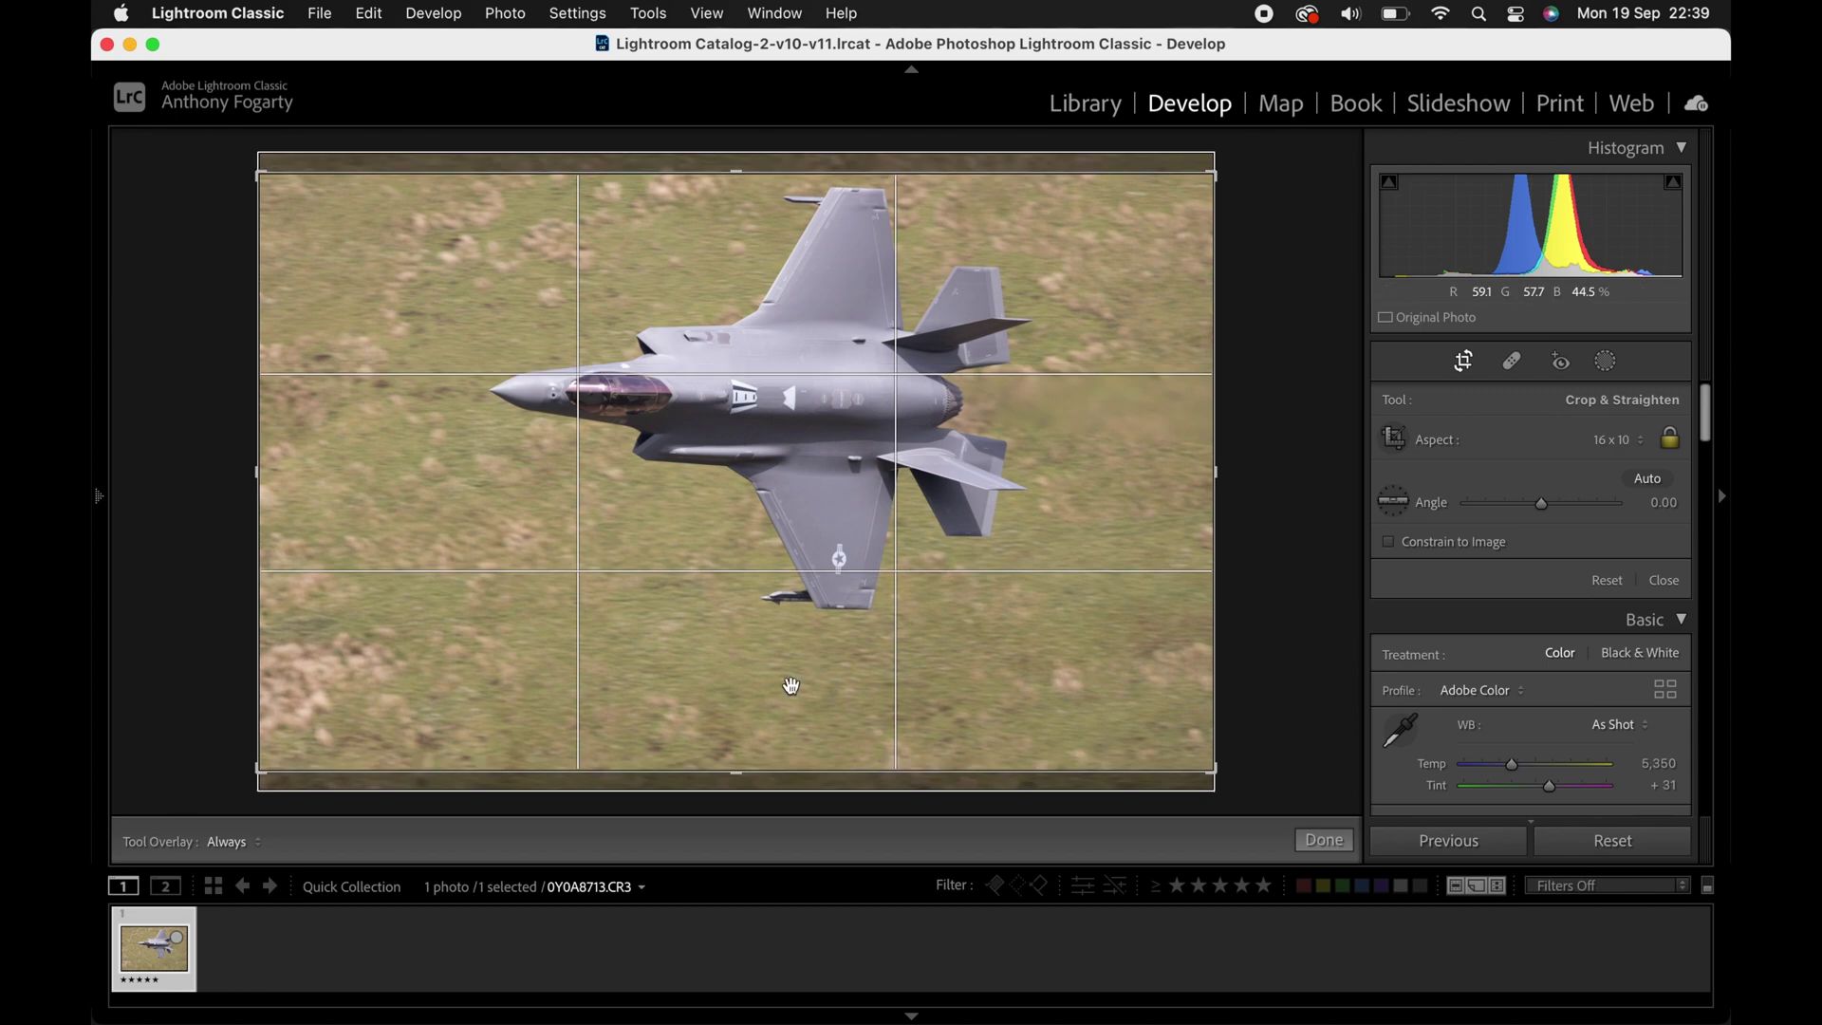
Tighten the 16 x 10 crop around the jet, rotate the photo to an 11.00 angle, reposition the frame, and apply the crop.
left_click_drag(738, 766, 749, 669)
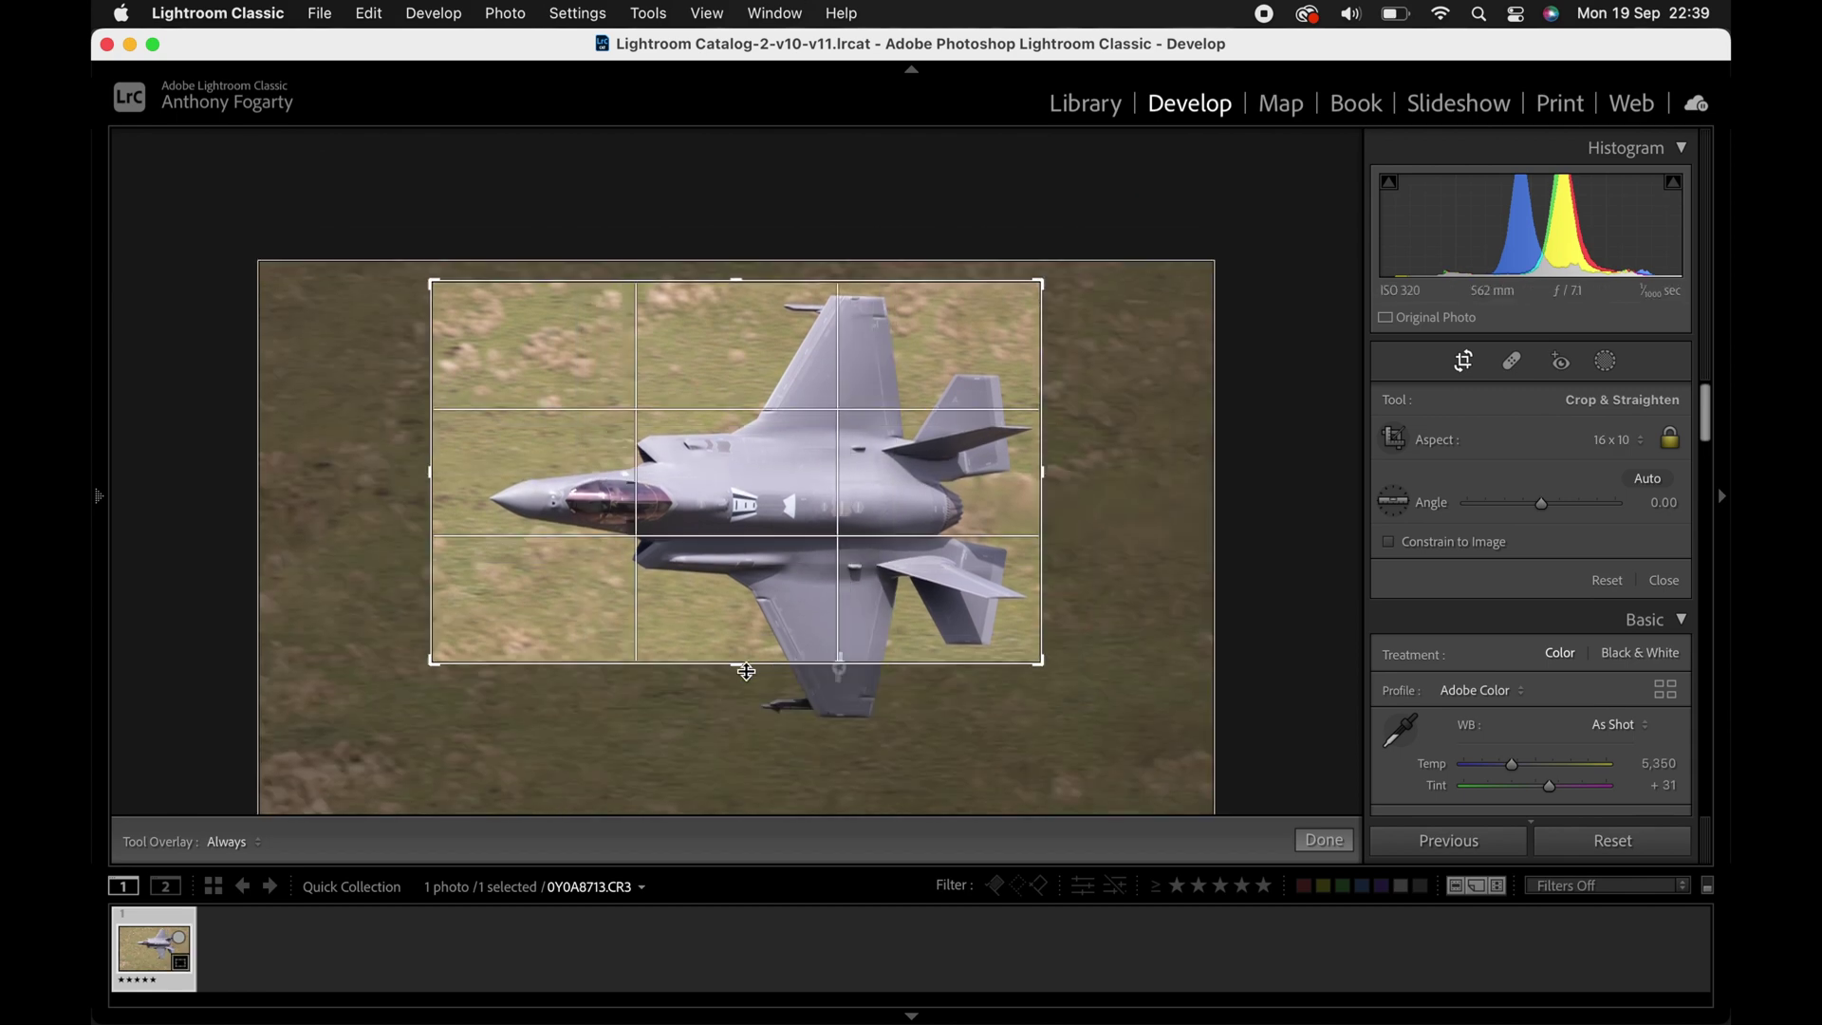
left_click_drag(738, 285, 737, 309)
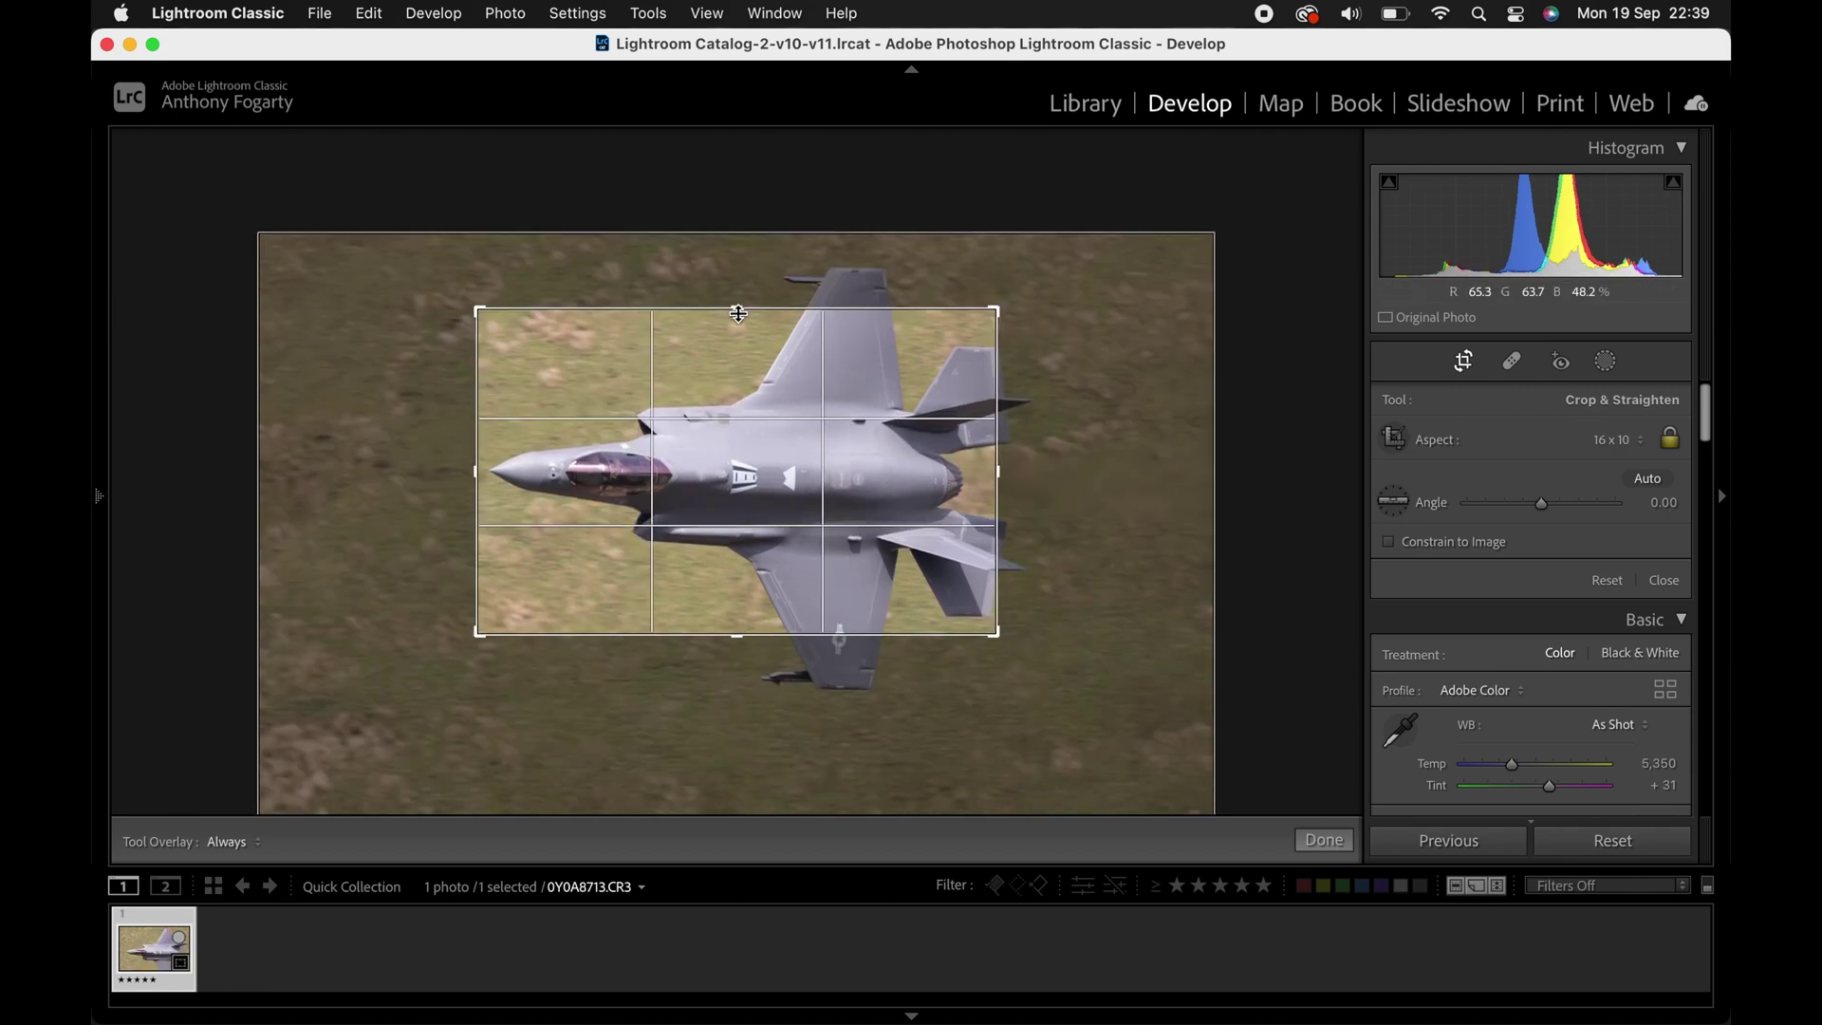
left_click_drag(1190, 495, 1154, 572)
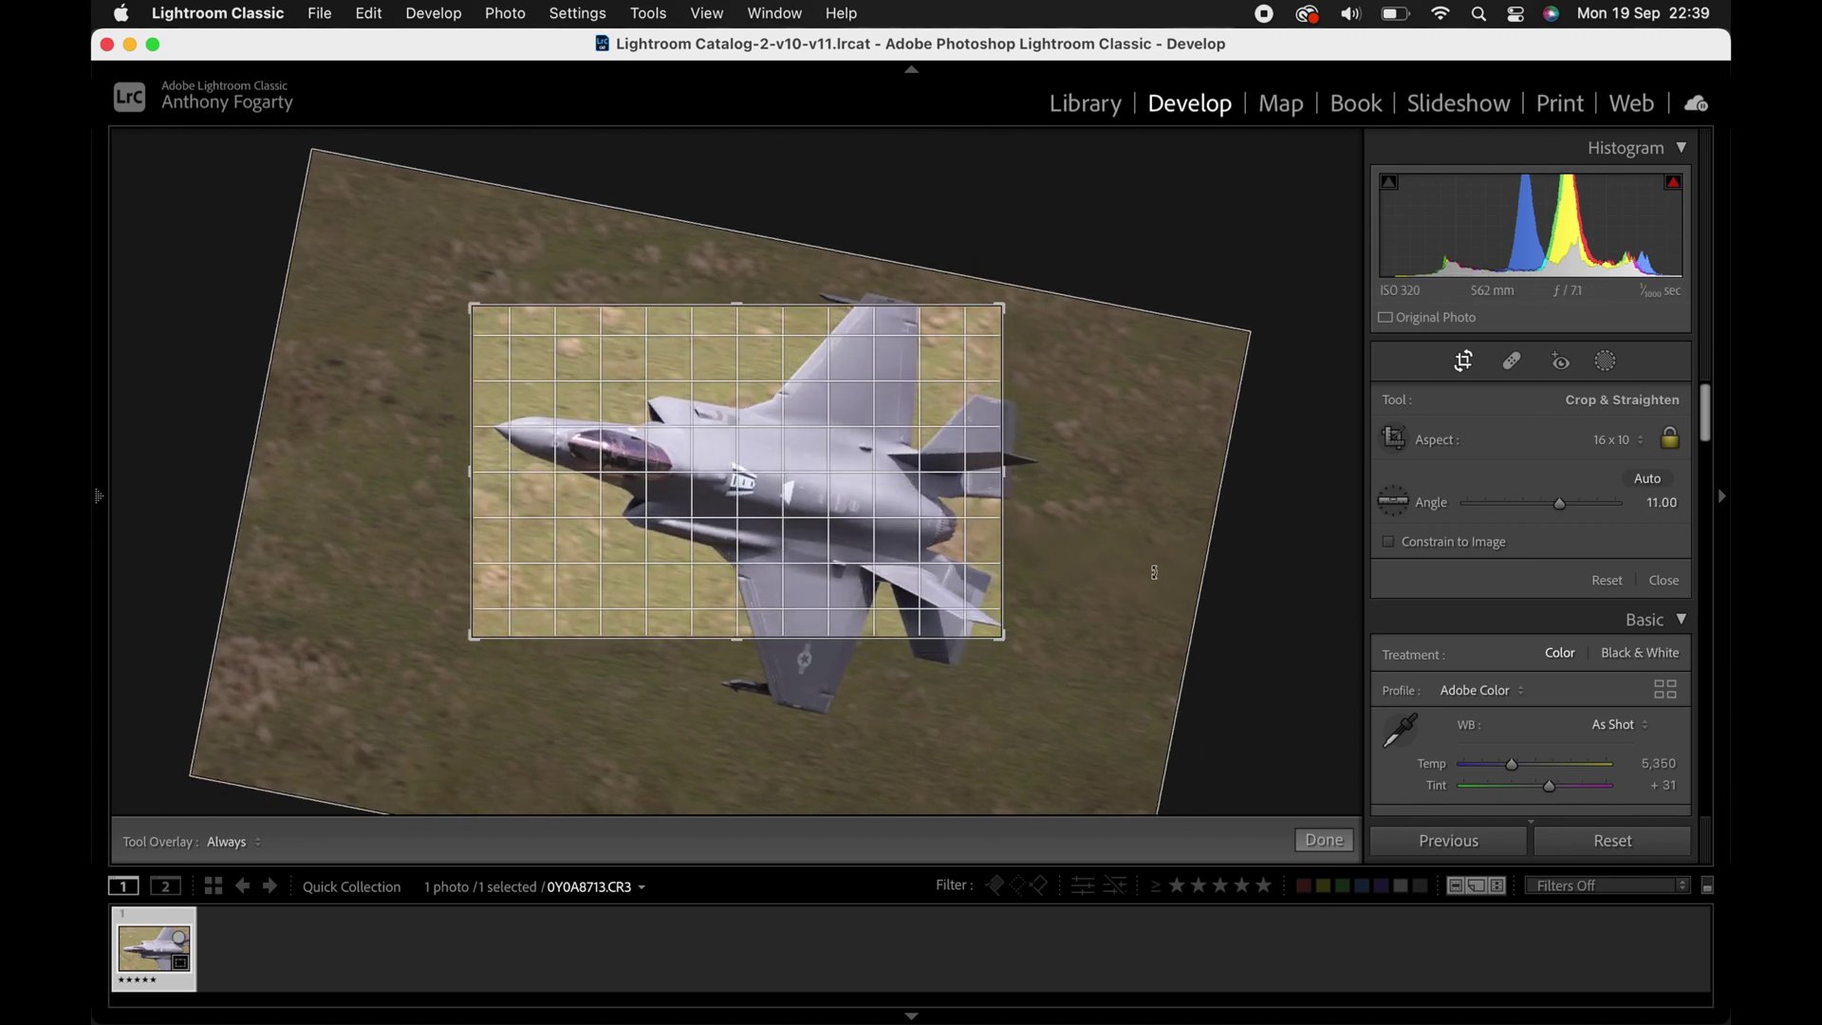
left_click_drag(740, 639, 741, 656)
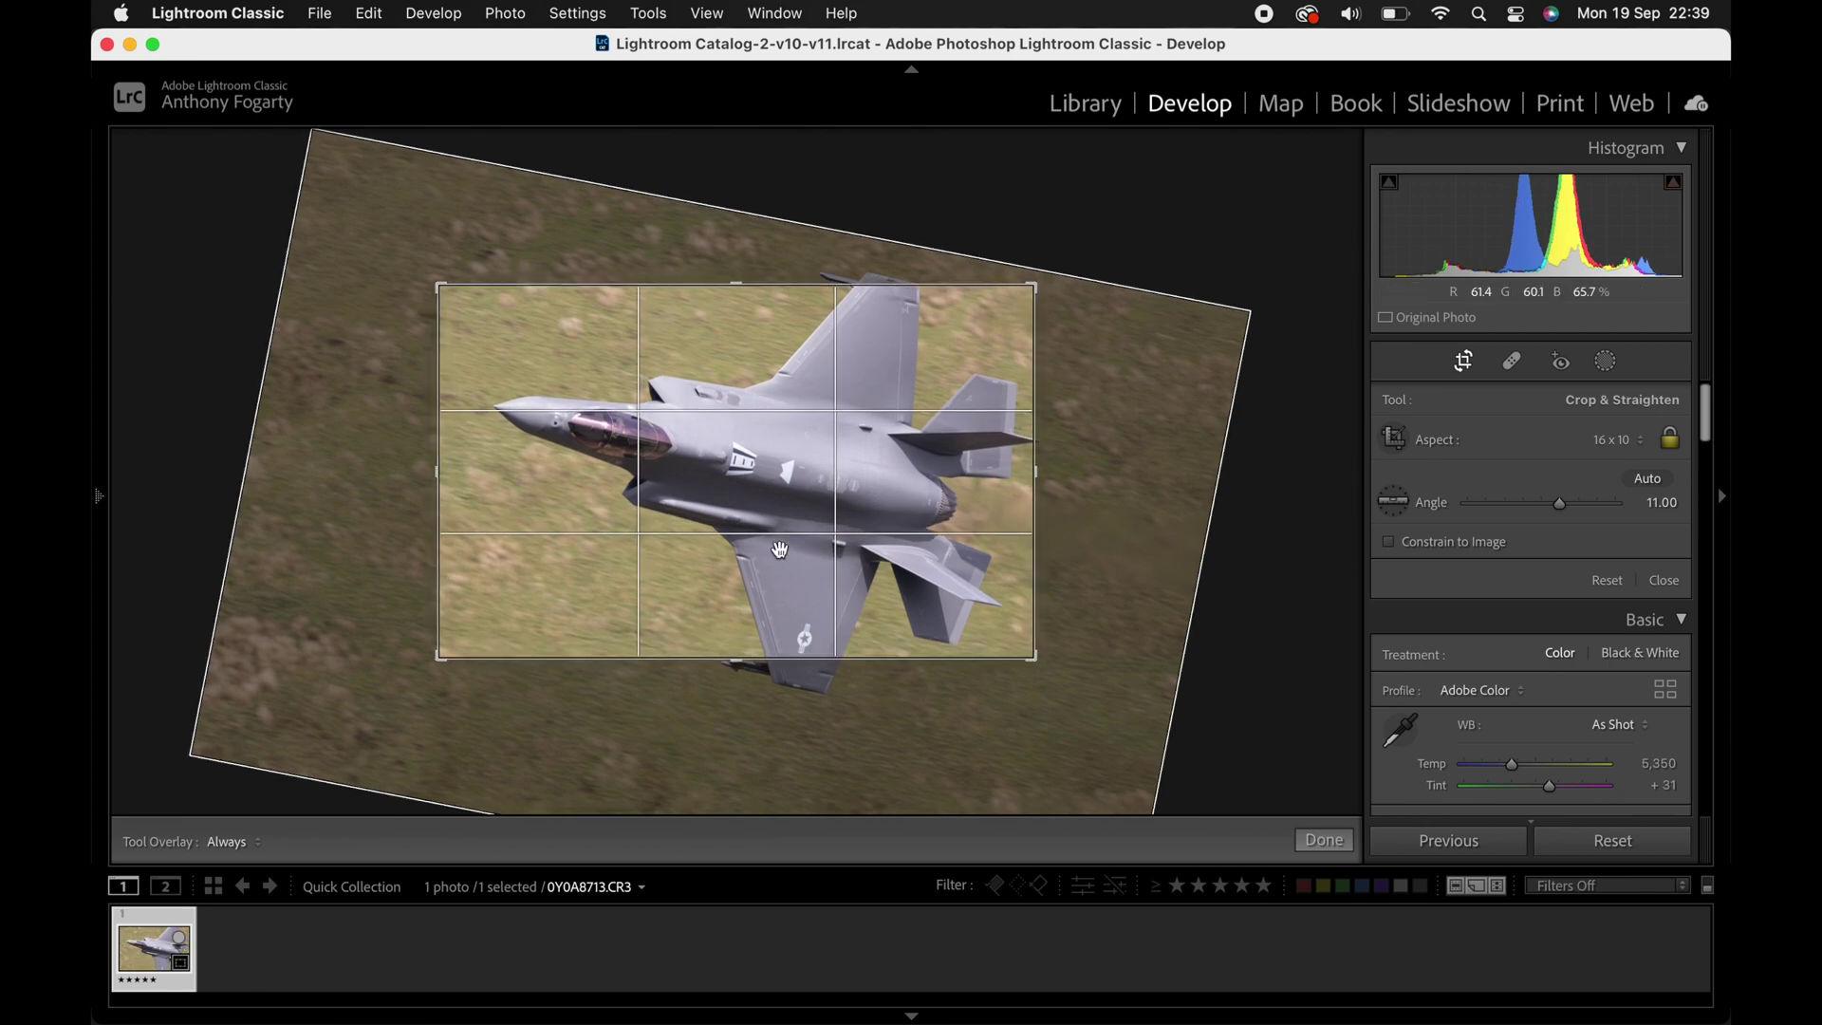
left_click_drag(735, 284, 733, 291)
mouse_move(651, 582)
left_mouse_down()
mouse_move(631, 590)
mouse_move(647, 596)
left_mouse_up()
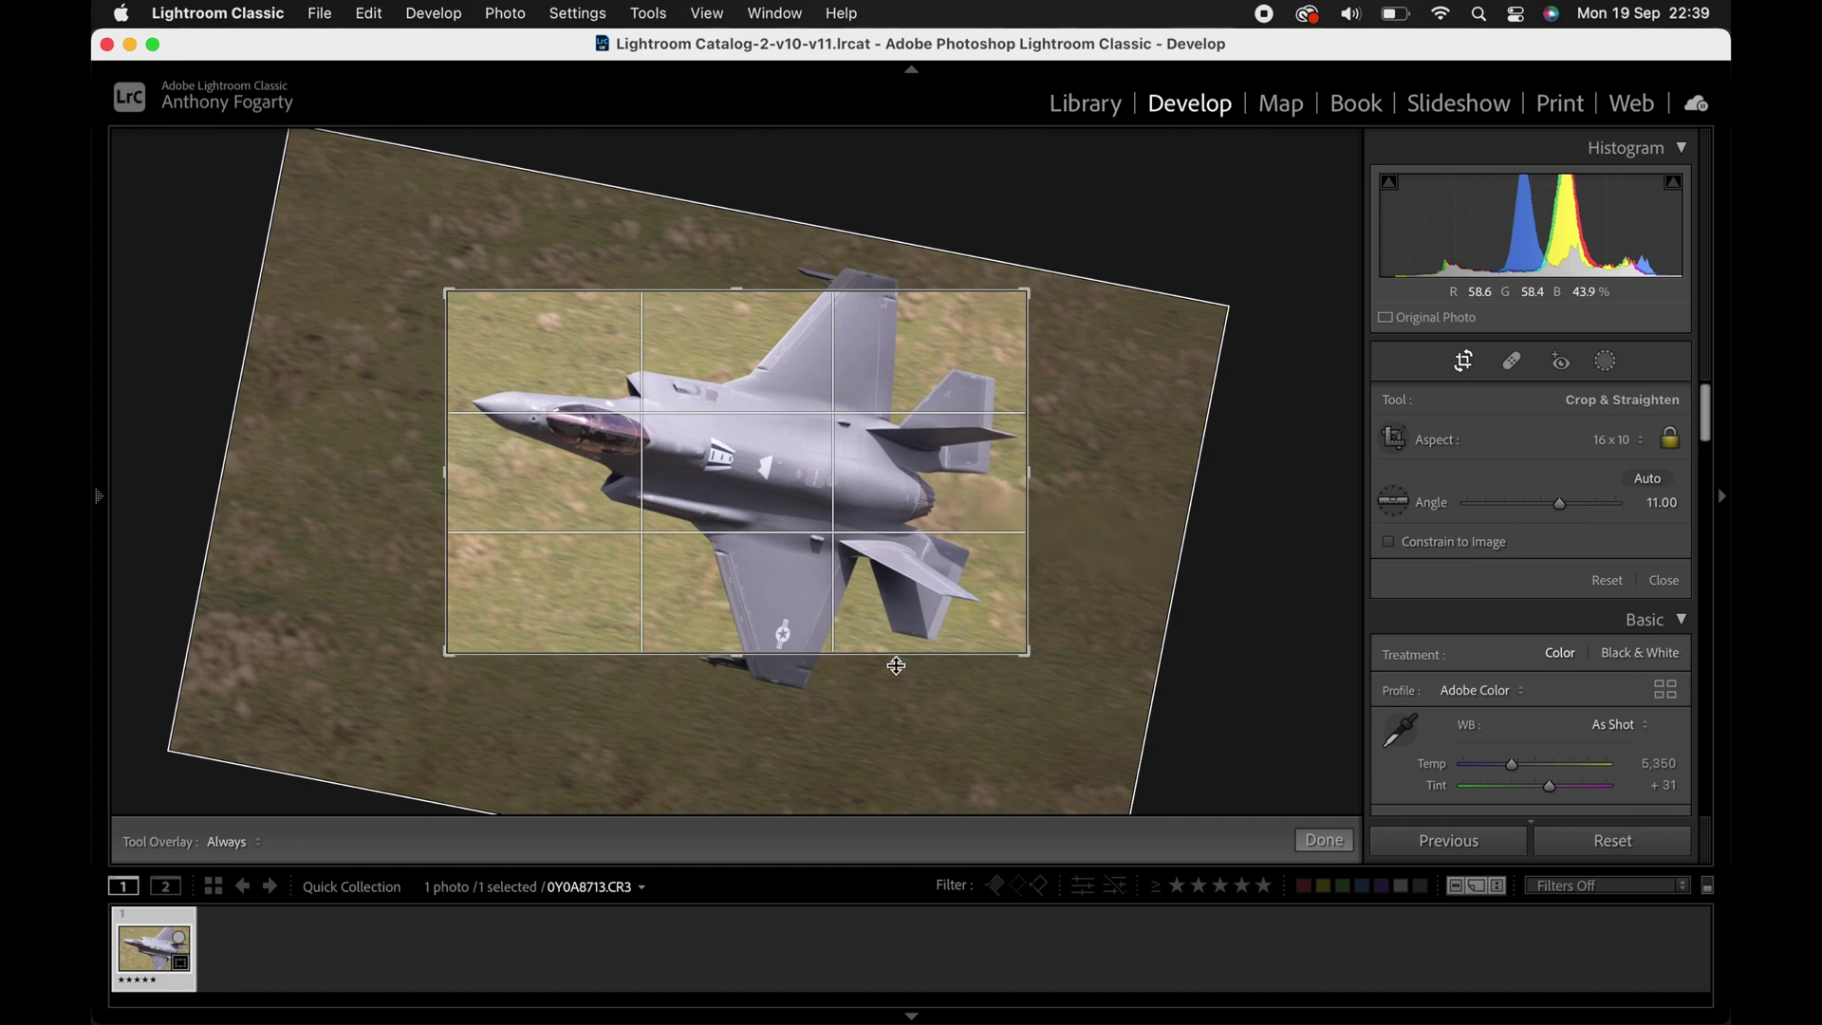
left_click(1325, 840)
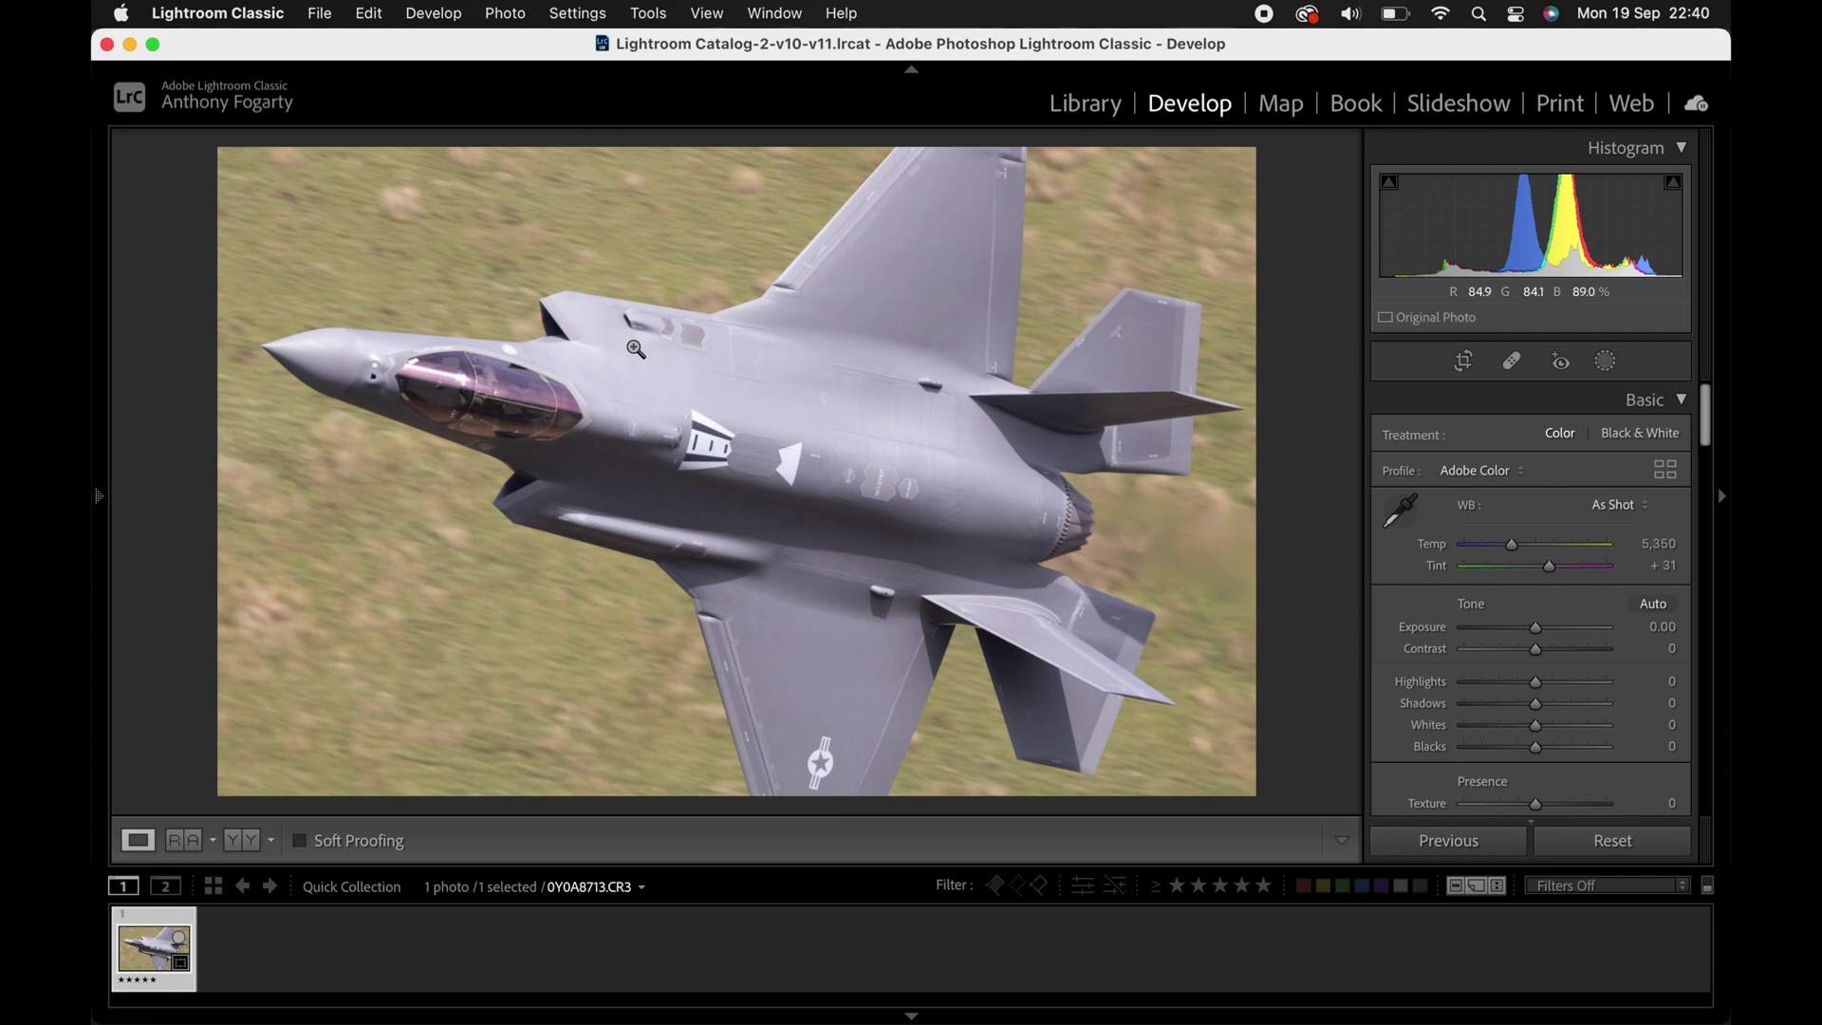
Apply the Adobe Landscape profile and set the photo's Exposure to -0.35 and Contrast to +10.
left_click(1504, 470)
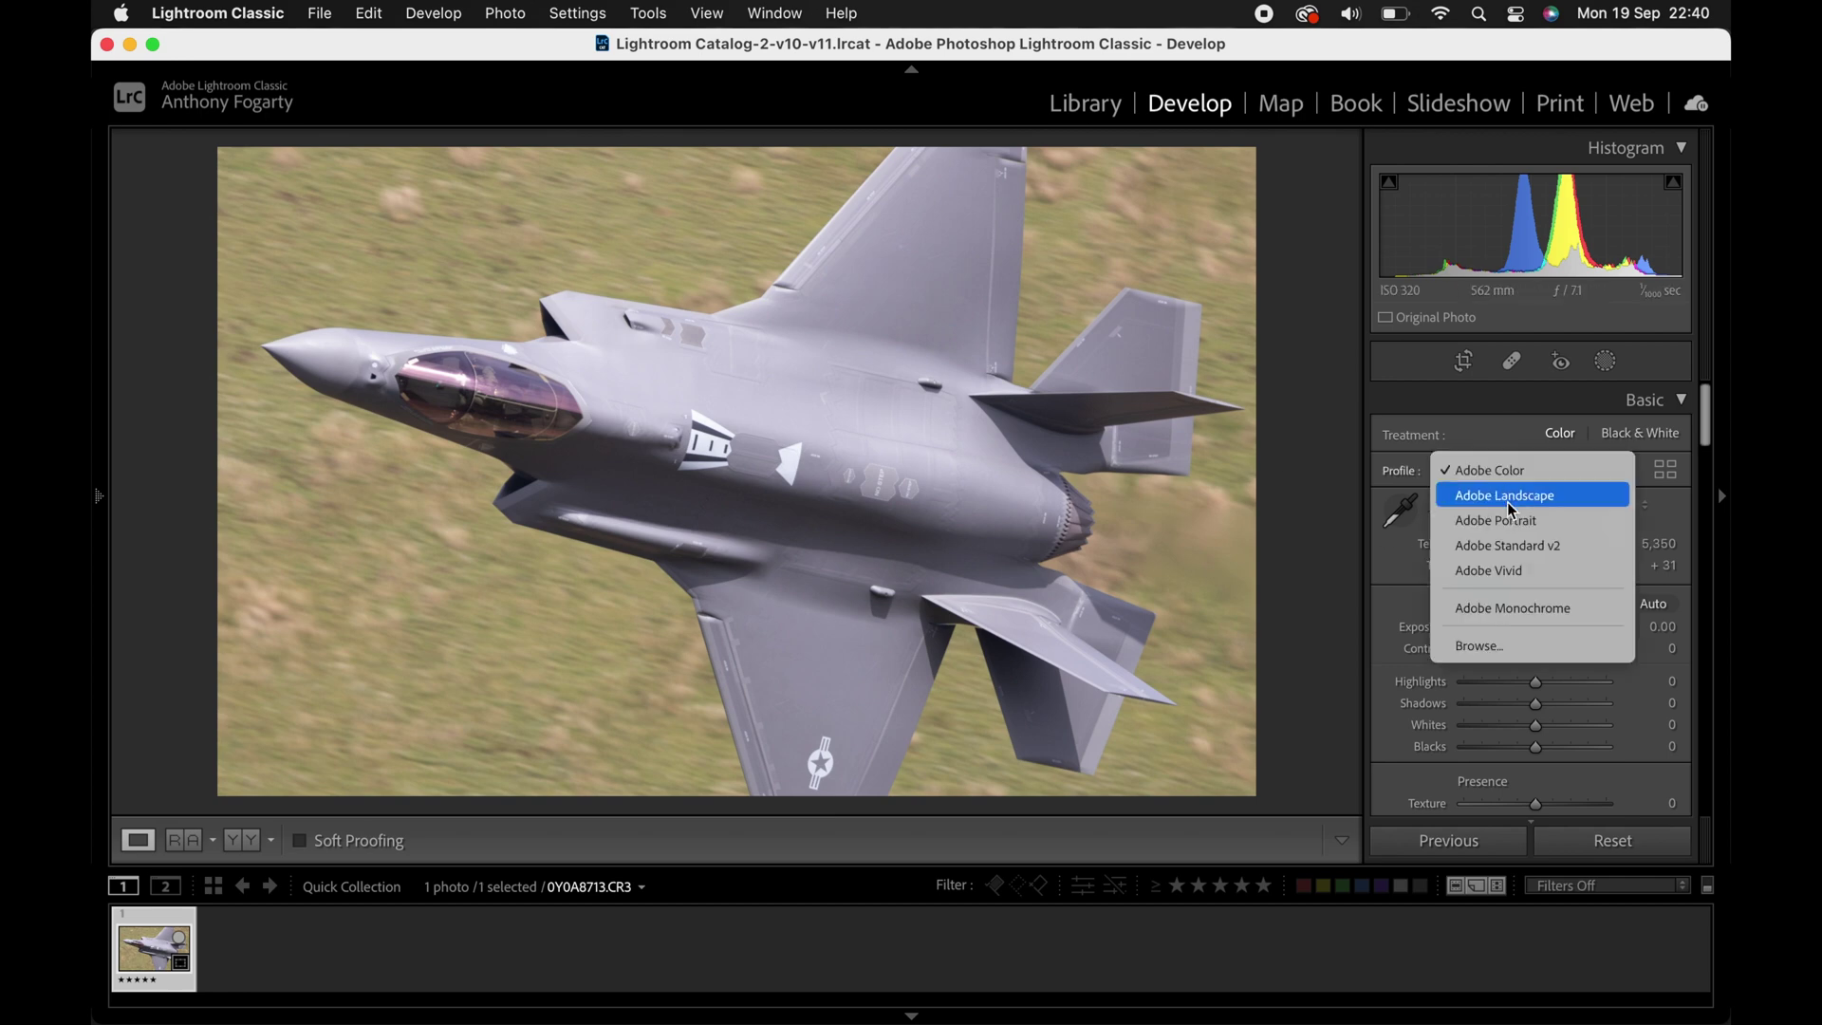
left_click(1509, 494)
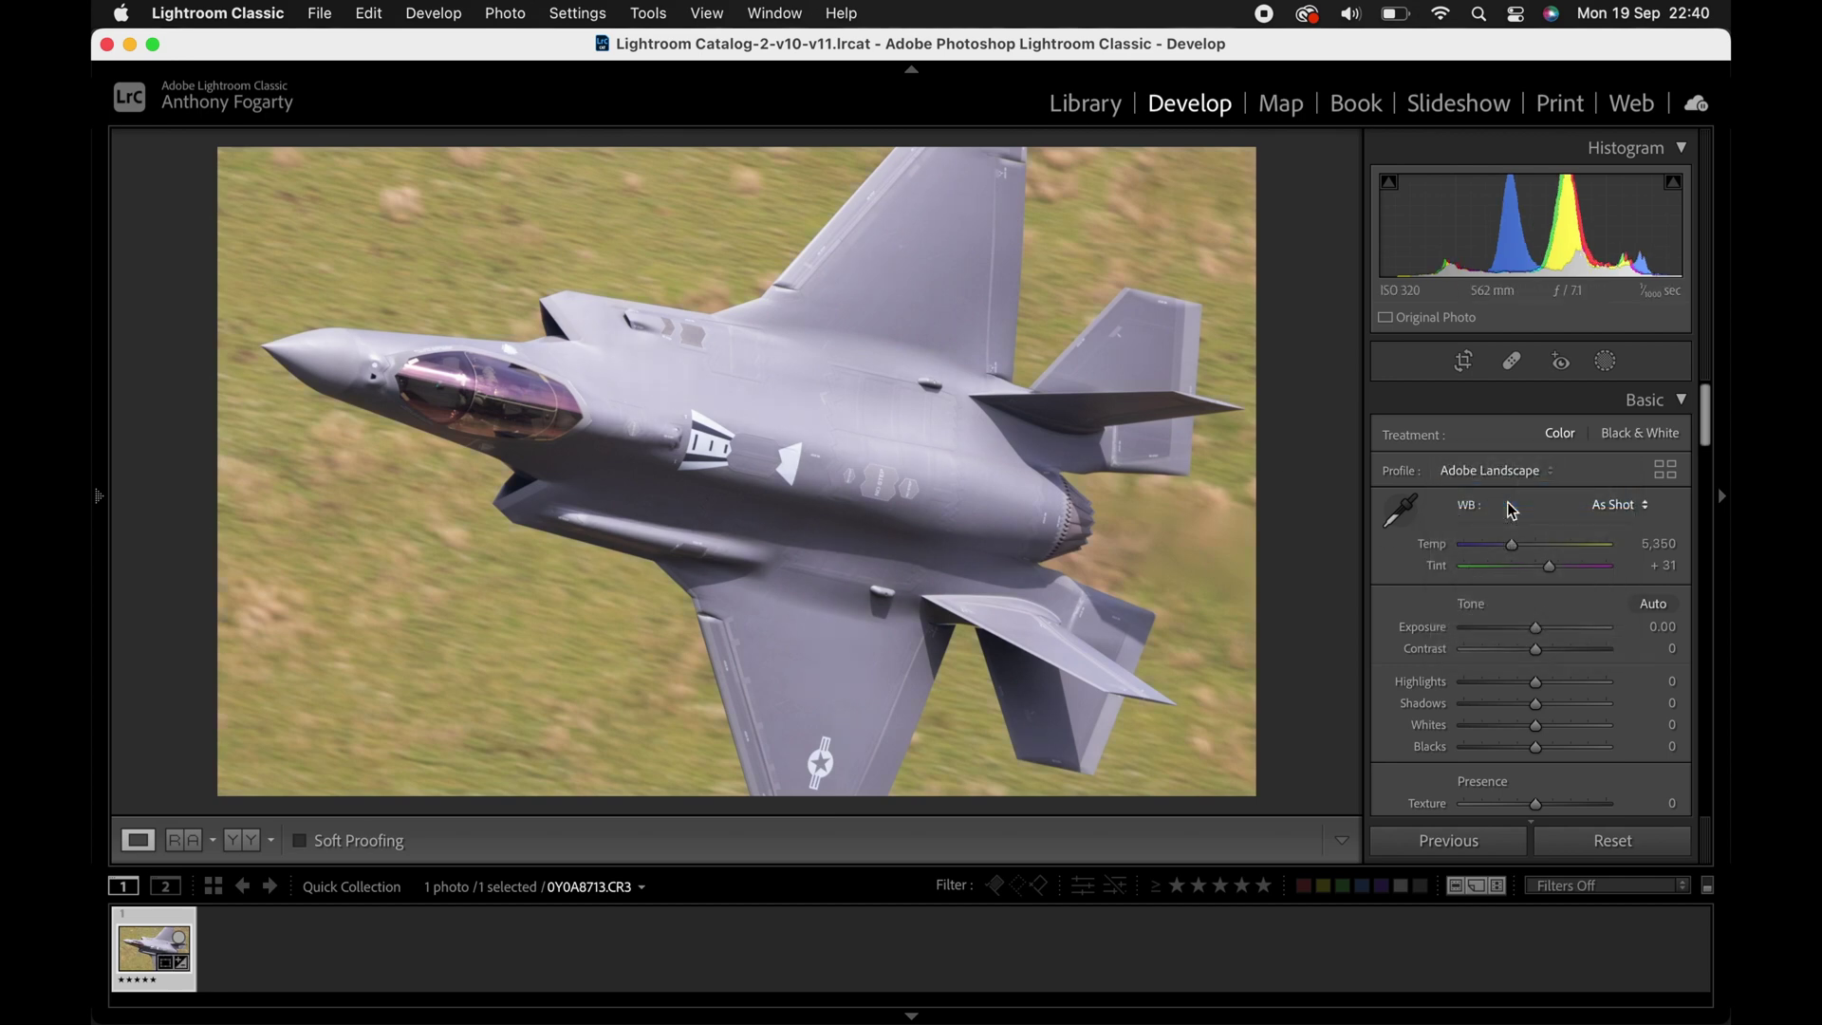
left_click_drag(1538, 627, 1531, 627)
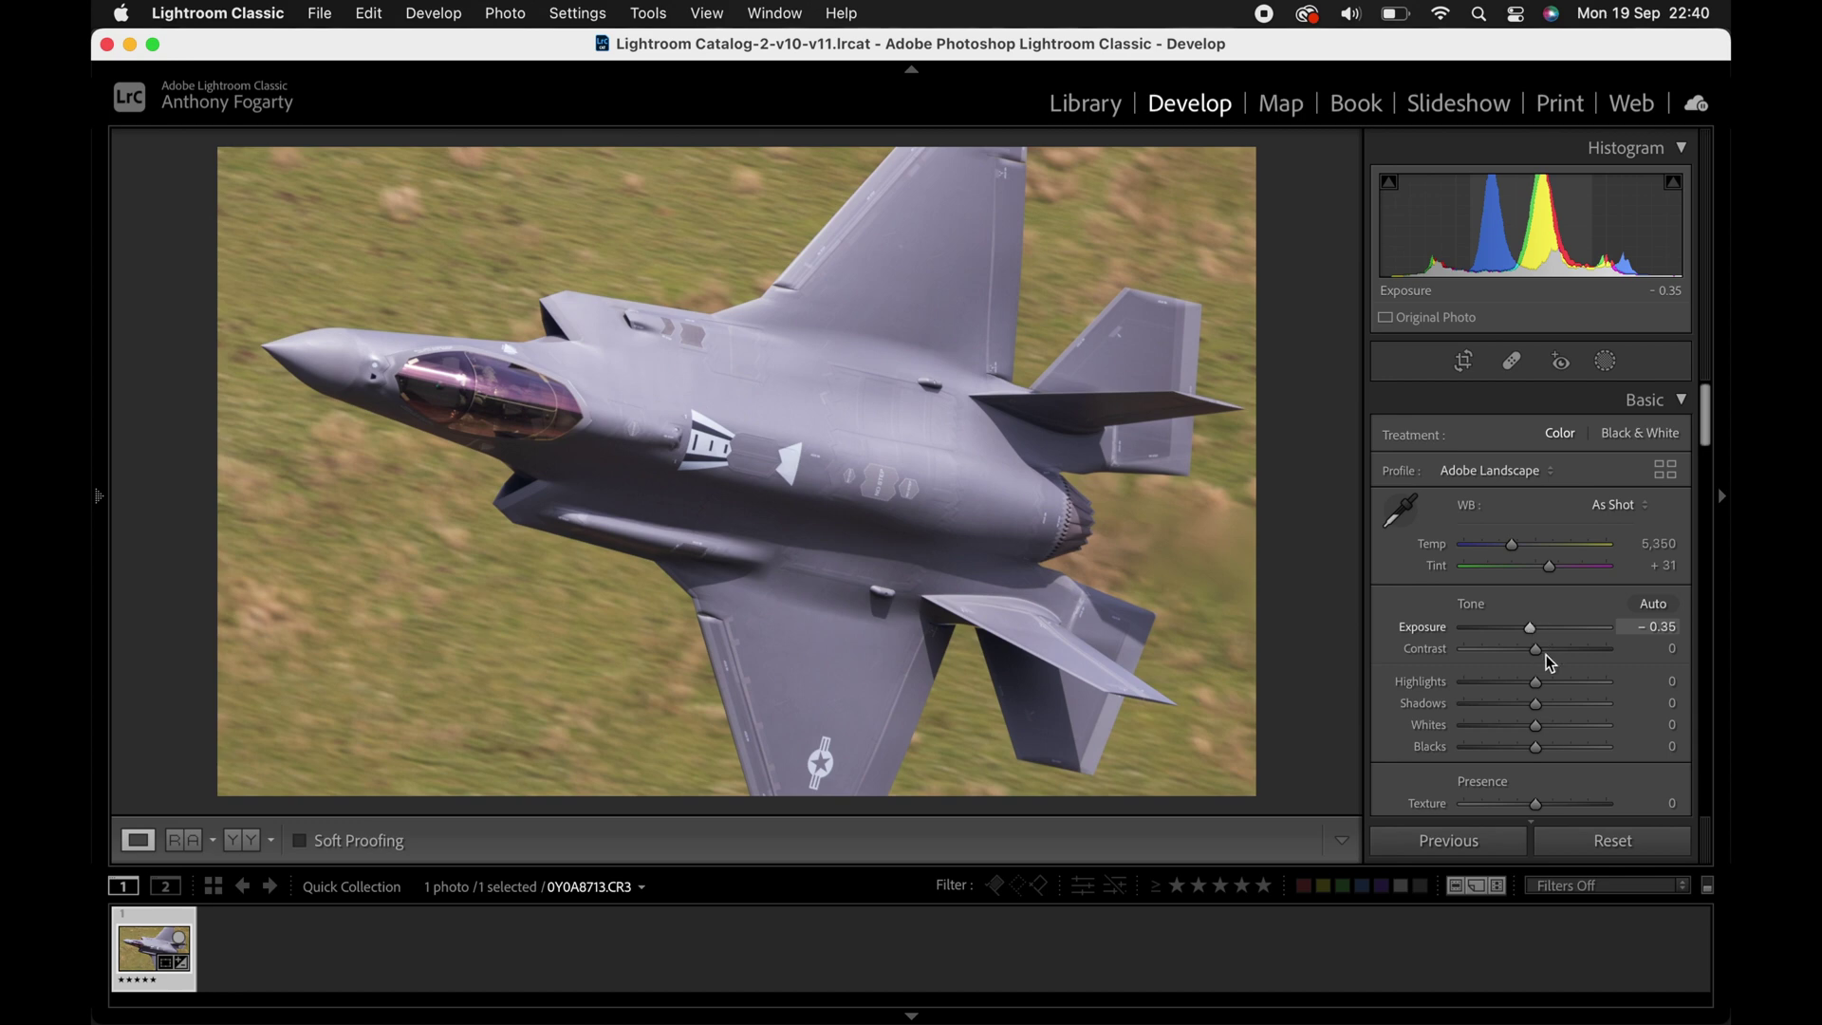
left_click_drag(1538, 647, 1540, 647)
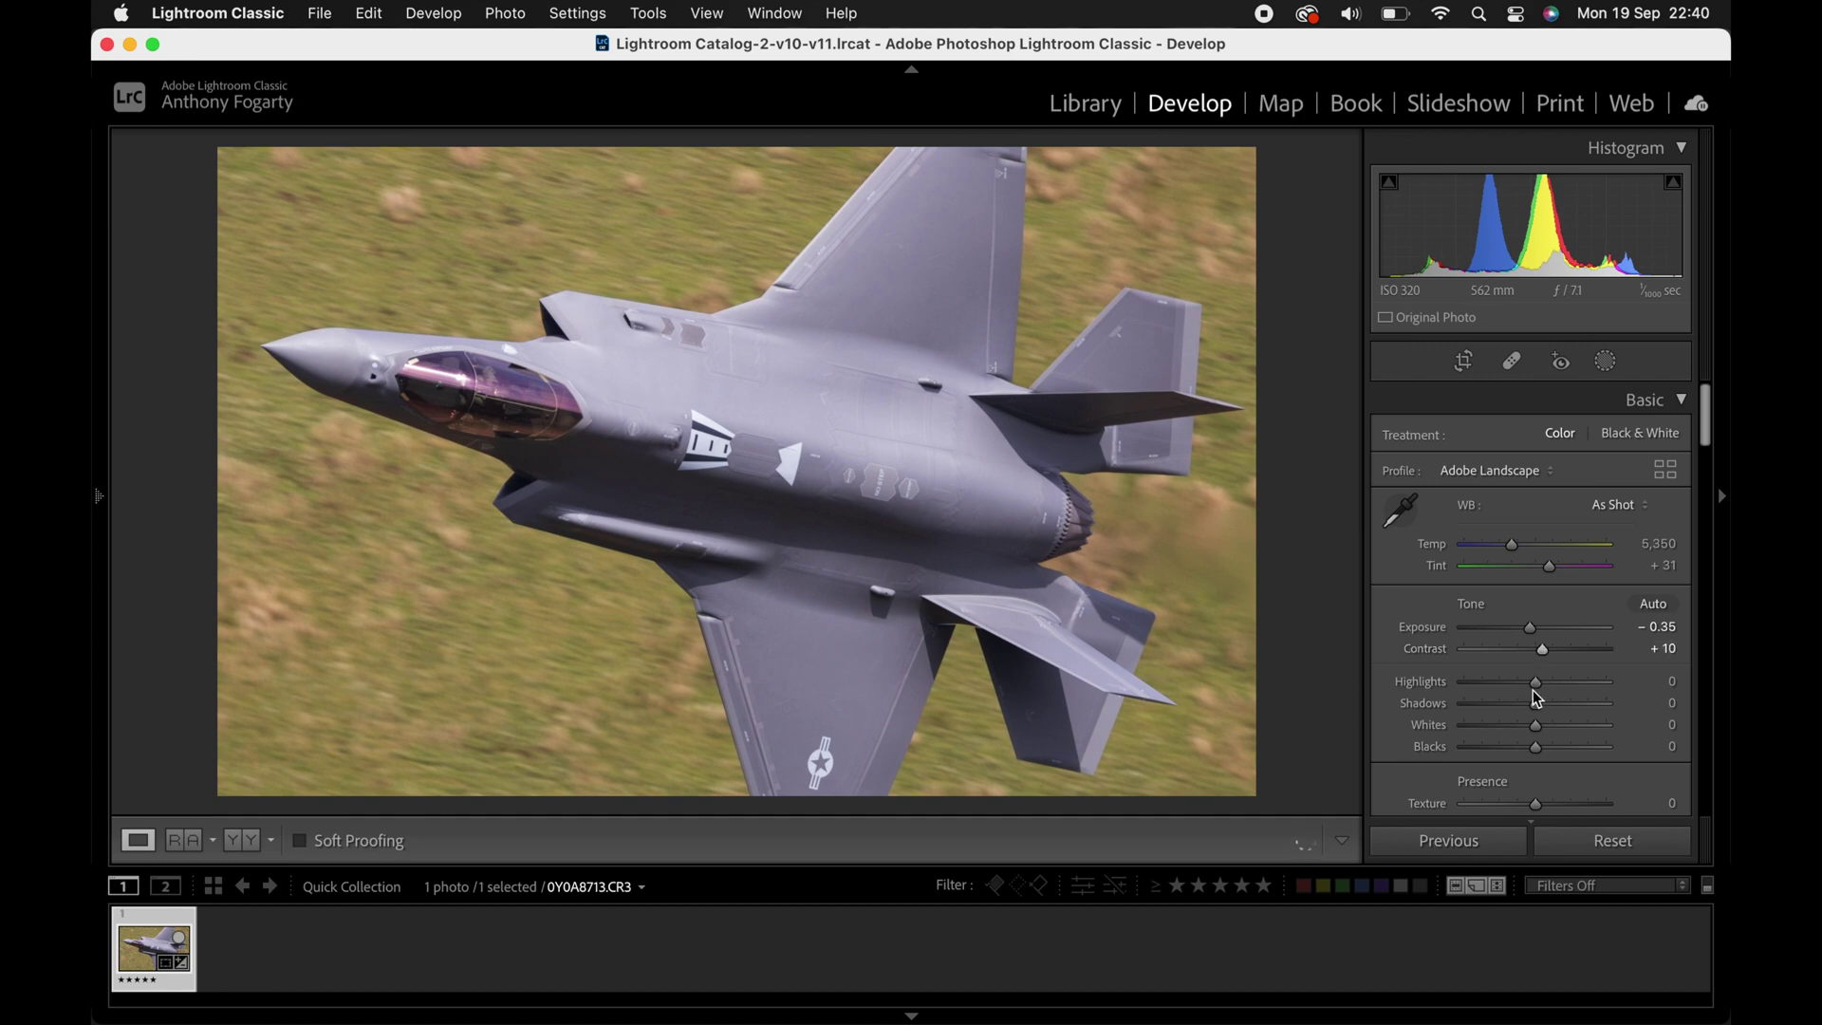
Set the photo's Highlights to -27, Shadows to +10, Whites to -25 and Blacks to -13.
left_click_drag(1536, 682, 1518, 685)
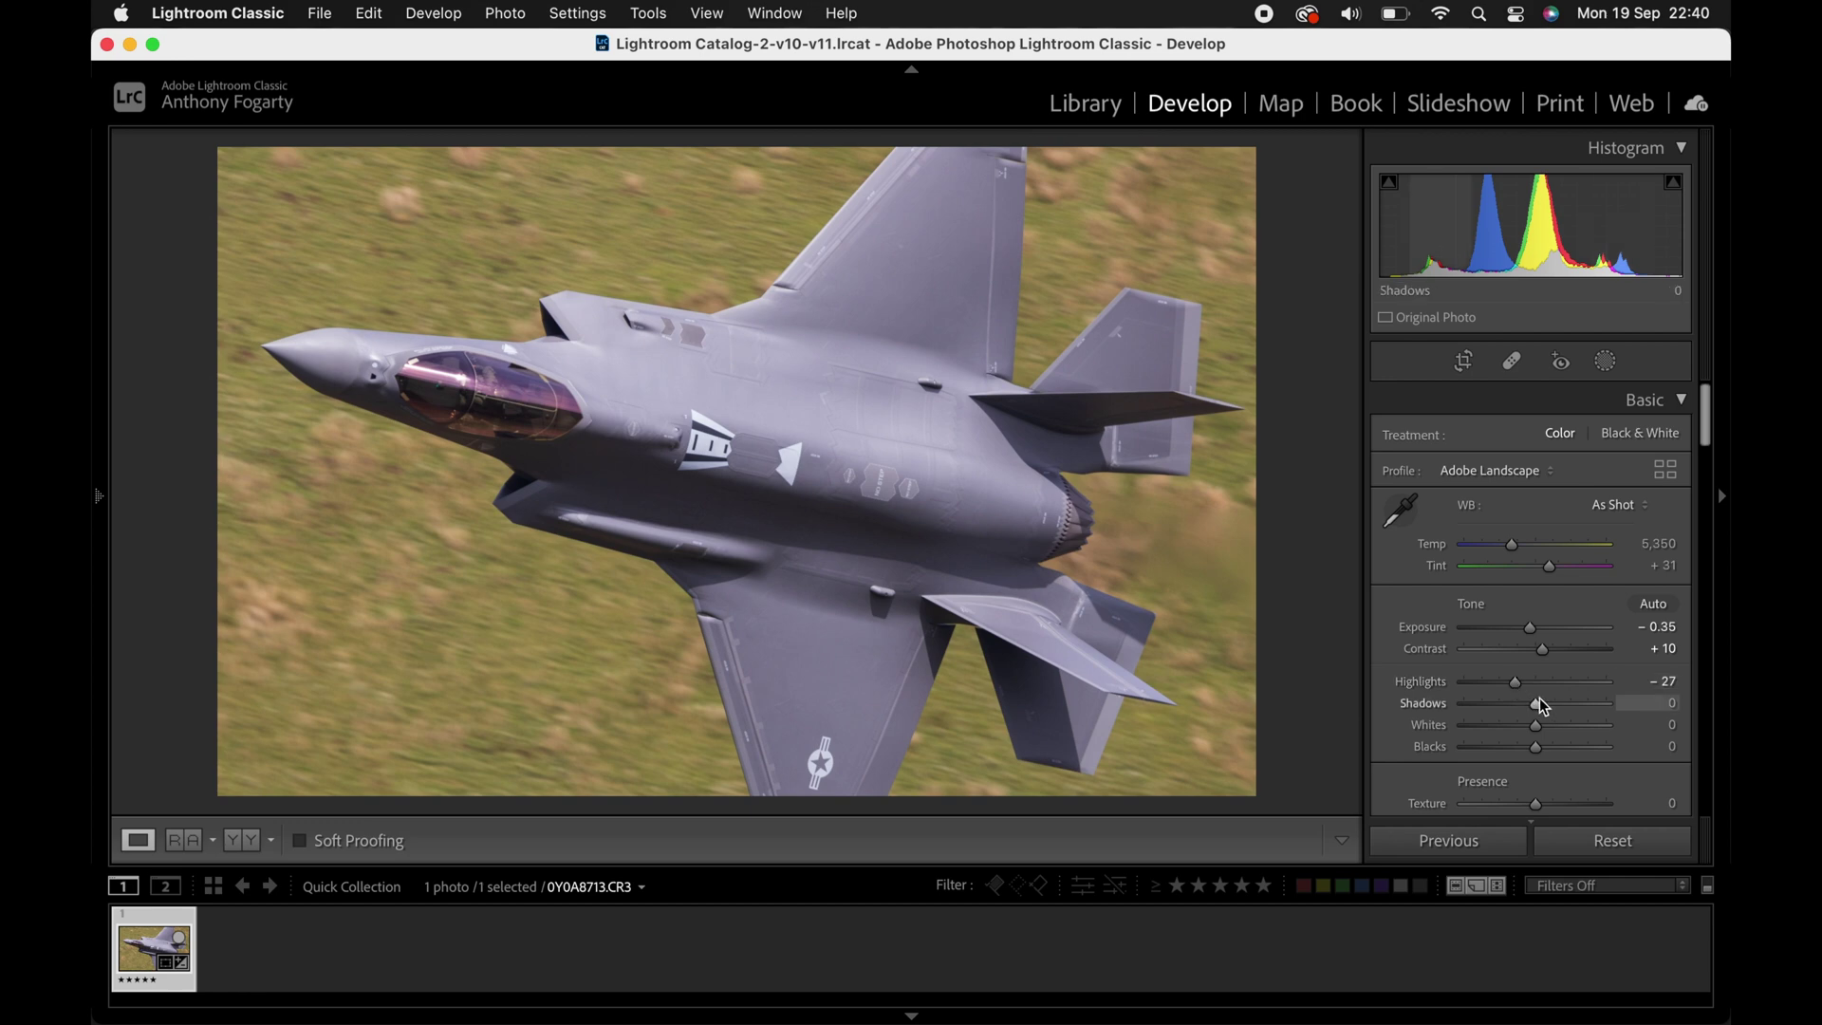
left_click_drag(1538, 710, 1519, 726)
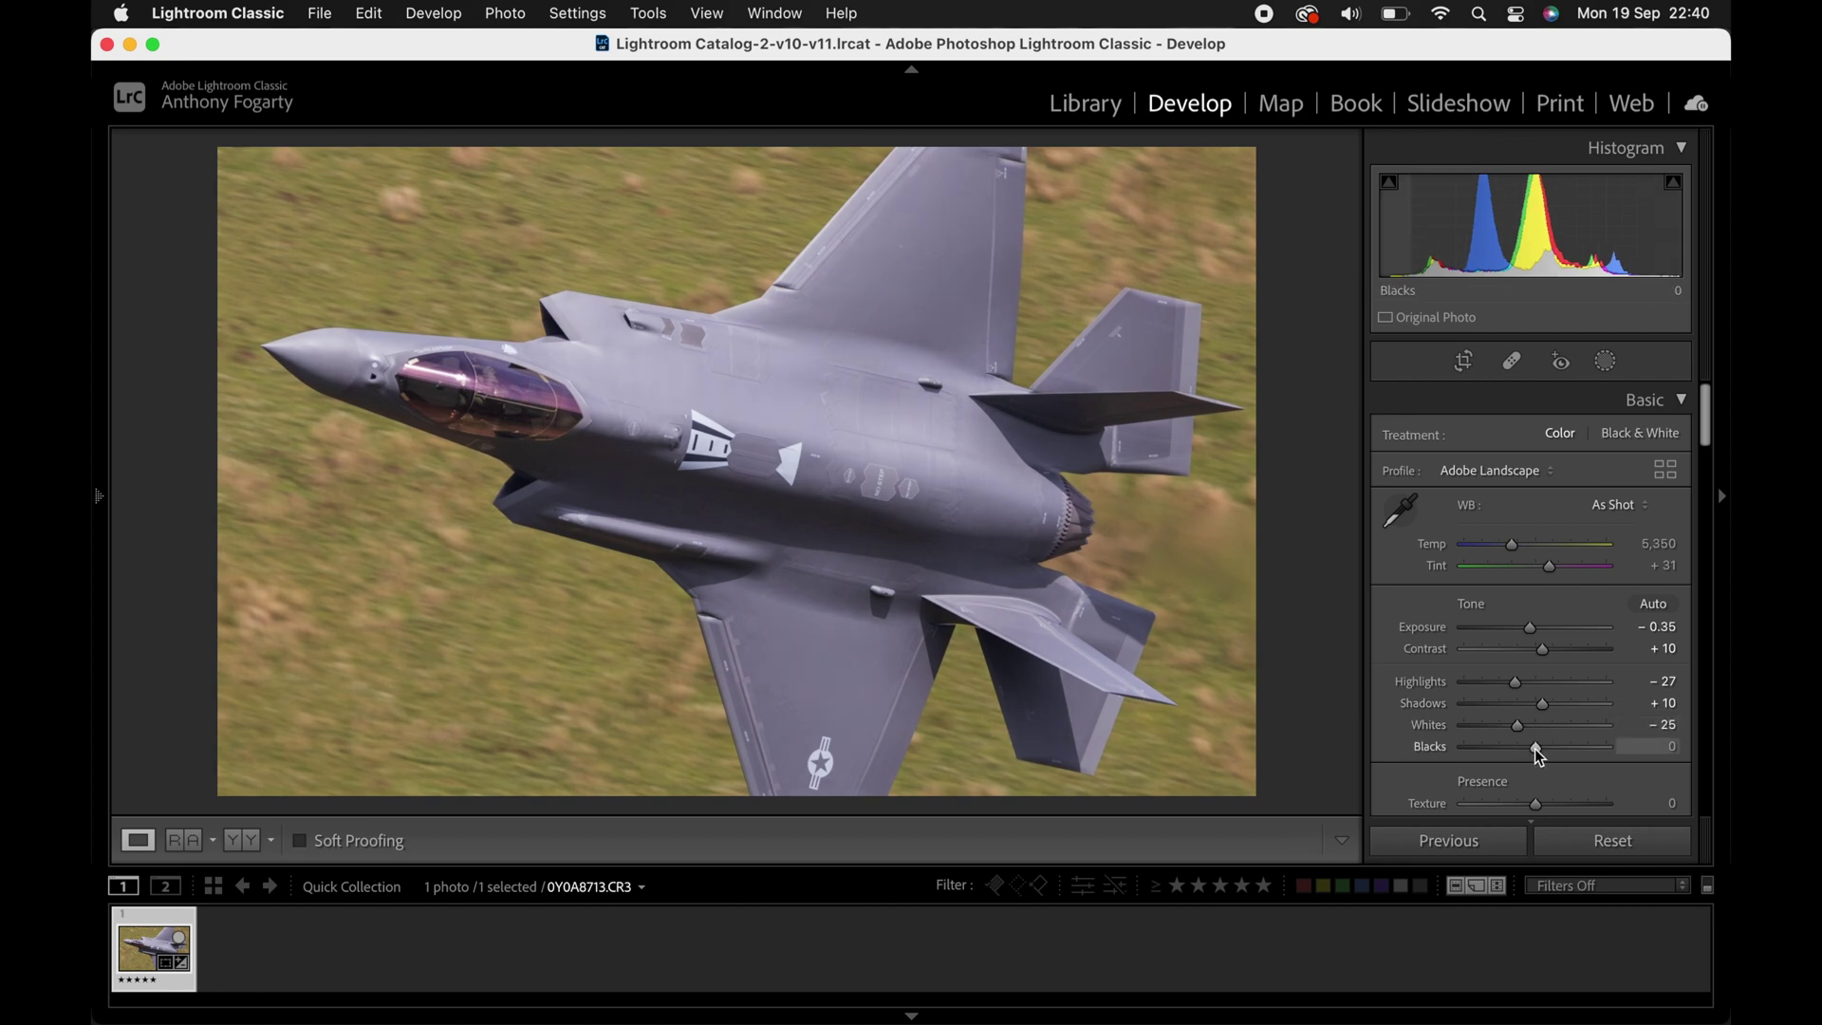
left_click_drag(1539, 747, 1530, 748)
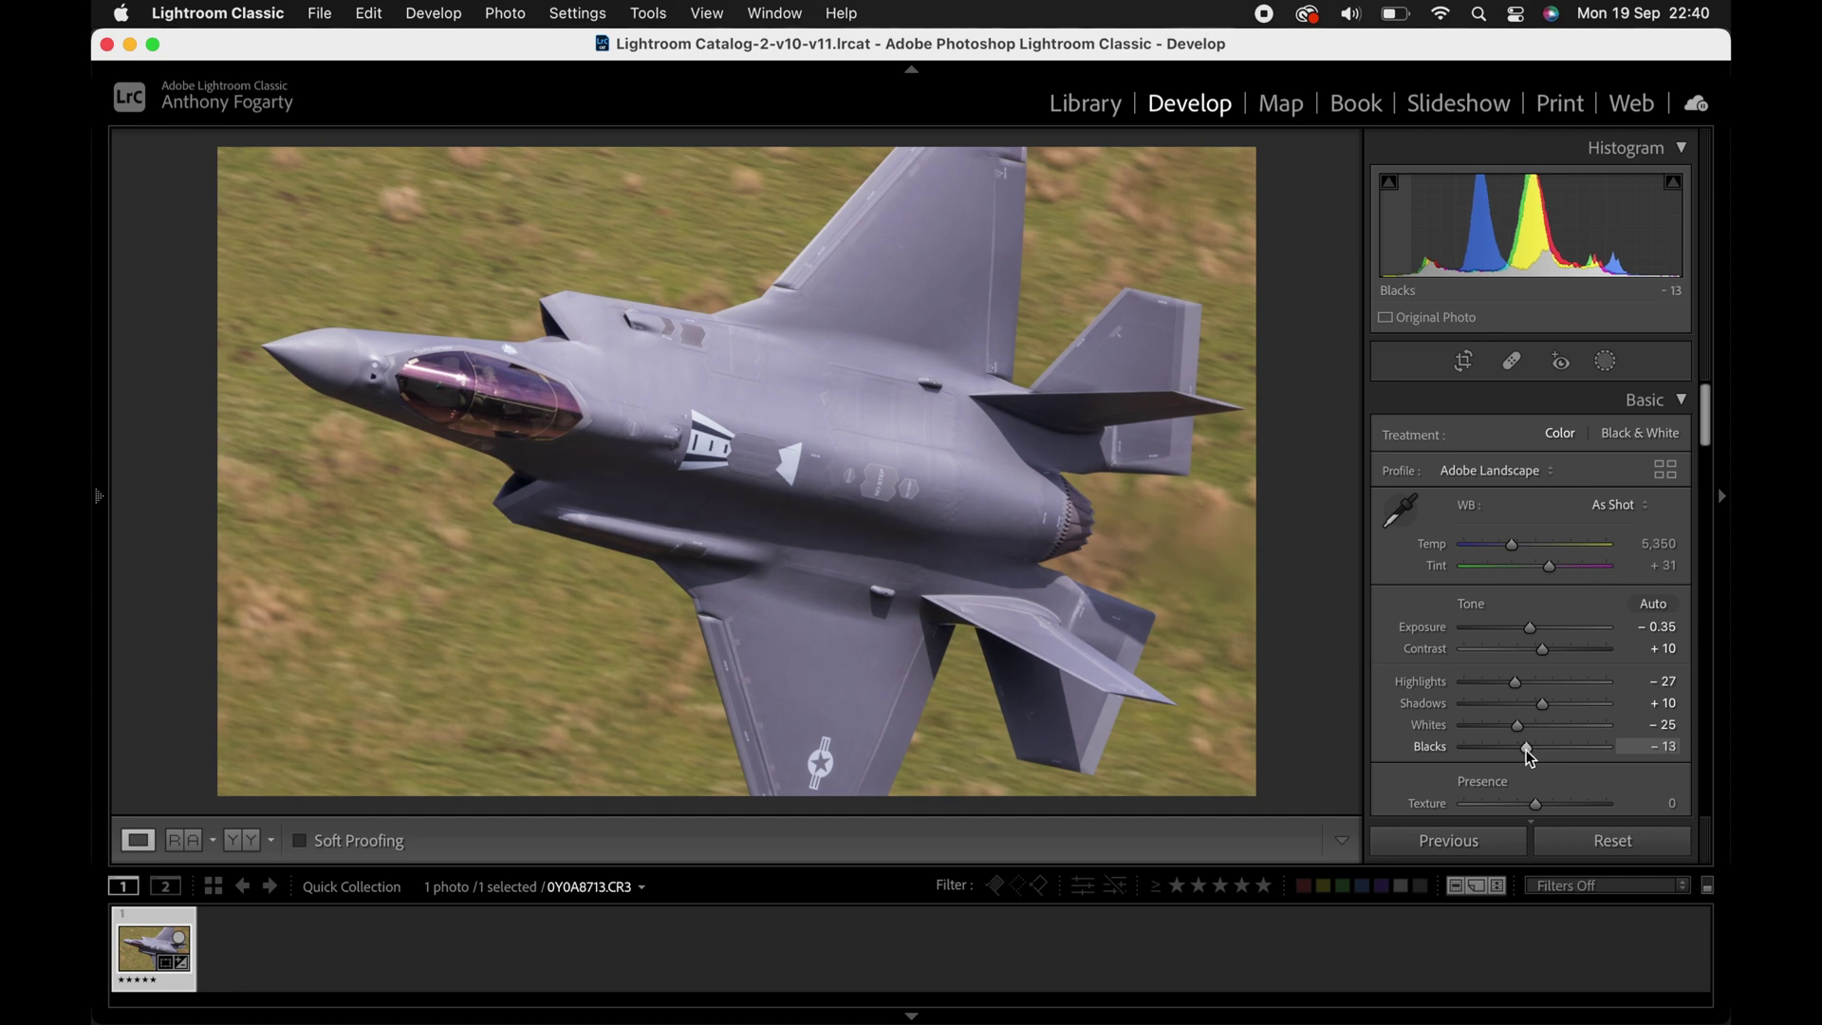
Set the photo's Texture to +10, Clarity to +5 and Dehaze to +10.
left_click_drag(1707, 410, 1703, 445)
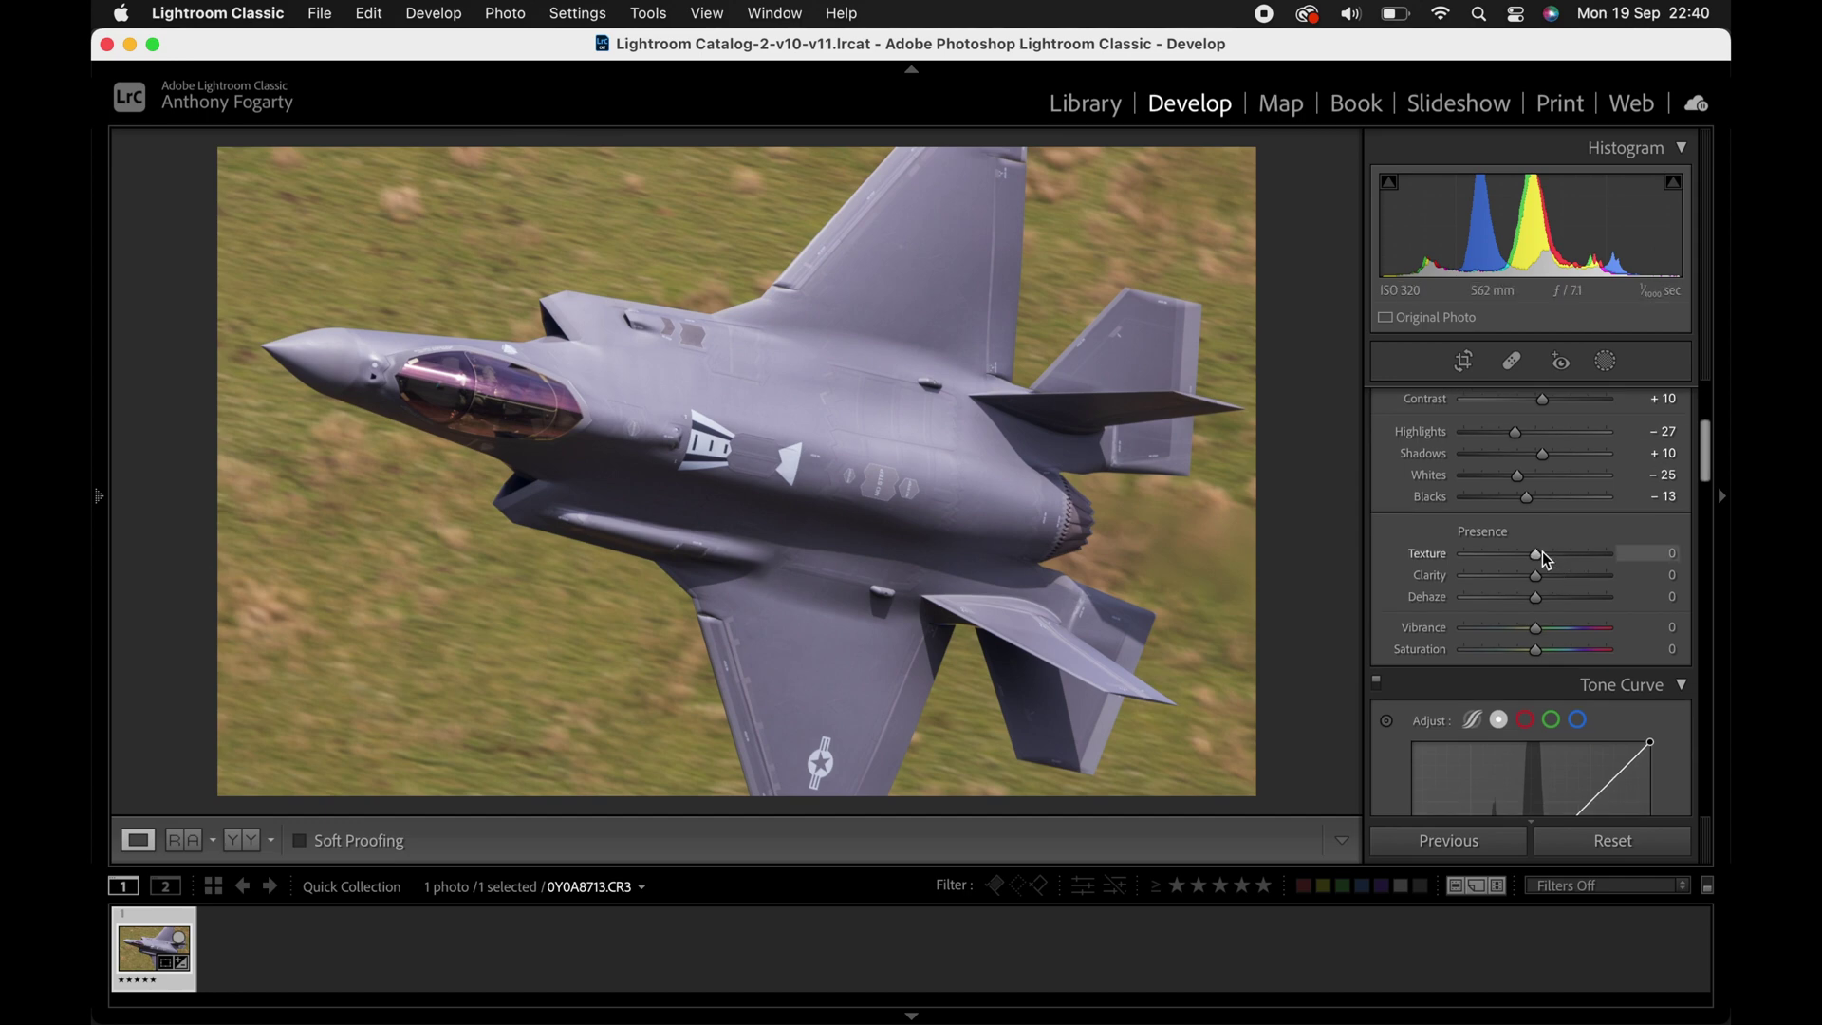
left_click_drag(1547, 552, 1549, 554)
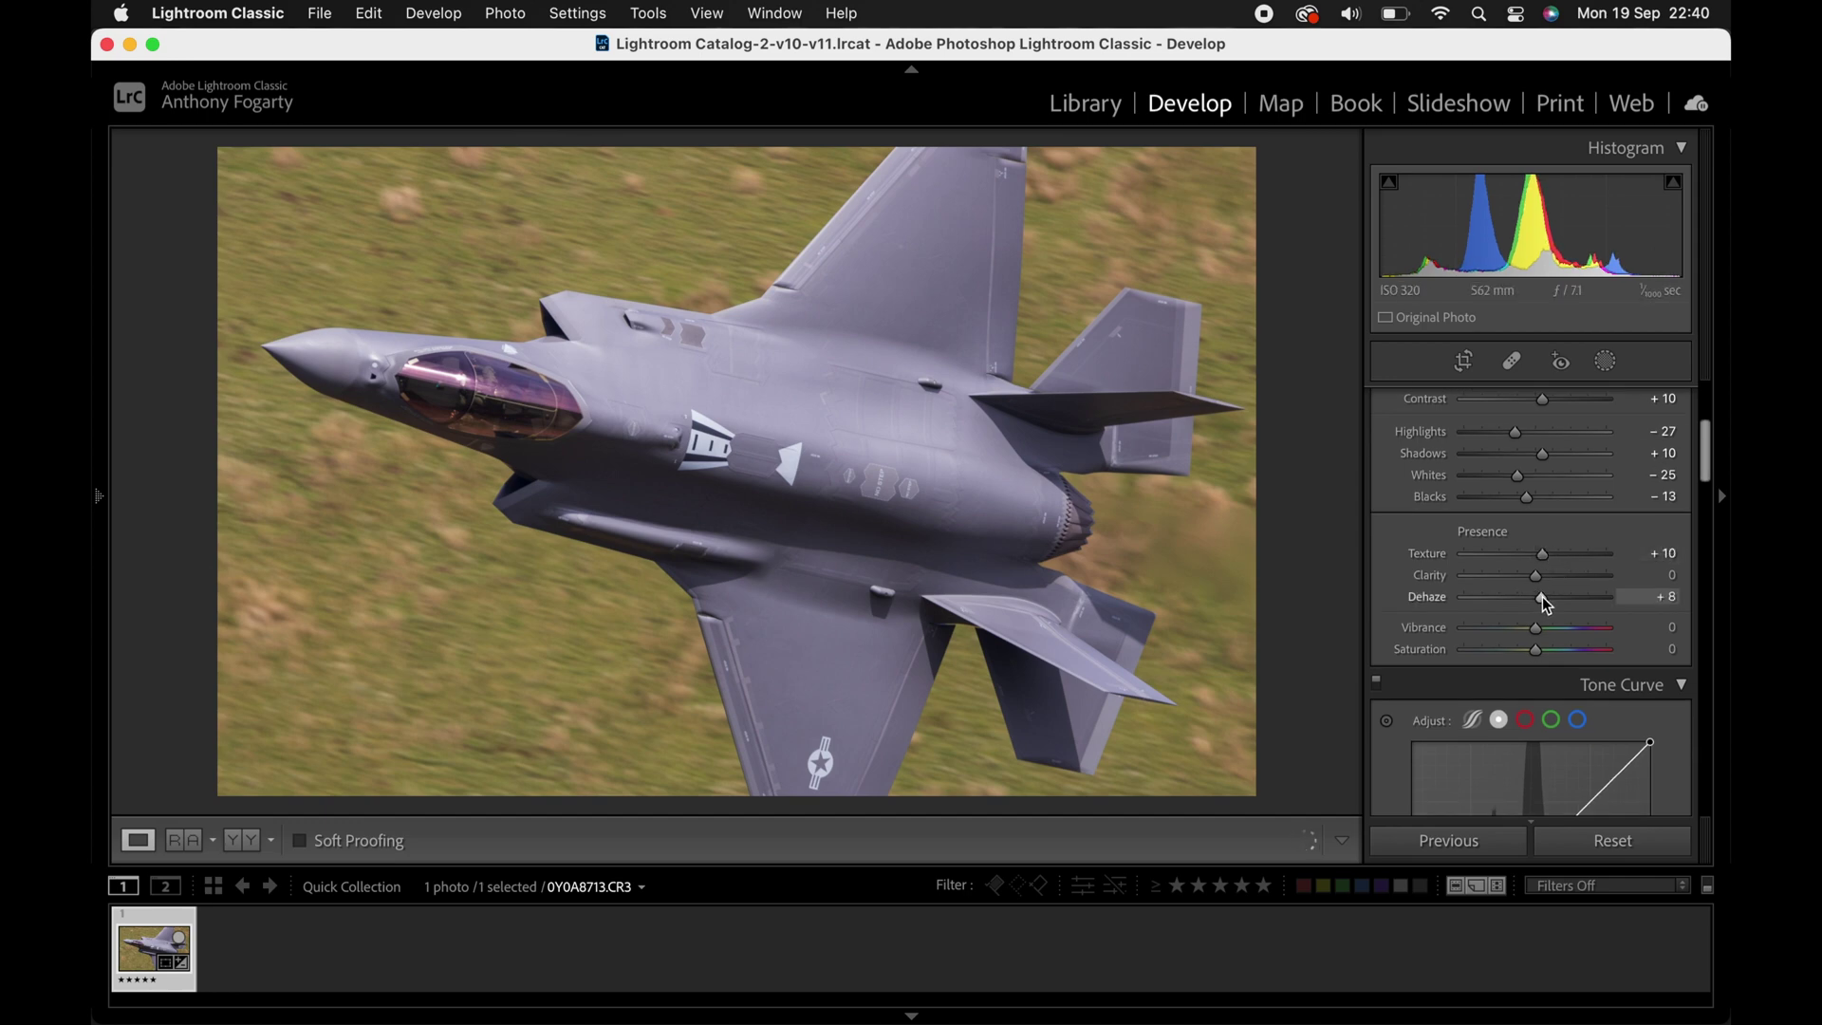
left_click_drag(1544, 596, 1545, 596)
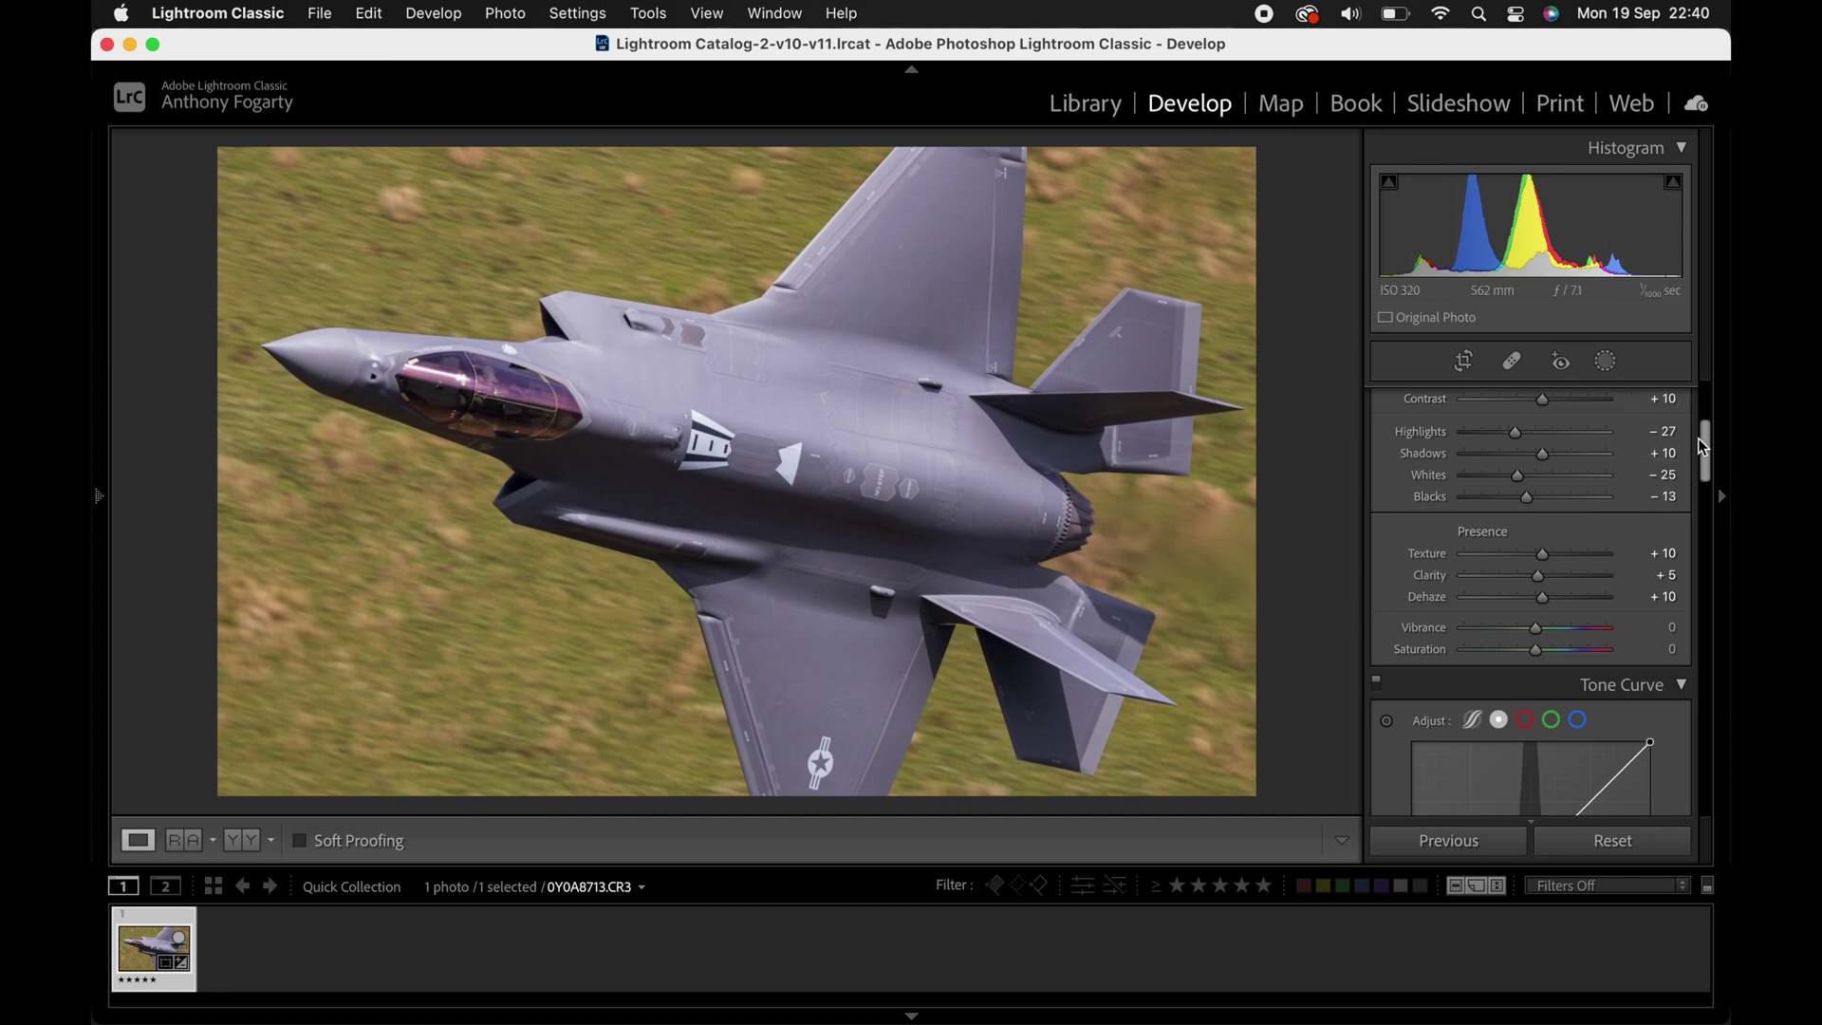
Shift the grass colours by setting the Green hue to -65 and the Yellow hue to -40.
scroll(1697, 459, "down", 10)
scroll(1677, 543, "down", 1)
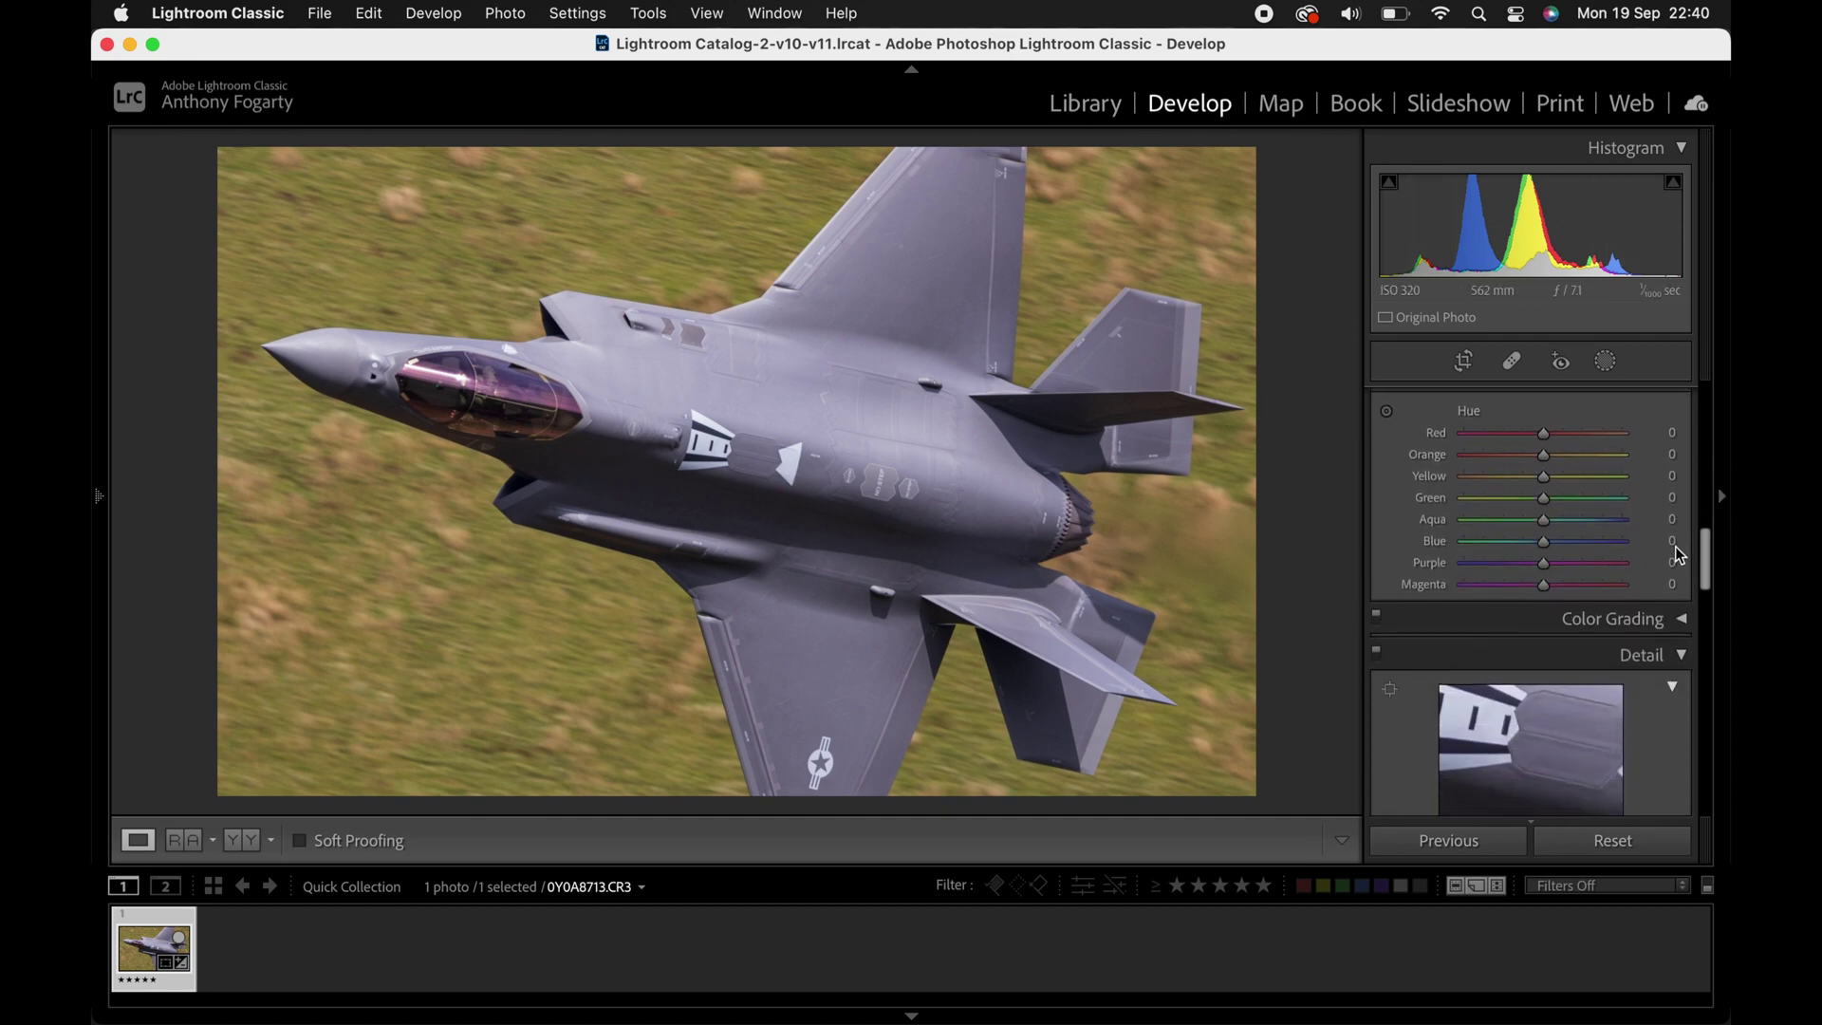
scroll(1682, 511, "up", 5)
scroll(1678, 541, "down", 10)
scroll(1676, 581, "down", 6)
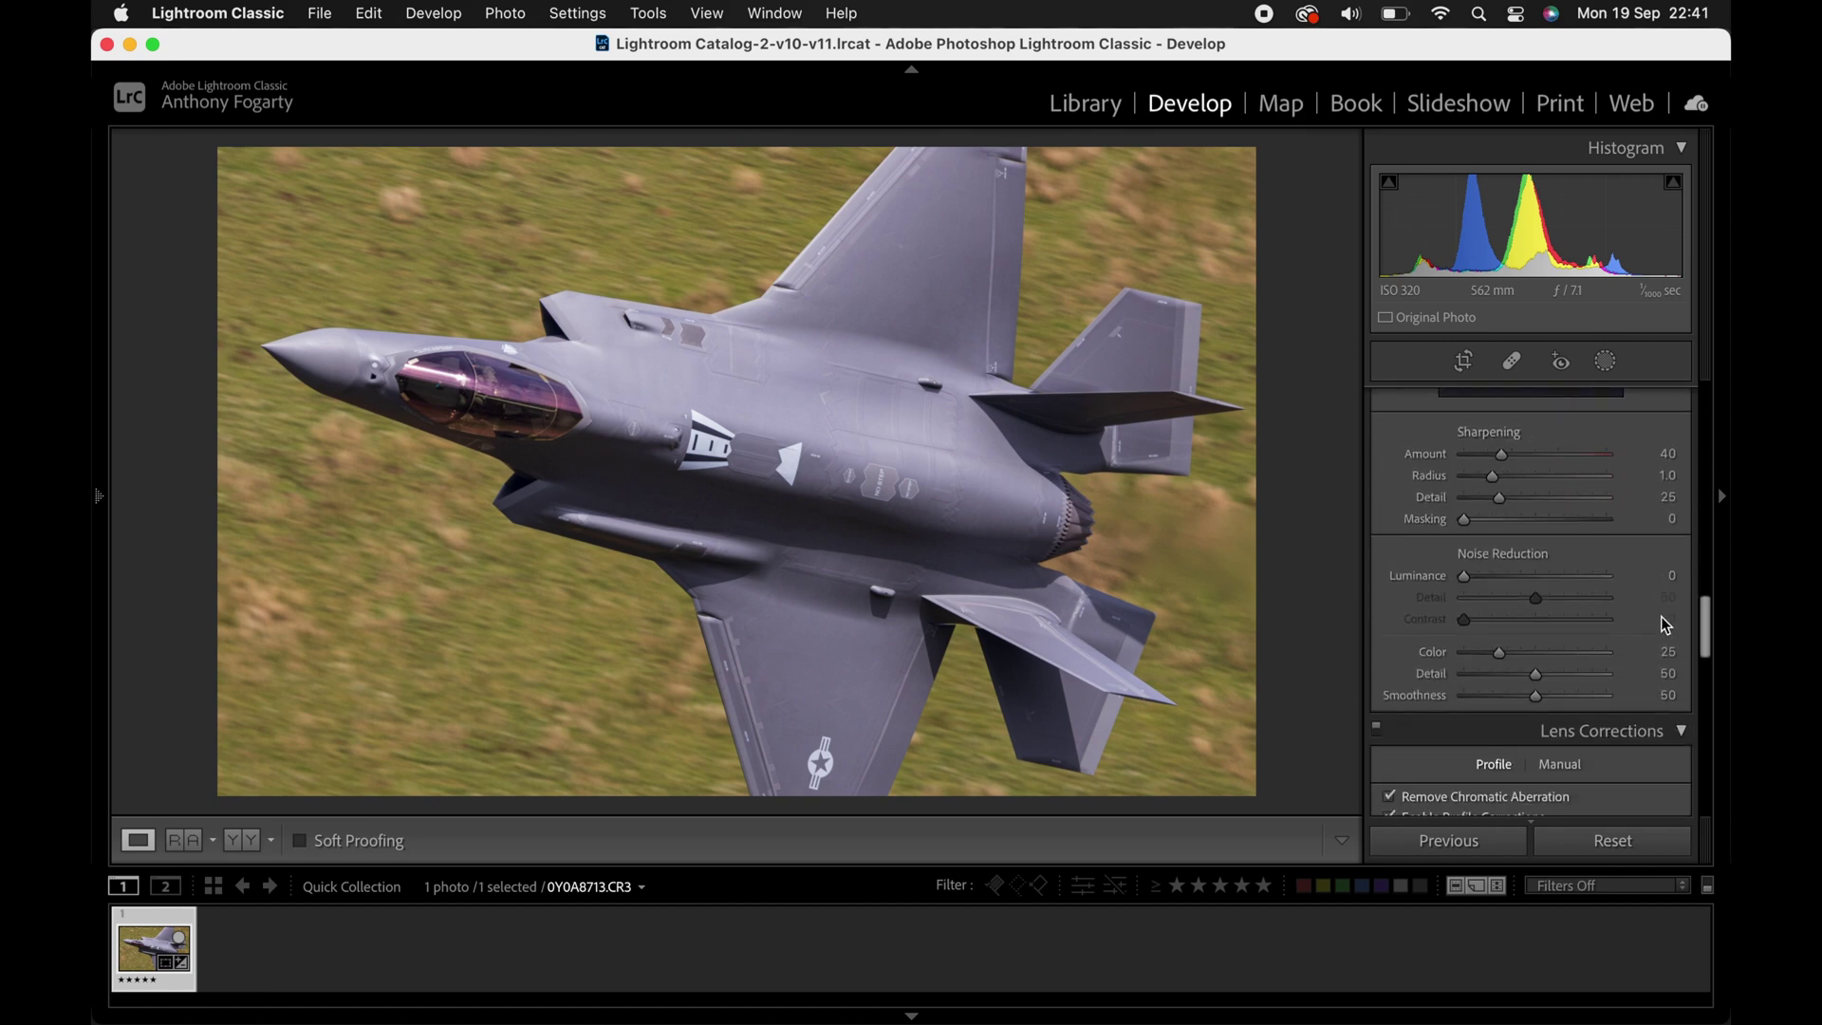
scroll(1666, 588, "up", 5)
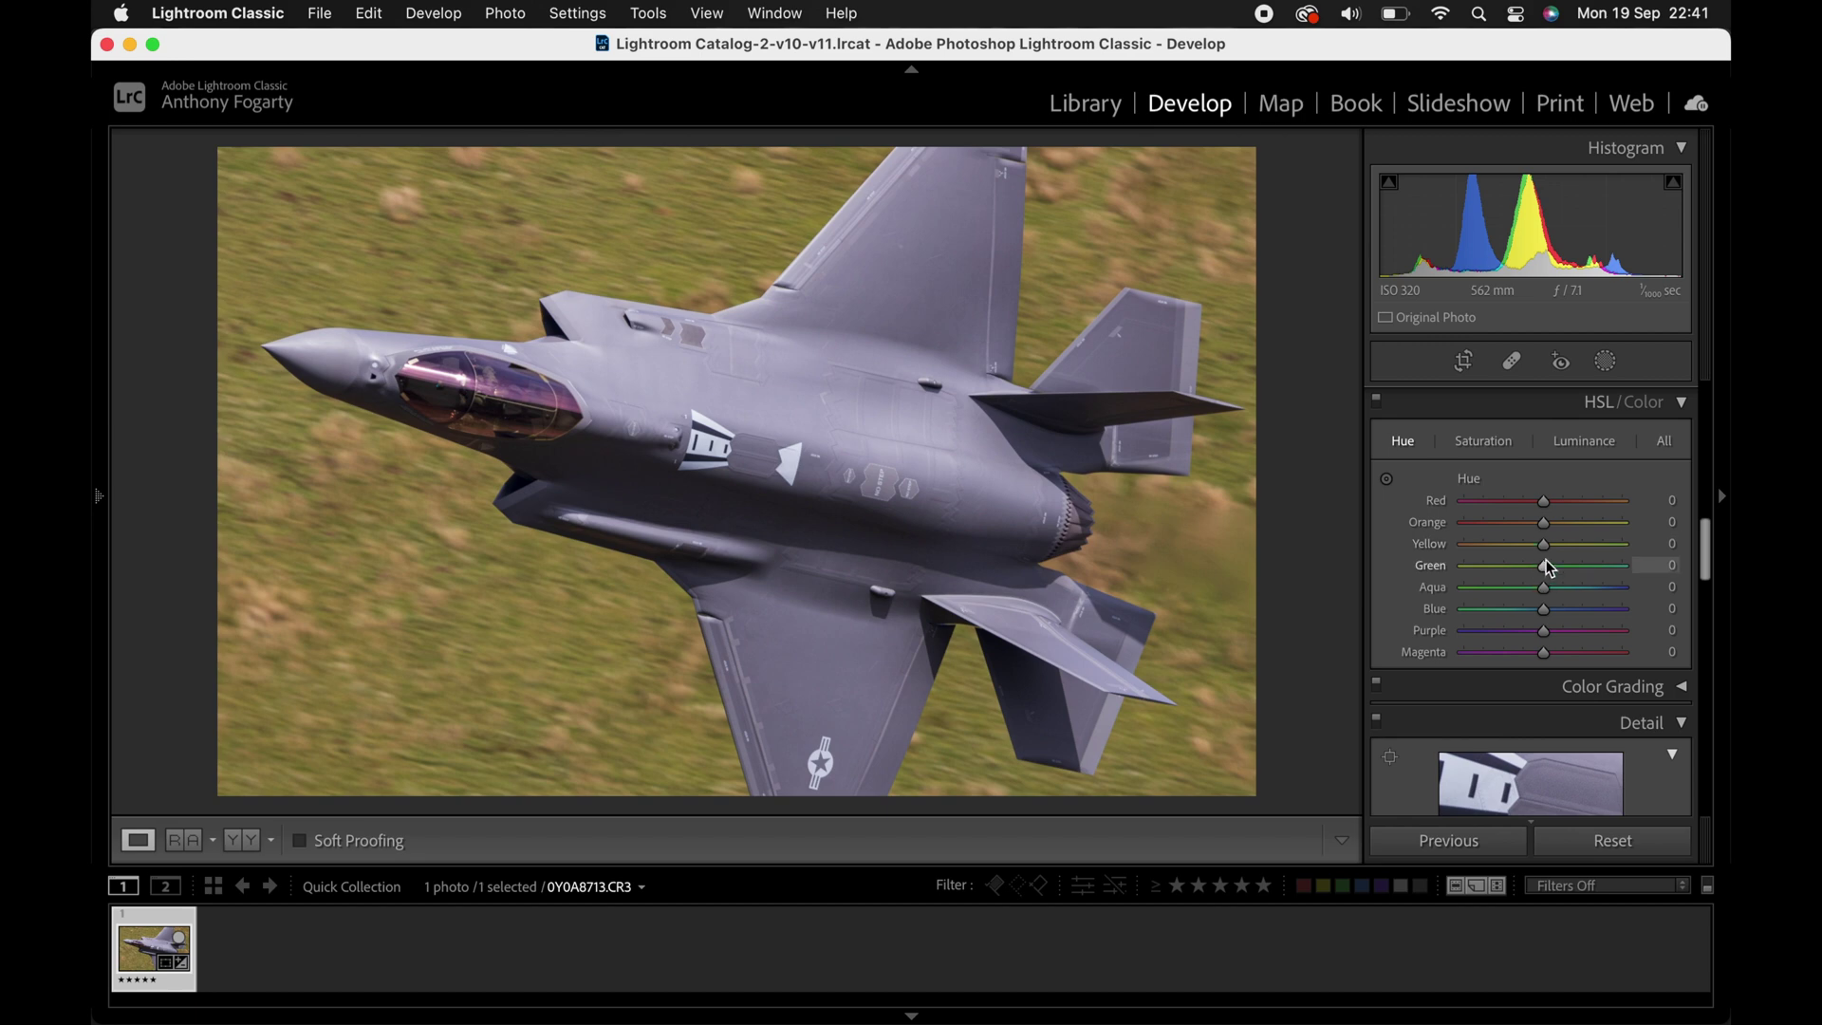
left_click_drag(1545, 568, 1493, 566)
left_click_drag(1544, 544, 1513, 541)
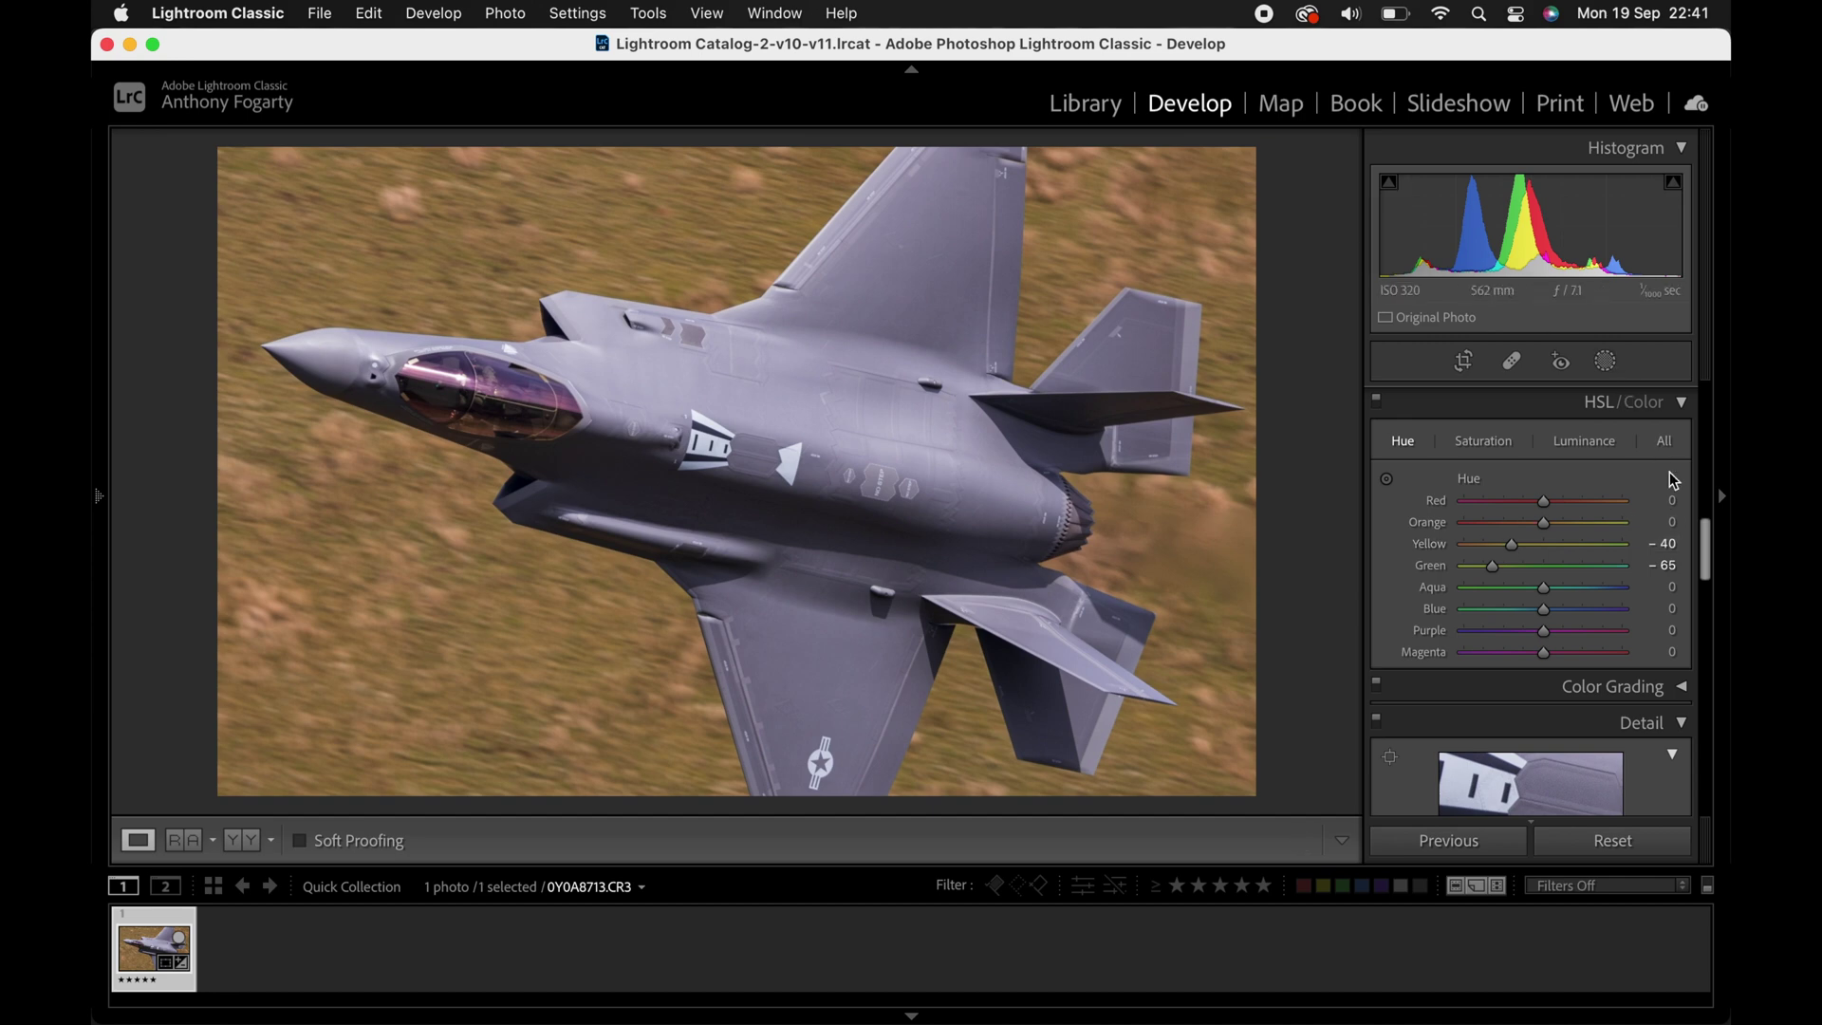
Create a Select Subject mask of the jet and toggle the mask overlay.
left_click_drag(1706, 558, 1708, 384)
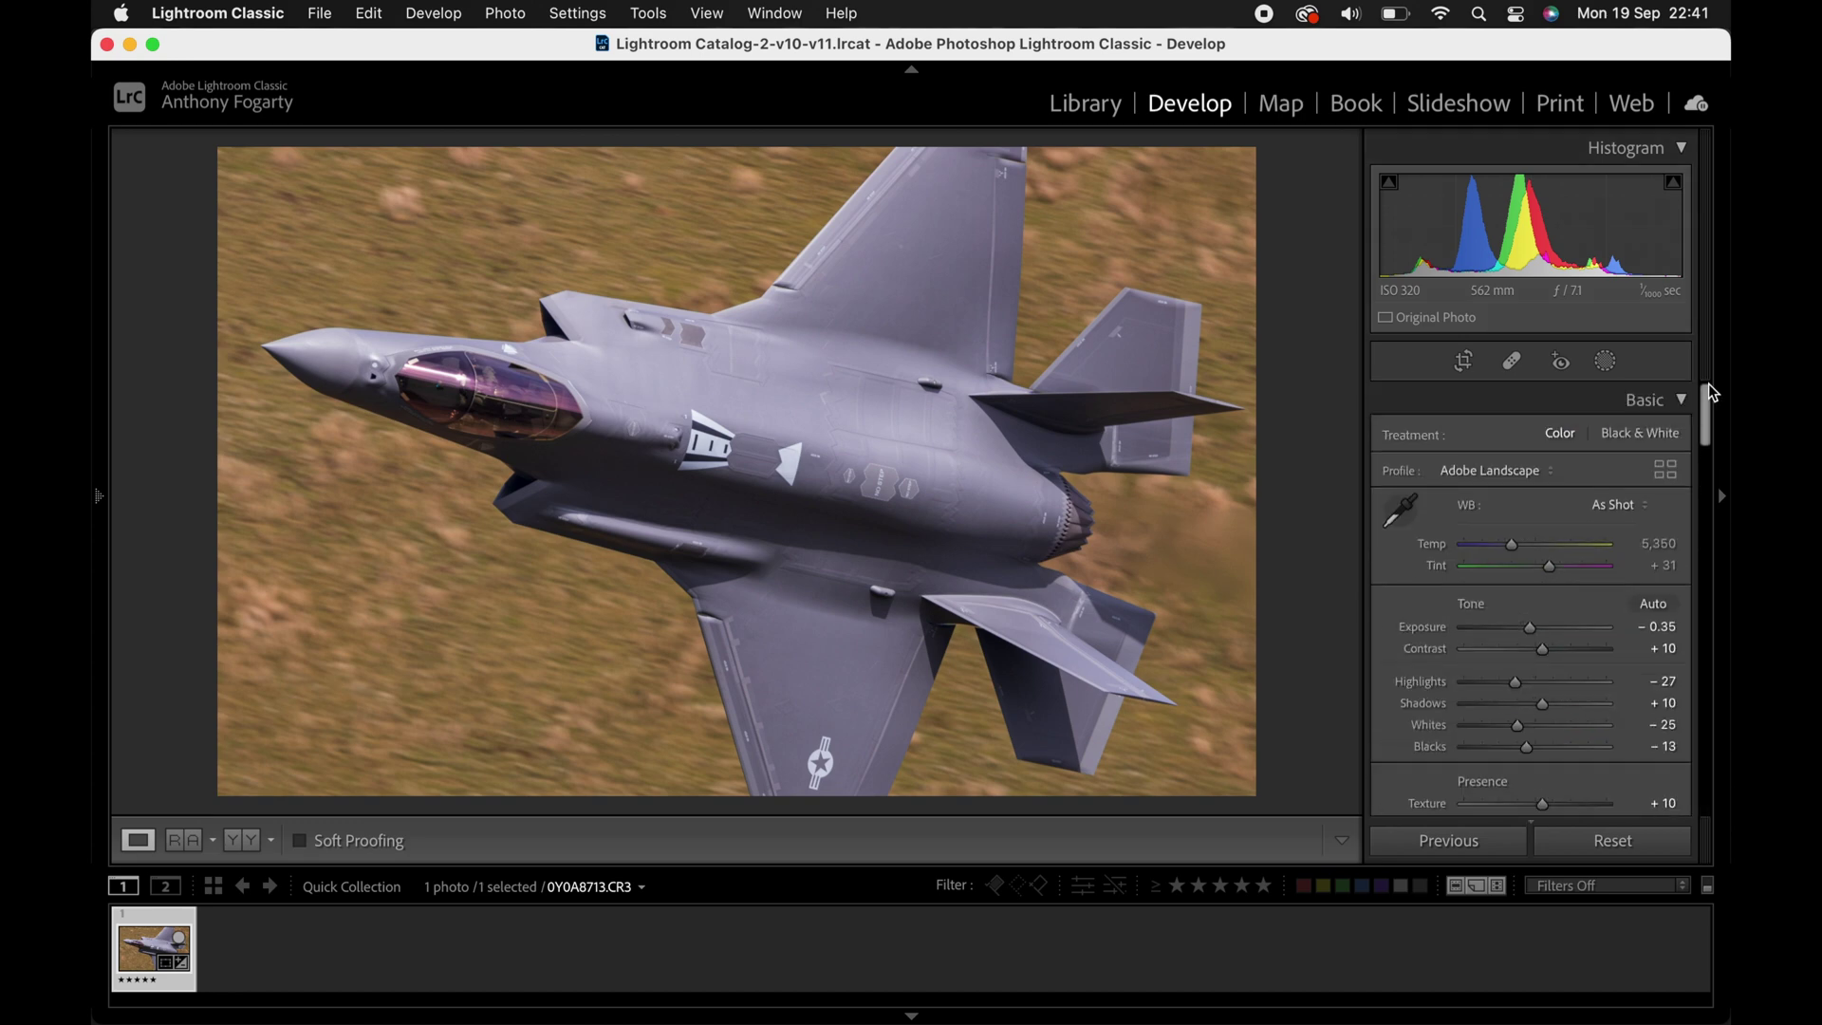
left_click(1606, 362)
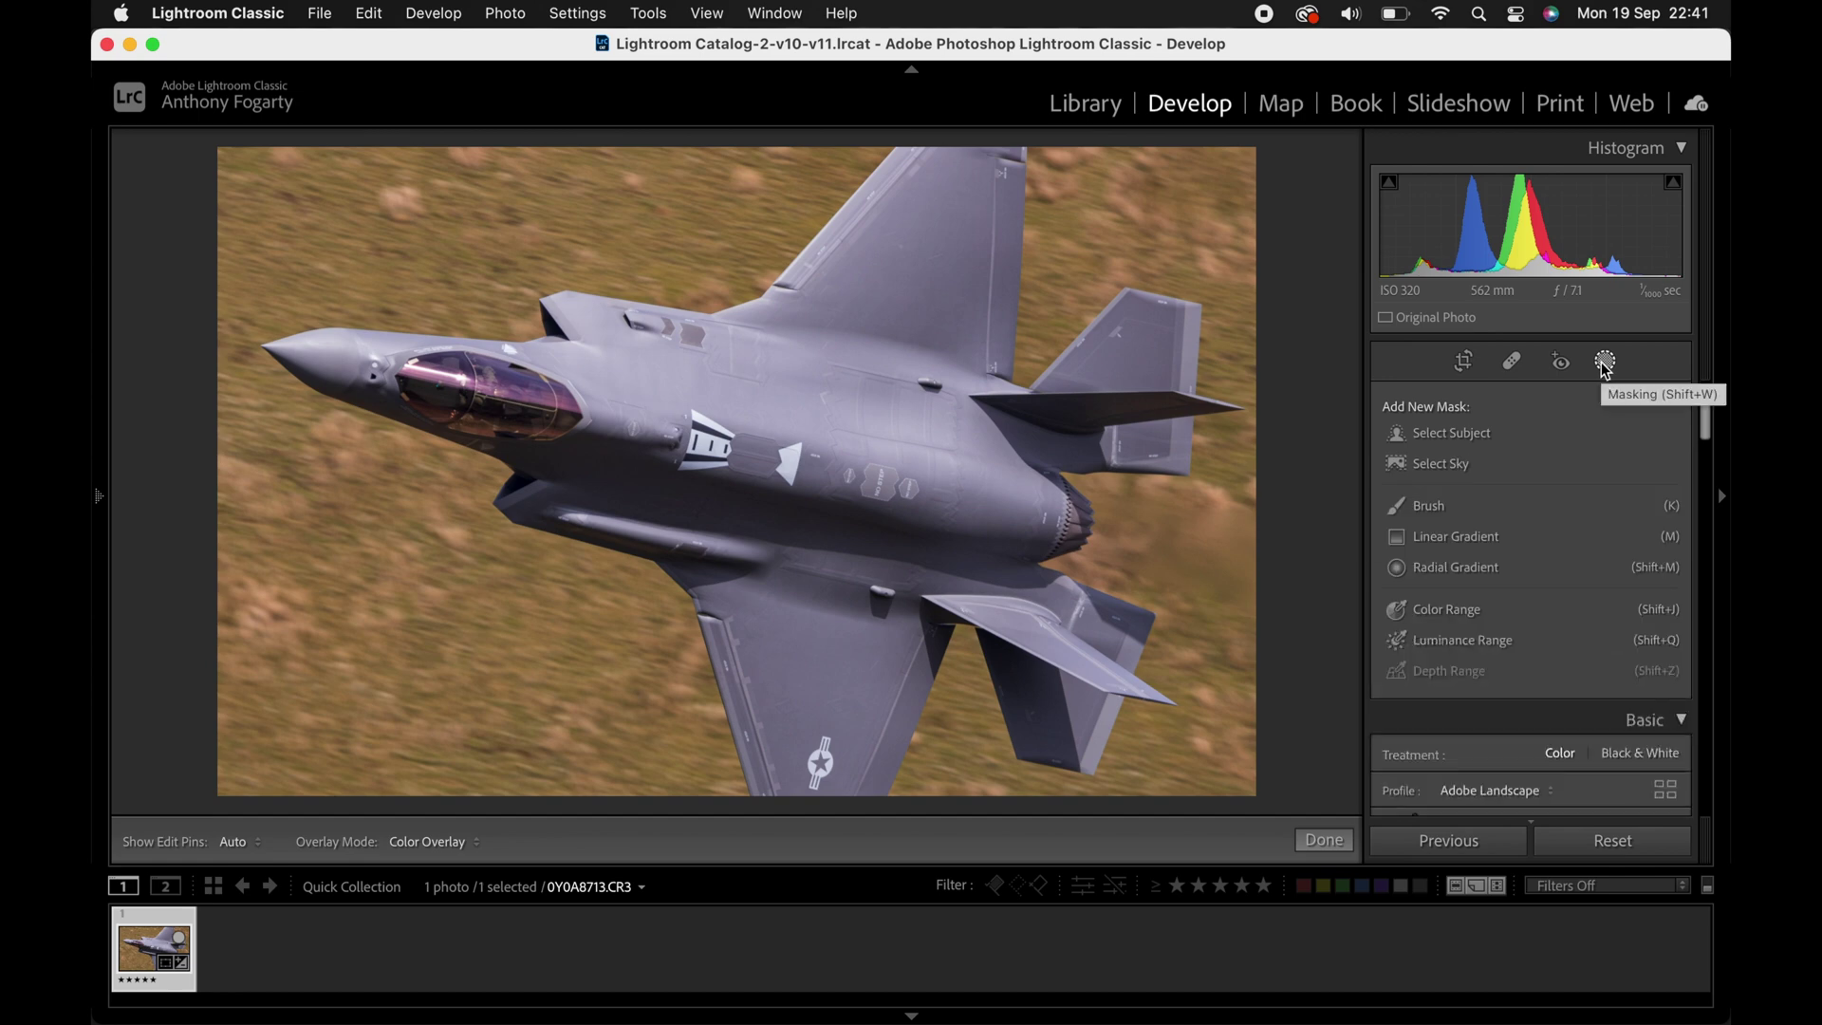
left_click(1449, 435)
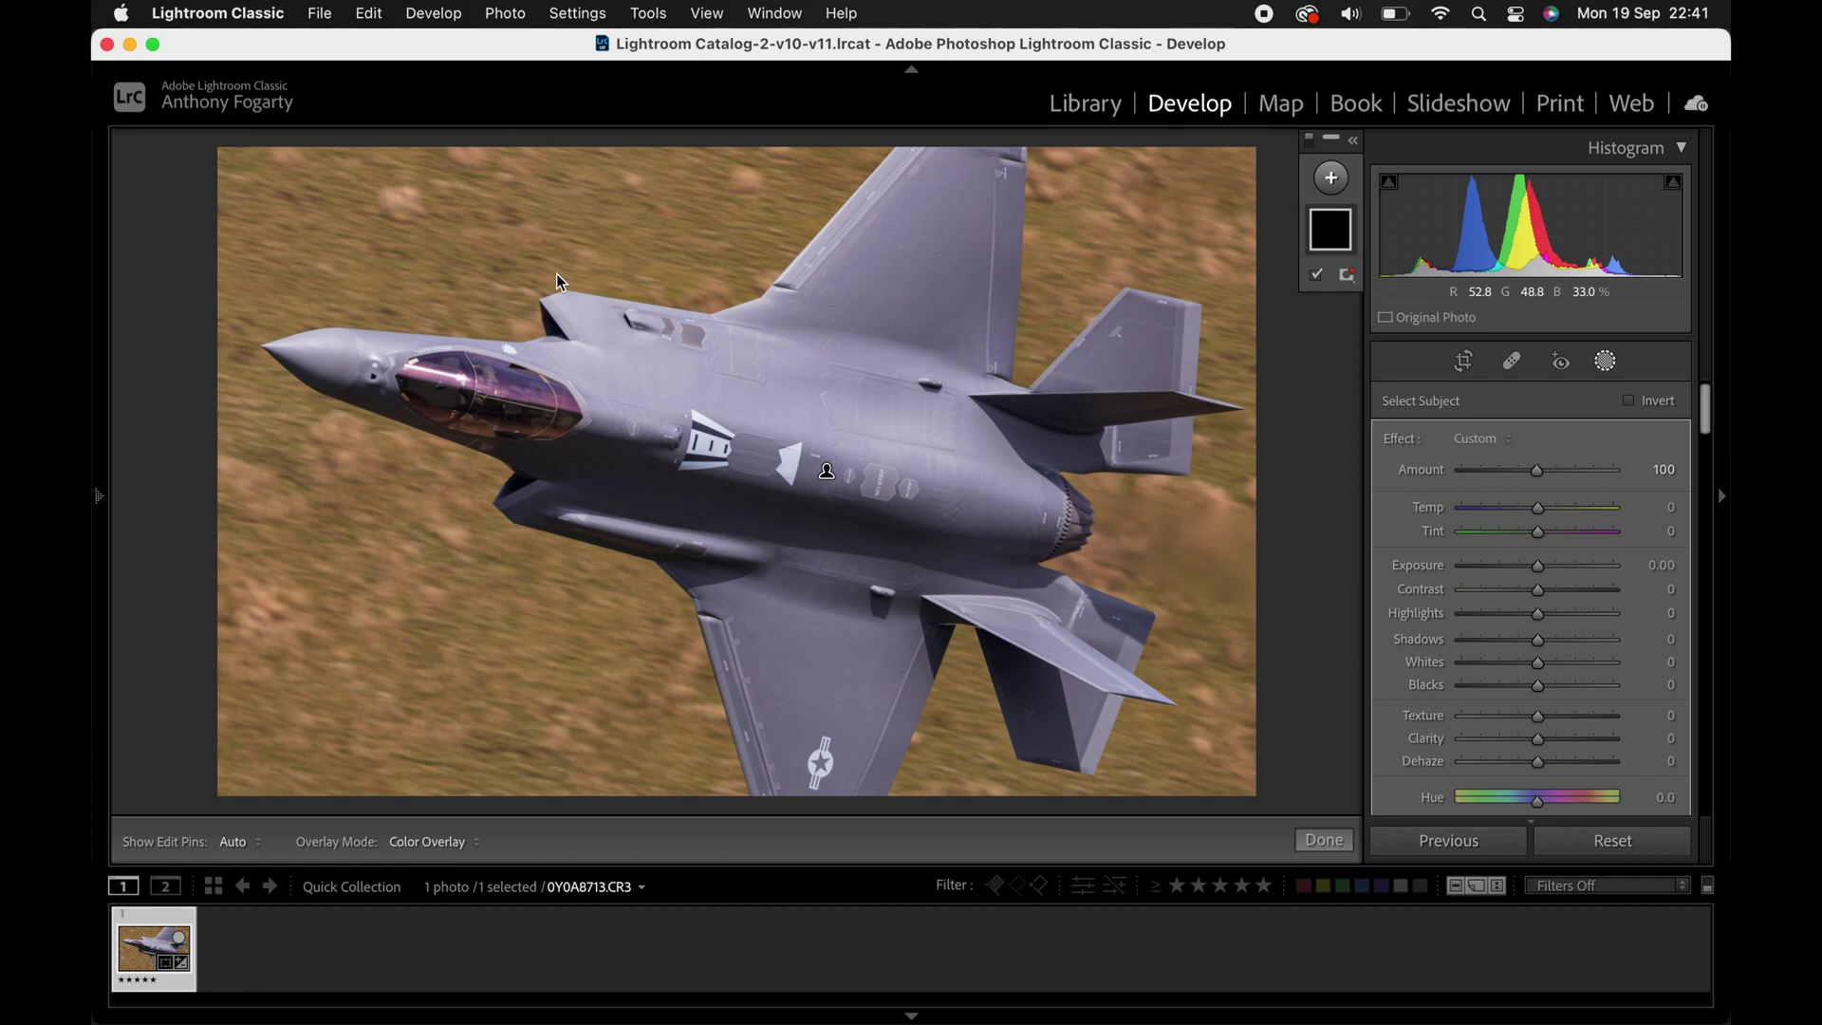
key("o")
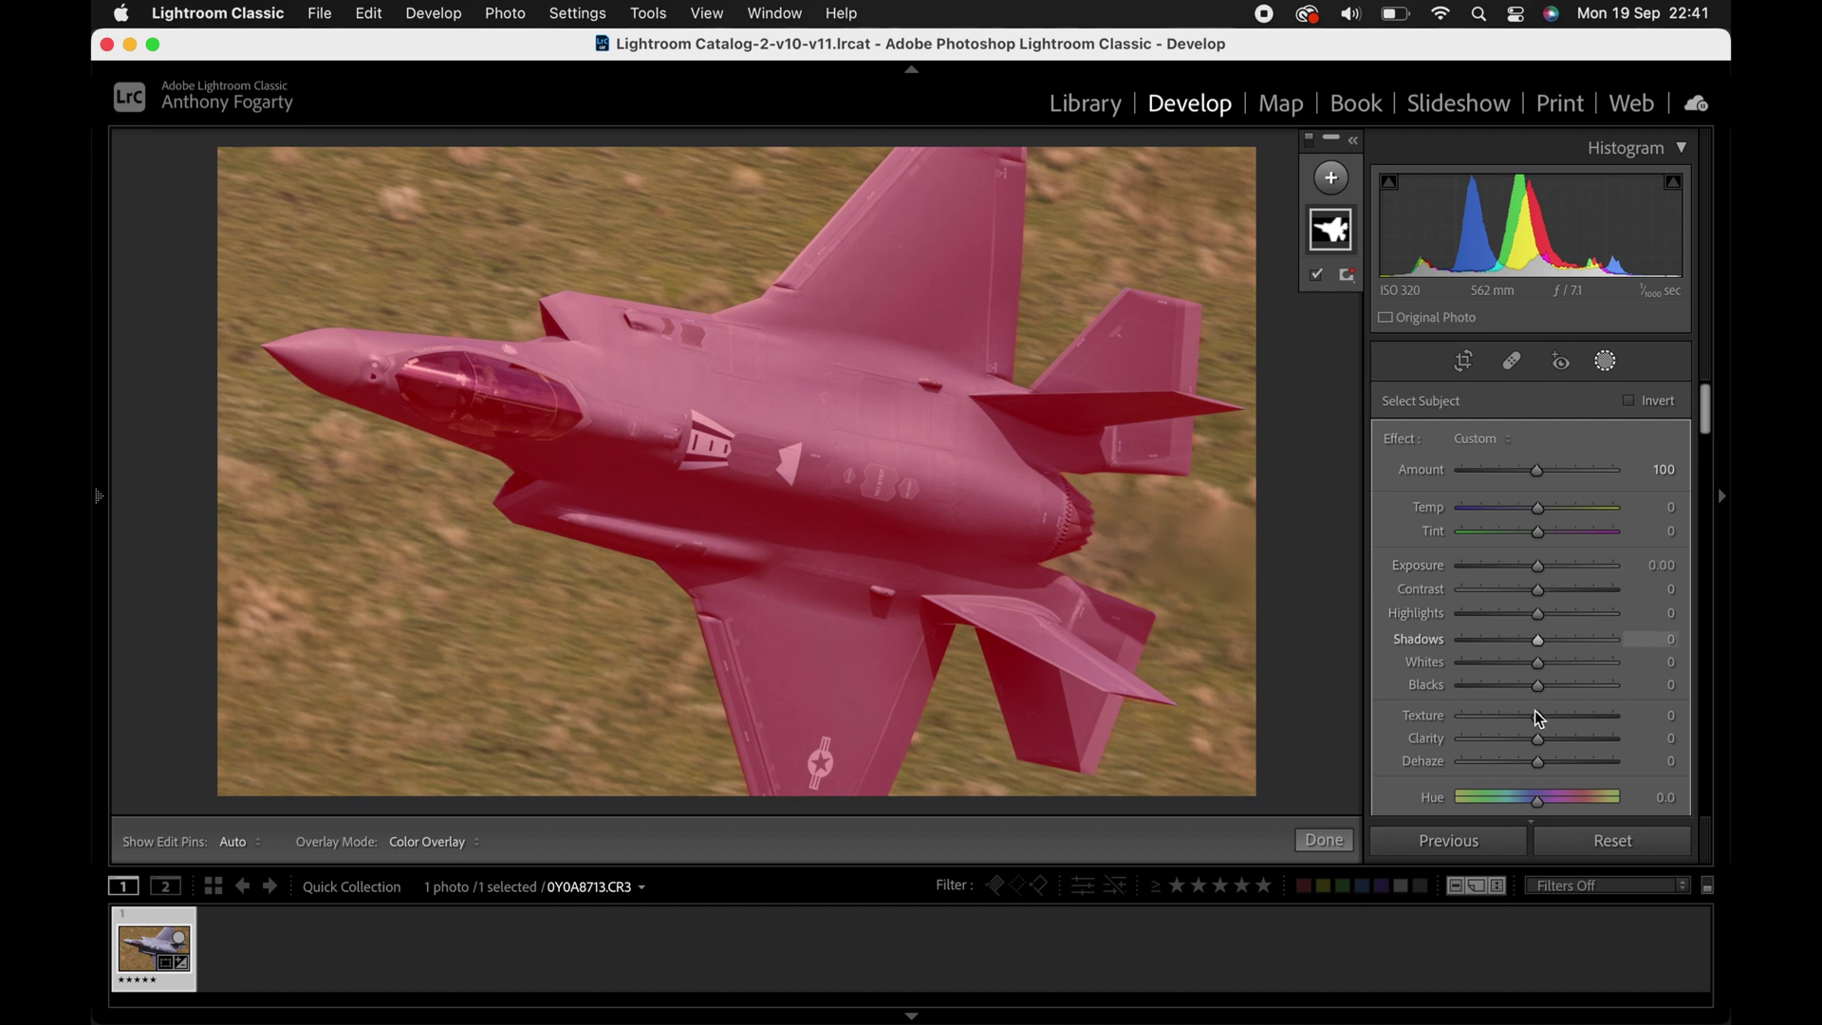
Set the jet mask's Clarity to 15 and Sharpness to 40.
left_click_drag(1543, 741, 1551, 740)
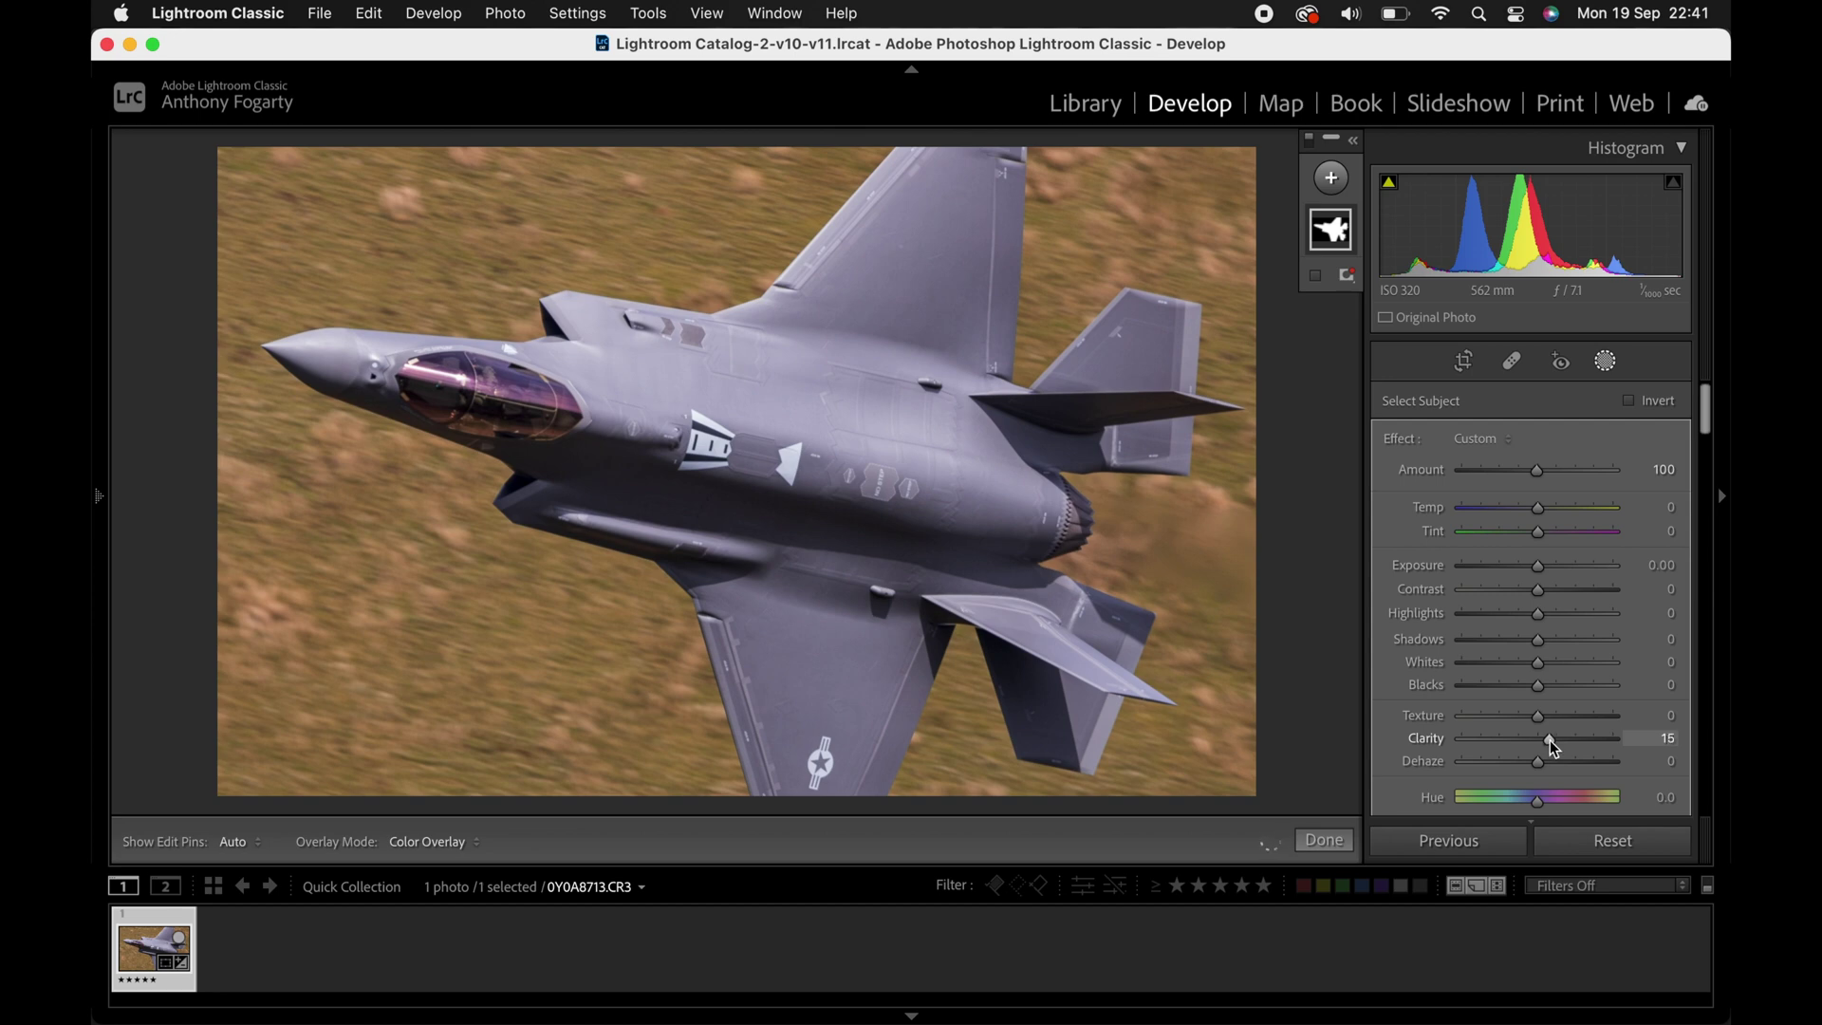
left_click_drag(1704, 418, 1704, 436)
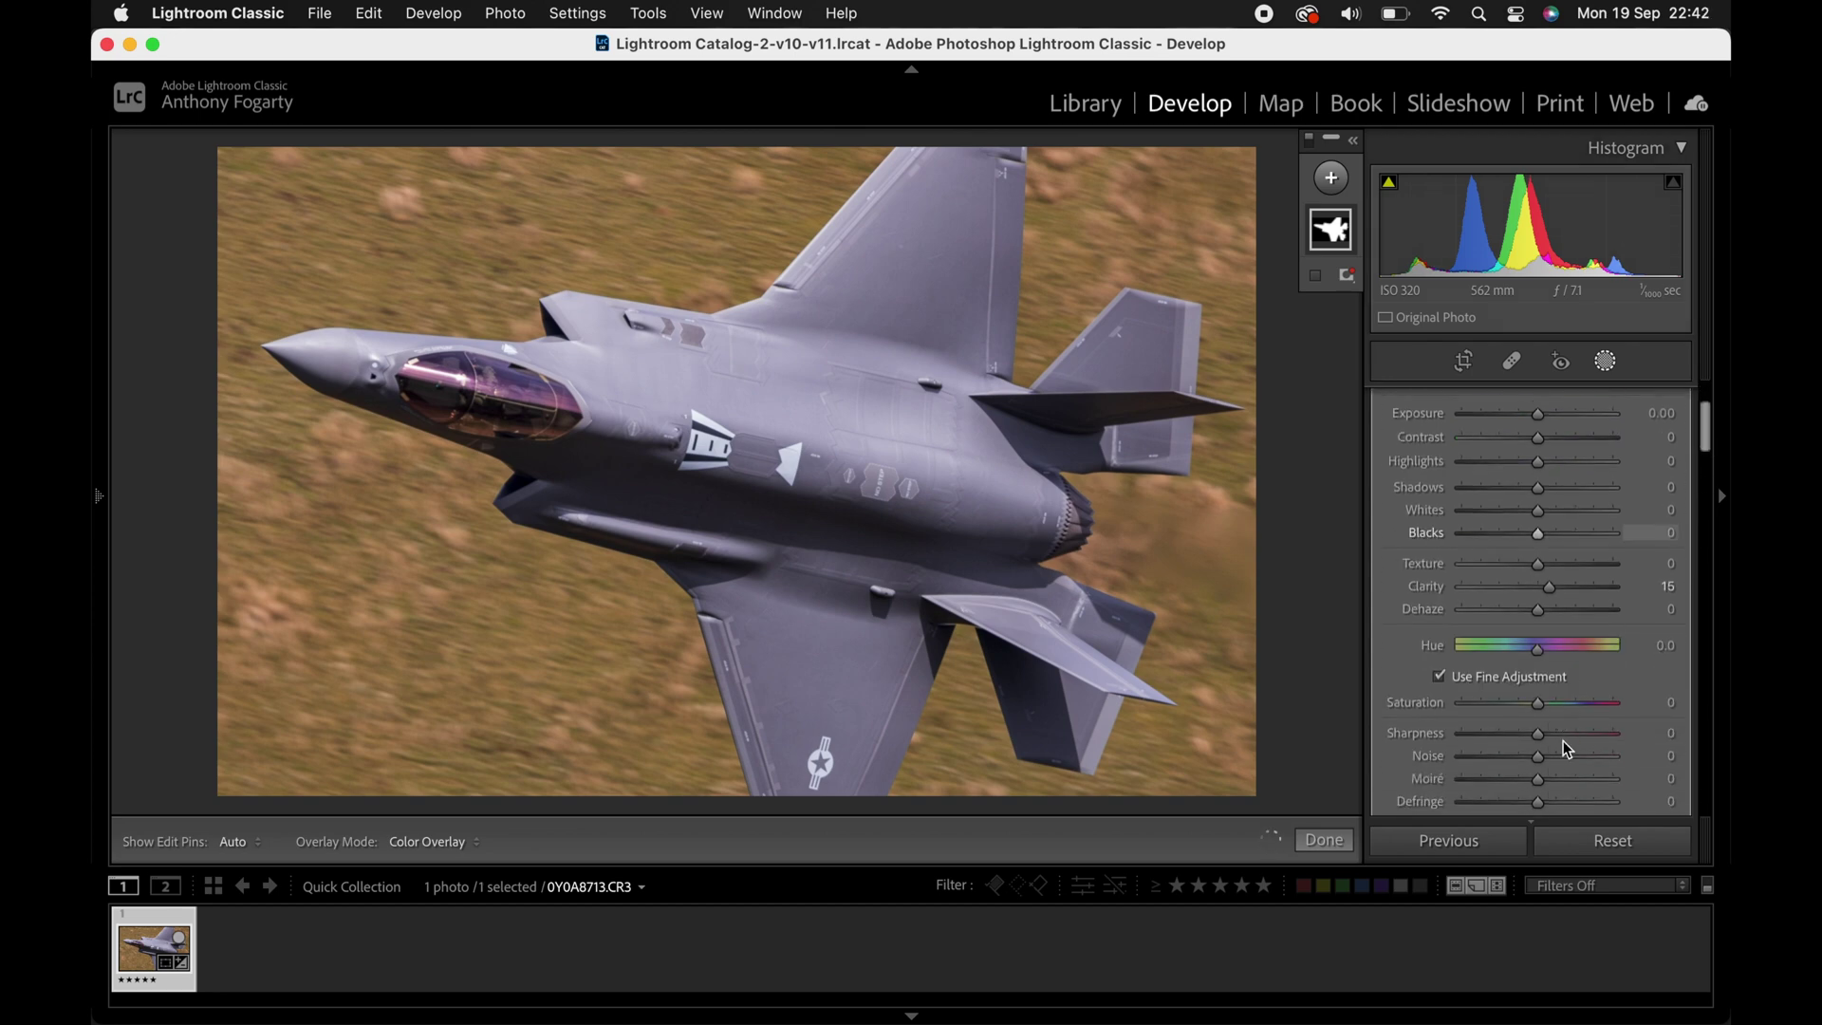
left_click_drag(1538, 737, 1568, 733)
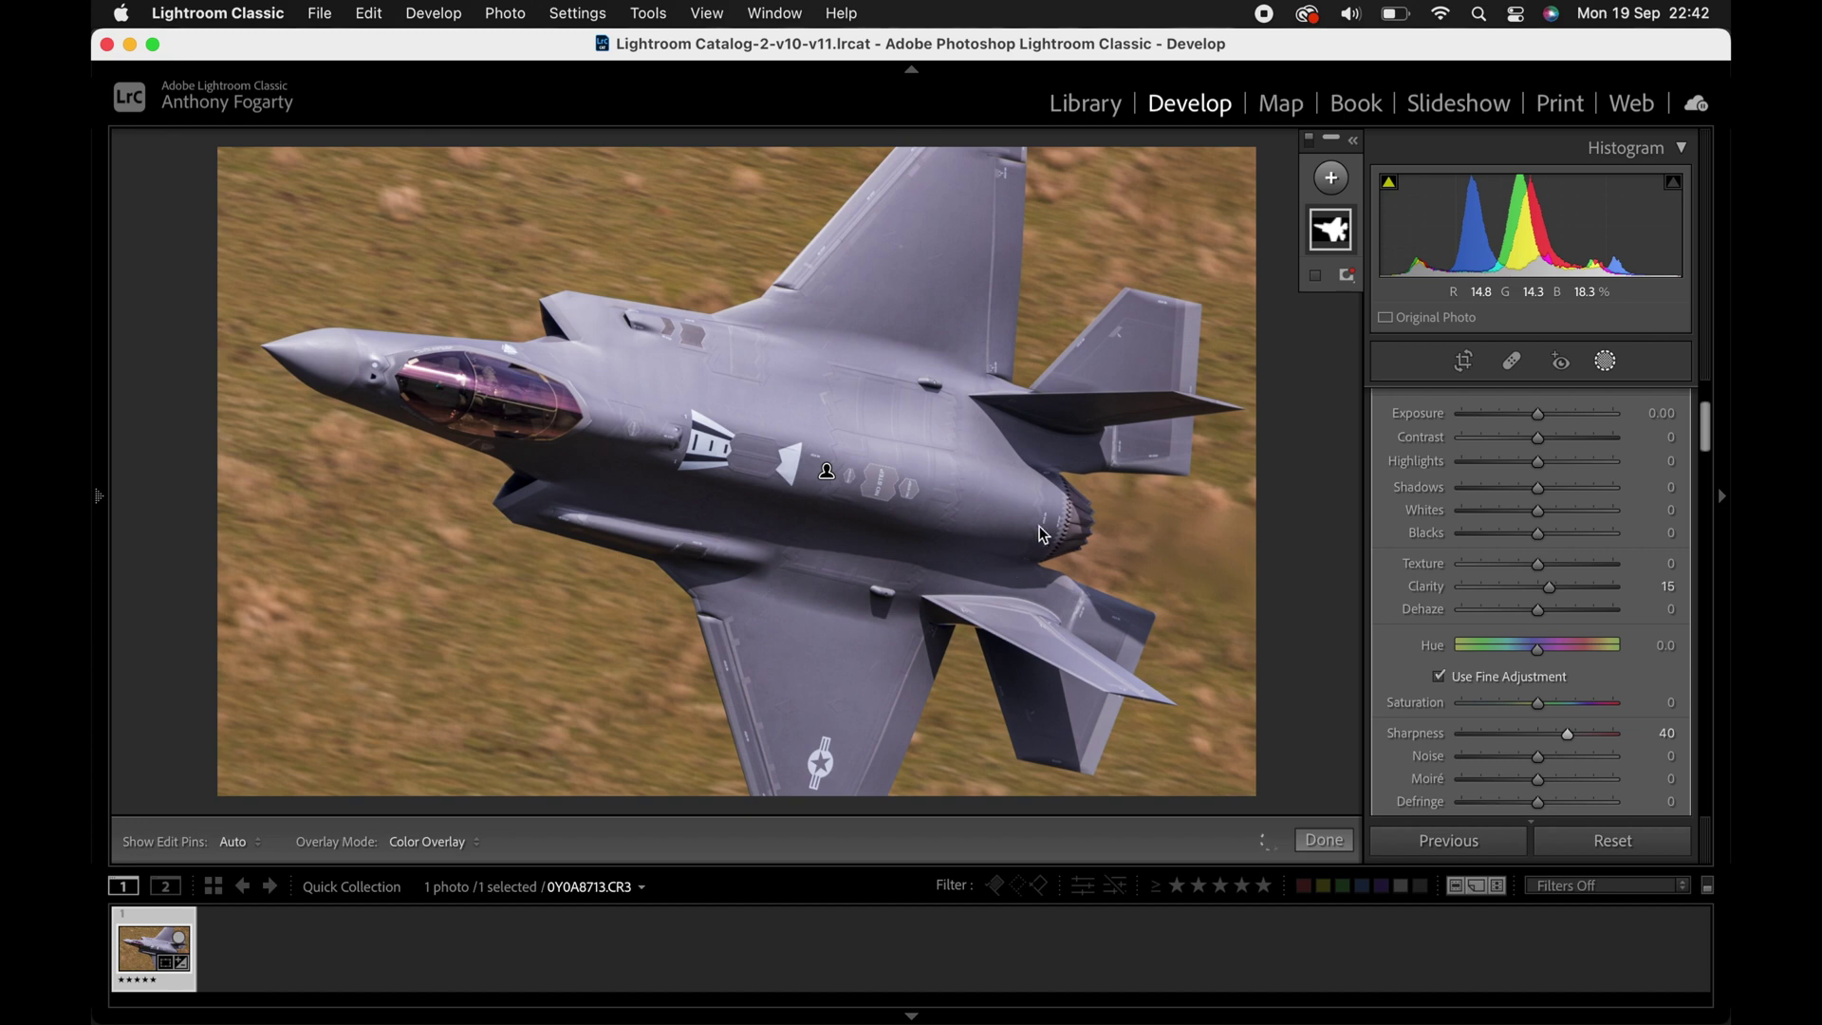
Set the jet mask's Temp to -5 and Tint to 1, and finish masking.
left_click_drag(1701, 423, 1701, 408)
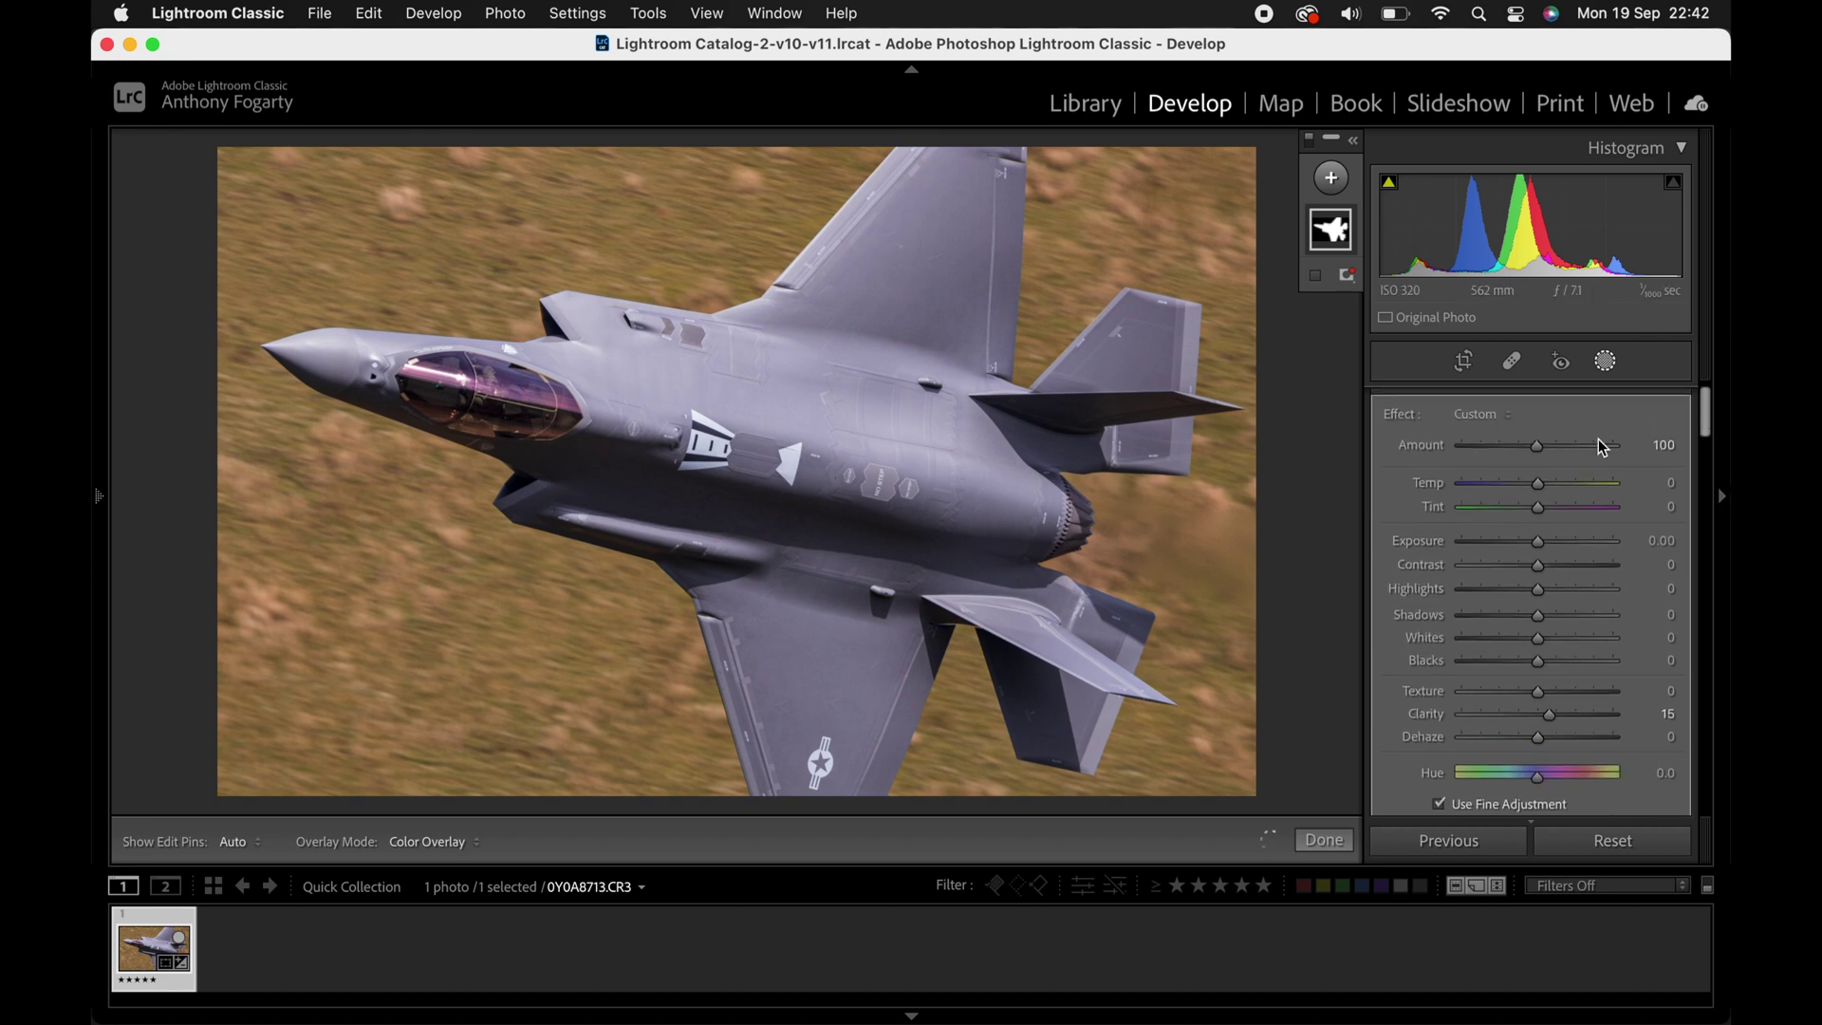
left_click_drag(1543, 485, 1534, 481)
left_click_drag(1538, 511, 1539, 511)
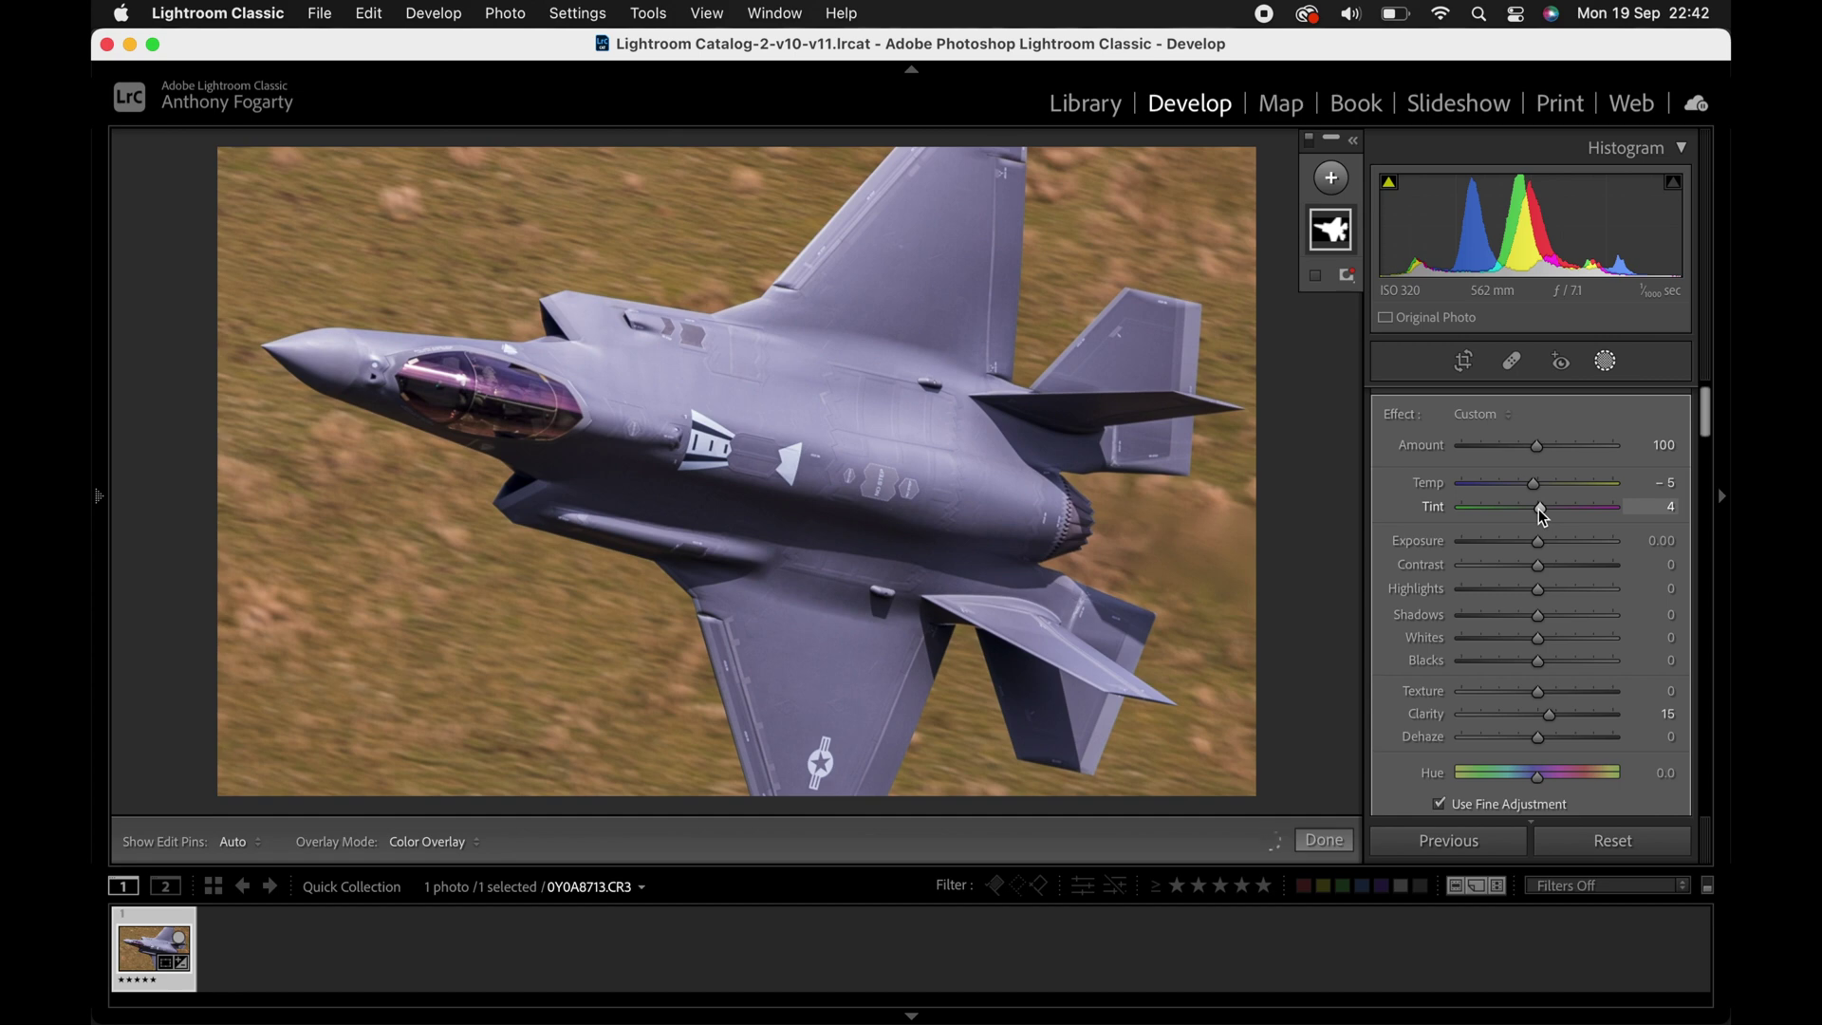
left_click_drag(1543, 516, 1541, 516)
left_click(1325, 841)
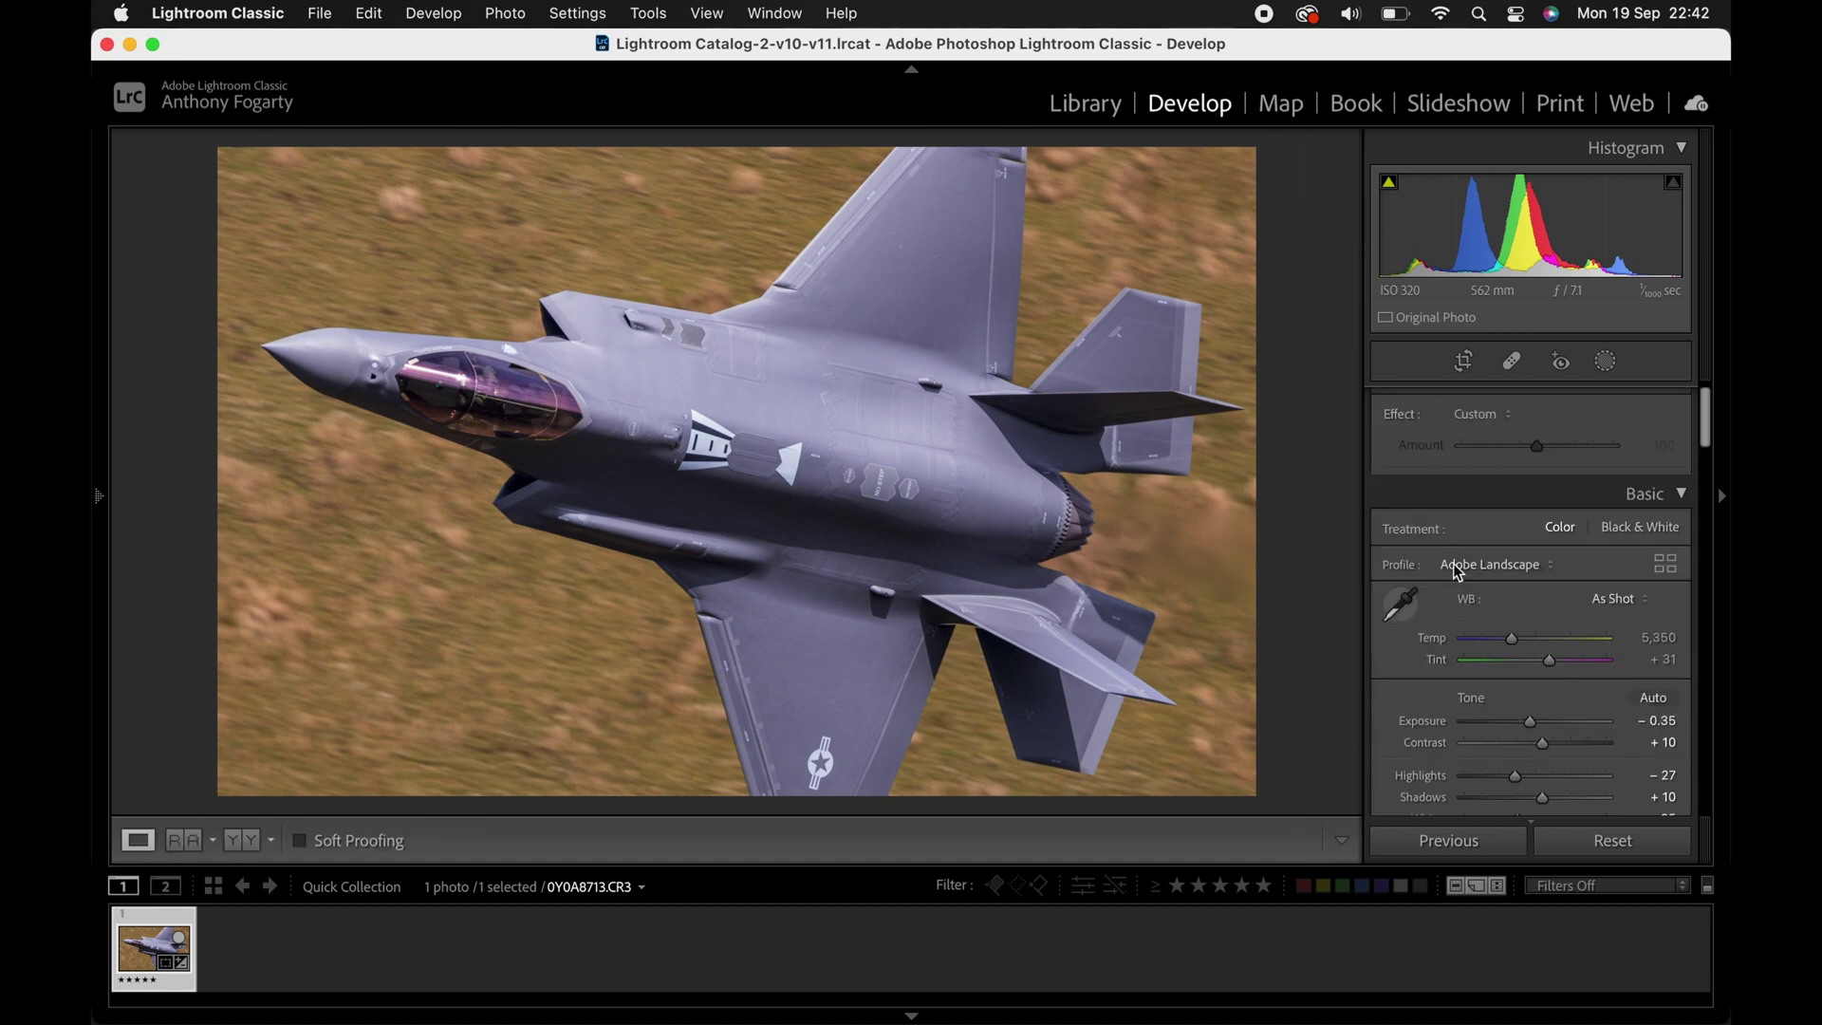
Warm the whole photo by setting the white balance temperature to 6,100.
left_click(1659, 519)
type("6100")
key("Return")
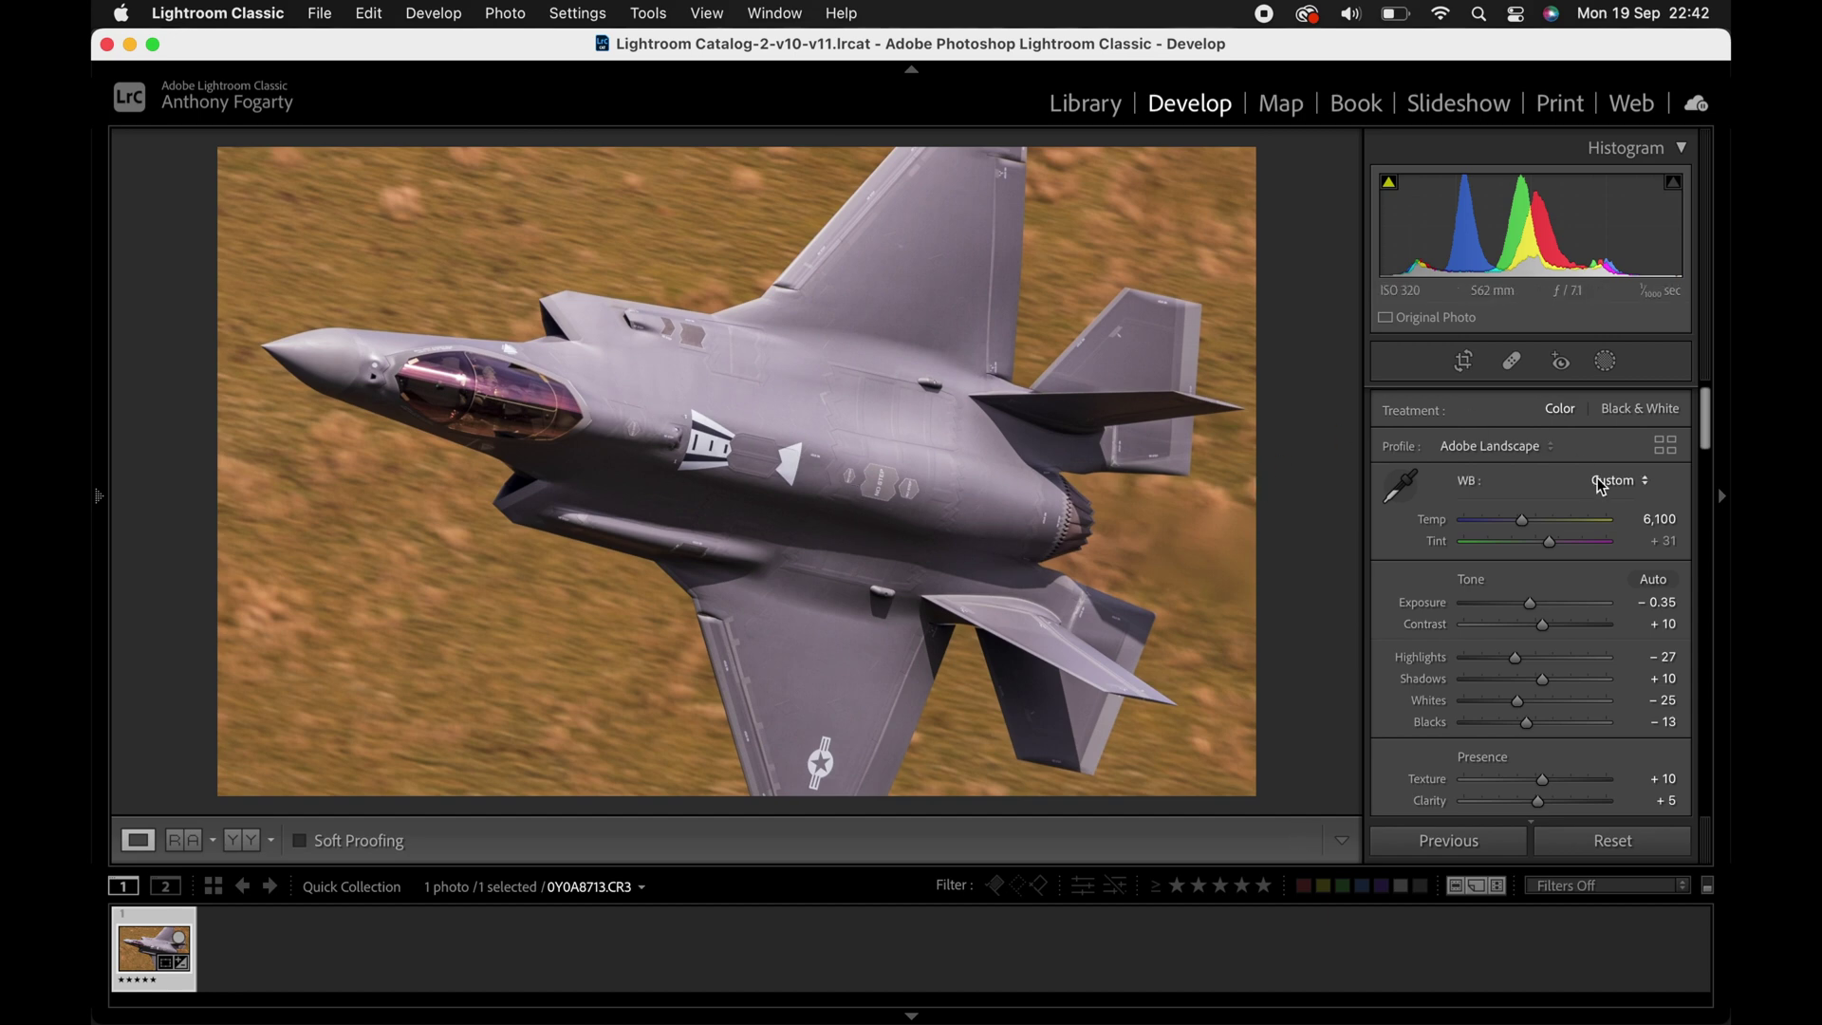
Reopen the jet's subject mask, set its Temp to -8, and finish masking.
left_click(1605, 361)
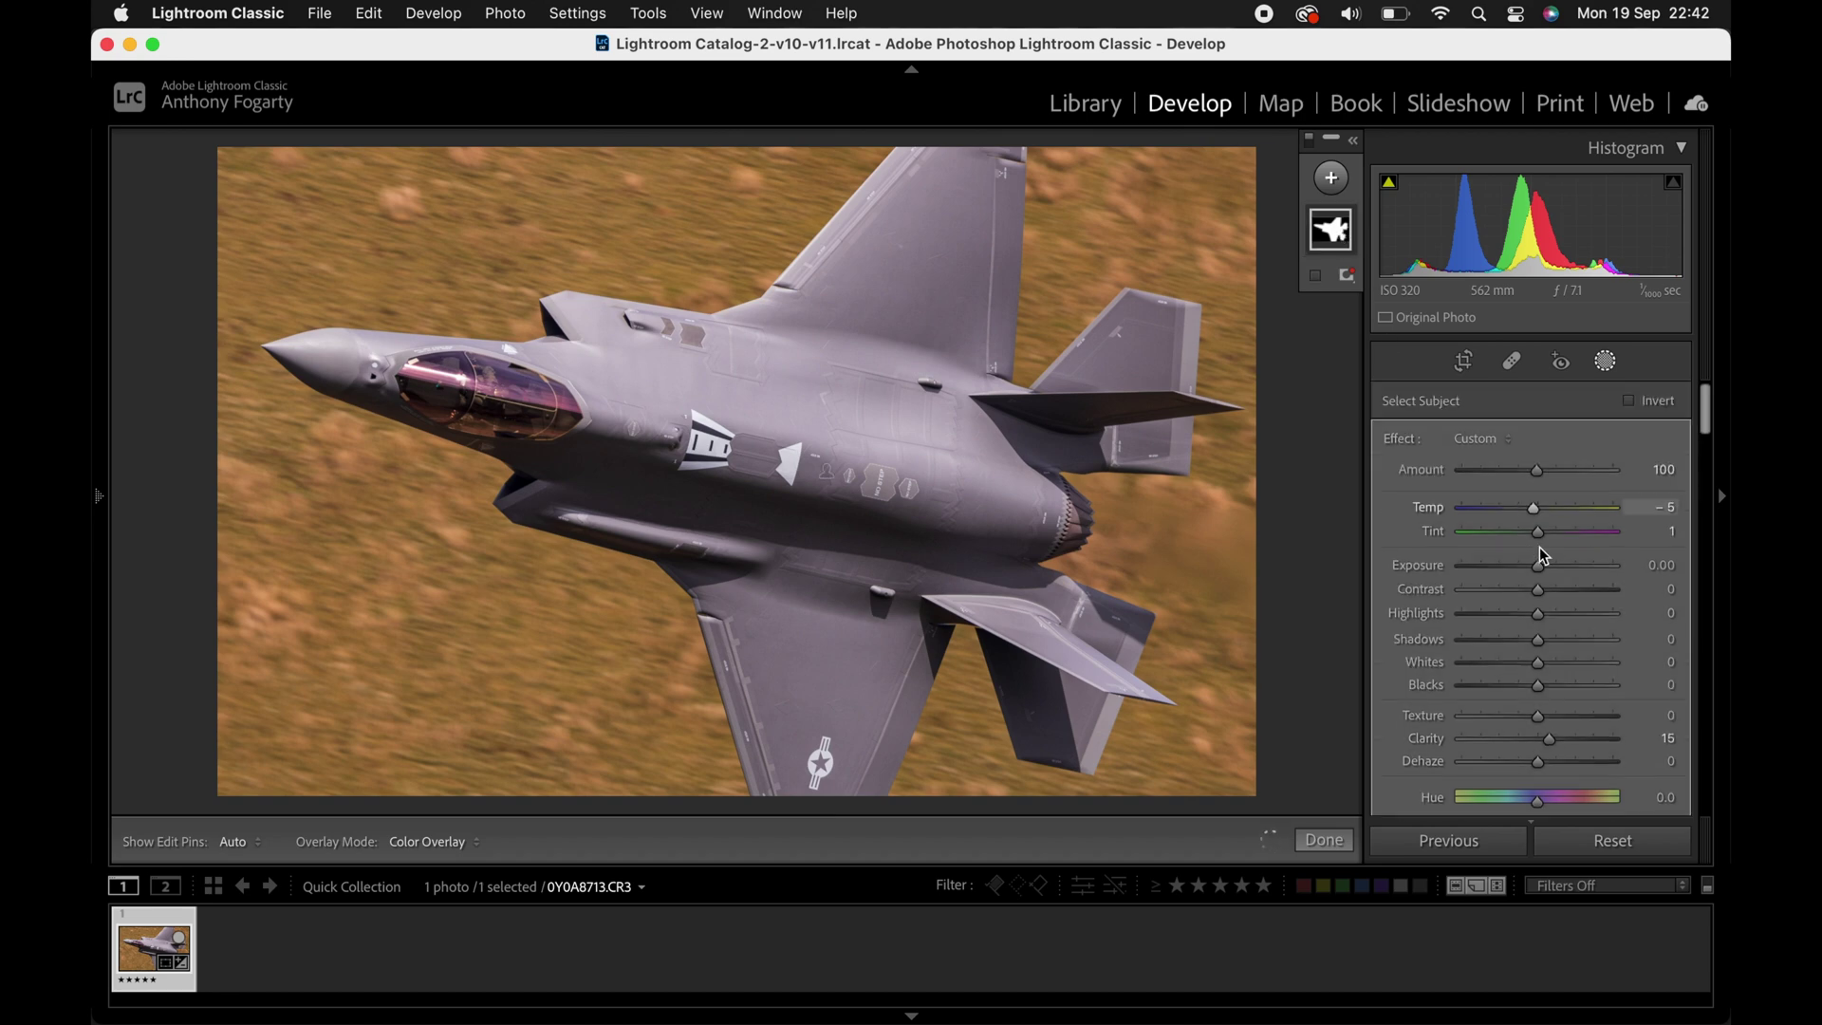
left_click_drag(1538, 518, 1537, 518)
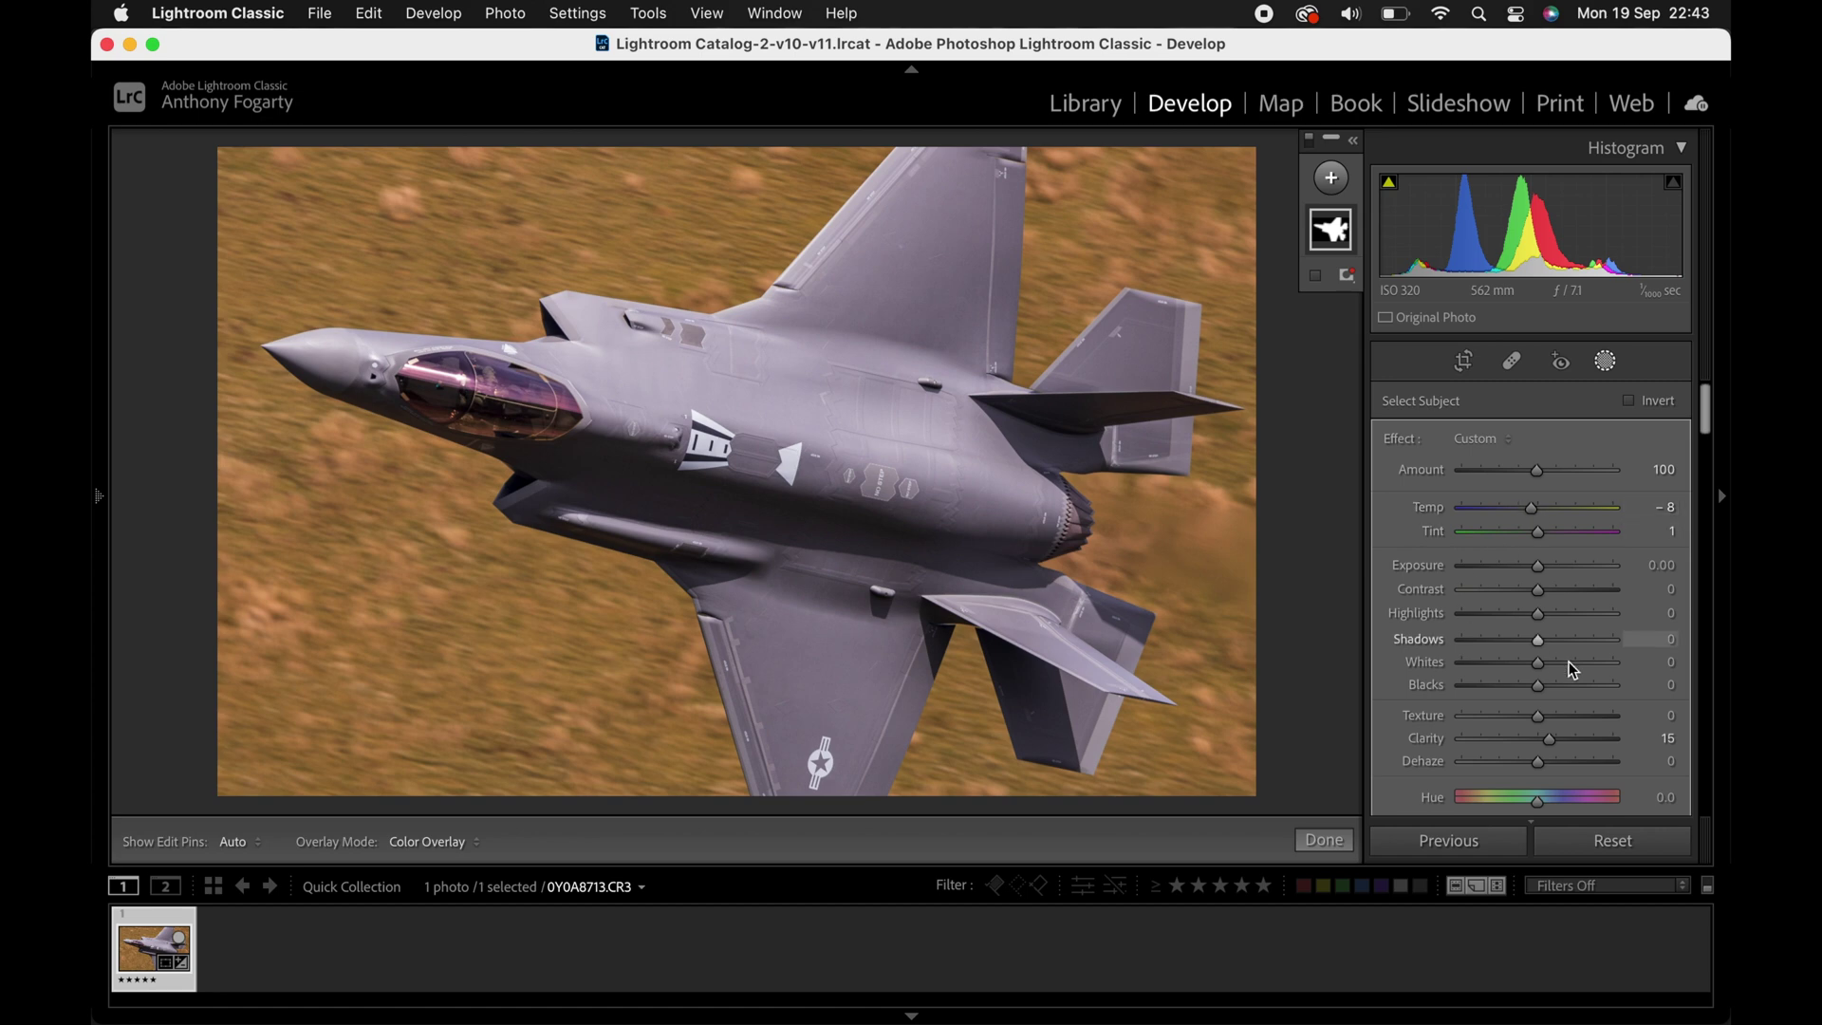
left_click(1334, 841)
Set the whole photo's Blacks to -9 to reduce shadow clipping.
left_click_drag(1709, 415, 1726, 372)
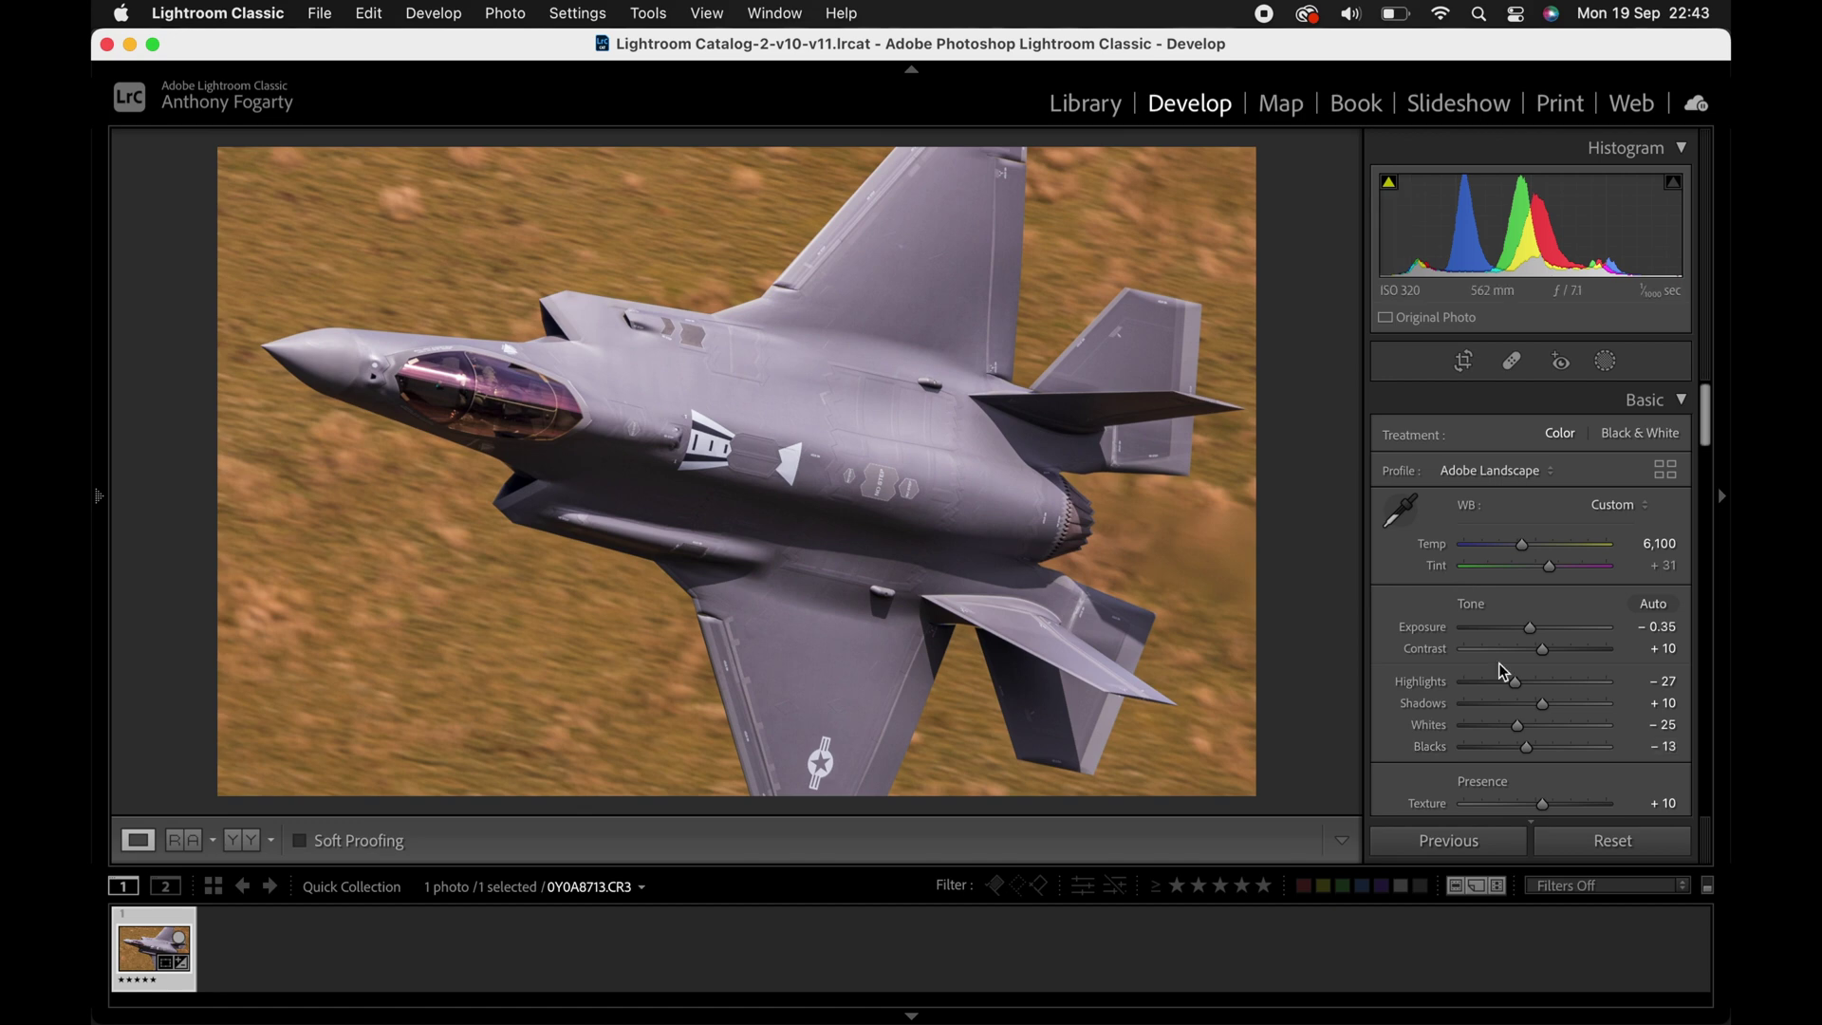
left_click_drag(1530, 749, 1534, 755)
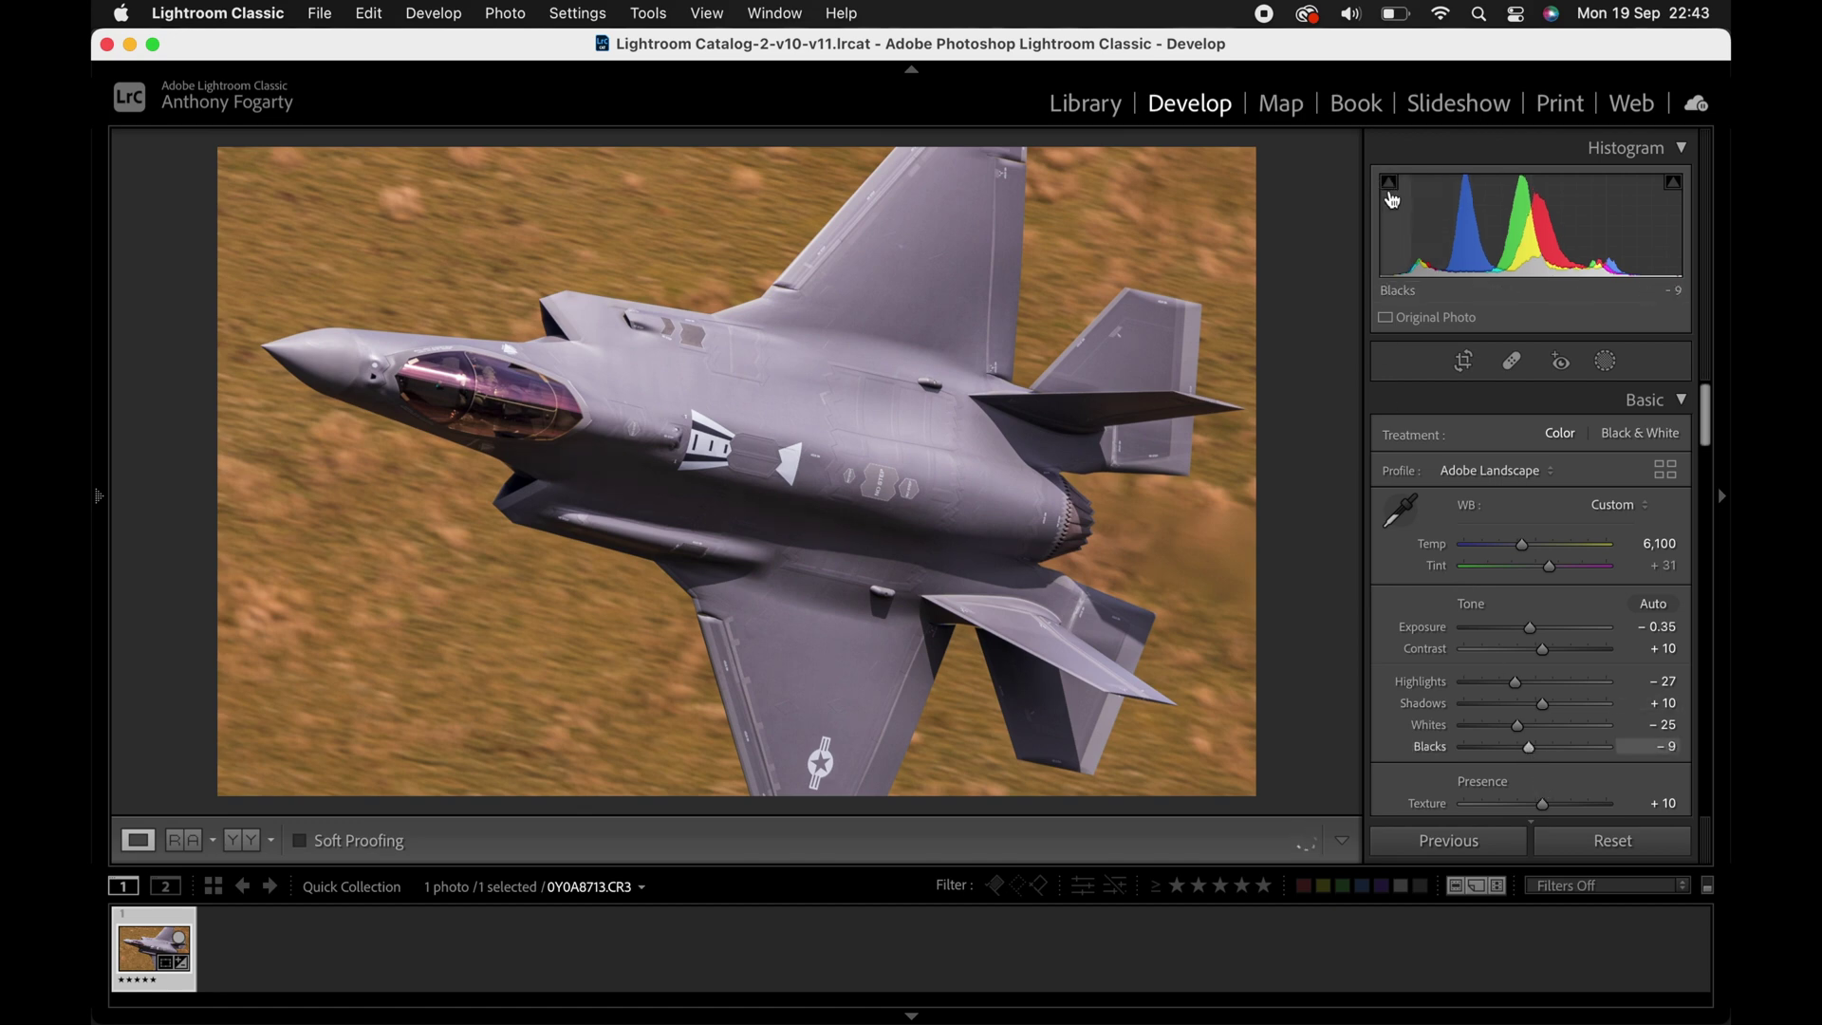
Open the edited jet photo 0Y0A8713.CR3 in Adobe Photoshop 2022.
left_click_drag(1707, 408, 1709, 269)
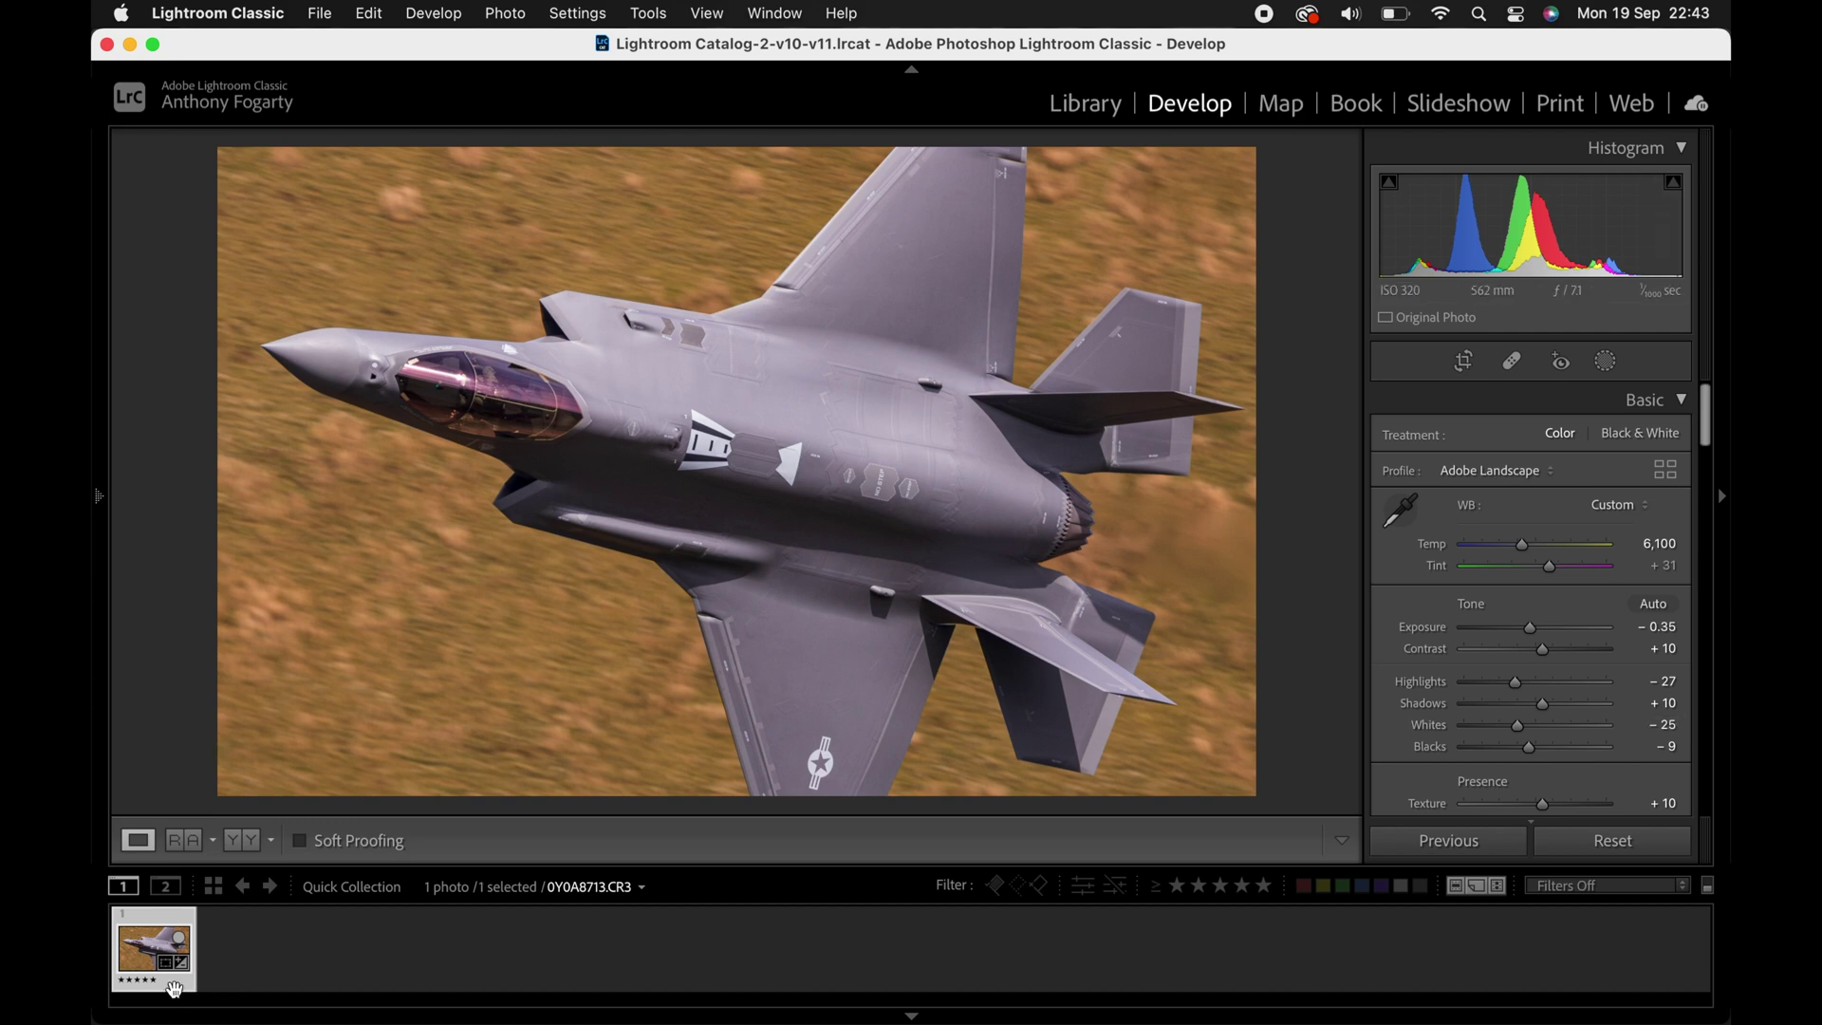
right_click(180, 992)
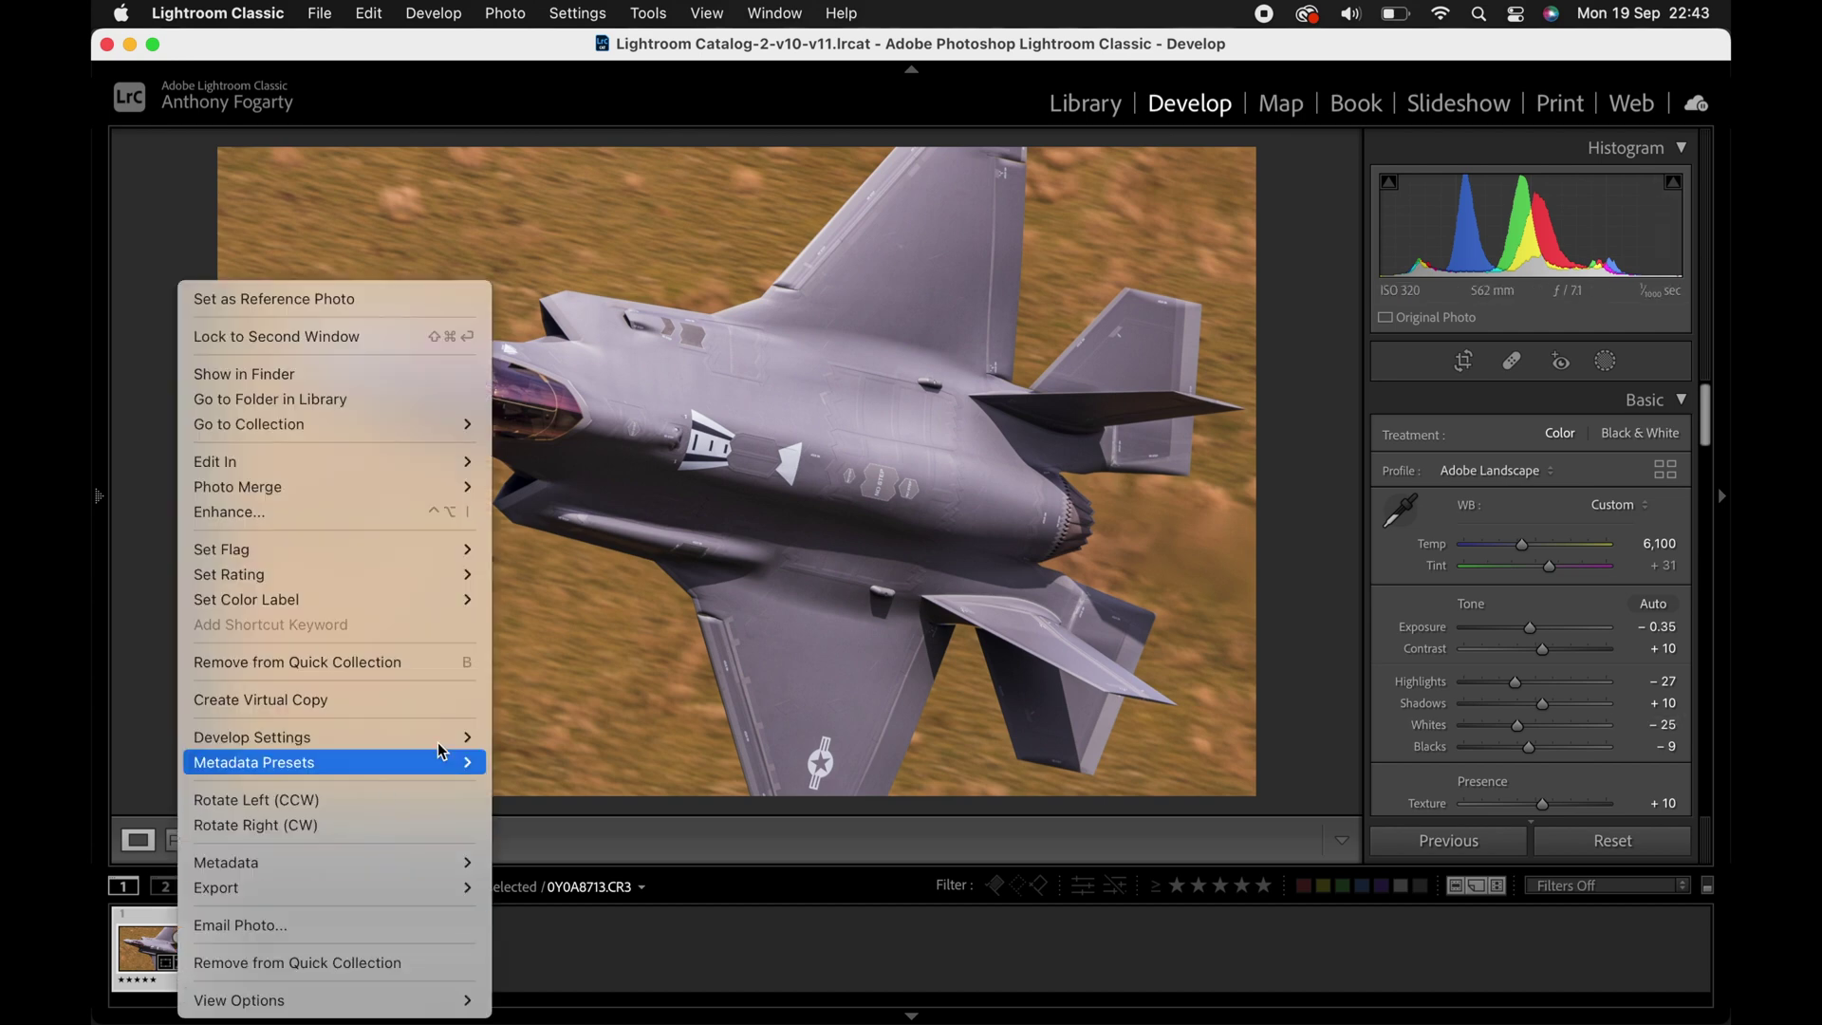
mouse_move(344, 462)
left_click(589, 469)
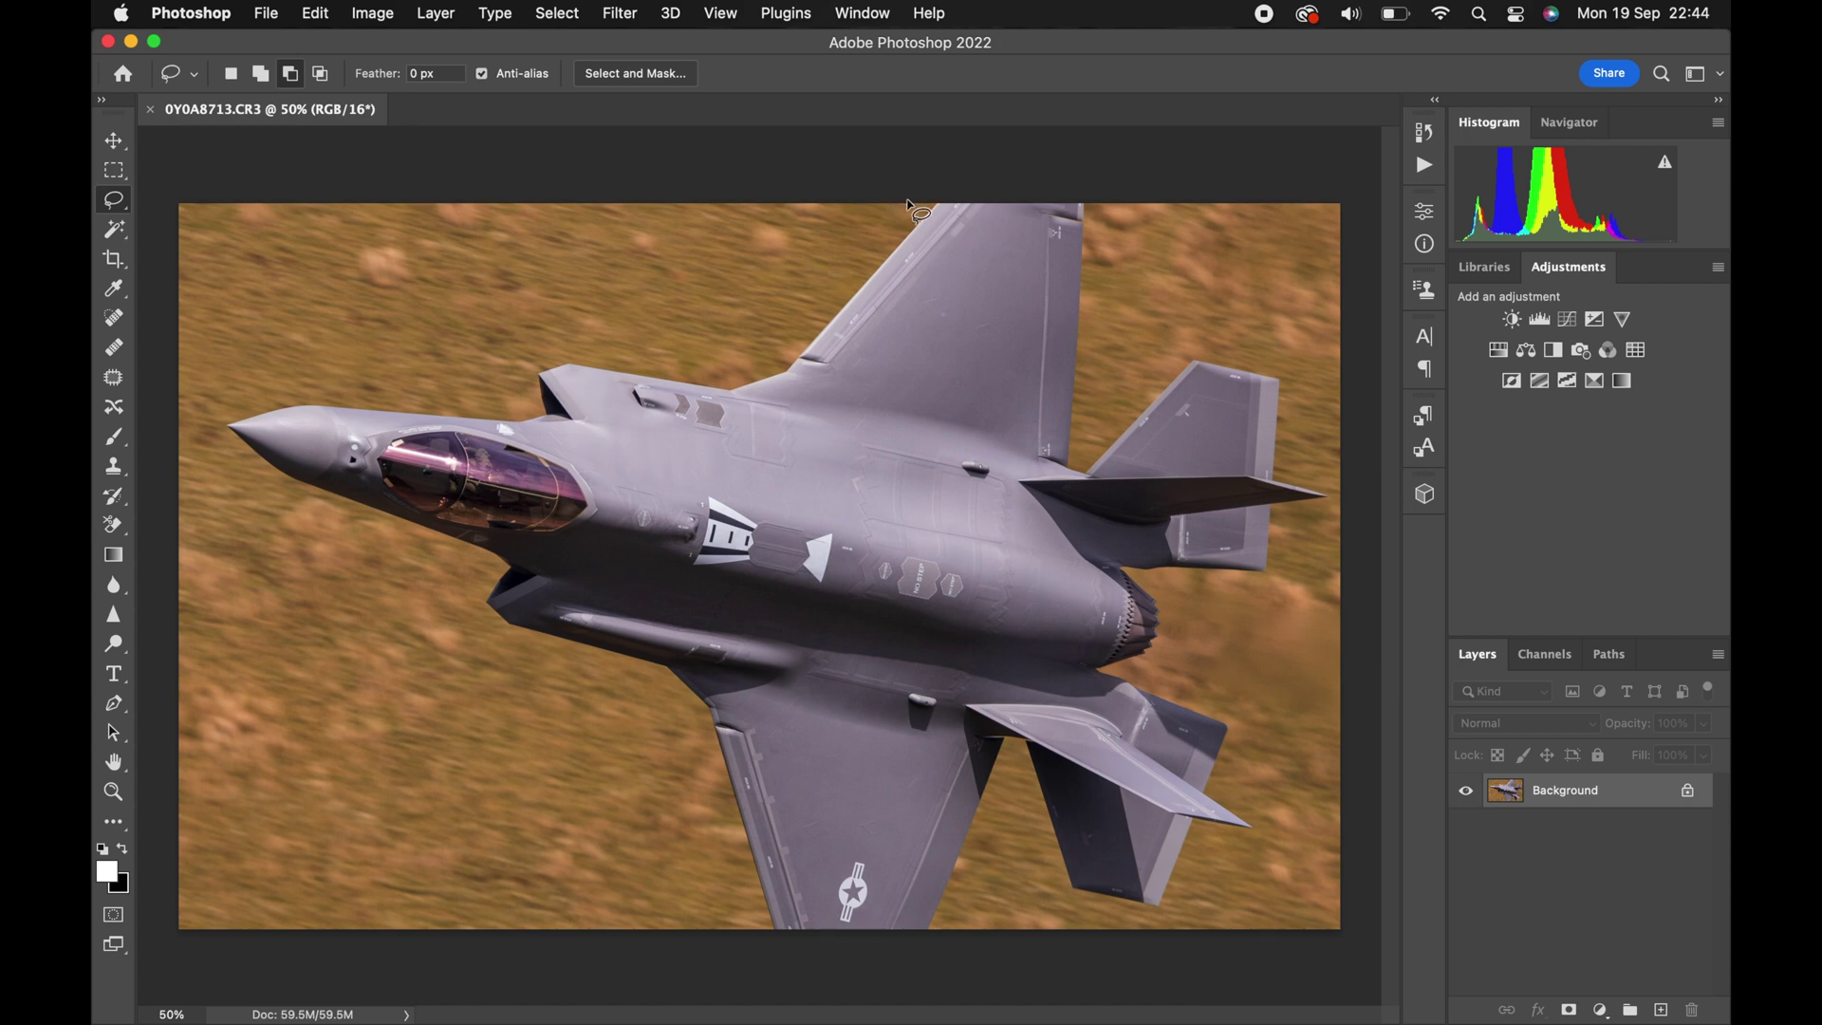
Lasso loosely around the whole jet and replace it using Content-Aware Fill with output to a new layer.
mouse_move(868, 255)
left_mouse_down()
mouse_move(701, 370)
mouse_move(567, 360)
mouse_move(530, 369)
mouse_move(516, 404)
mouse_move(307, 396)
mouse_move(204, 434)
mouse_move(281, 500)
mouse_move(477, 569)
mouse_move(473, 627)
mouse_move(497, 649)
mouse_move(666, 704)
mouse_move(733, 879)
mouse_move(787, 955)
mouse_move(933, 980)
mouse_move(1015, 777)
mouse_move(1047, 875)
mouse_move(1099, 912)
mouse_move(1161, 916)
mouse_move(1213, 838)
mouse_move(1265, 843)
mouse_move(1271, 815)
mouse_move(1234, 775)
mouse_move(1249, 713)
mouse_move(1121, 671)
mouse_move(1169, 643)
mouse_move(1143, 575)
mouse_move(1257, 581)
mouse_move(1333, 506)
mouse_move(1295, 465)
mouse_move(1289, 379)
mouse_move(1255, 356)
mouse_move(1187, 350)
mouse_move(1091, 452)
mouse_move(1088, 205)
mouse_move(869, 184)
left_mouse_up()
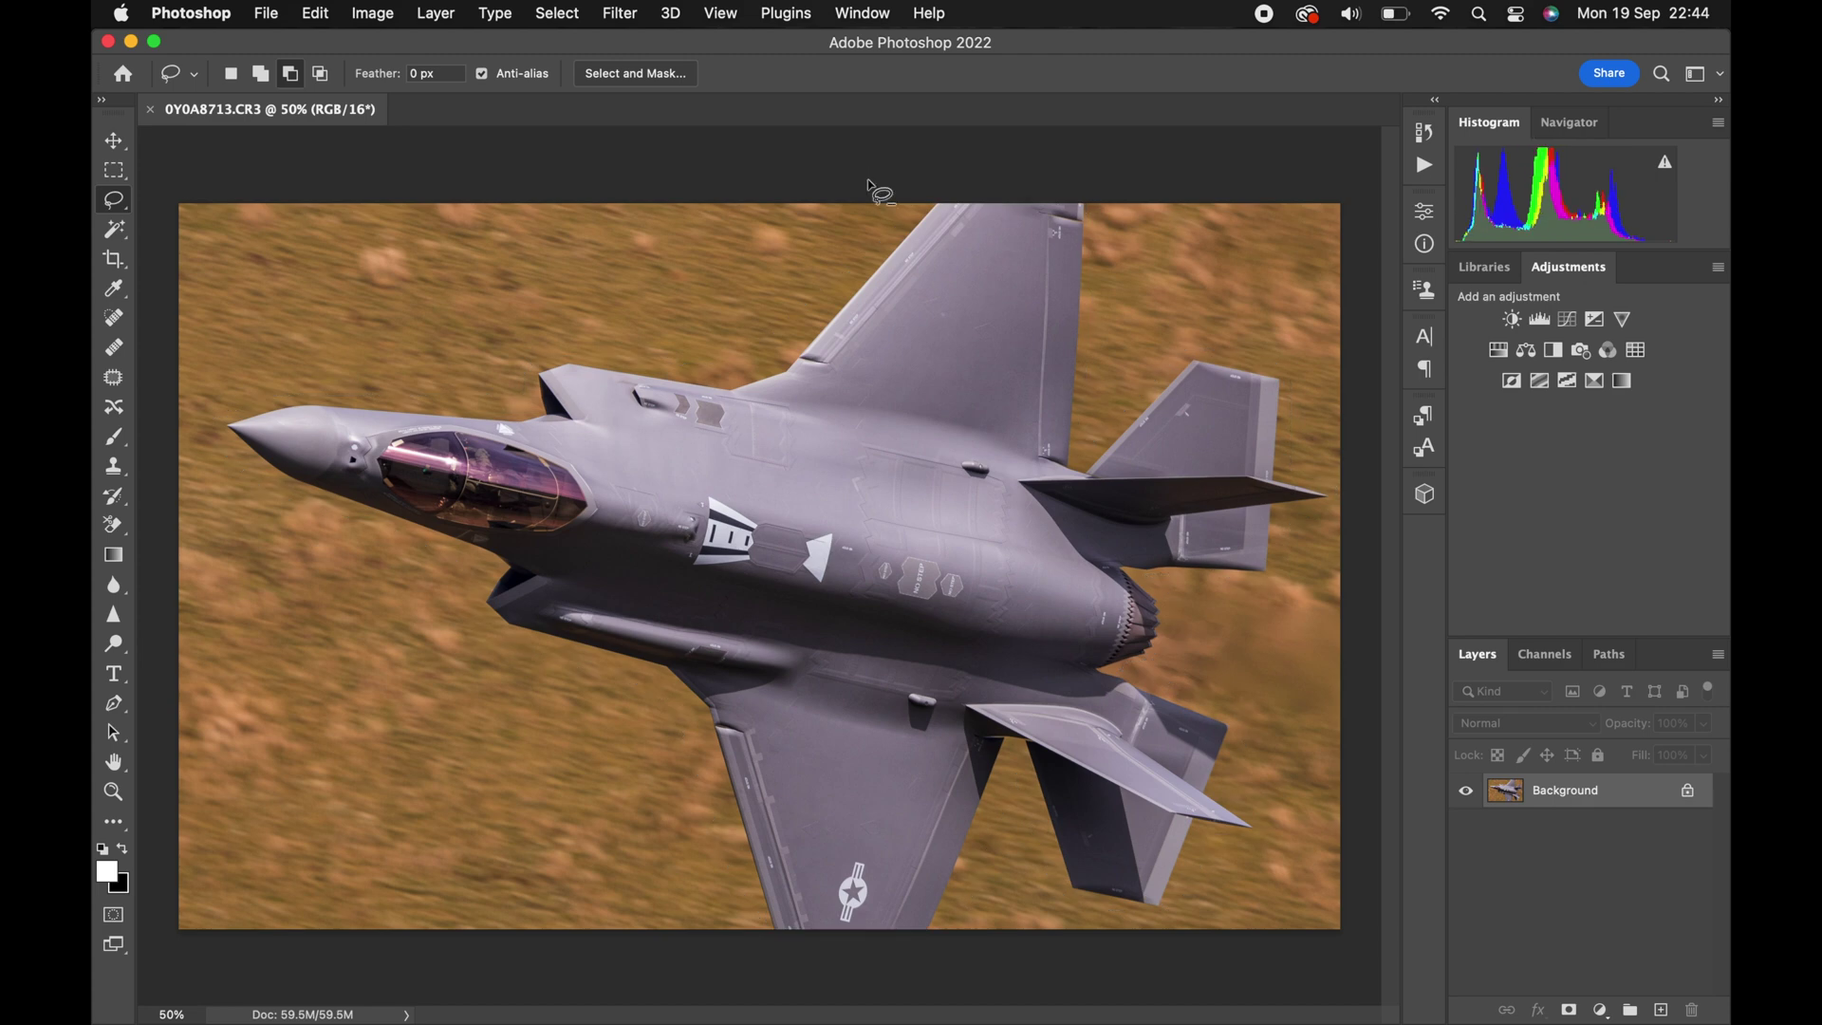
left_click(371, 13)
mouse_move(319, 15)
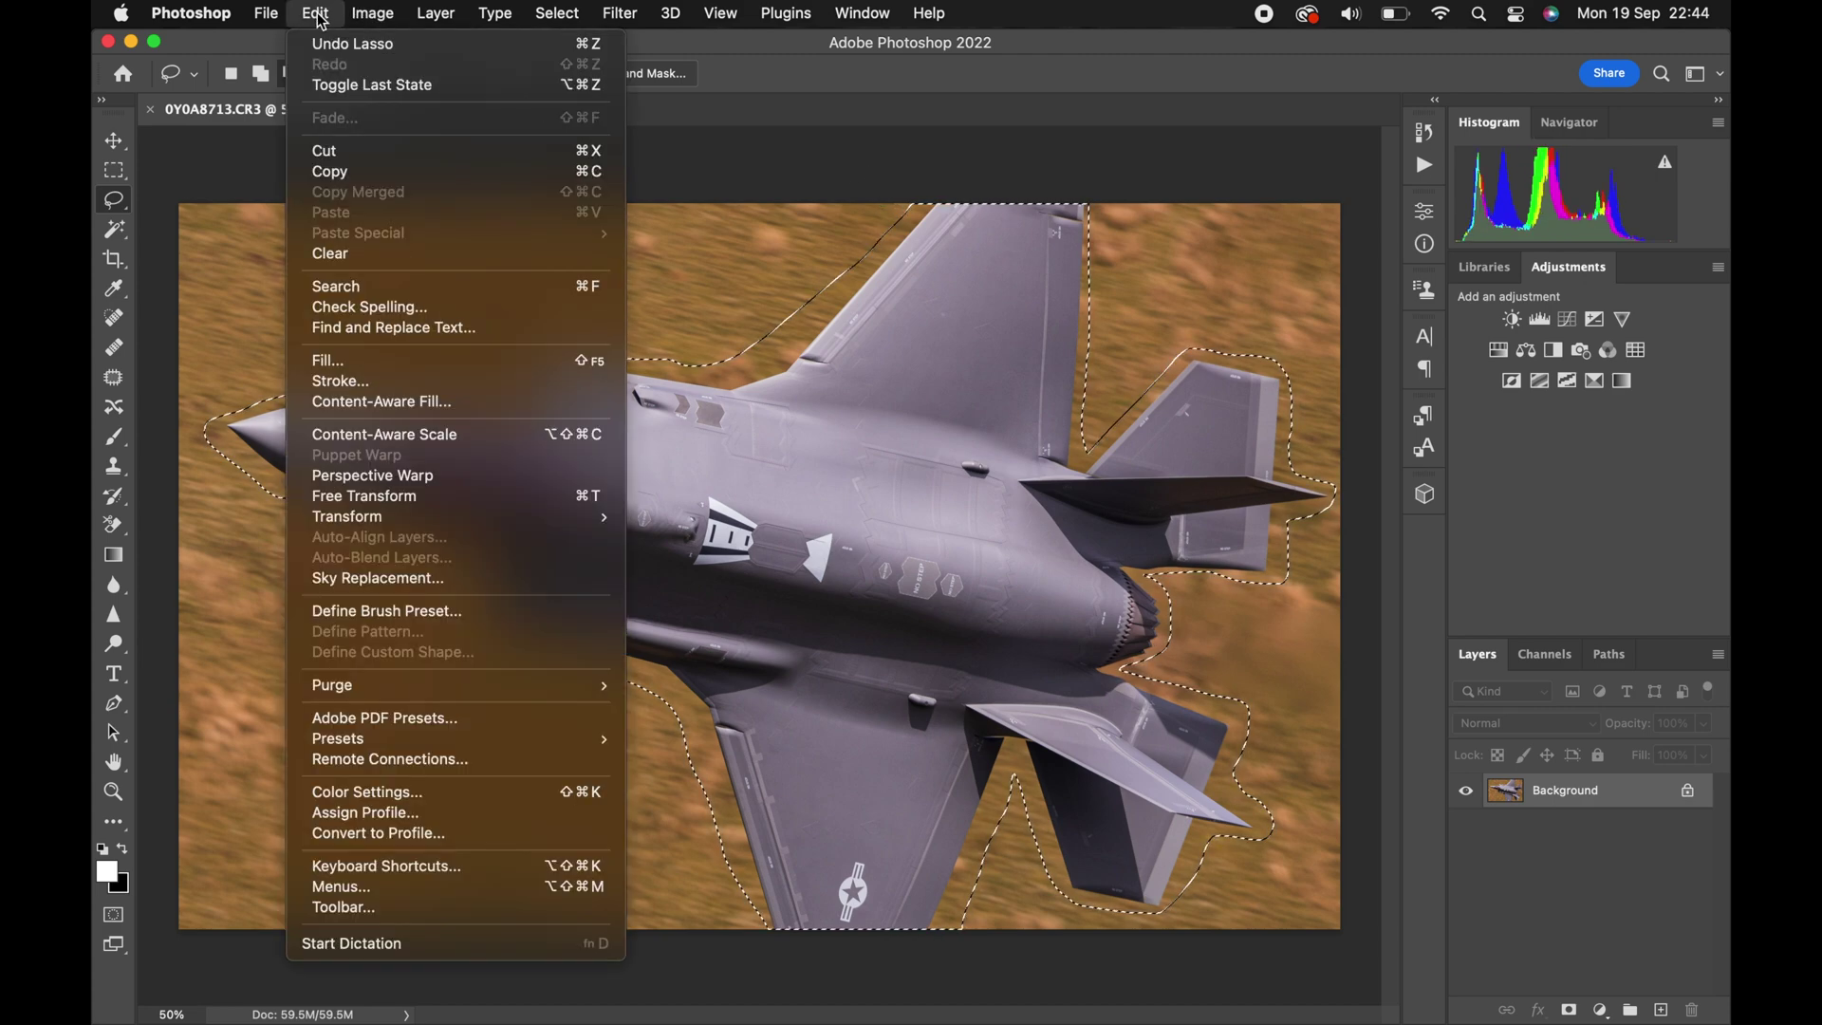
left_click(378, 402)
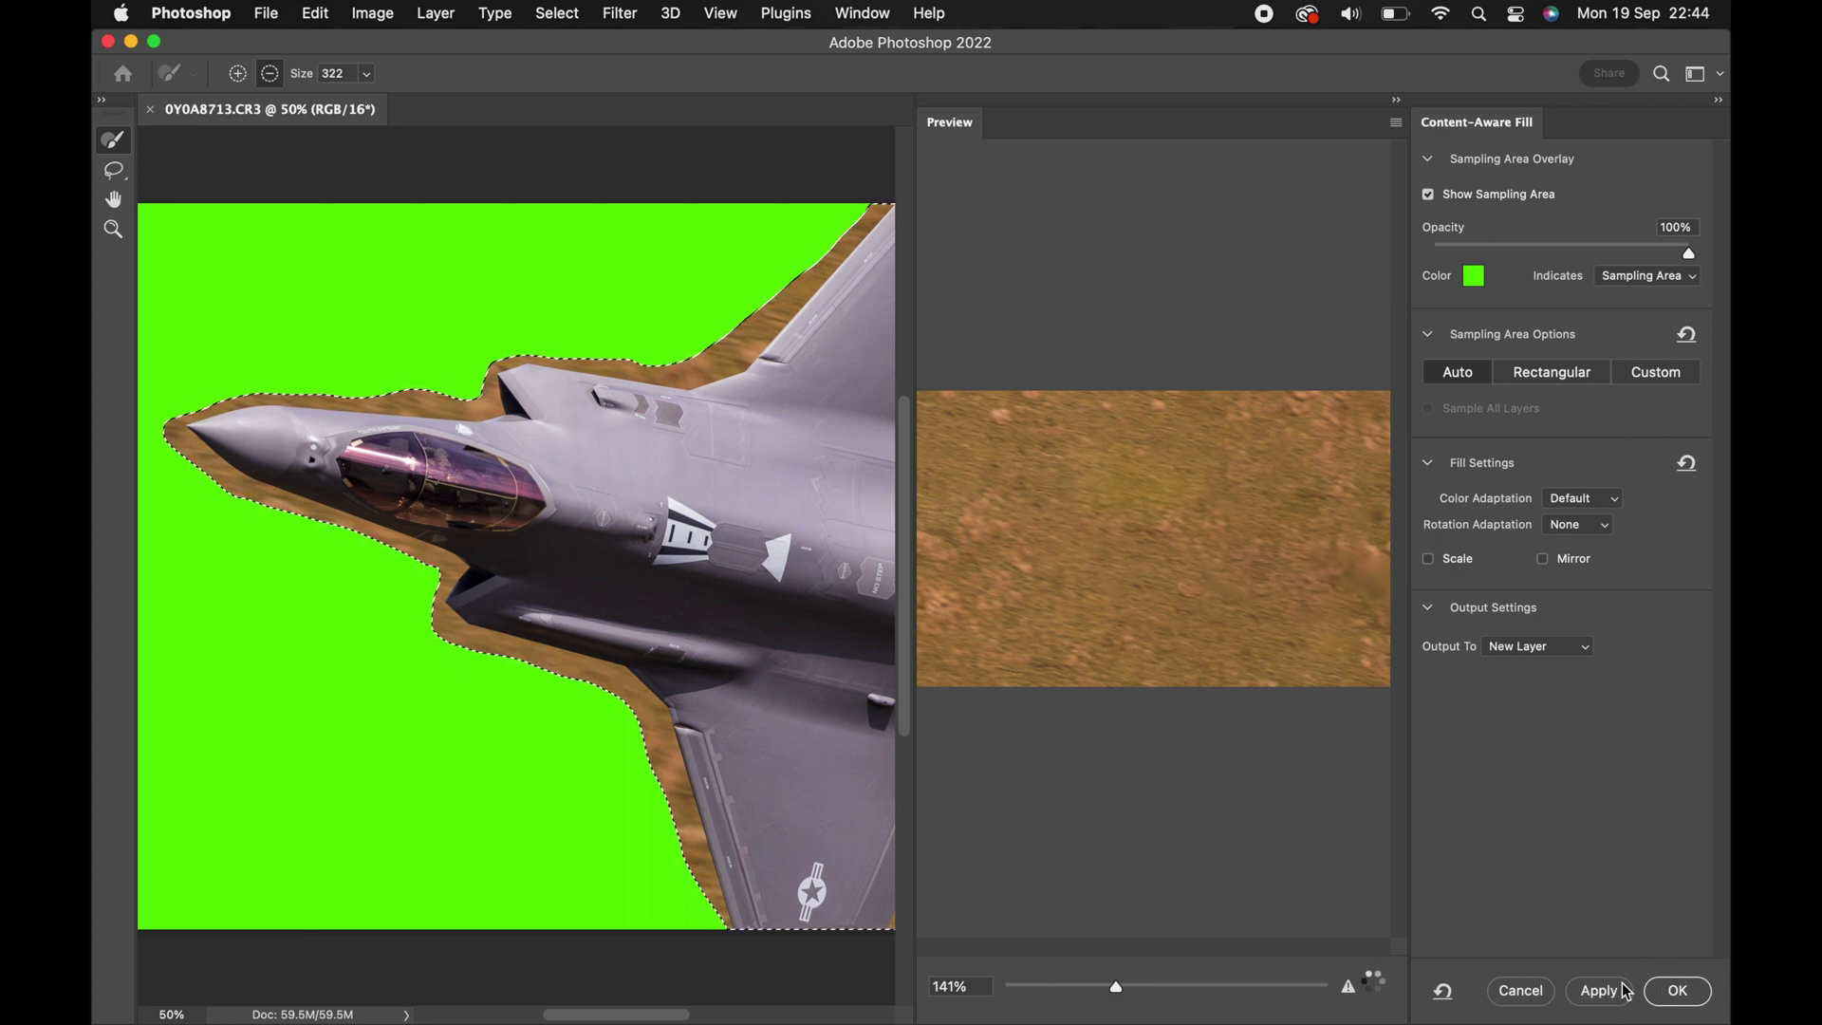
left_click(1671, 998)
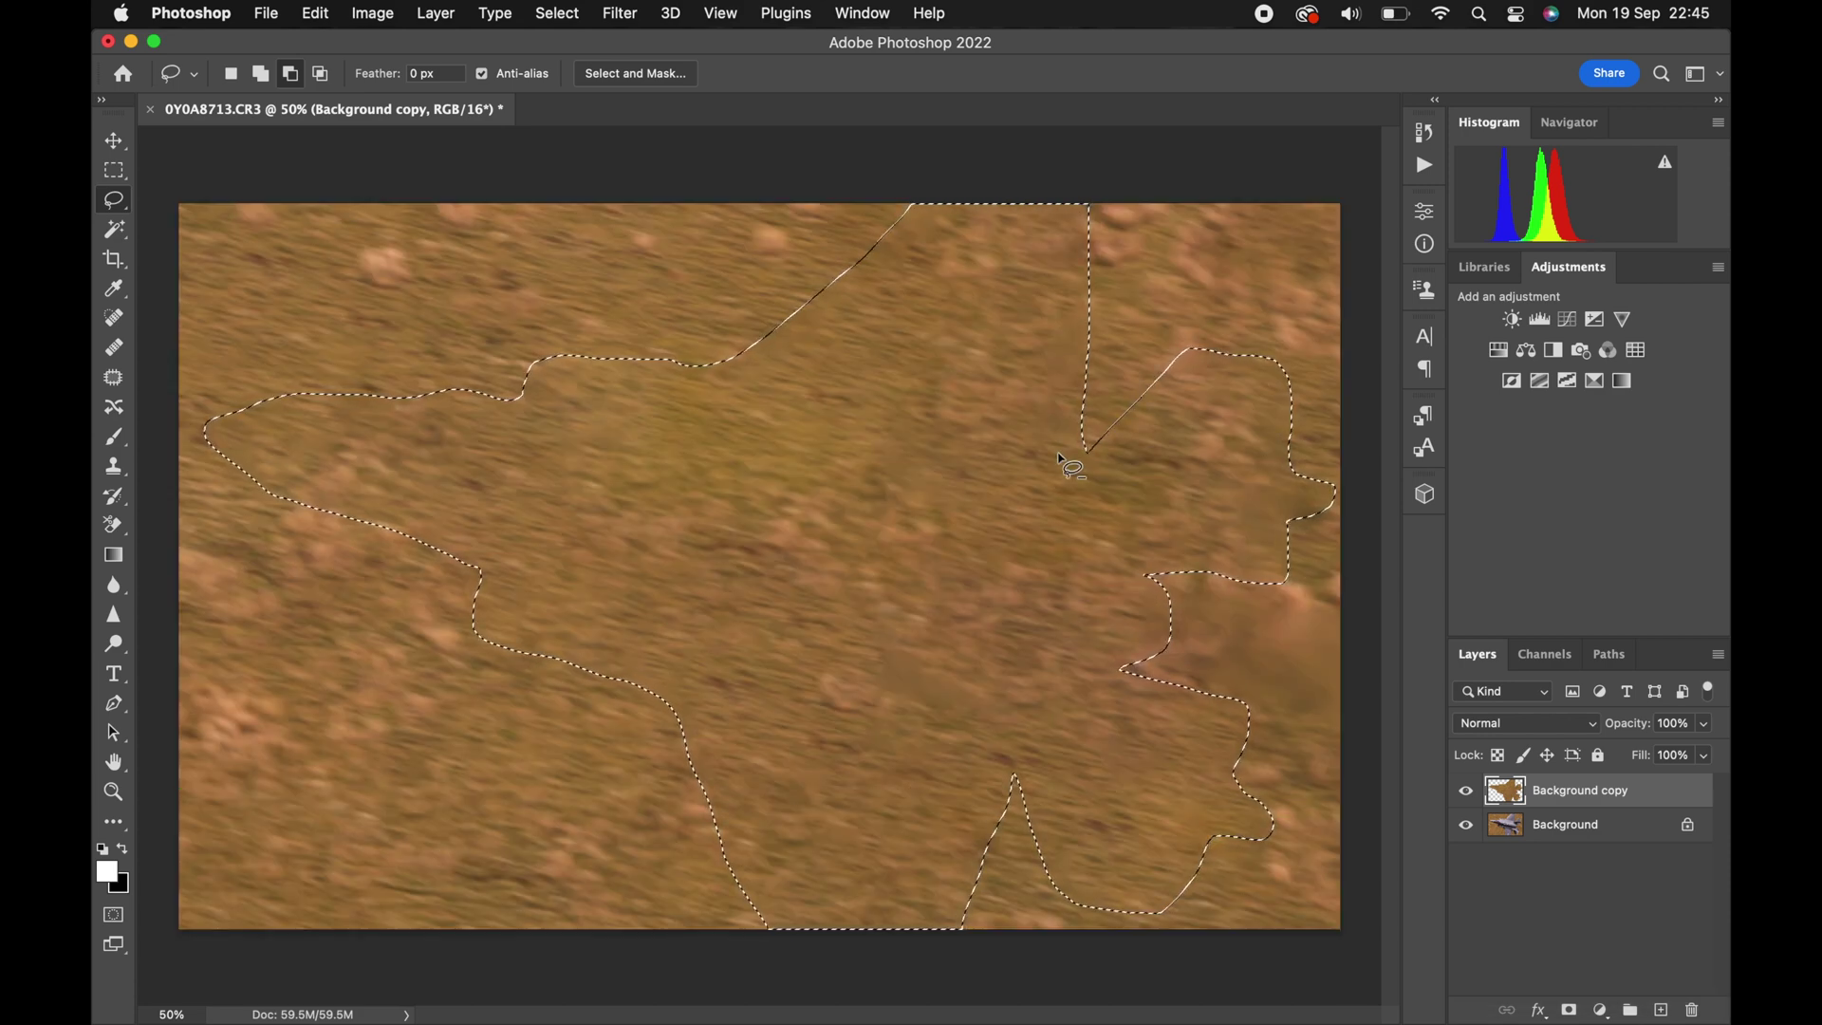
Deselect the jet outline and flatten the image into a single background layer.
left_click(557, 13)
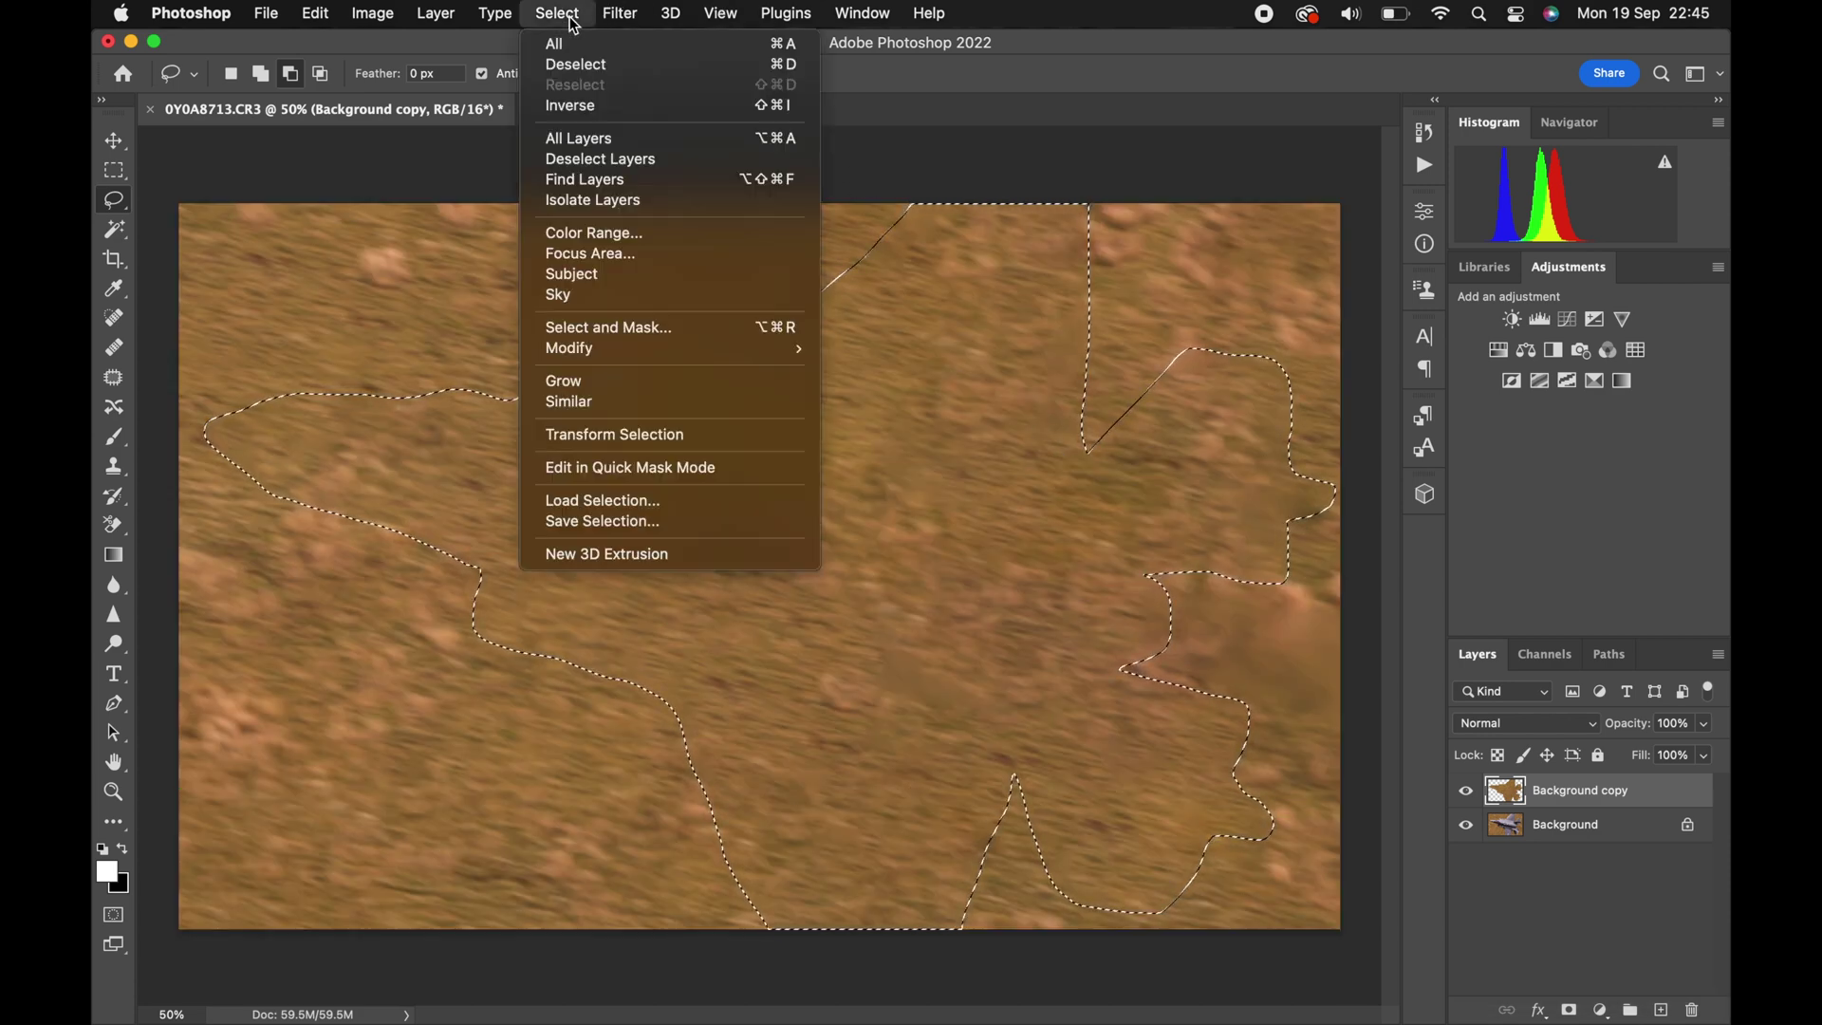
left_click(582, 64)
left_click(375, 13)
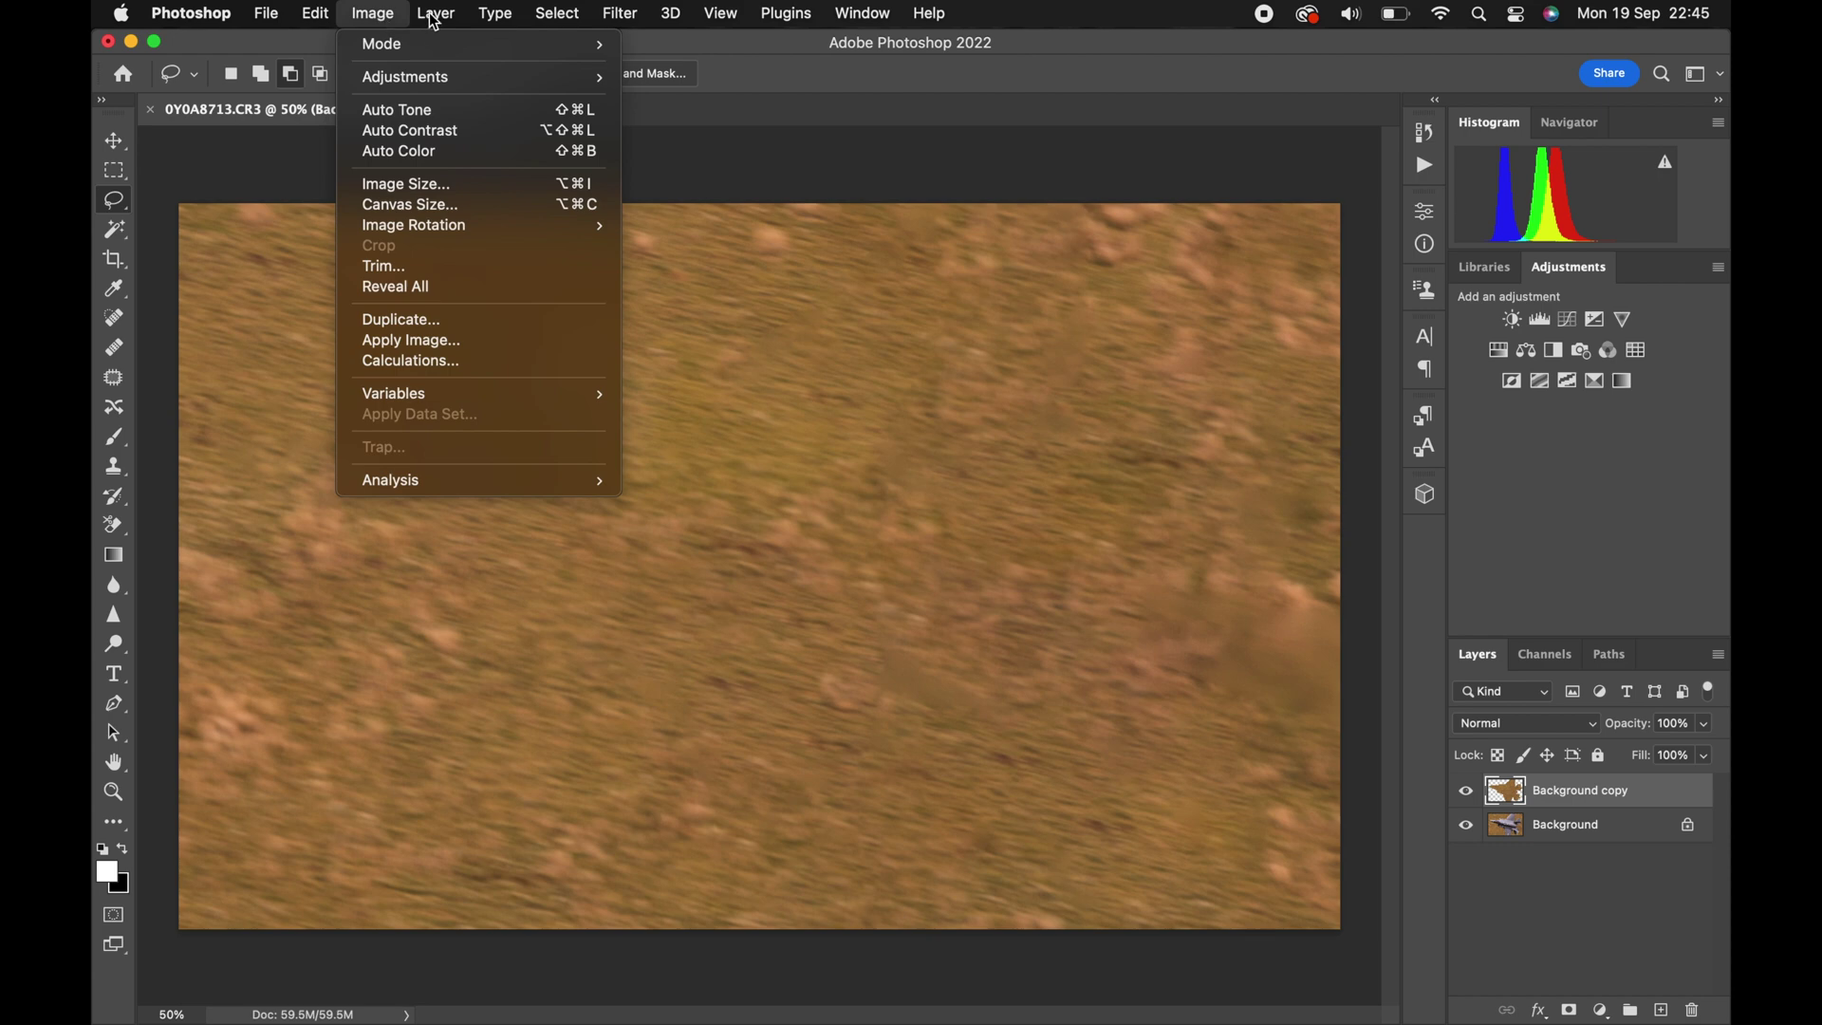
mouse_move(434, 21)
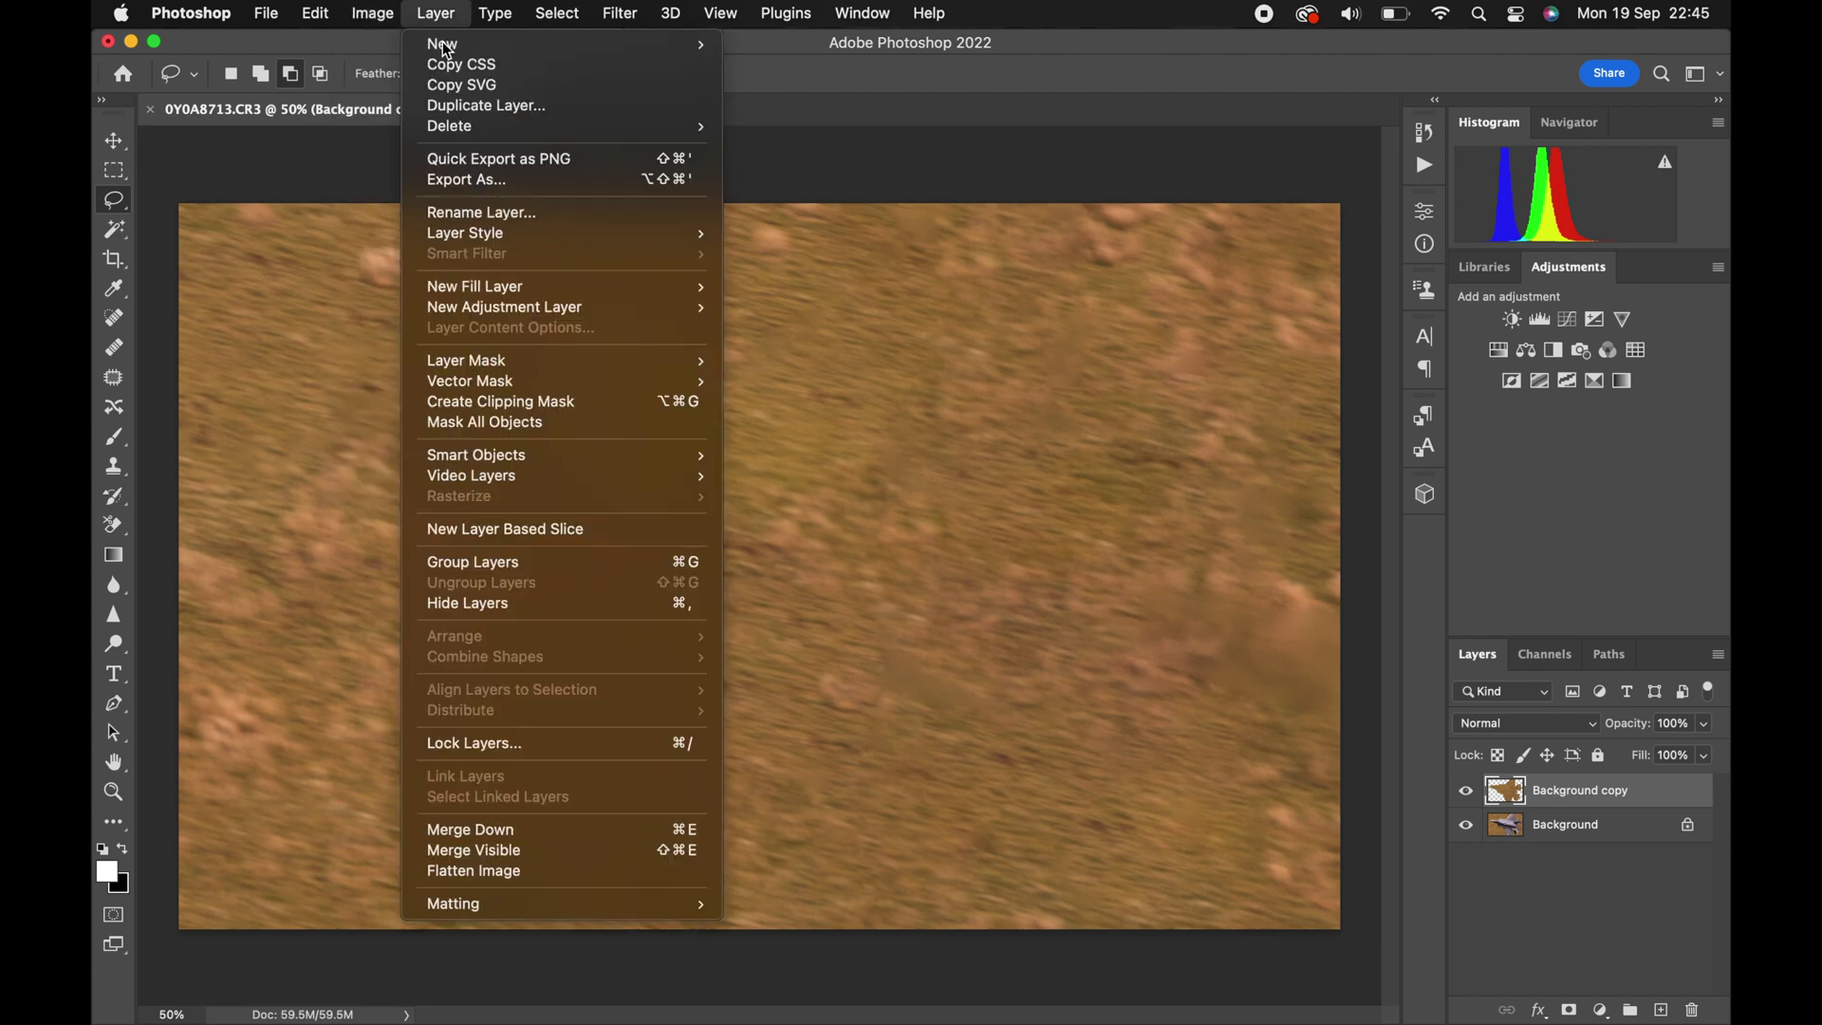
left_click(513, 872)
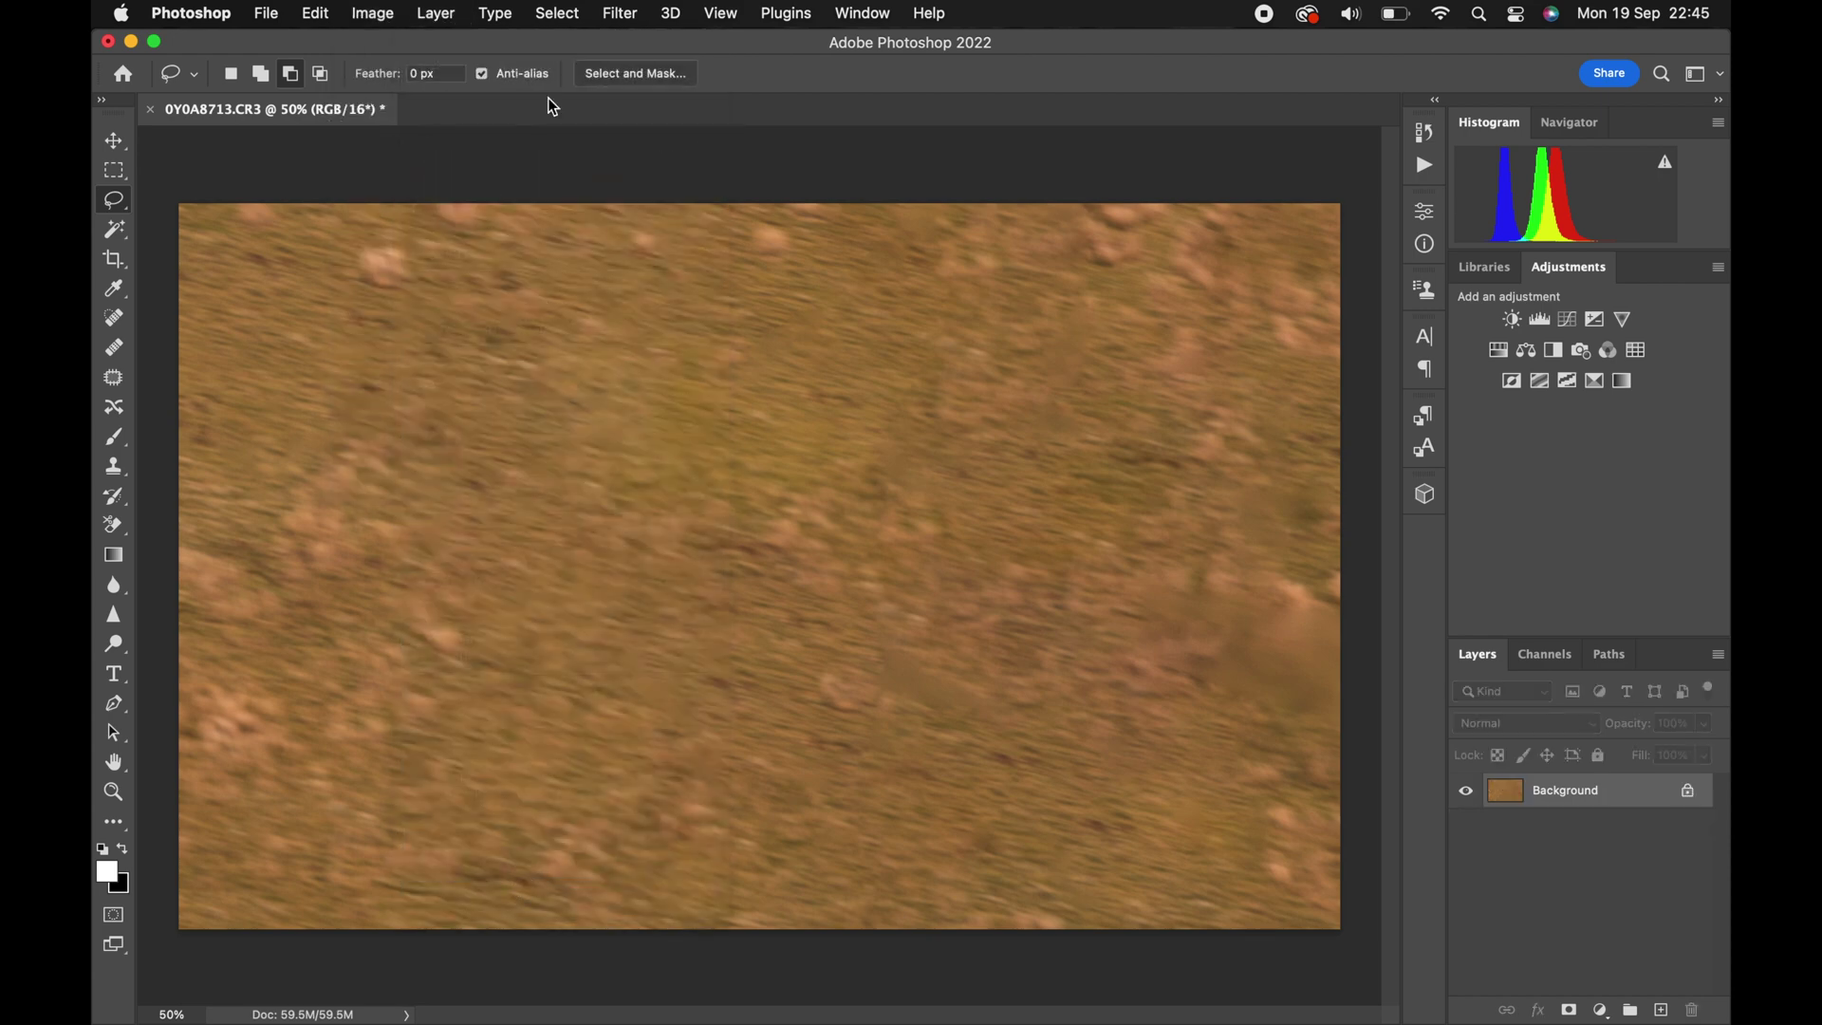
Apply a Path Blur to the background with a long path from the image centre past its right edge, rising slightly.
left_click(636, 13)
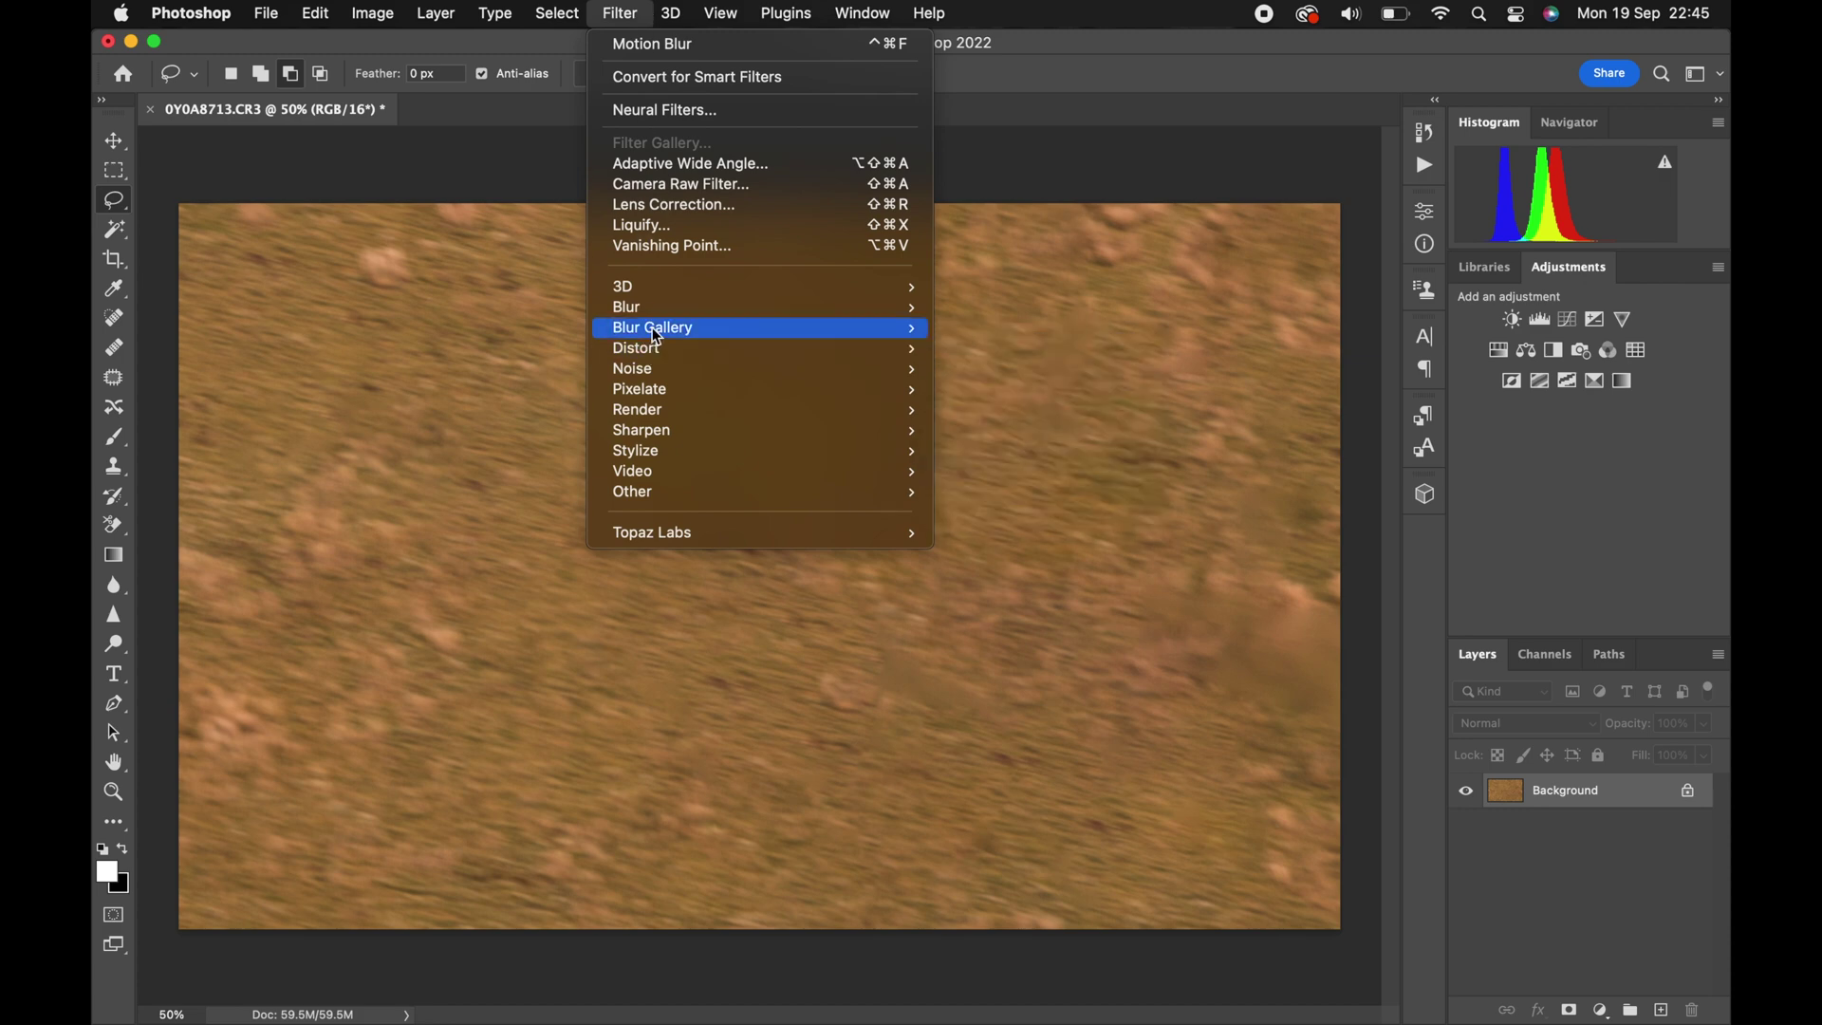
mouse_move(655, 334)
left_click(978, 397)
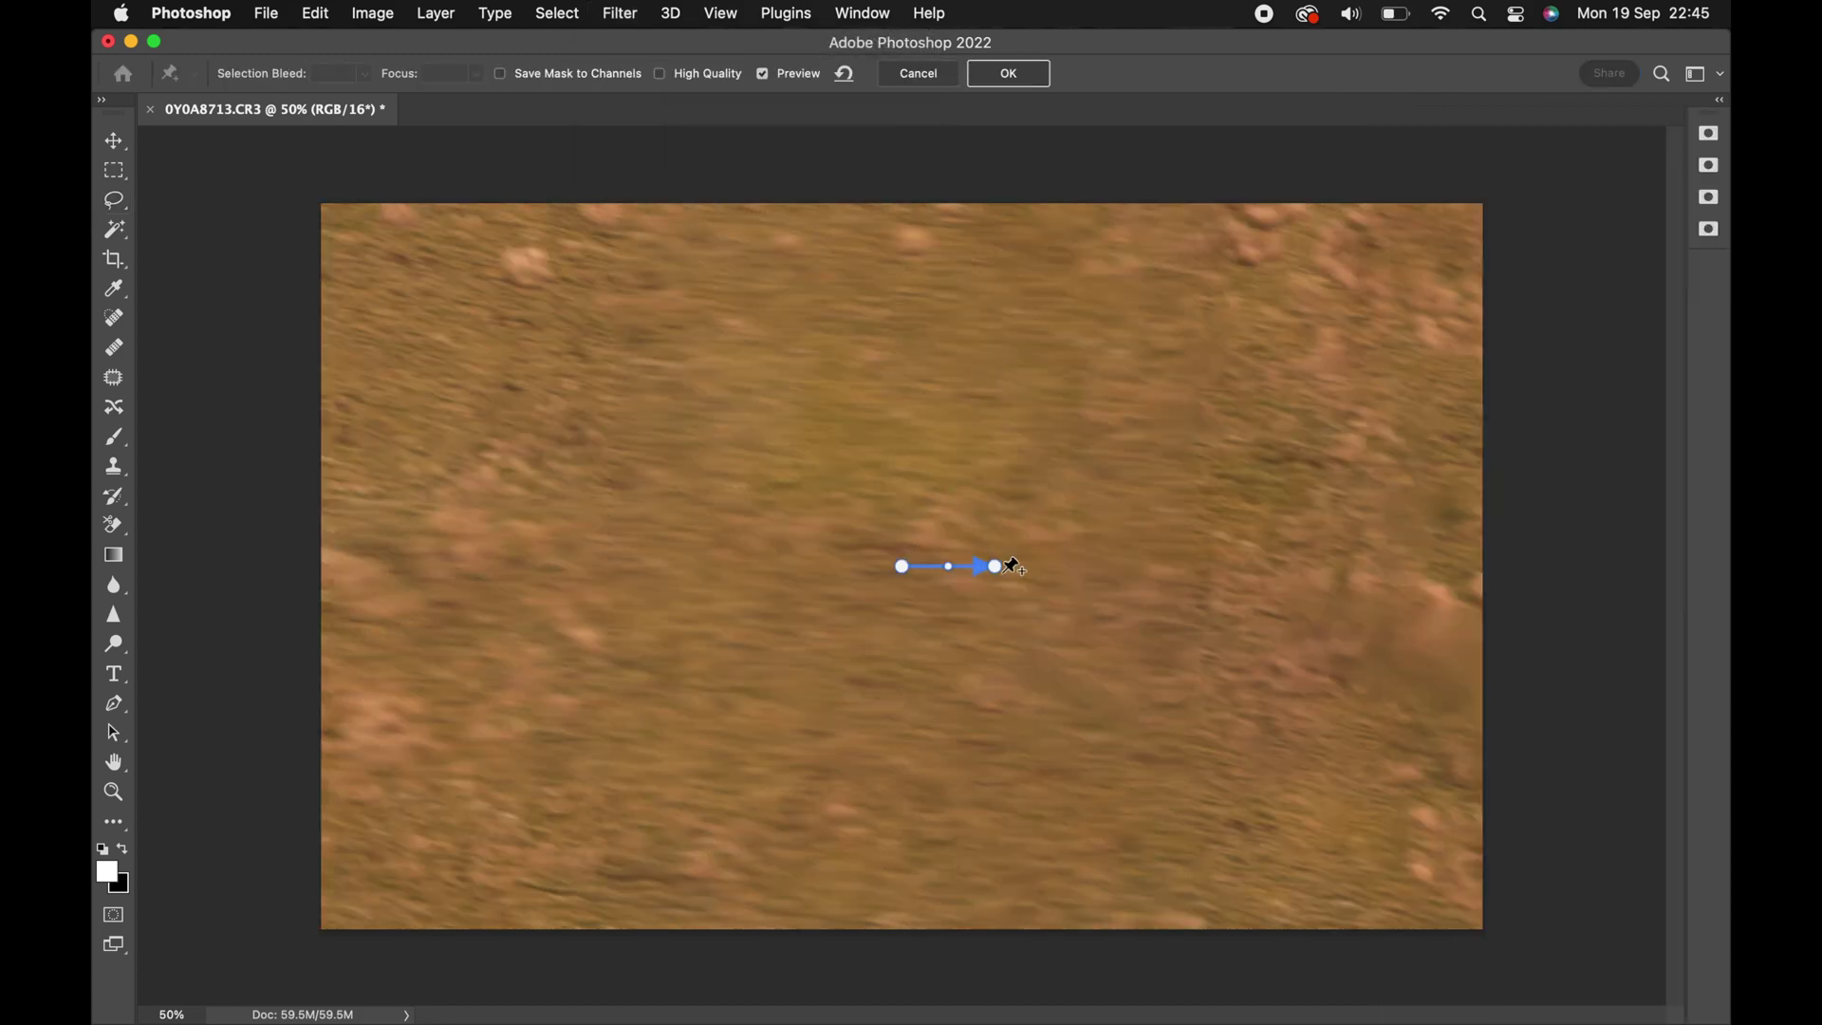
left_click_drag(995, 568, 1156, 511)
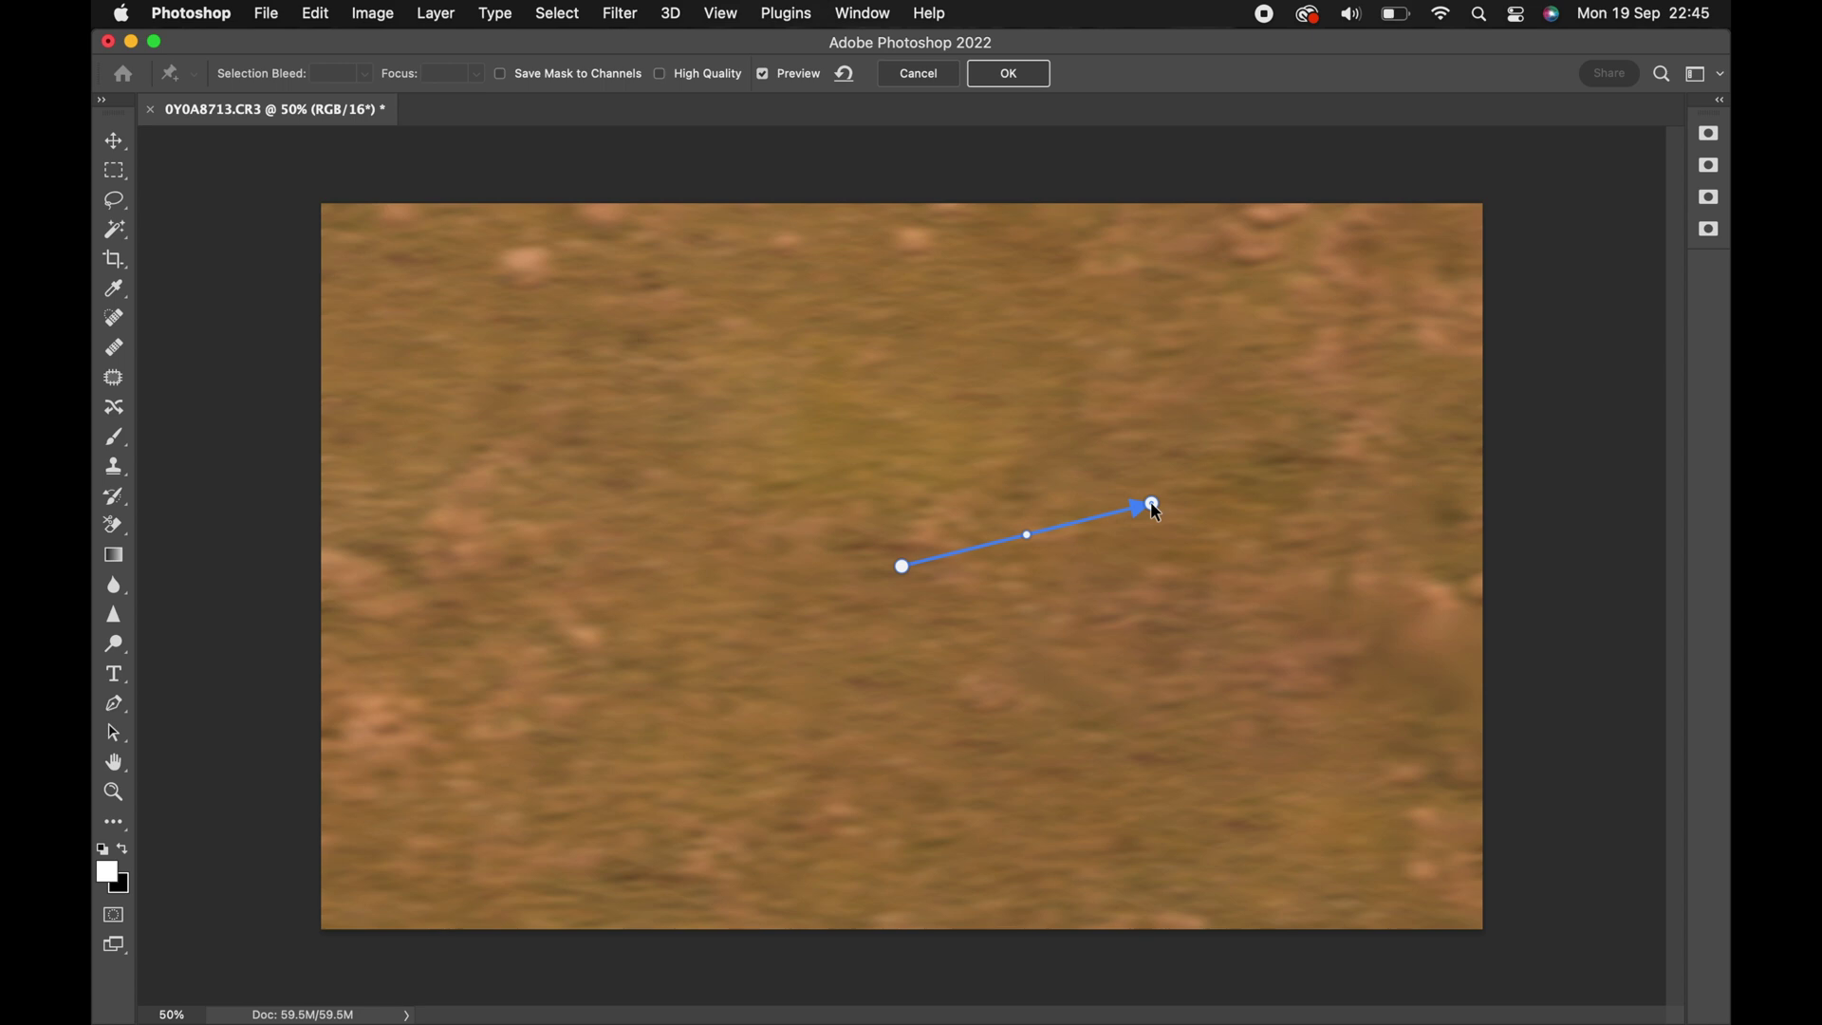
left_click_drag(1154, 504, 1190, 491)
left_click_drag(1193, 497, 1468, 415)
left_click_drag(1466, 409, 1511, 571)
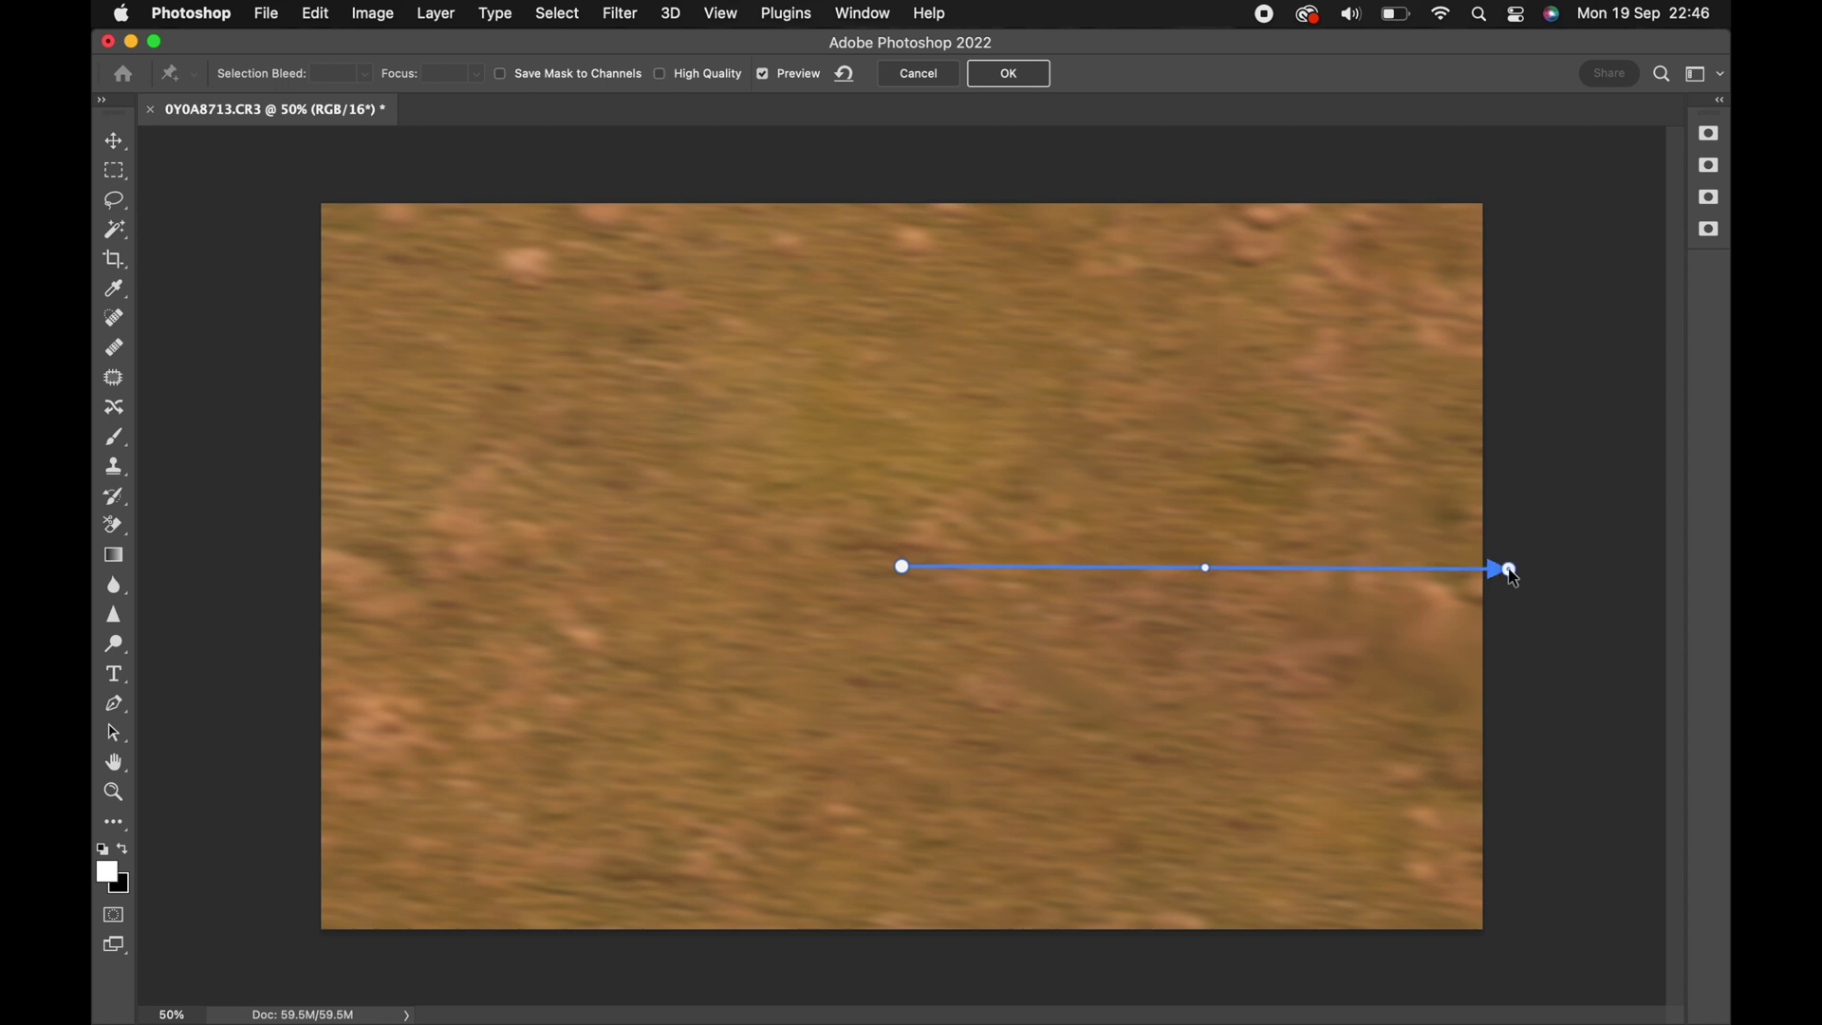
left_click_drag(1509, 569, 1549, 504)
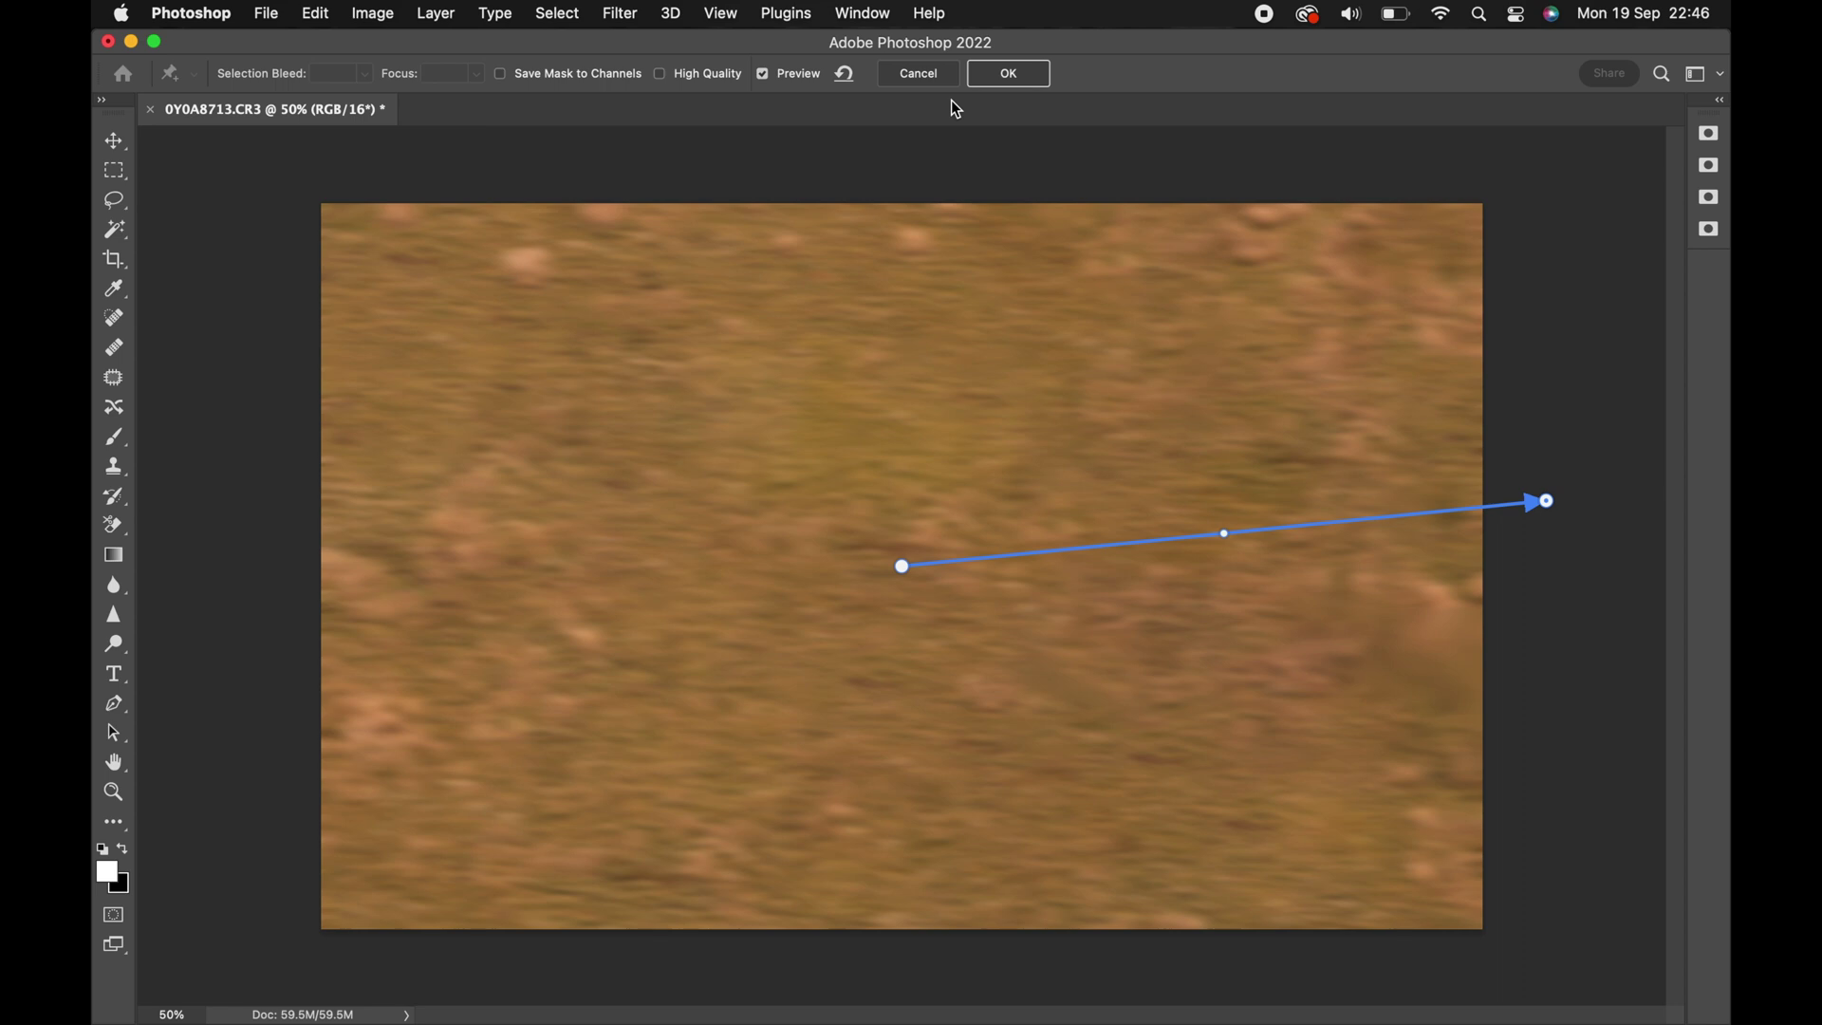
left_click(1015, 84)
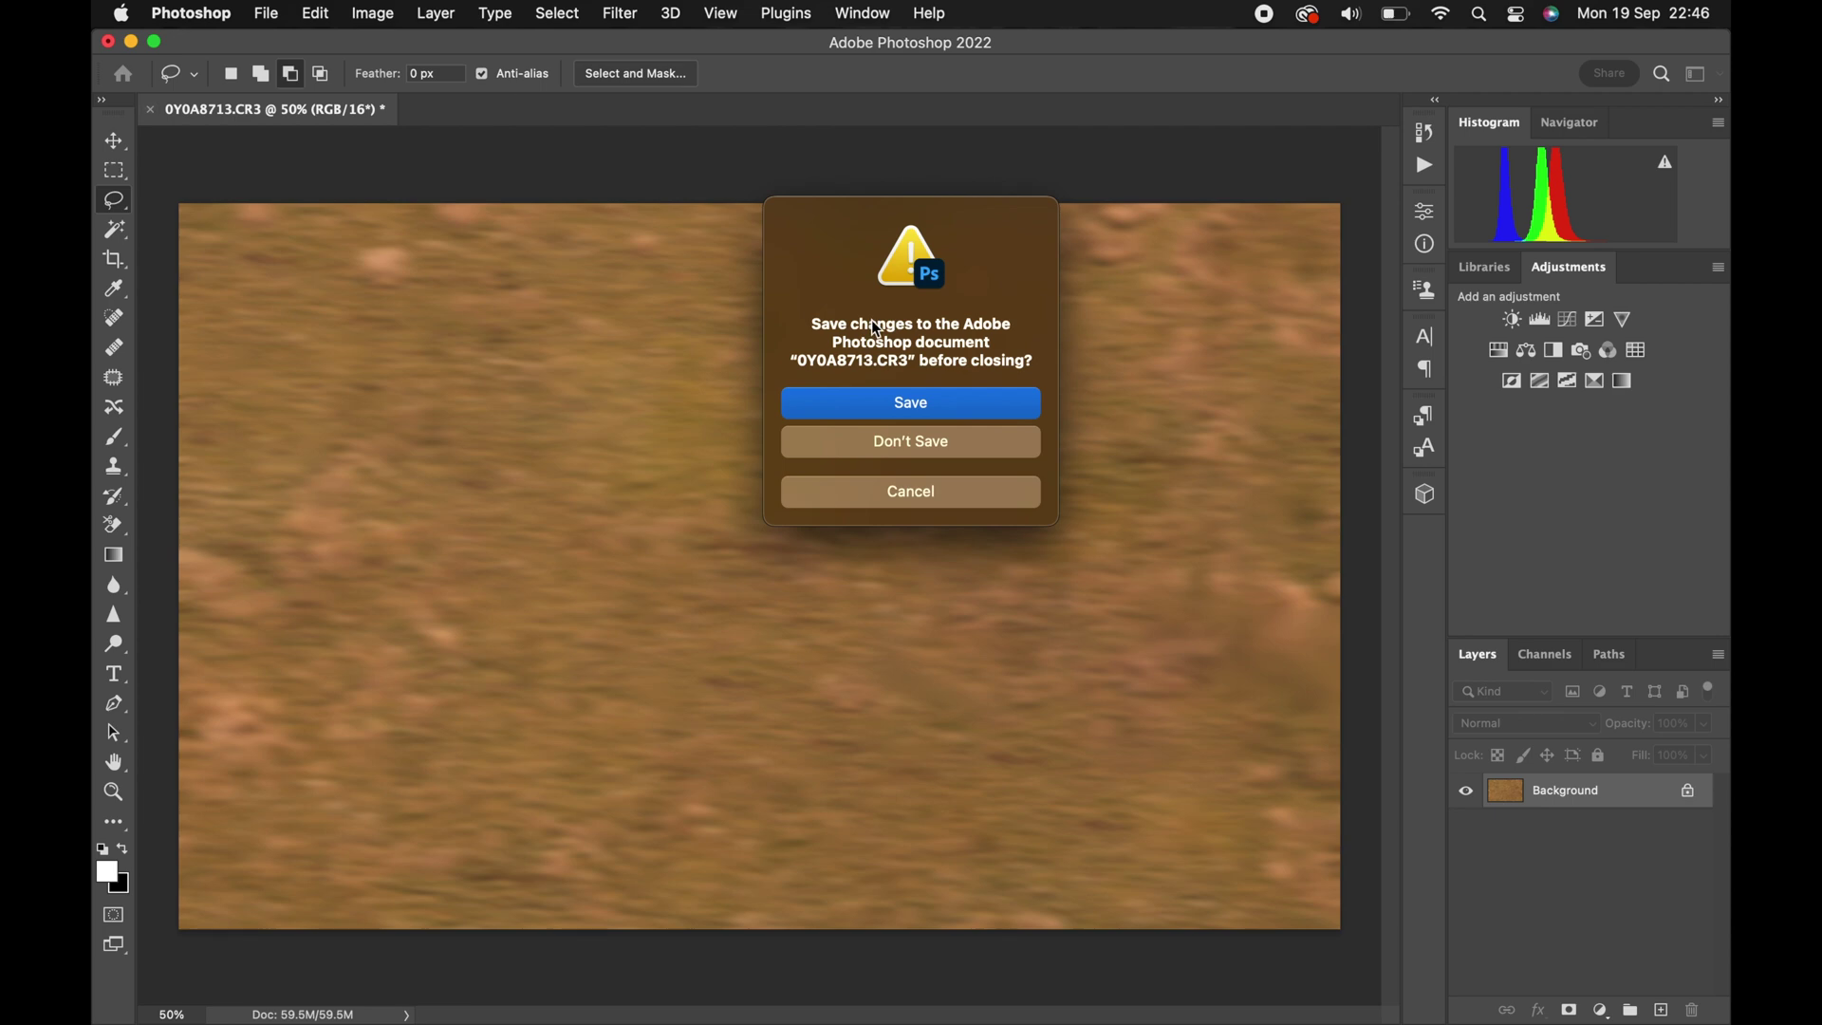
Save the changes to the blurred background while closing the document, and switch back to Lightroom Classic.
left_click(913, 415)
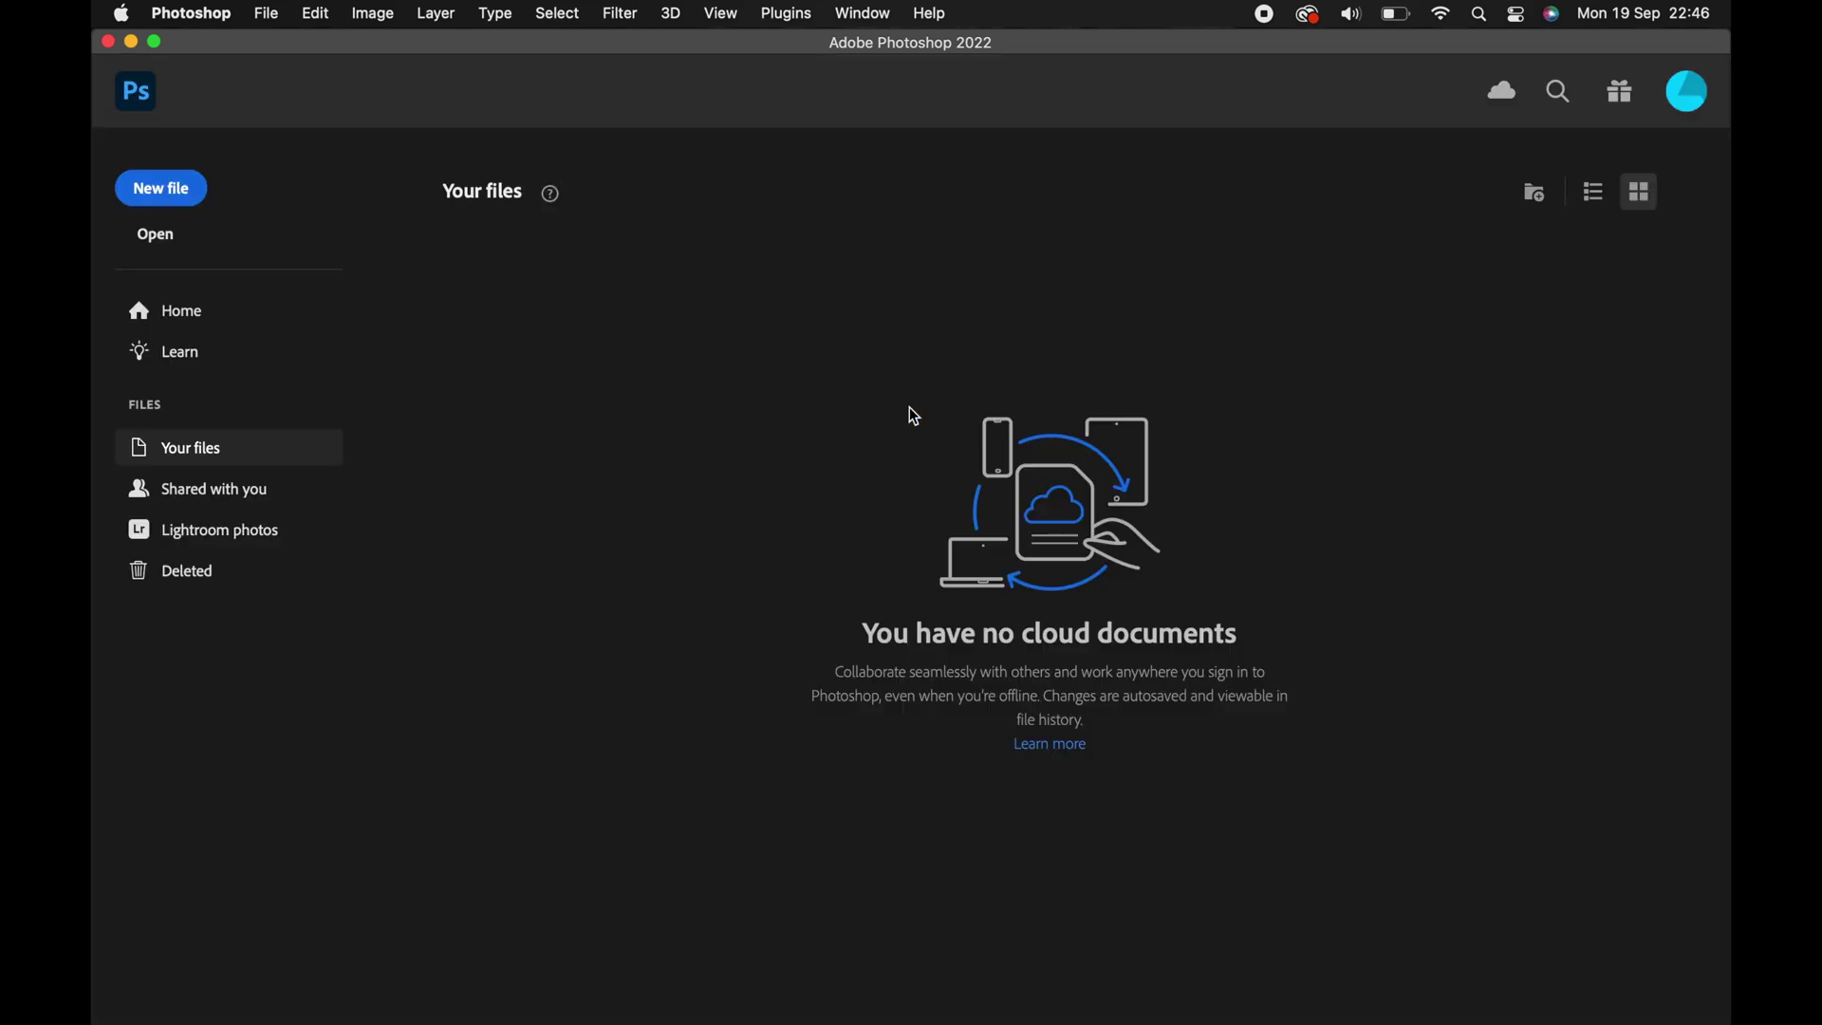
left_click(862, 998)
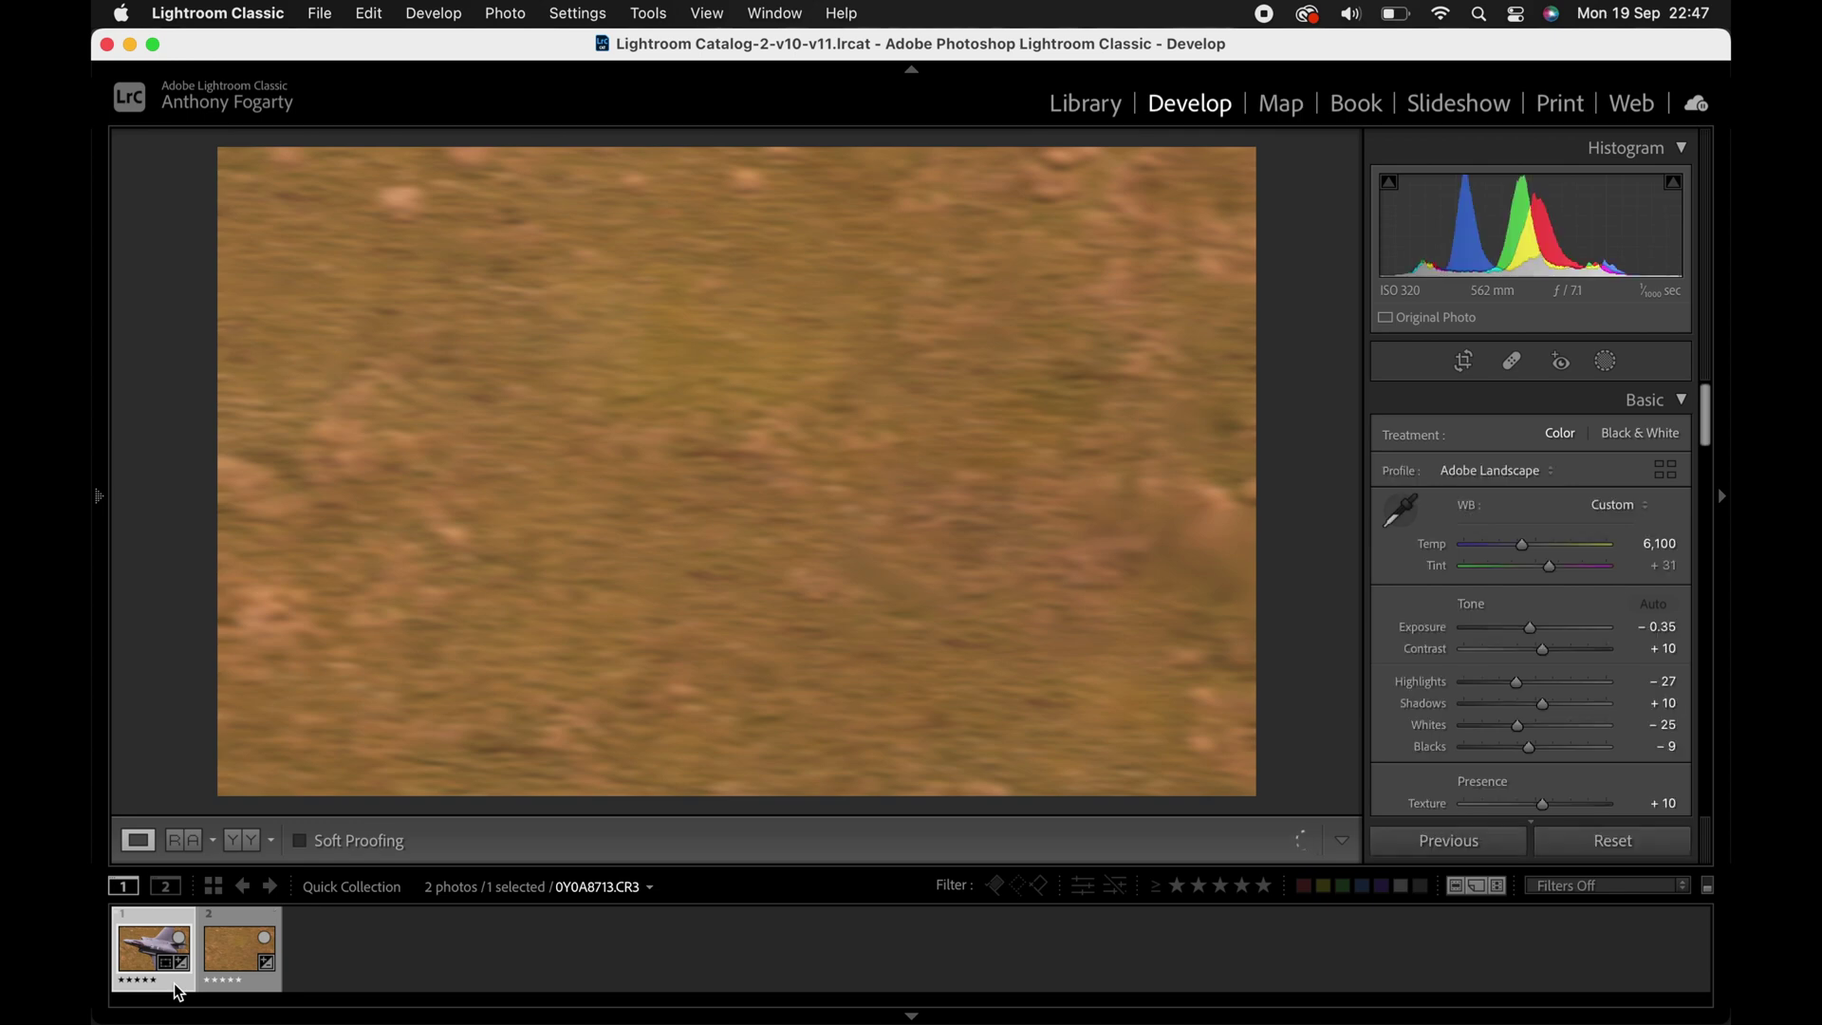
Select both the blurred background 0Y0A8713-Edit.tif and the original jet photo, and open them as layers in Photoshop.
left_click(270, 987)
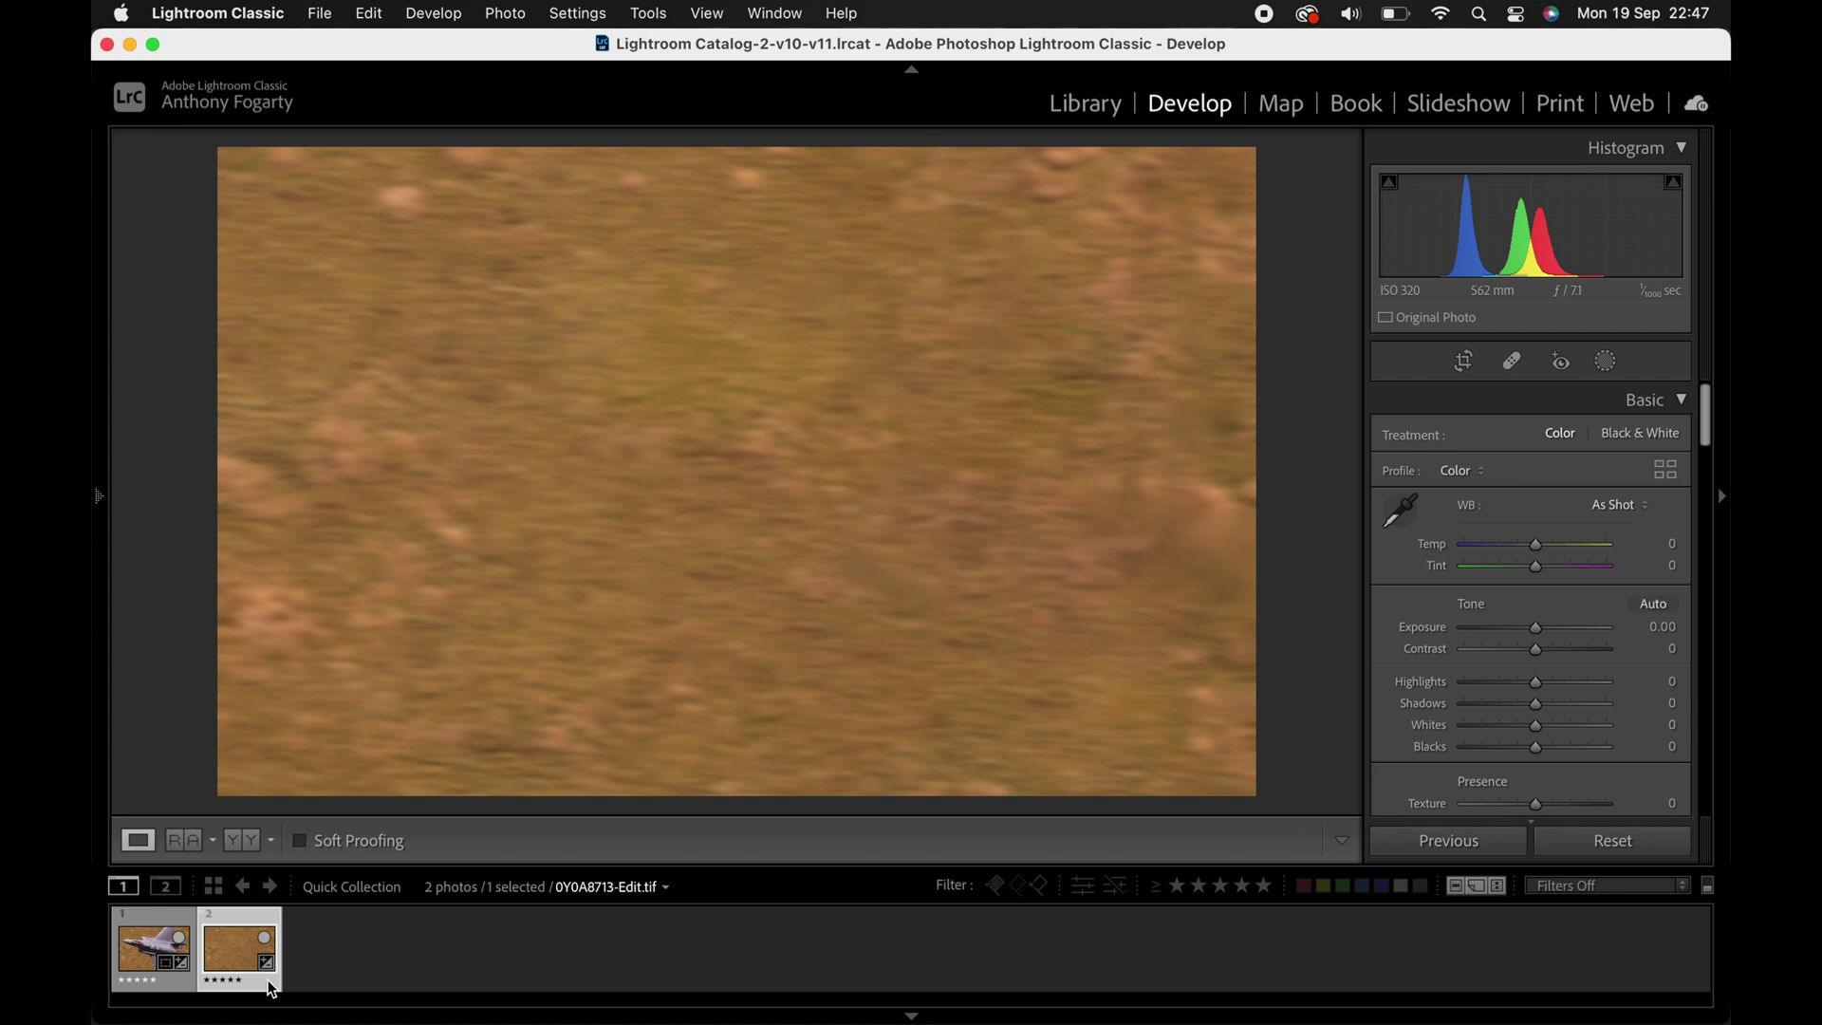
left_click(179, 987, "super")
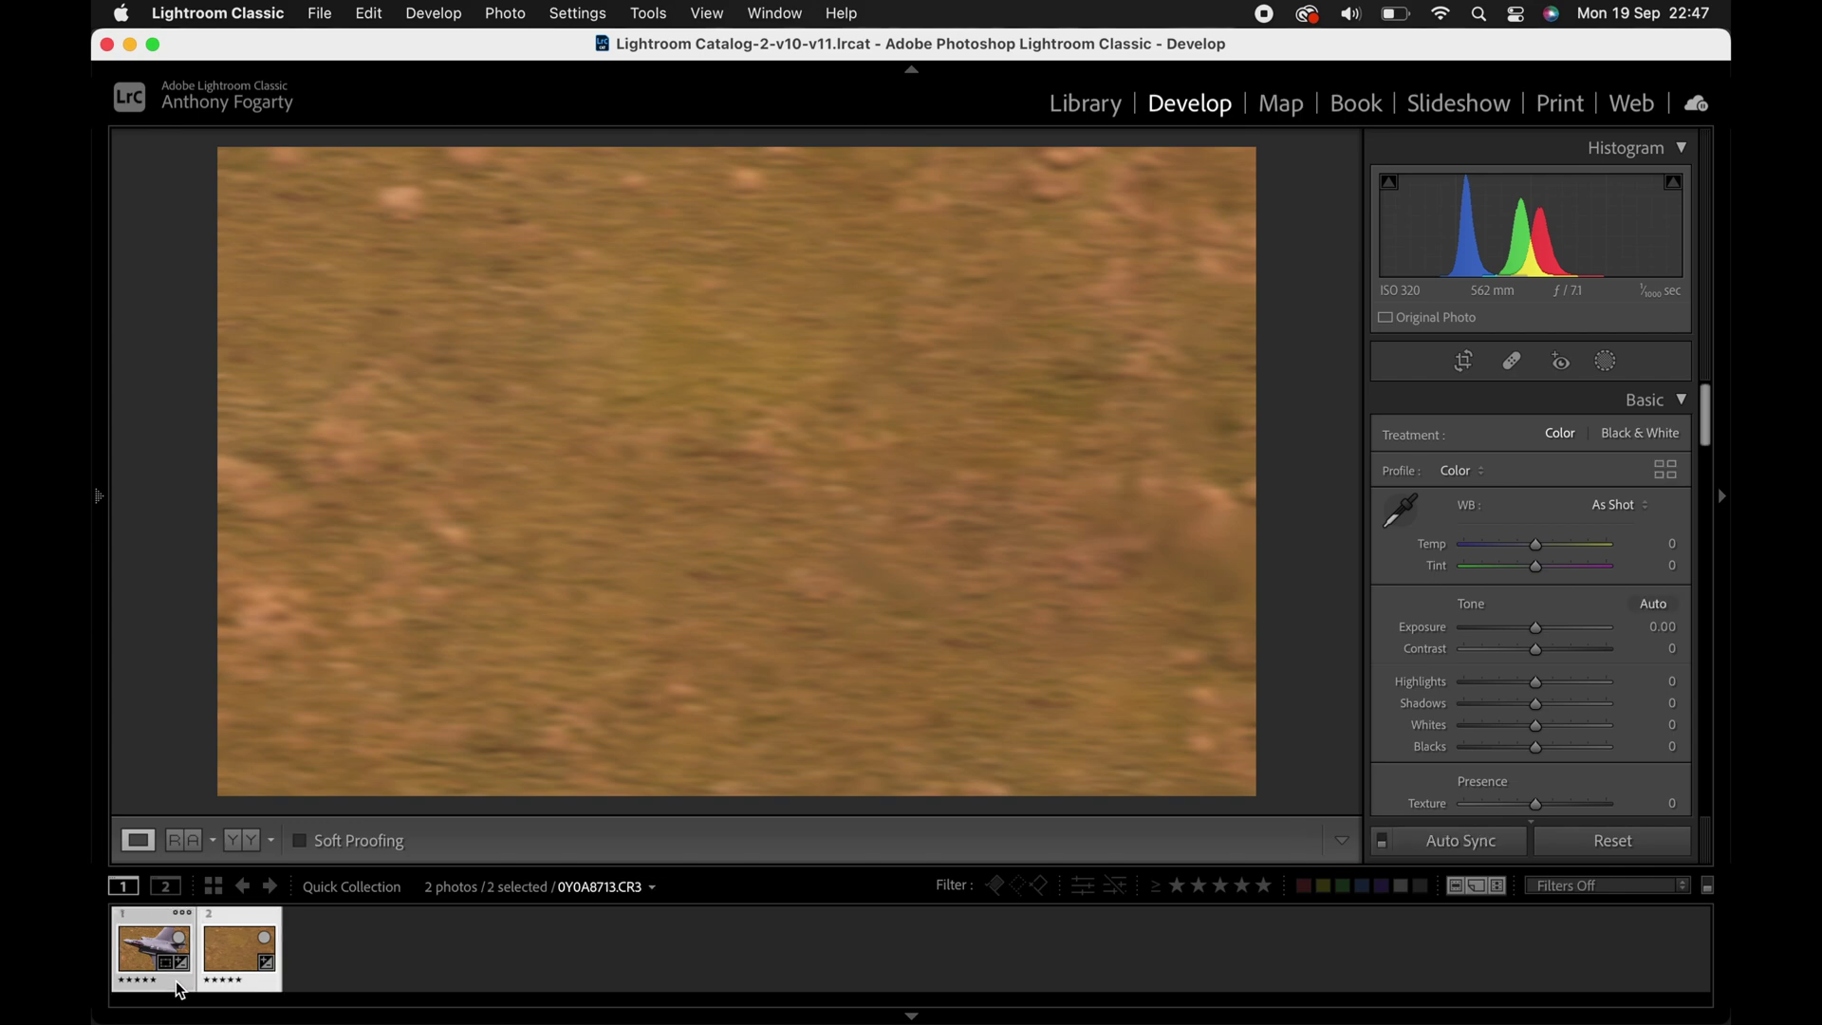
right_click(178, 987)
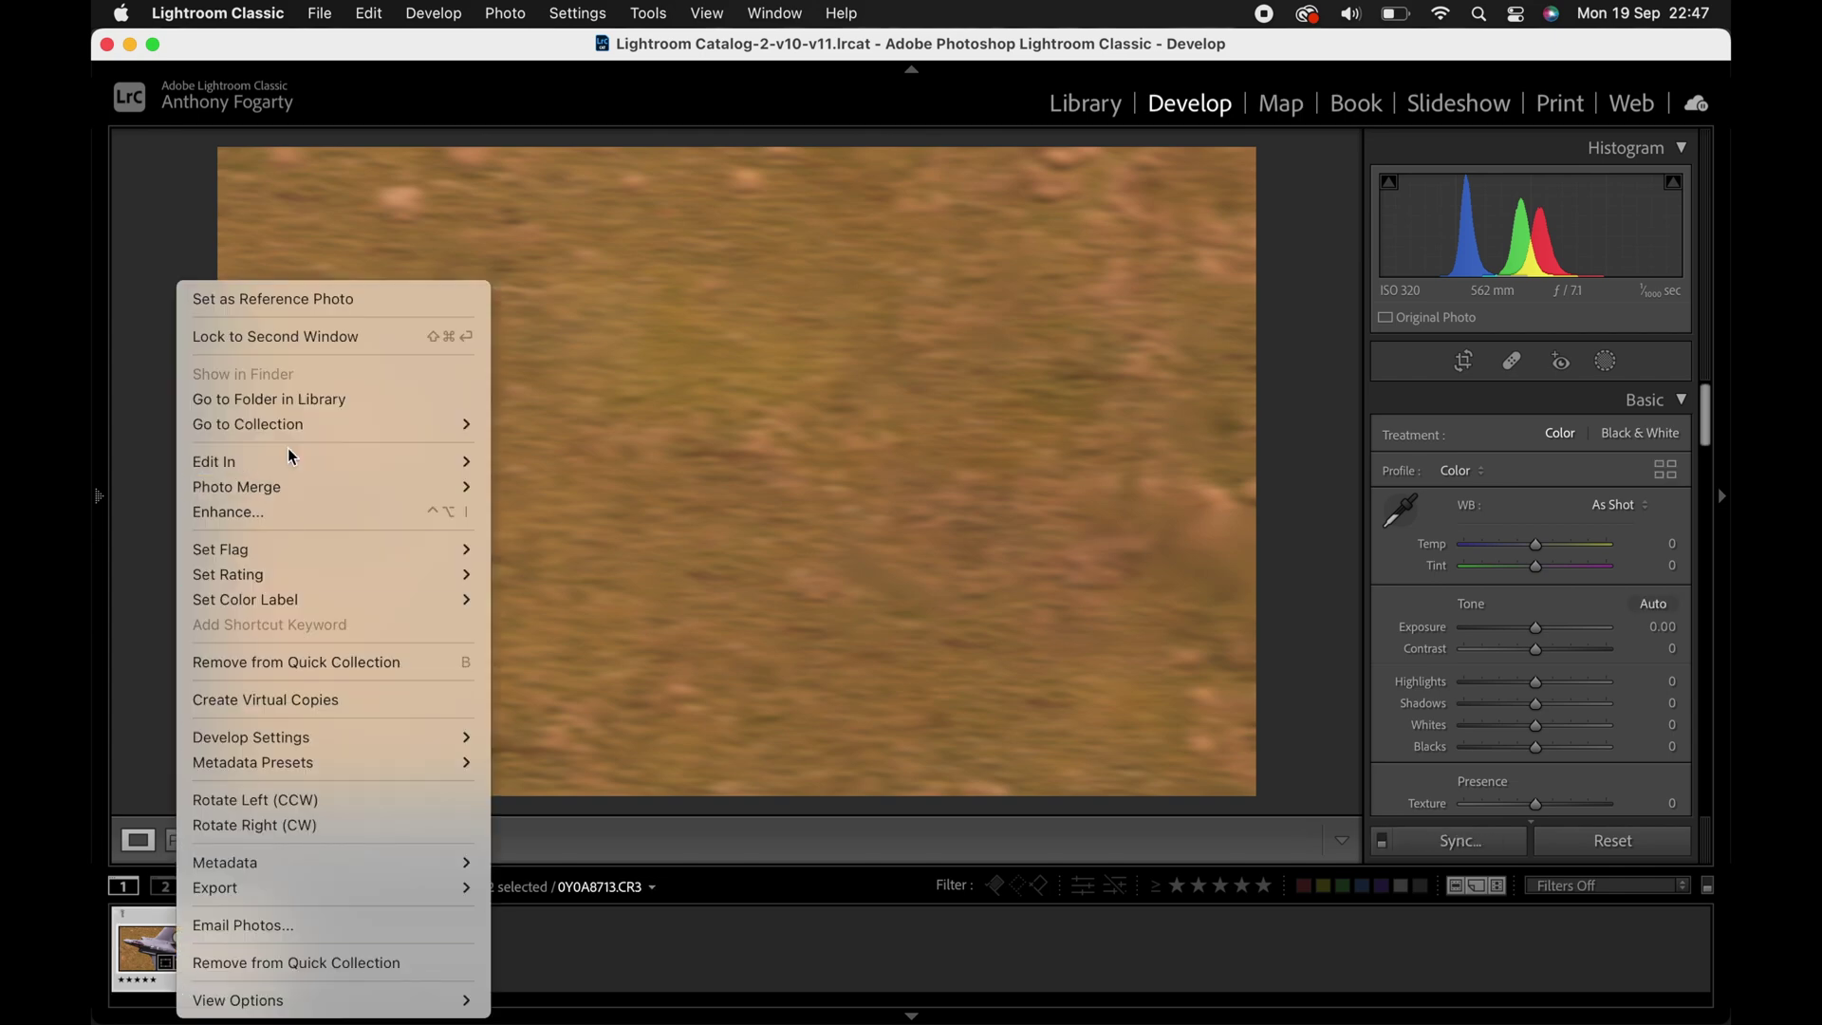
mouse_move(479, 463)
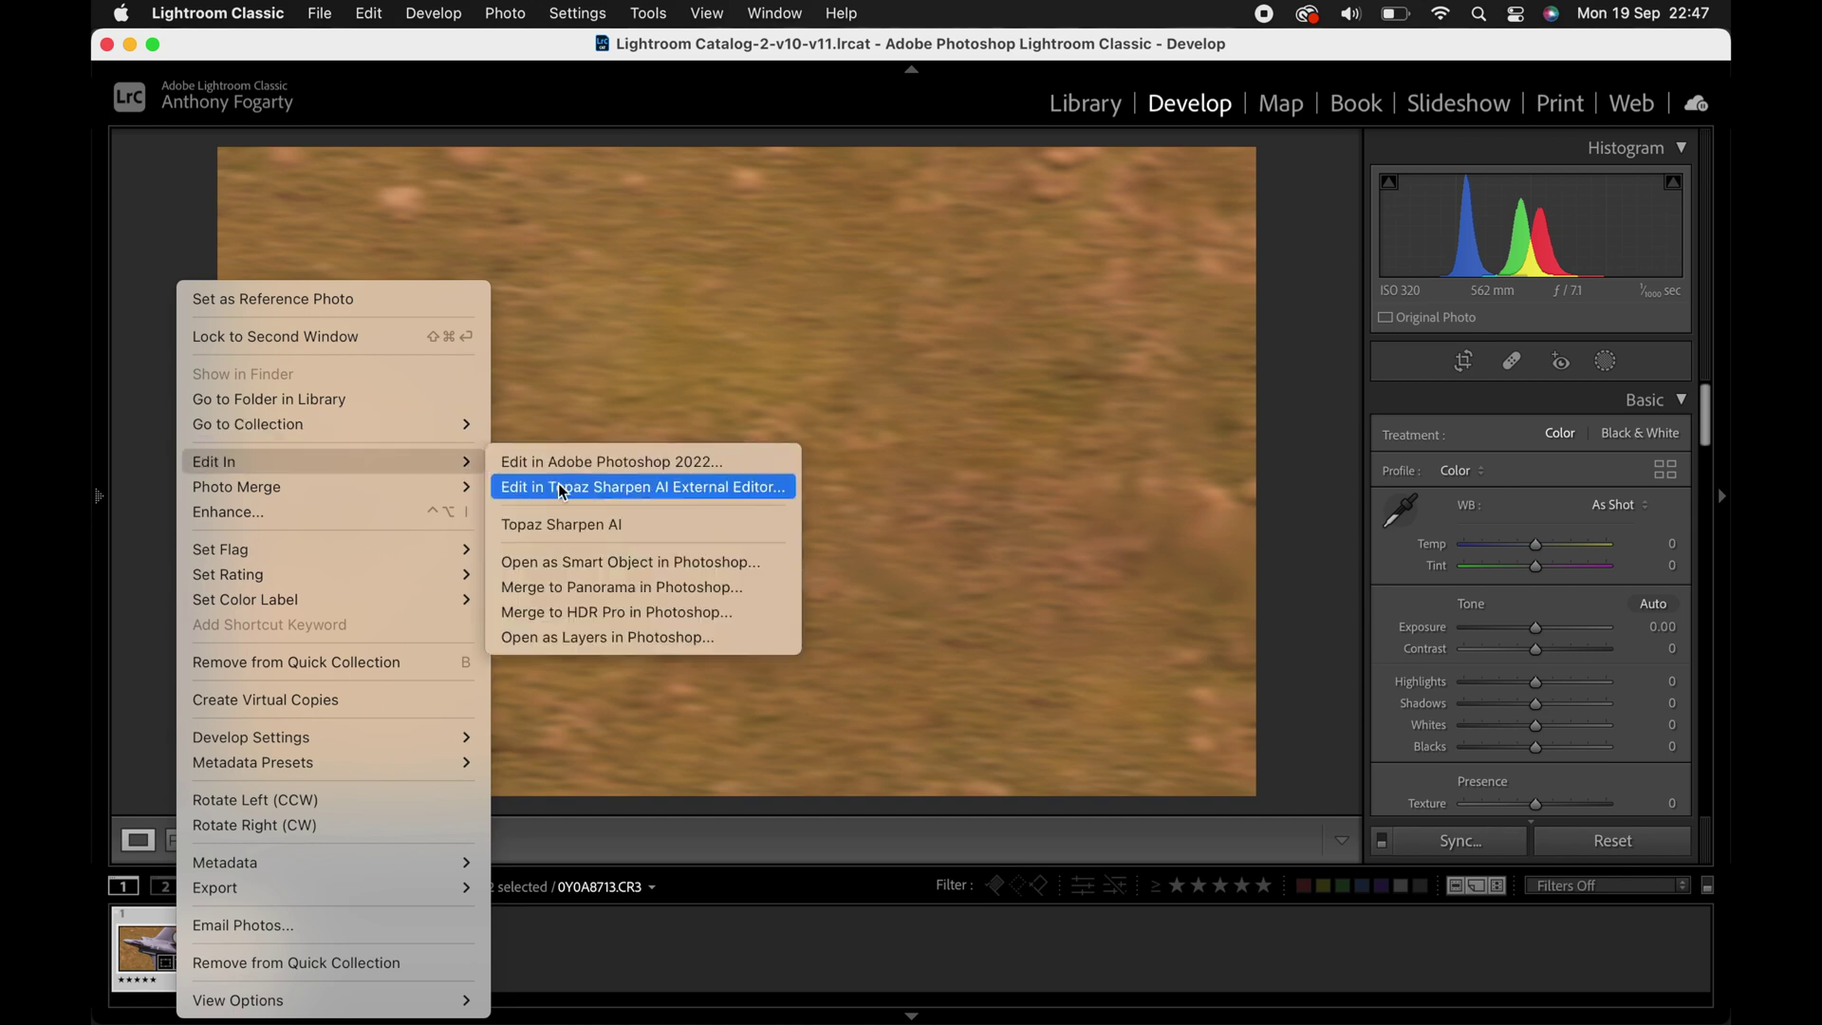
left_click(572, 638)
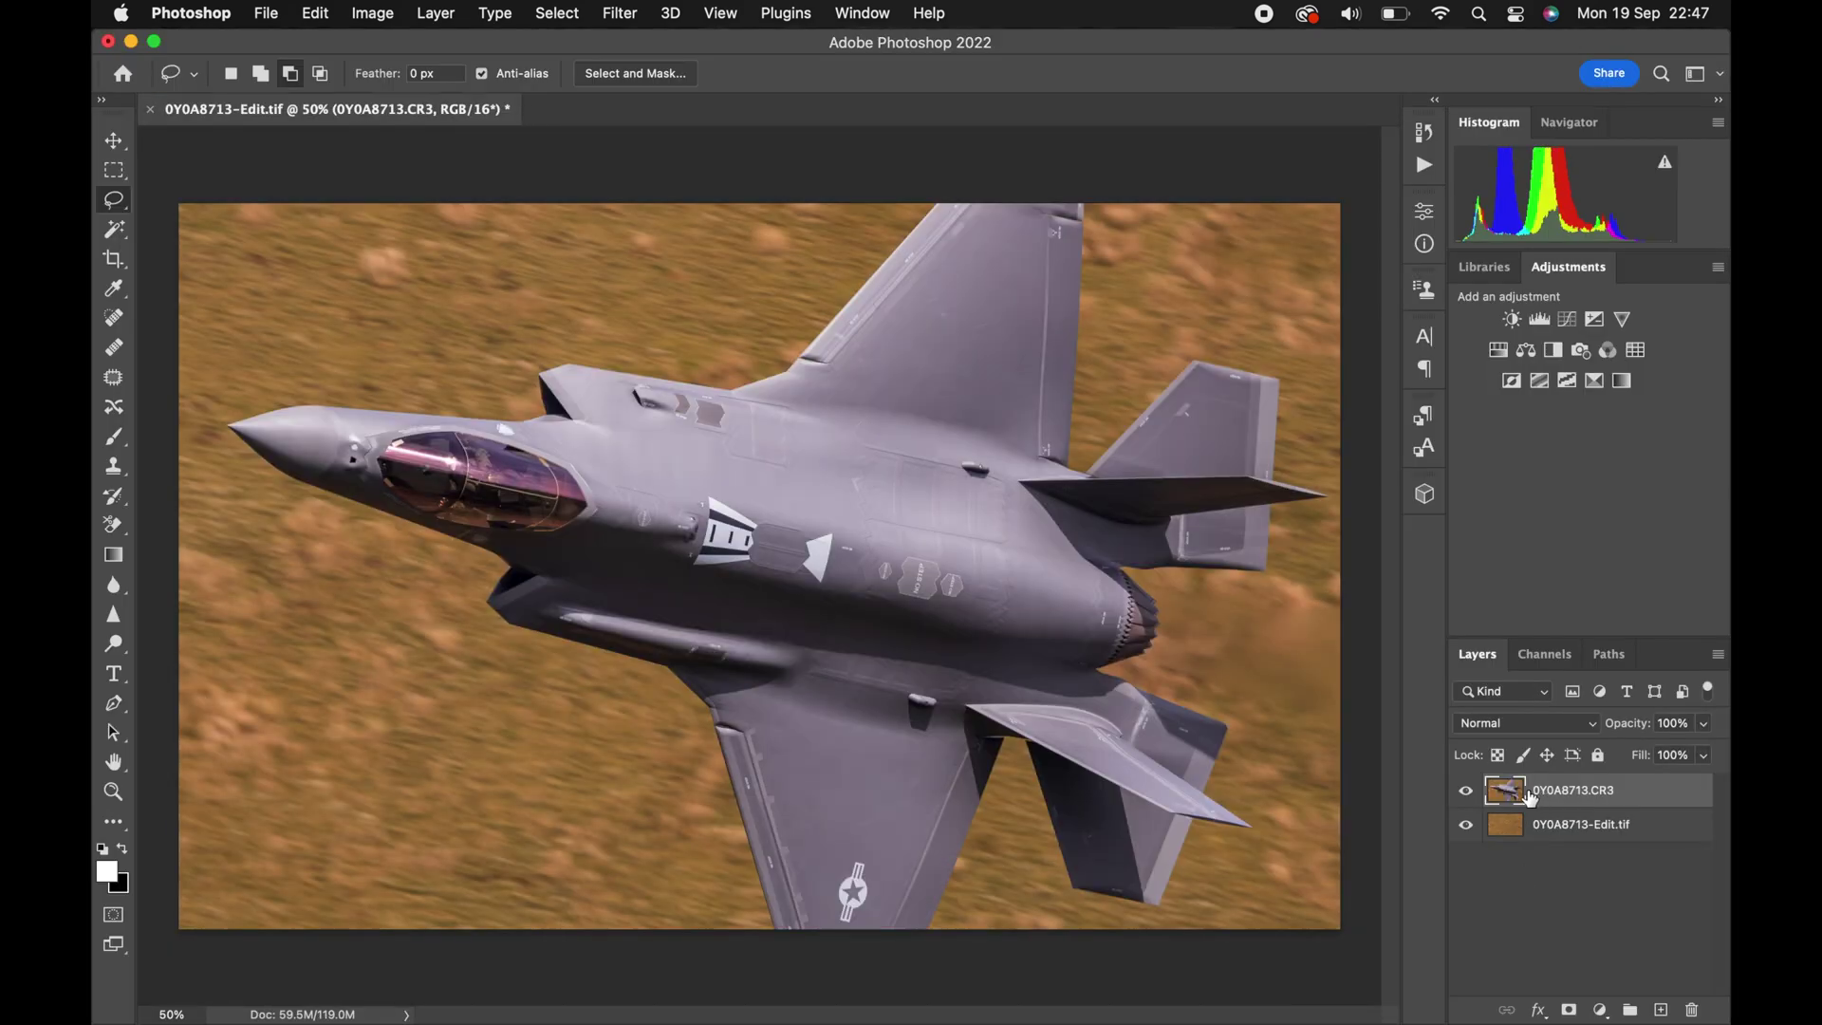
In Select and Mask on the jet layer, select the subject automatically and paint the missed tail surfaces into the selection with a 66 px brush.
left_click(646, 76)
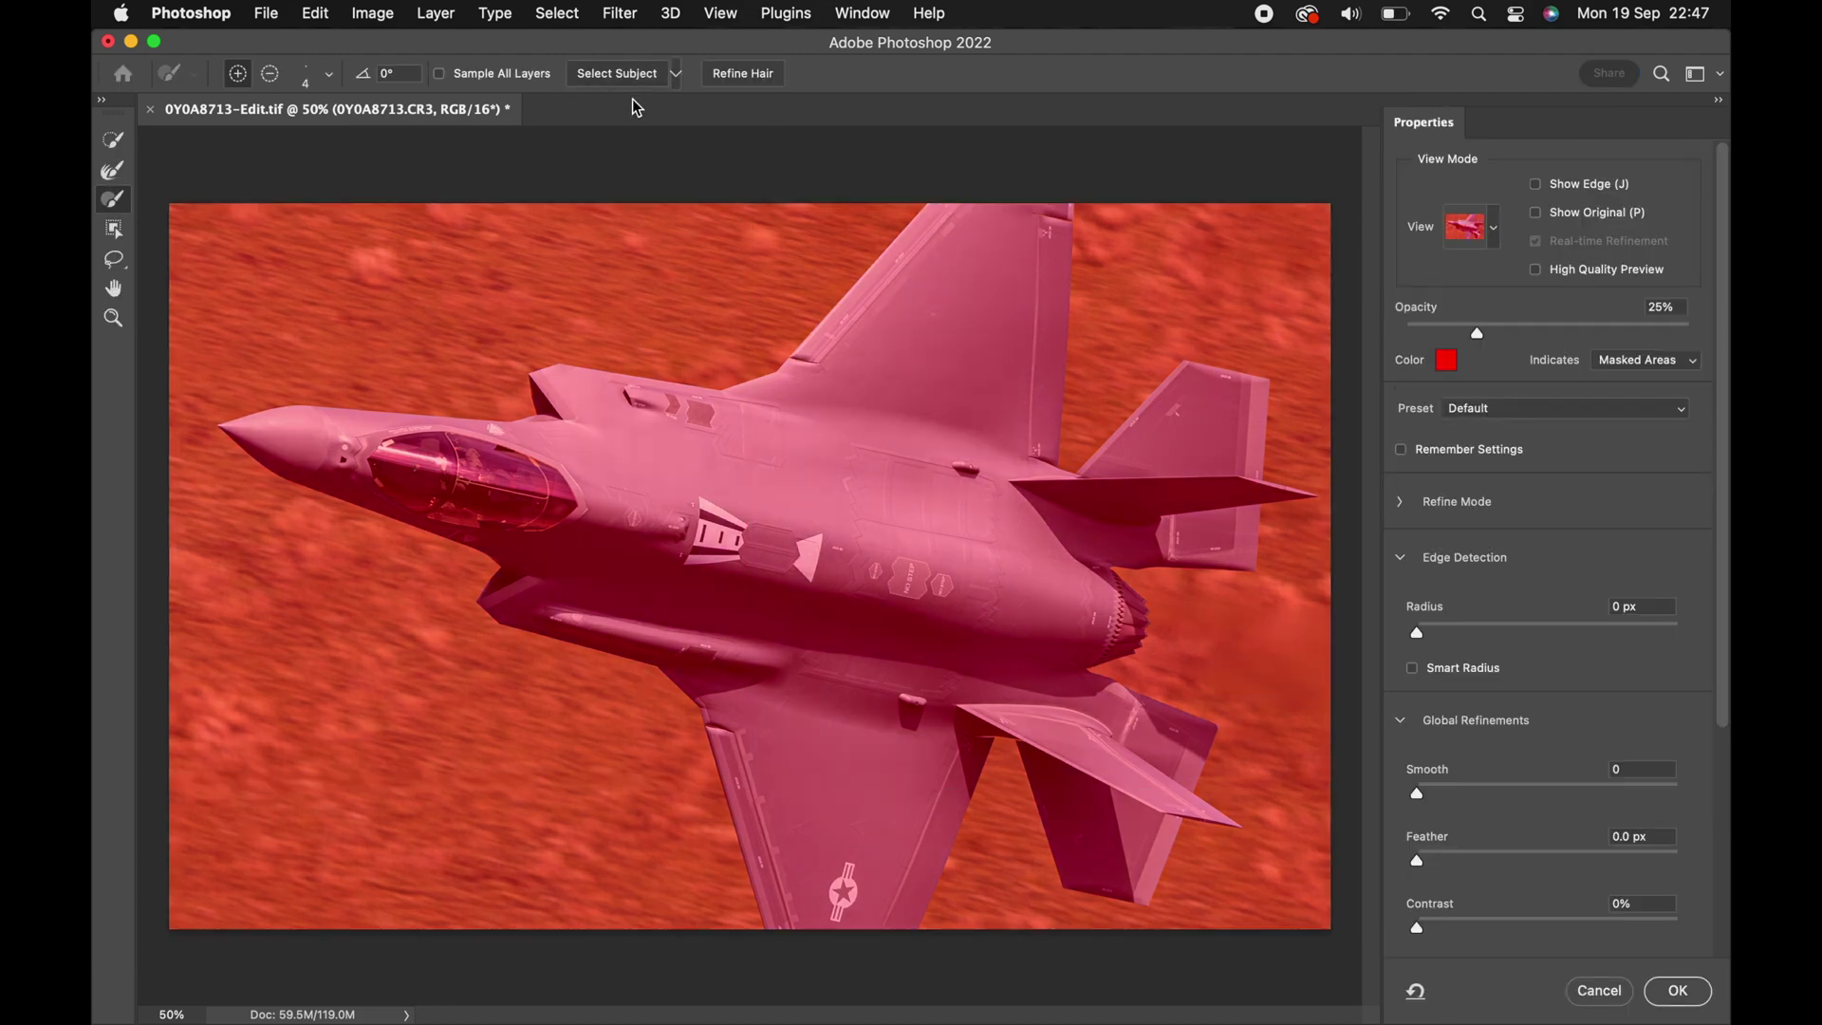
left_click(609, 78)
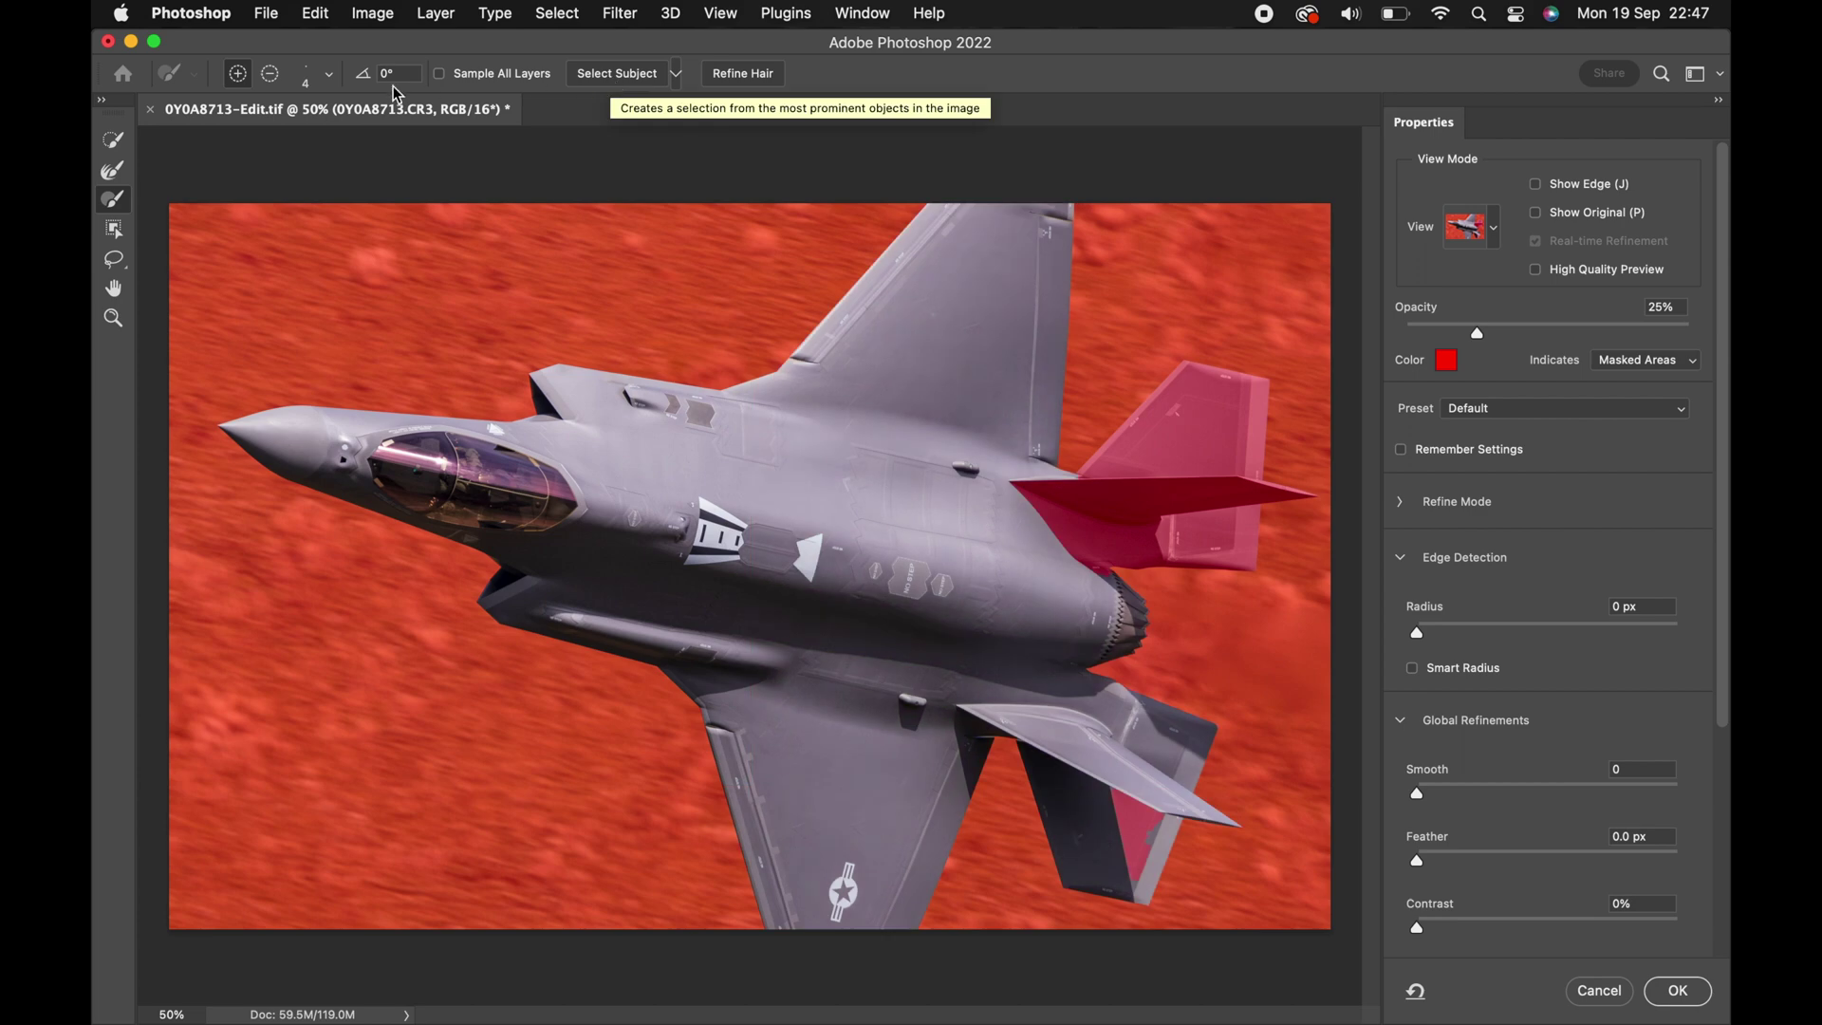
left_click(323, 80)
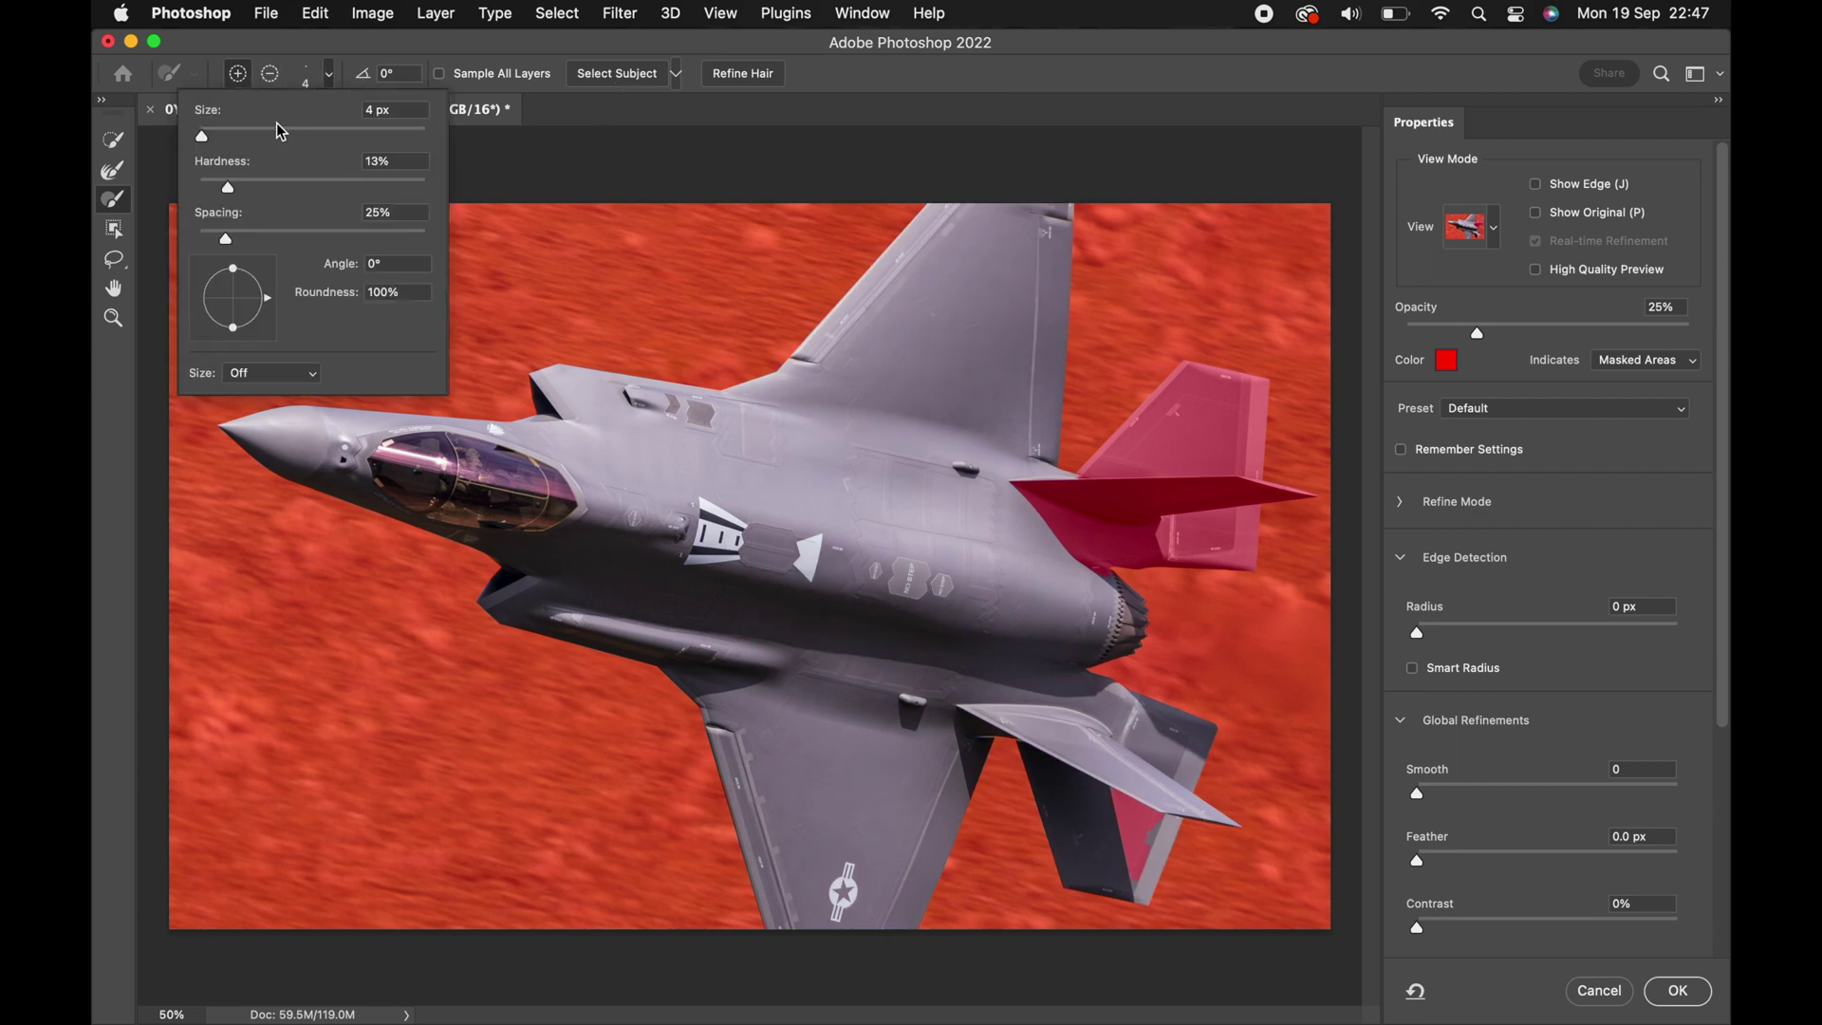
left_click_drag(201, 135, 273, 138)
left_click(1023, 486)
mouse_move(1027, 488)
left_mouse_down()
mouse_move(1077, 532)
mouse_move(1002, 479)
mouse_move(1044, 510)
mouse_move(1018, 496)
mouse_move(1115, 490)
mouse_move(1063, 487)
mouse_move(1191, 369)
mouse_move(1260, 382)
mouse_move(1256, 486)
left_mouse_up()
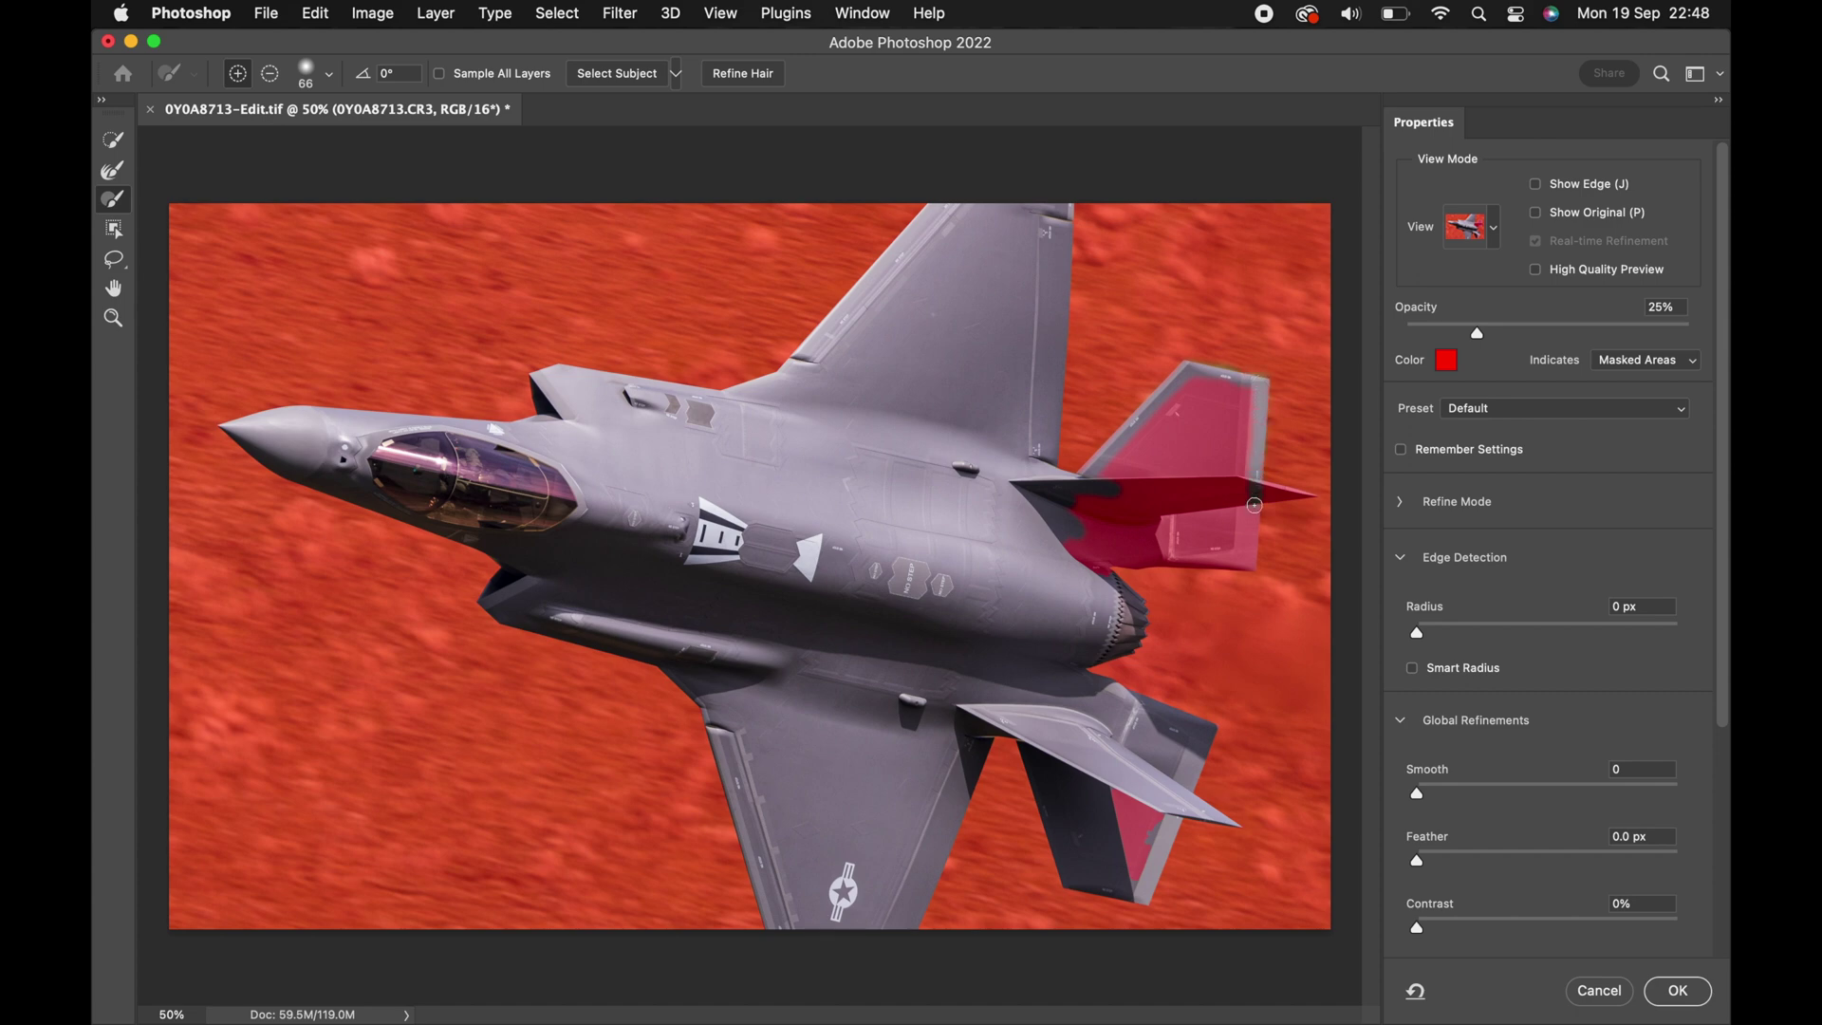
left_click_drag(1251, 549, 1071, 561)
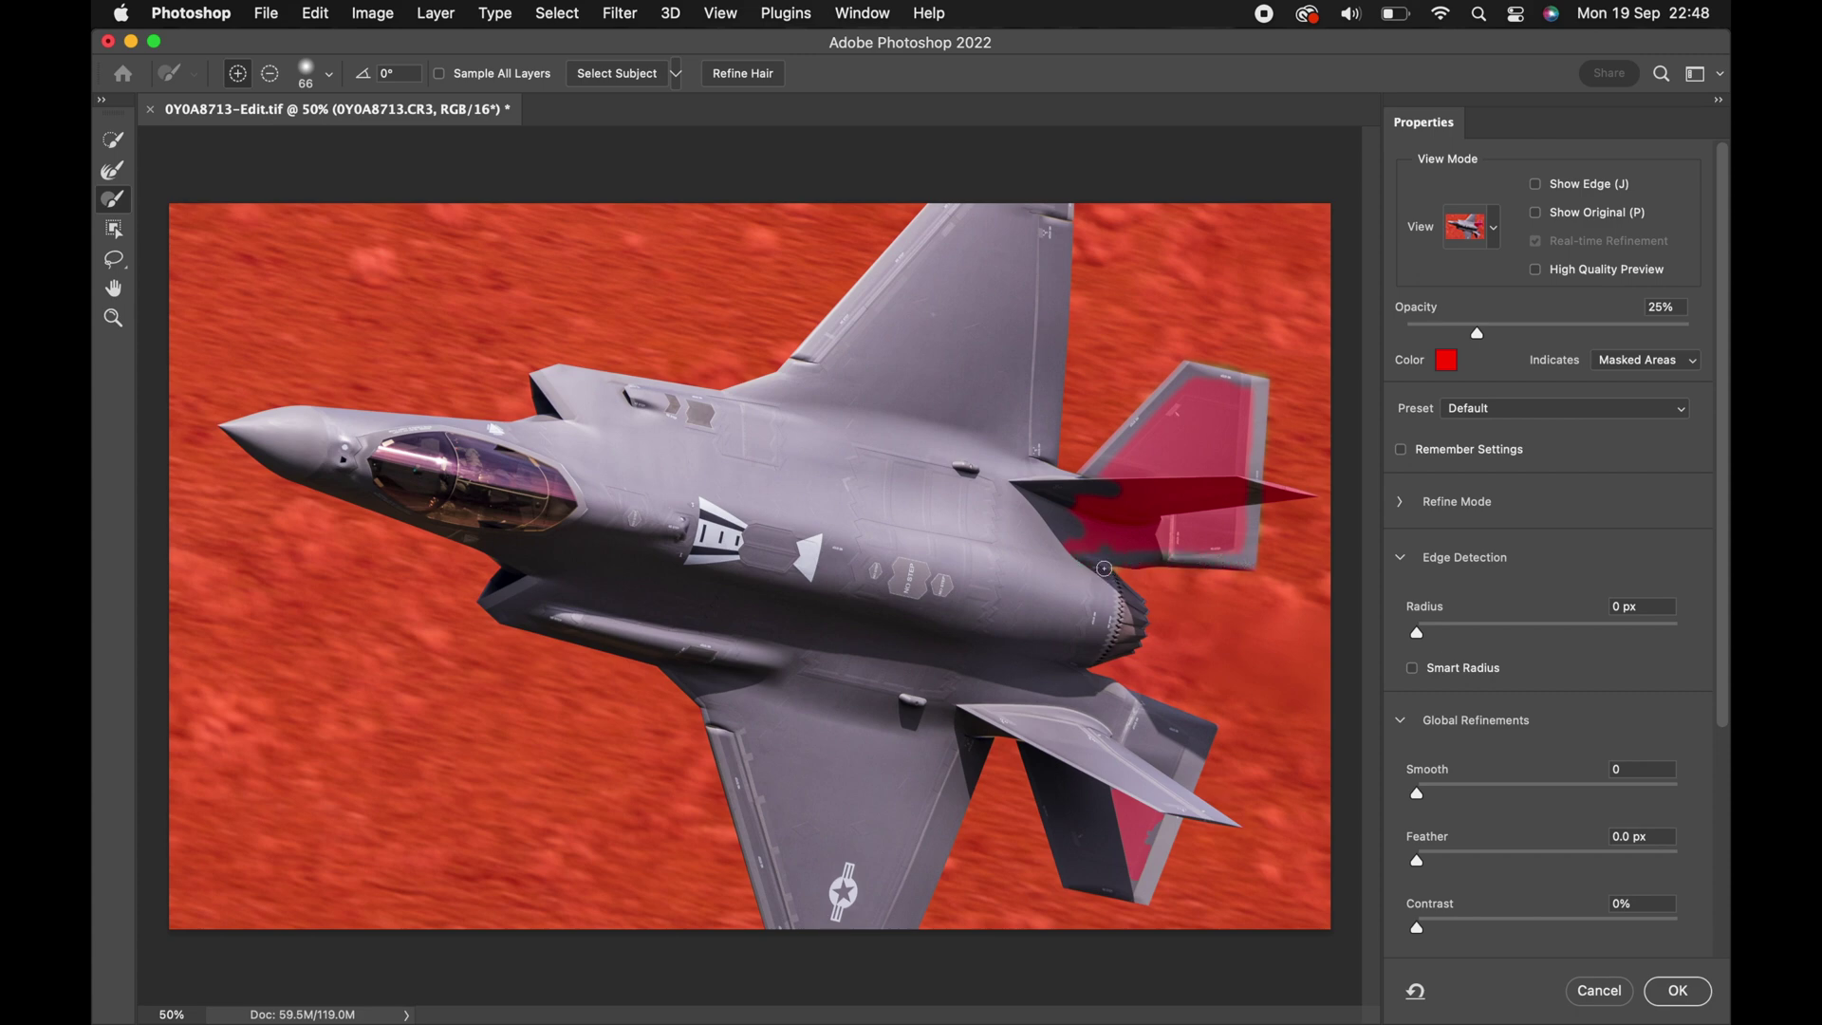
mouse_move(1237, 536)
left_mouse_down()
mouse_move(1245, 393)
mouse_move(1140, 445)
mouse_move(1101, 507)
mouse_move(1139, 555)
mouse_move(1177, 527)
mouse_move(1172, 417)
mouse_move(1238, 429)
mouse_move(1226, 389)
mouse_move(1151, 533)
left_mouse_up()
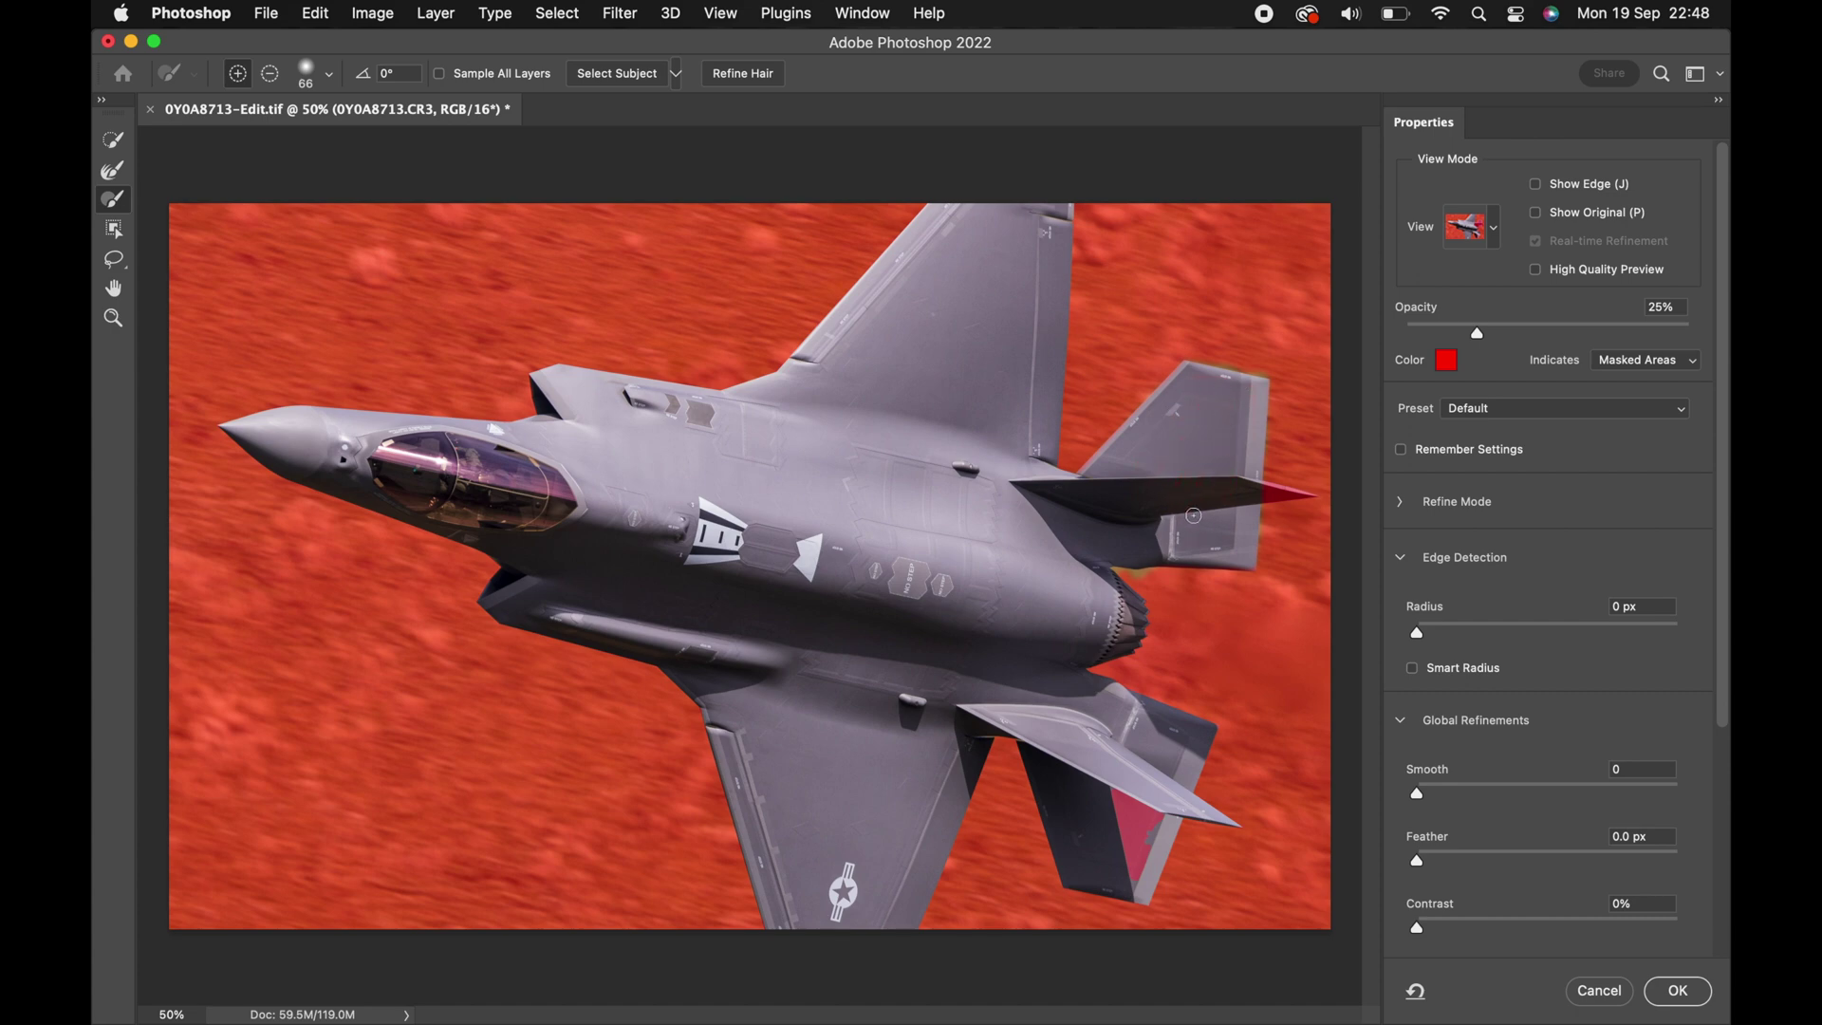
left_click_drag(1142, 876, 1114, 765)
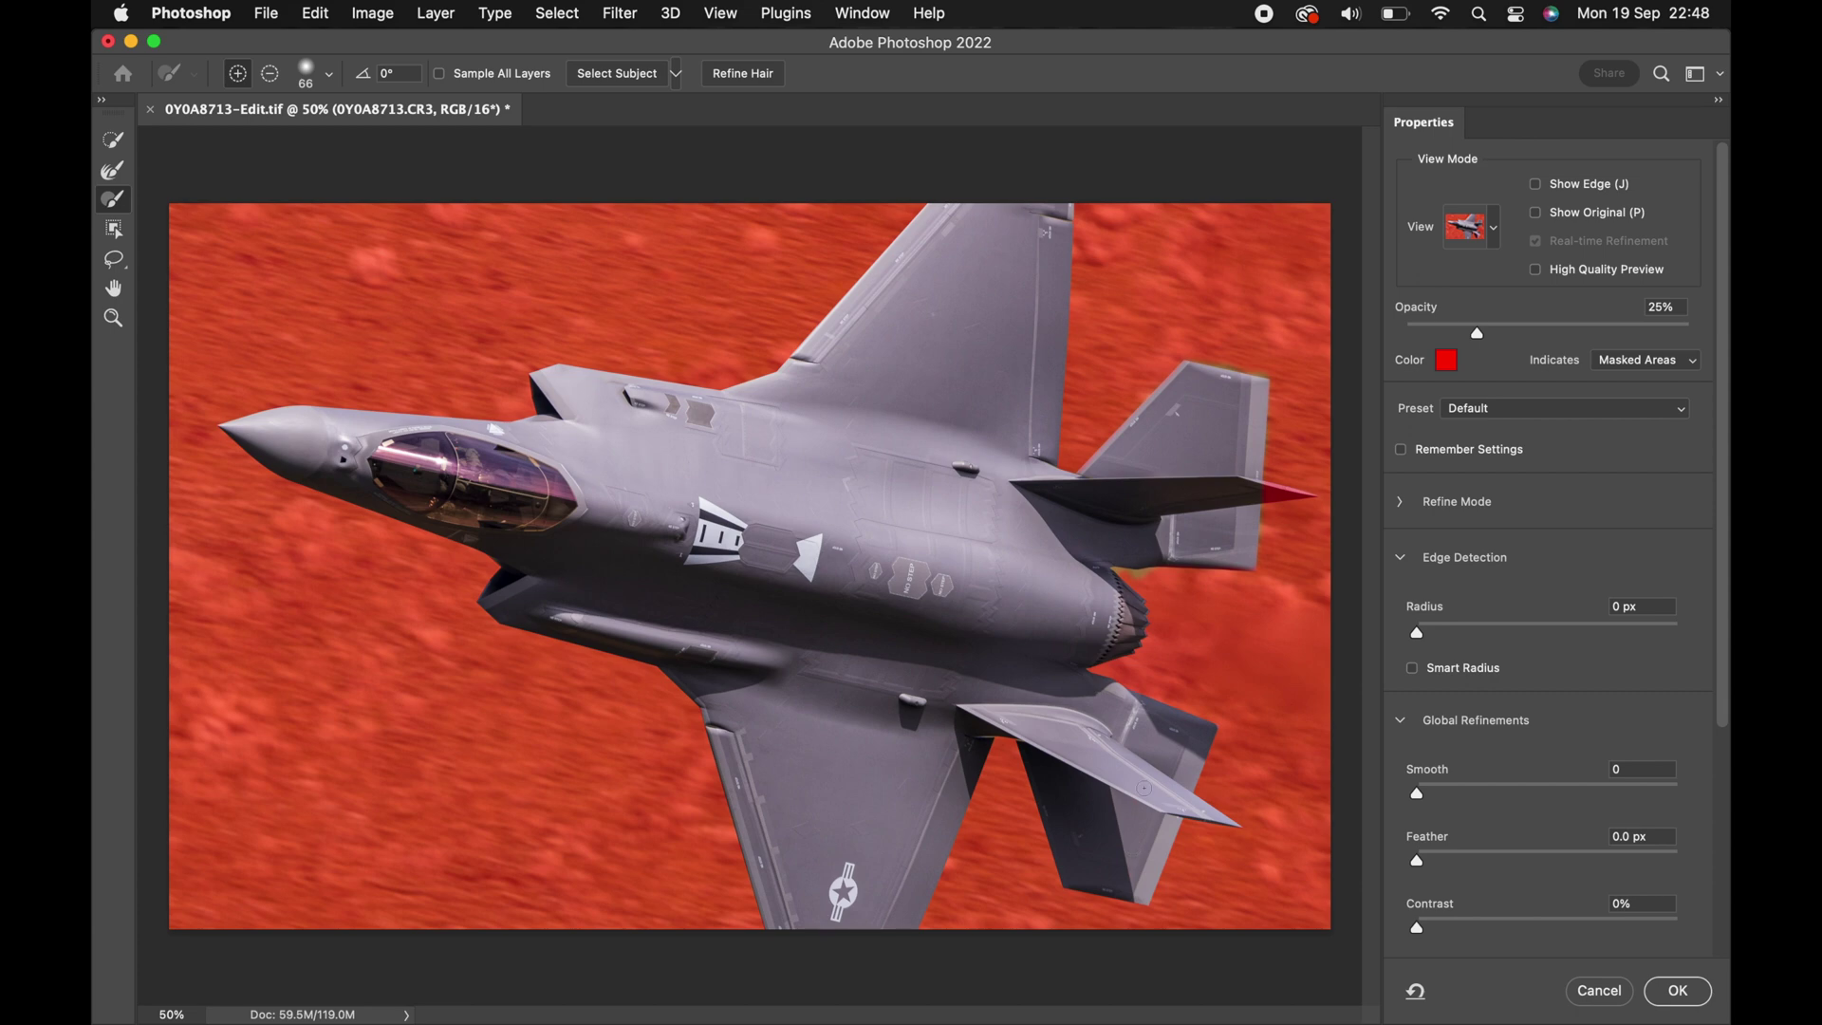
mouse_move(1256, 488)
left_mouse_down()
mouse_move(1309, 496)
mouse_move(1245, 496)
left_mouse_up()
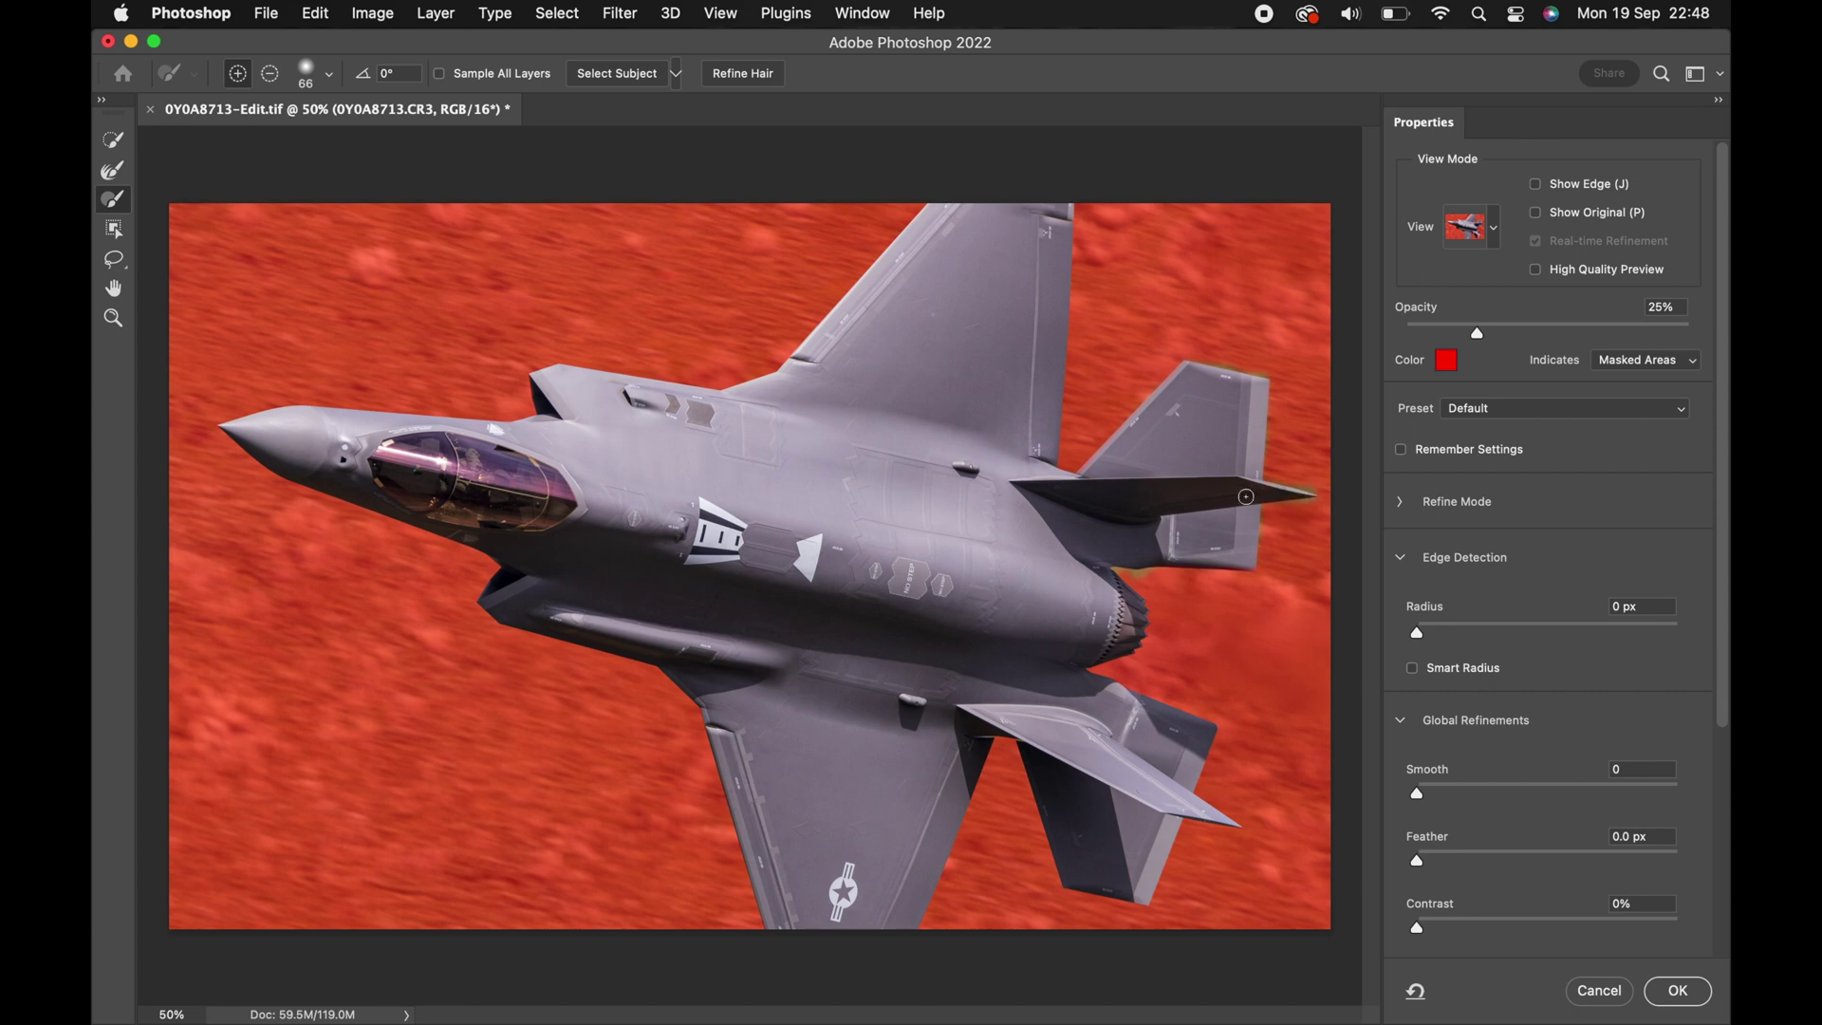
With a 14 px brush, subtract the background fringe around the exhaust, tail fin and tailplane tip, and restore the fin's lower corner to the selection.
left_click(1471, 227)
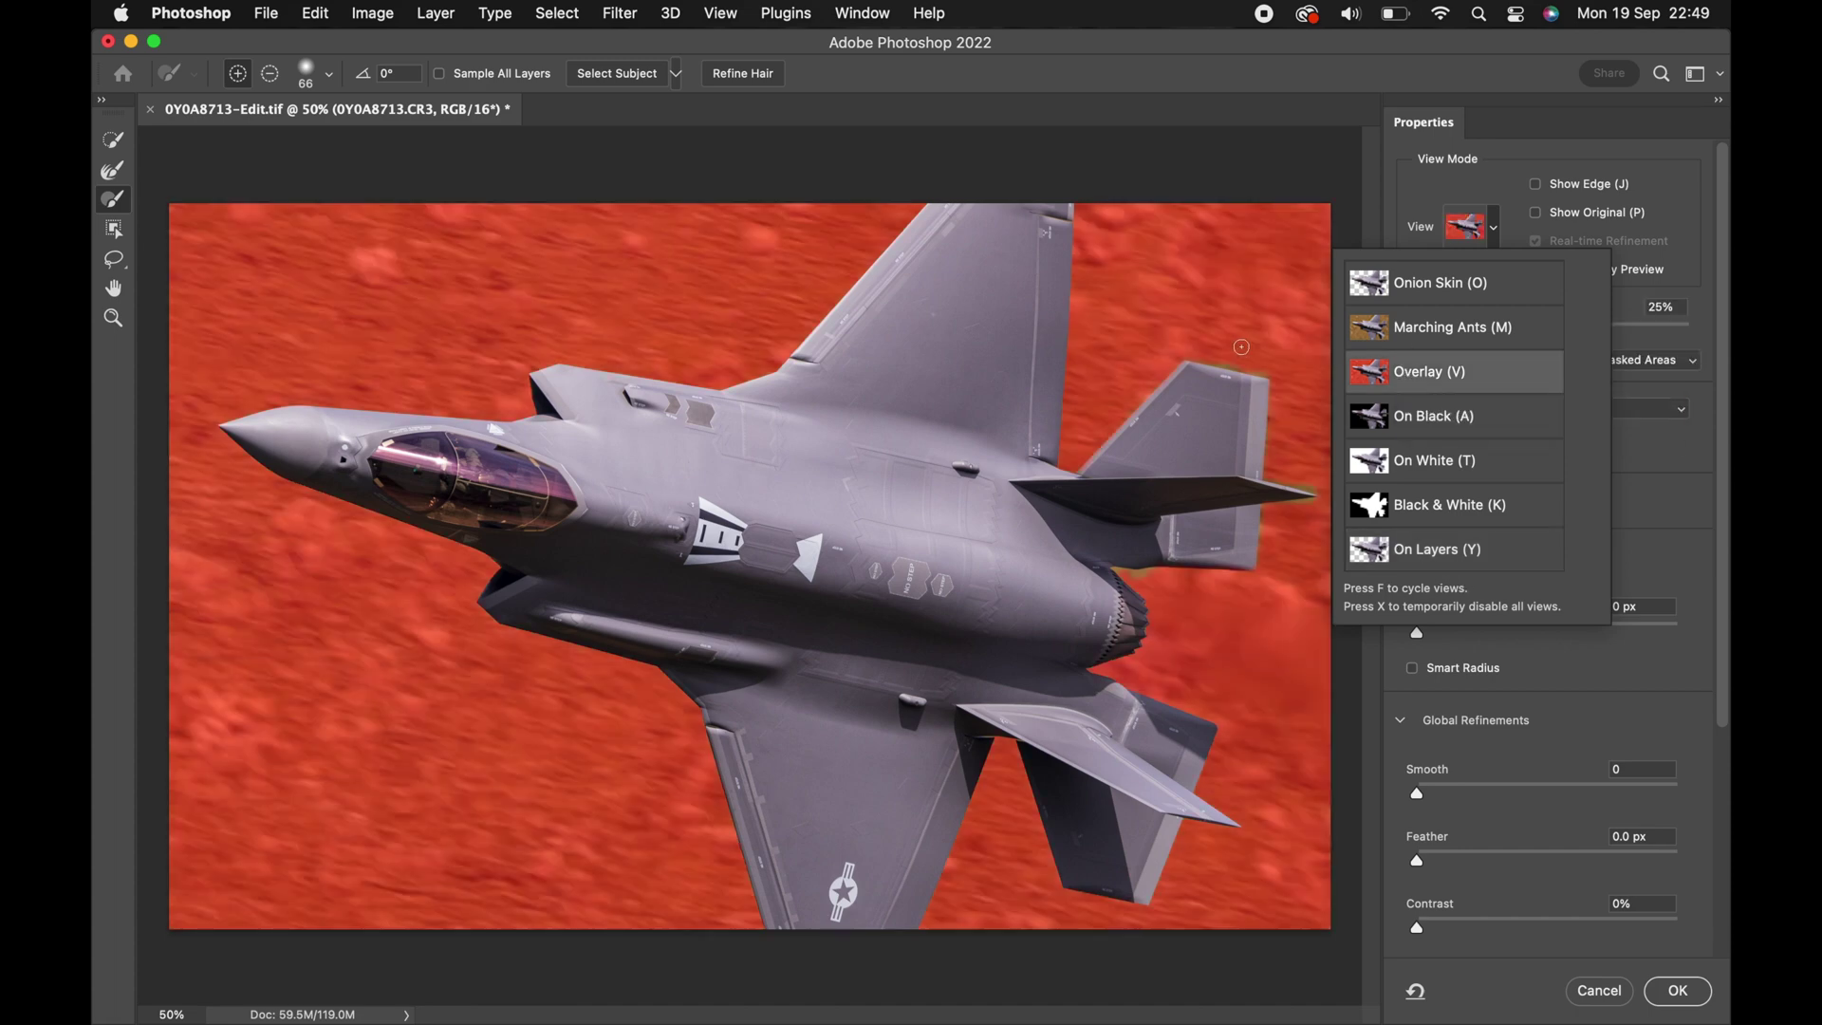
left_click(1236, 368)
key("super+equal")
key("super+equal")
key("super+equal")
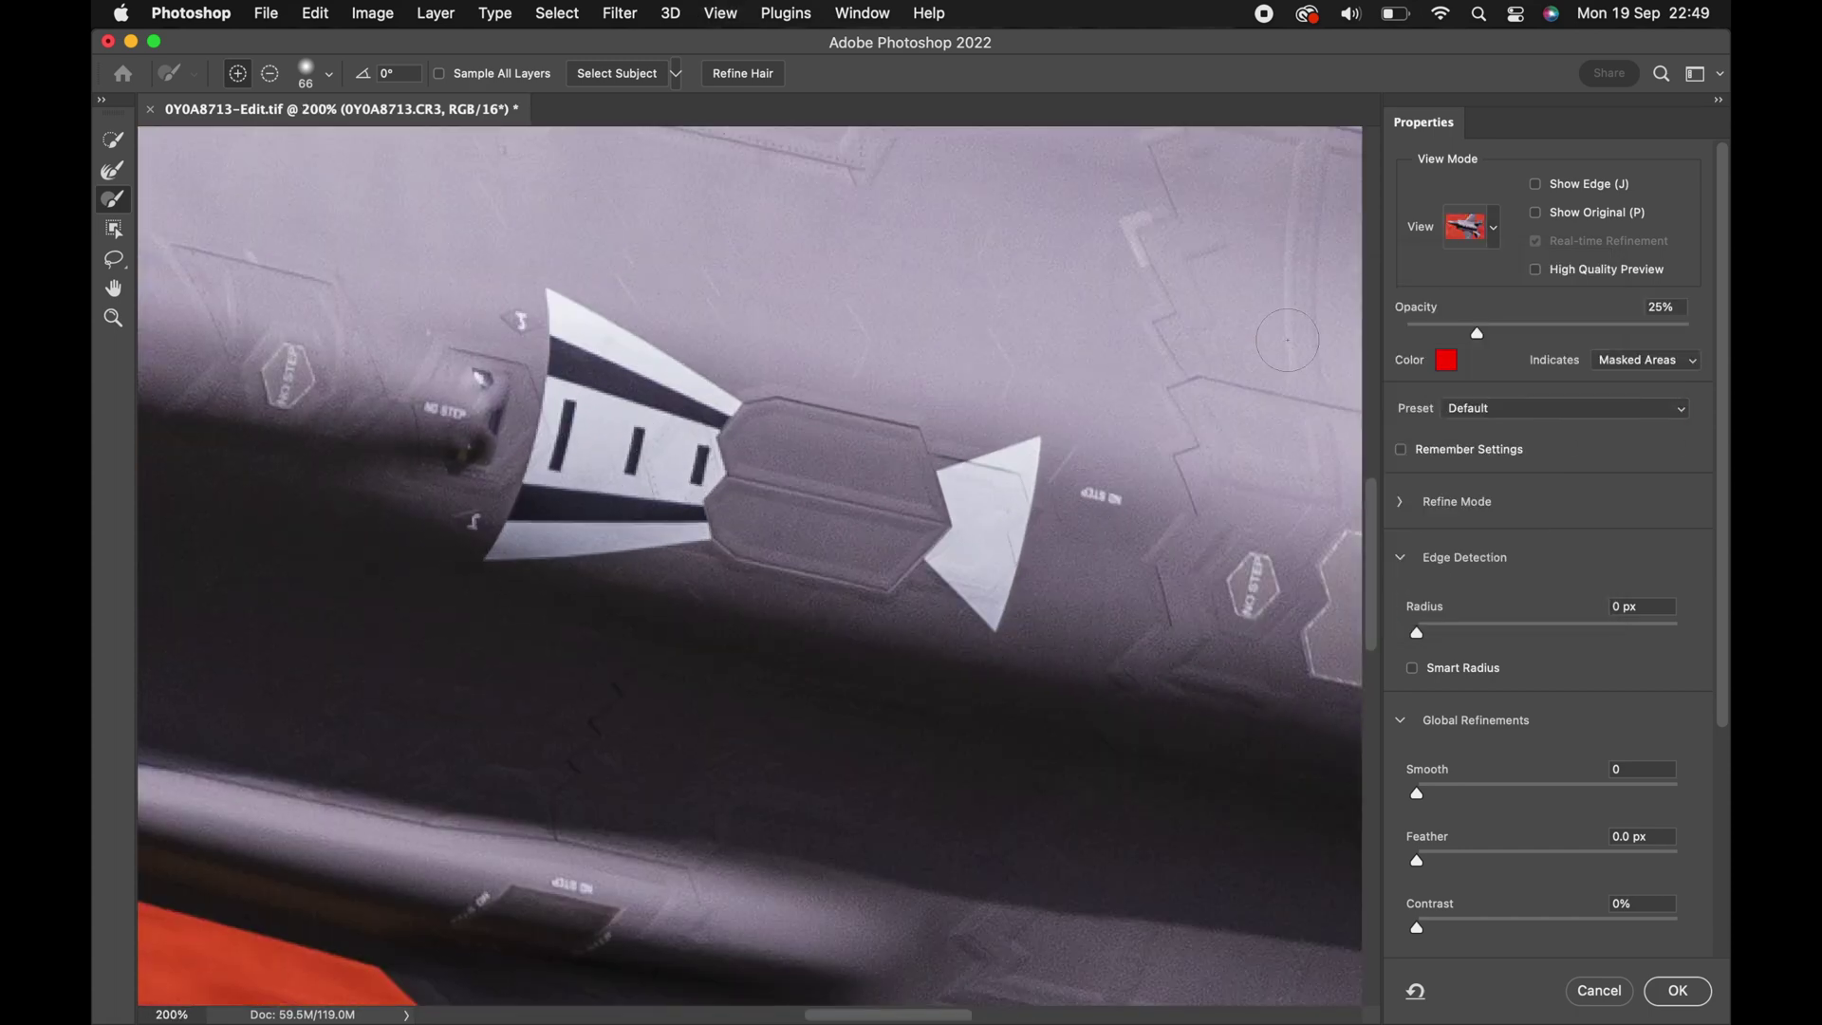
scroll(814, 650, "right", 15)
left_click(270, 74)
left_click(329, 75)
left_click_drag(272, 139, 212, 138)
left_click_drag(571, 579, 684, 588)
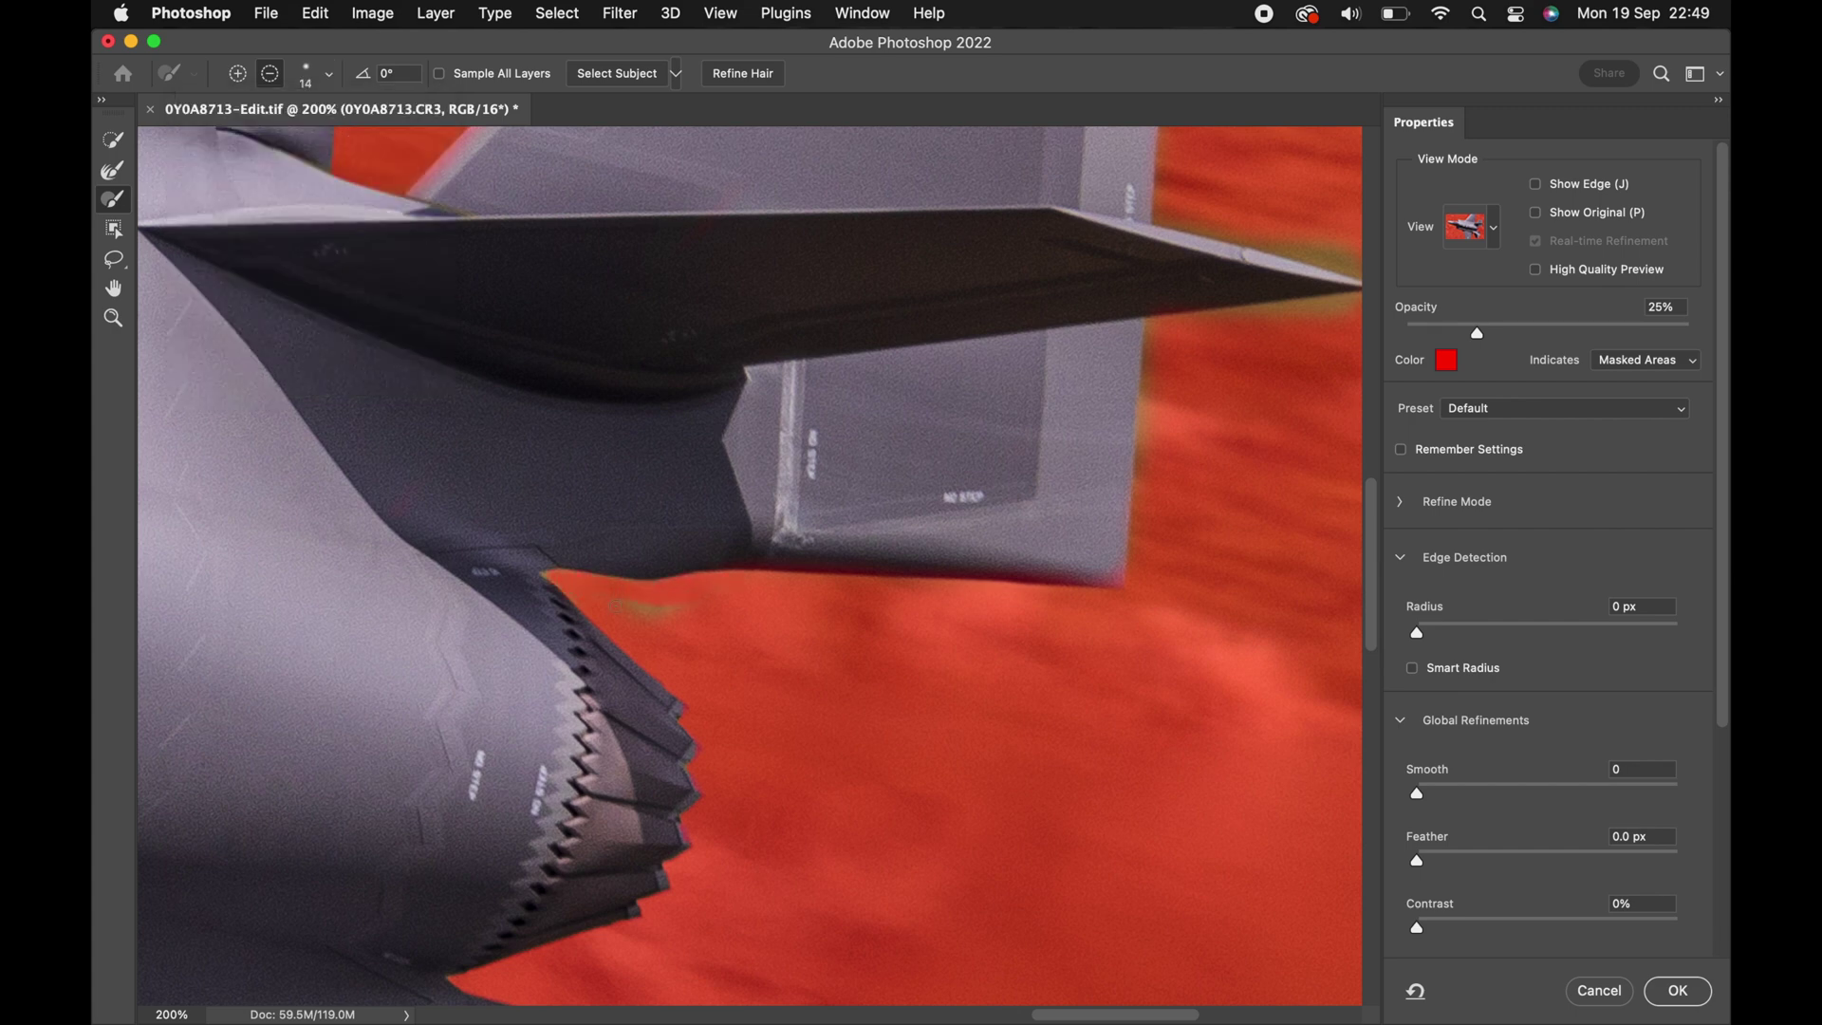
left_click_drag(1150, 348, 1140, 549)
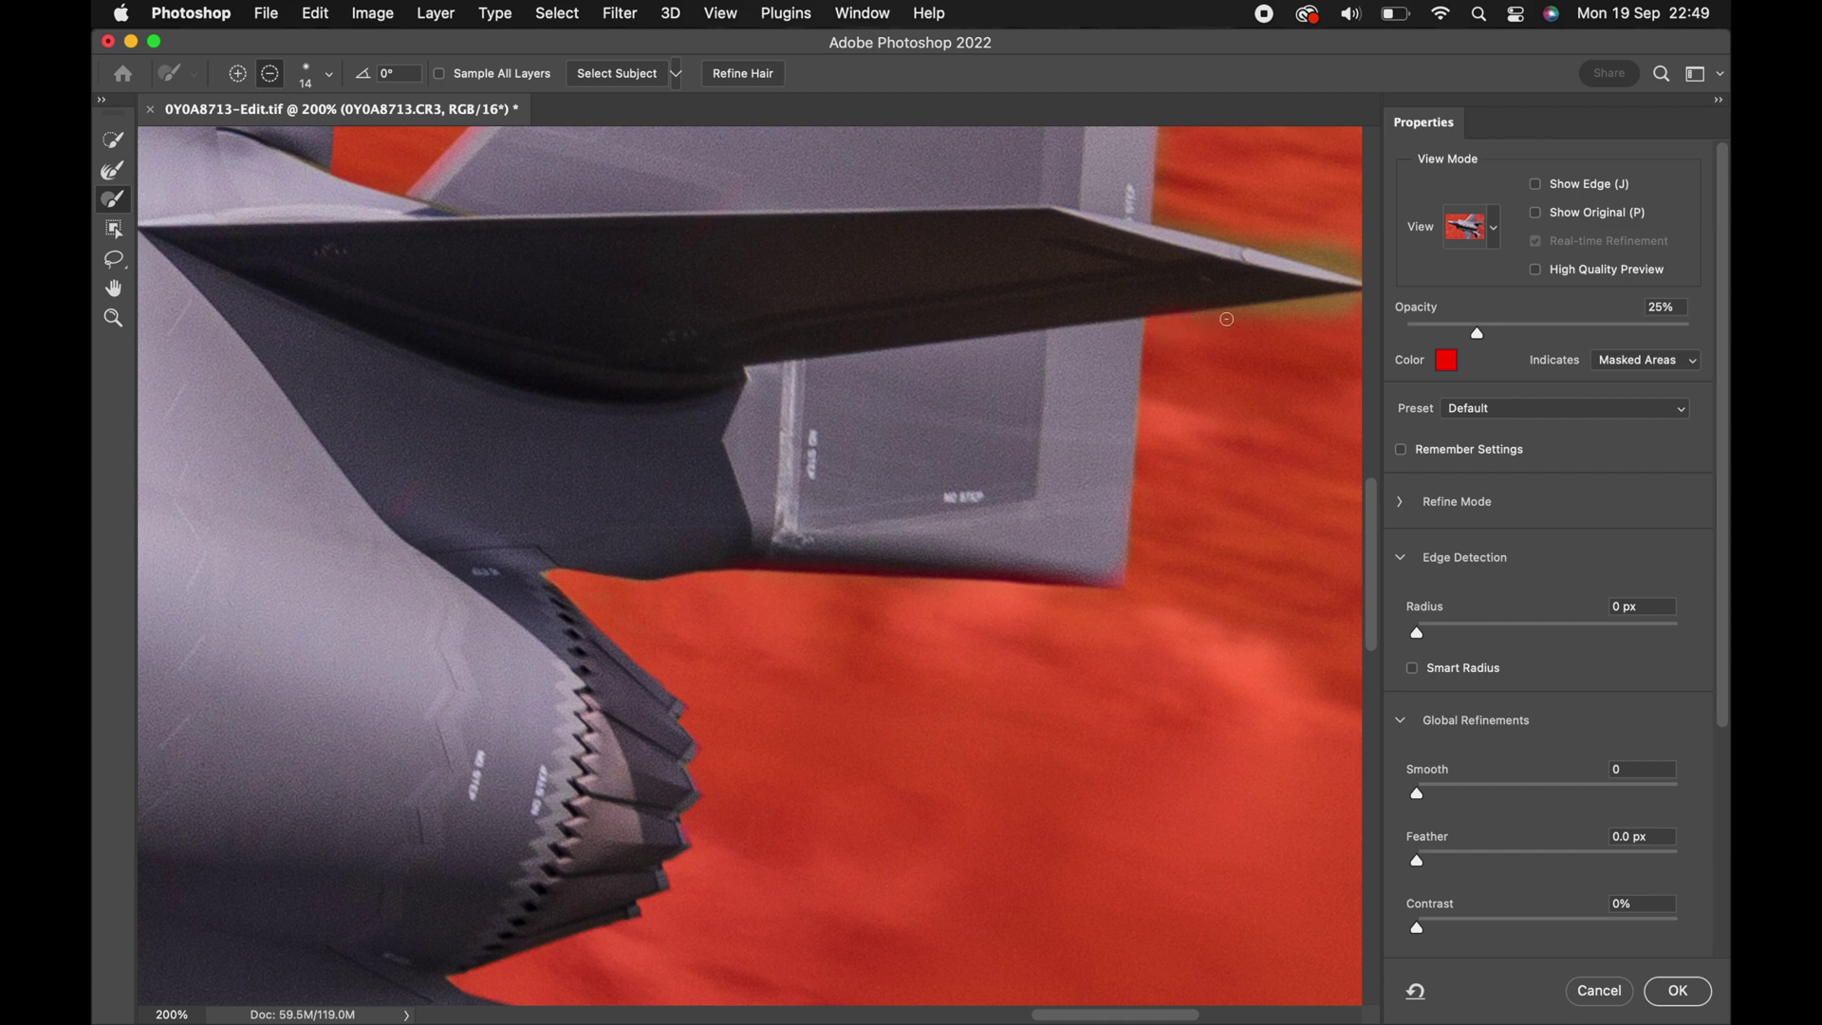
left_click_drag(1313, 303, 1341, 301)
left_click_drag(1125, 1018, 1166, 1015)
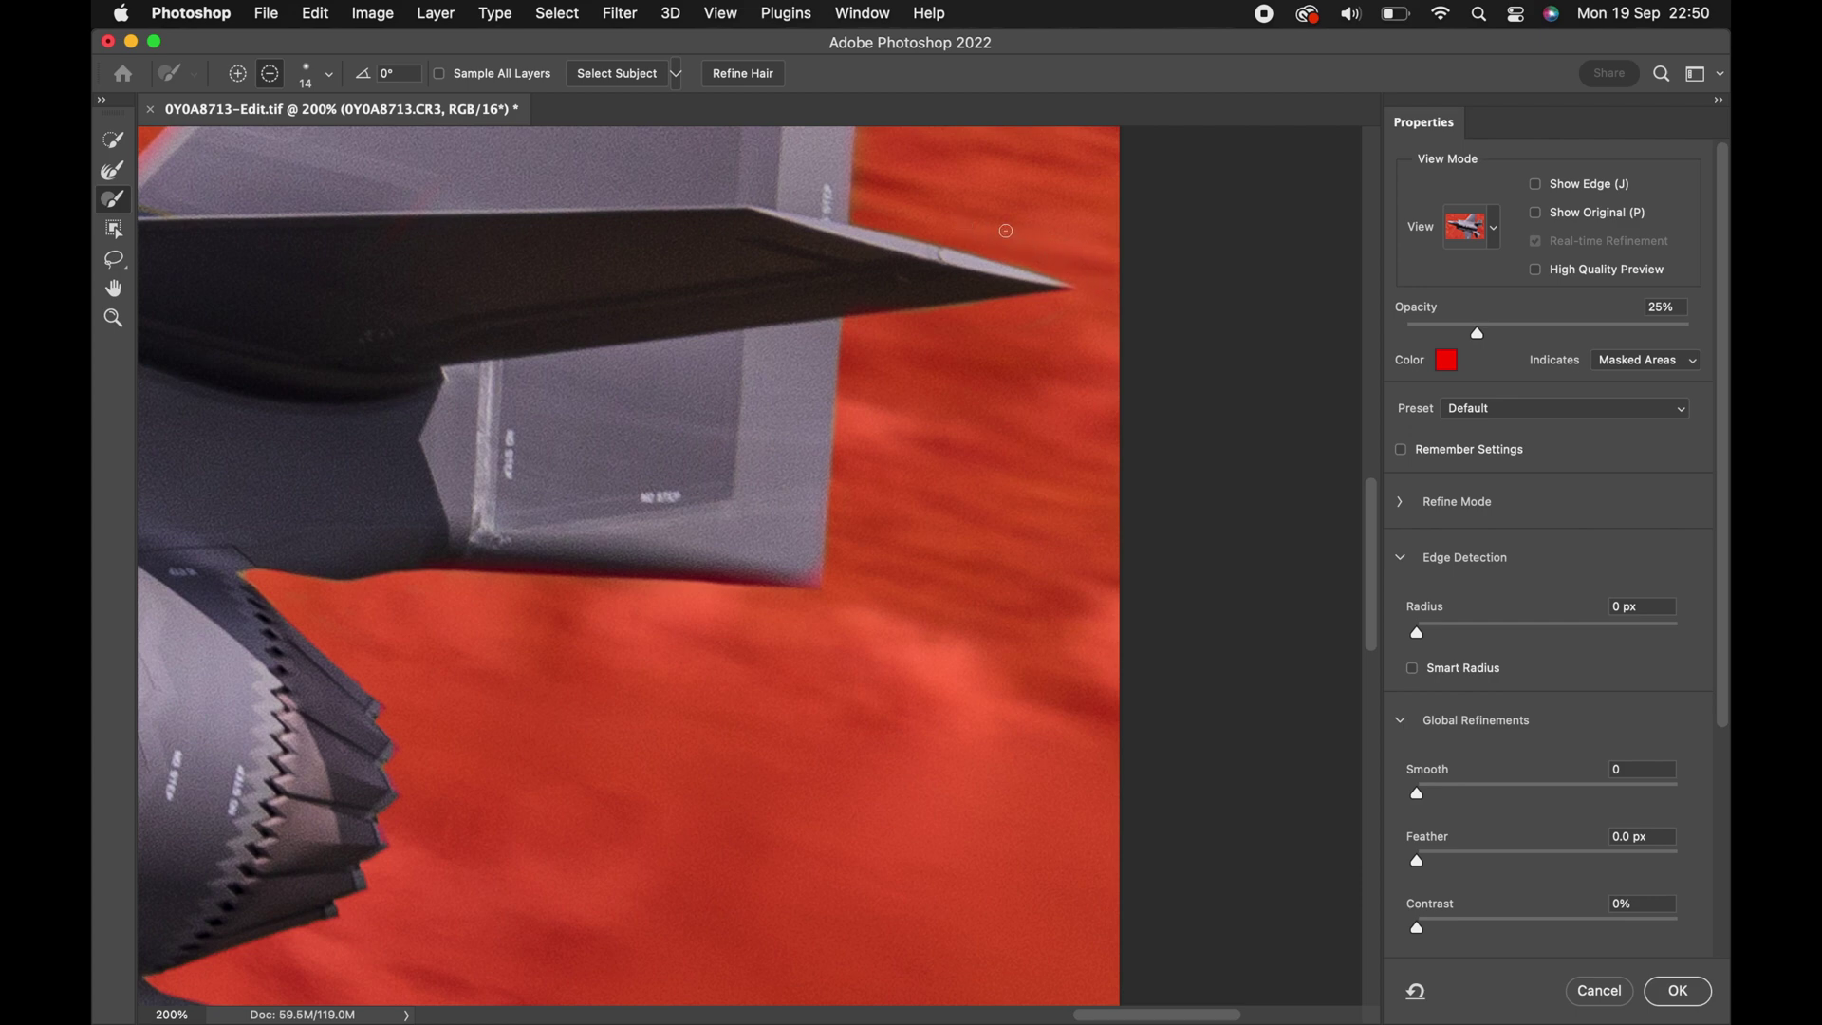
left_click(238, 73)
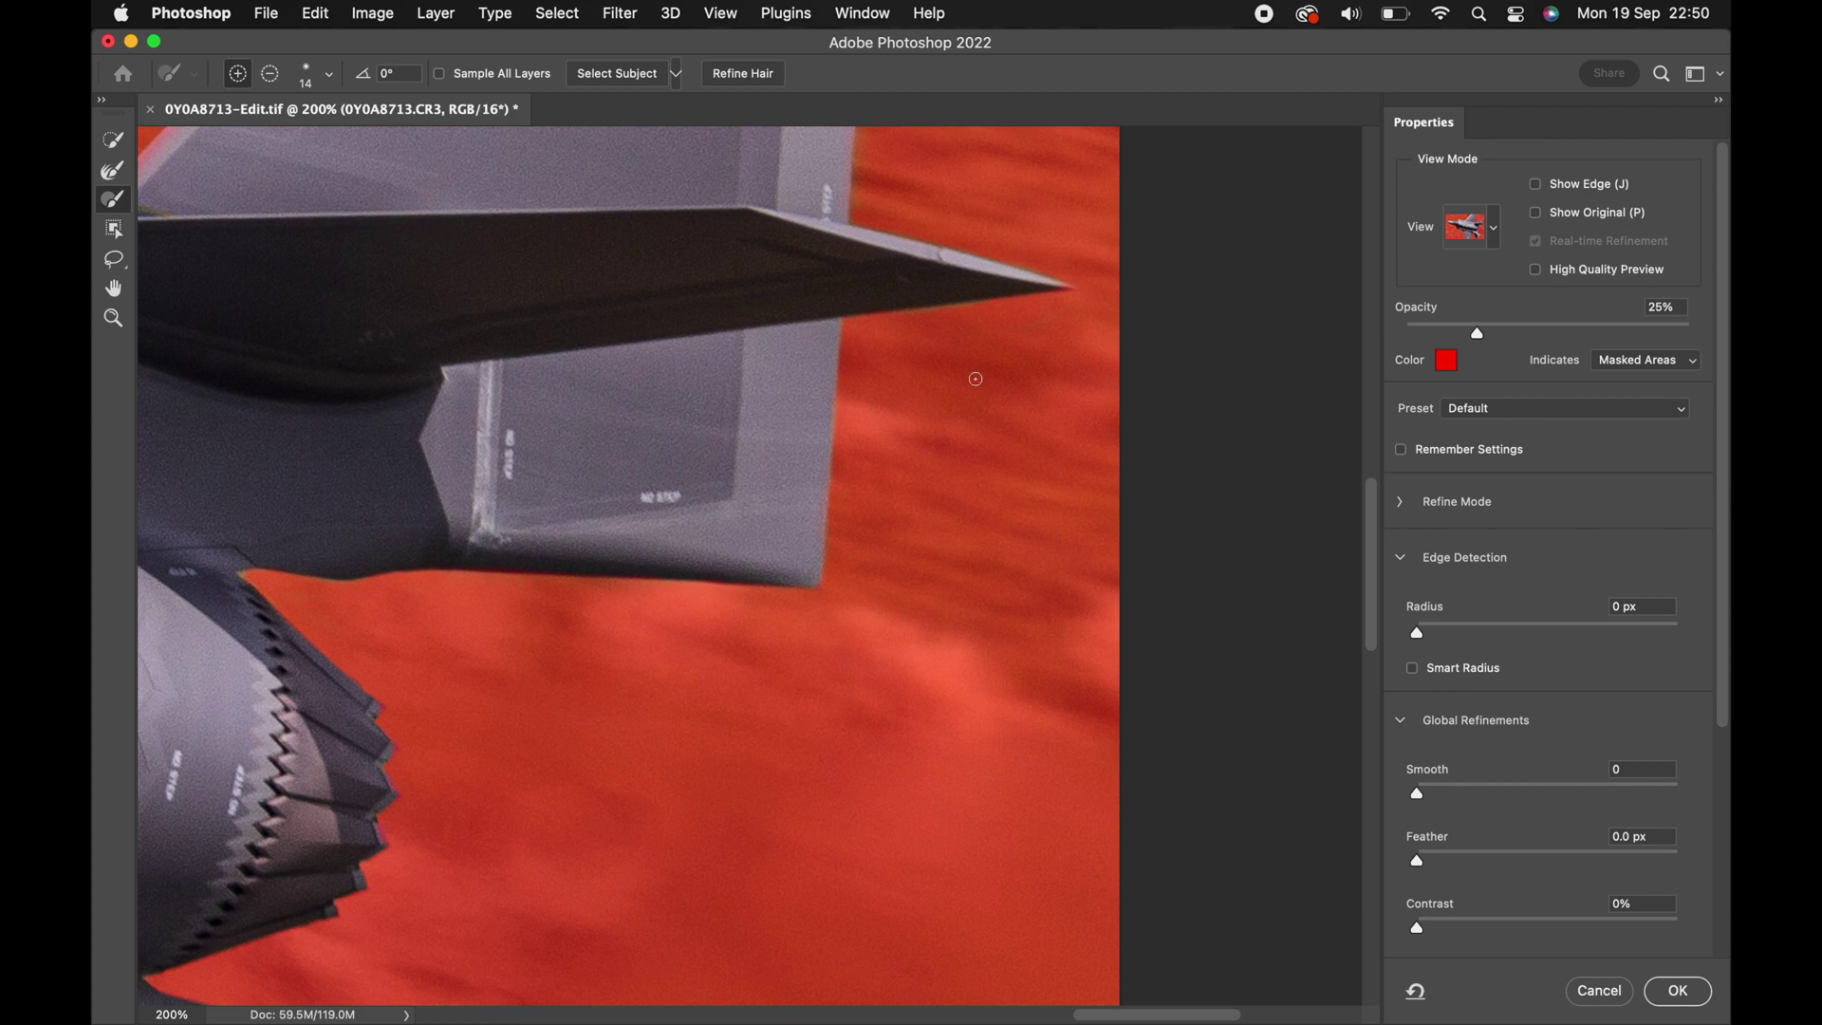
Subtract the background fringe along the tip and rear edge of the upper tail fin from the selection.
scroll(420, 193, "up", 5)
scroll(419, 193, "left", 2)
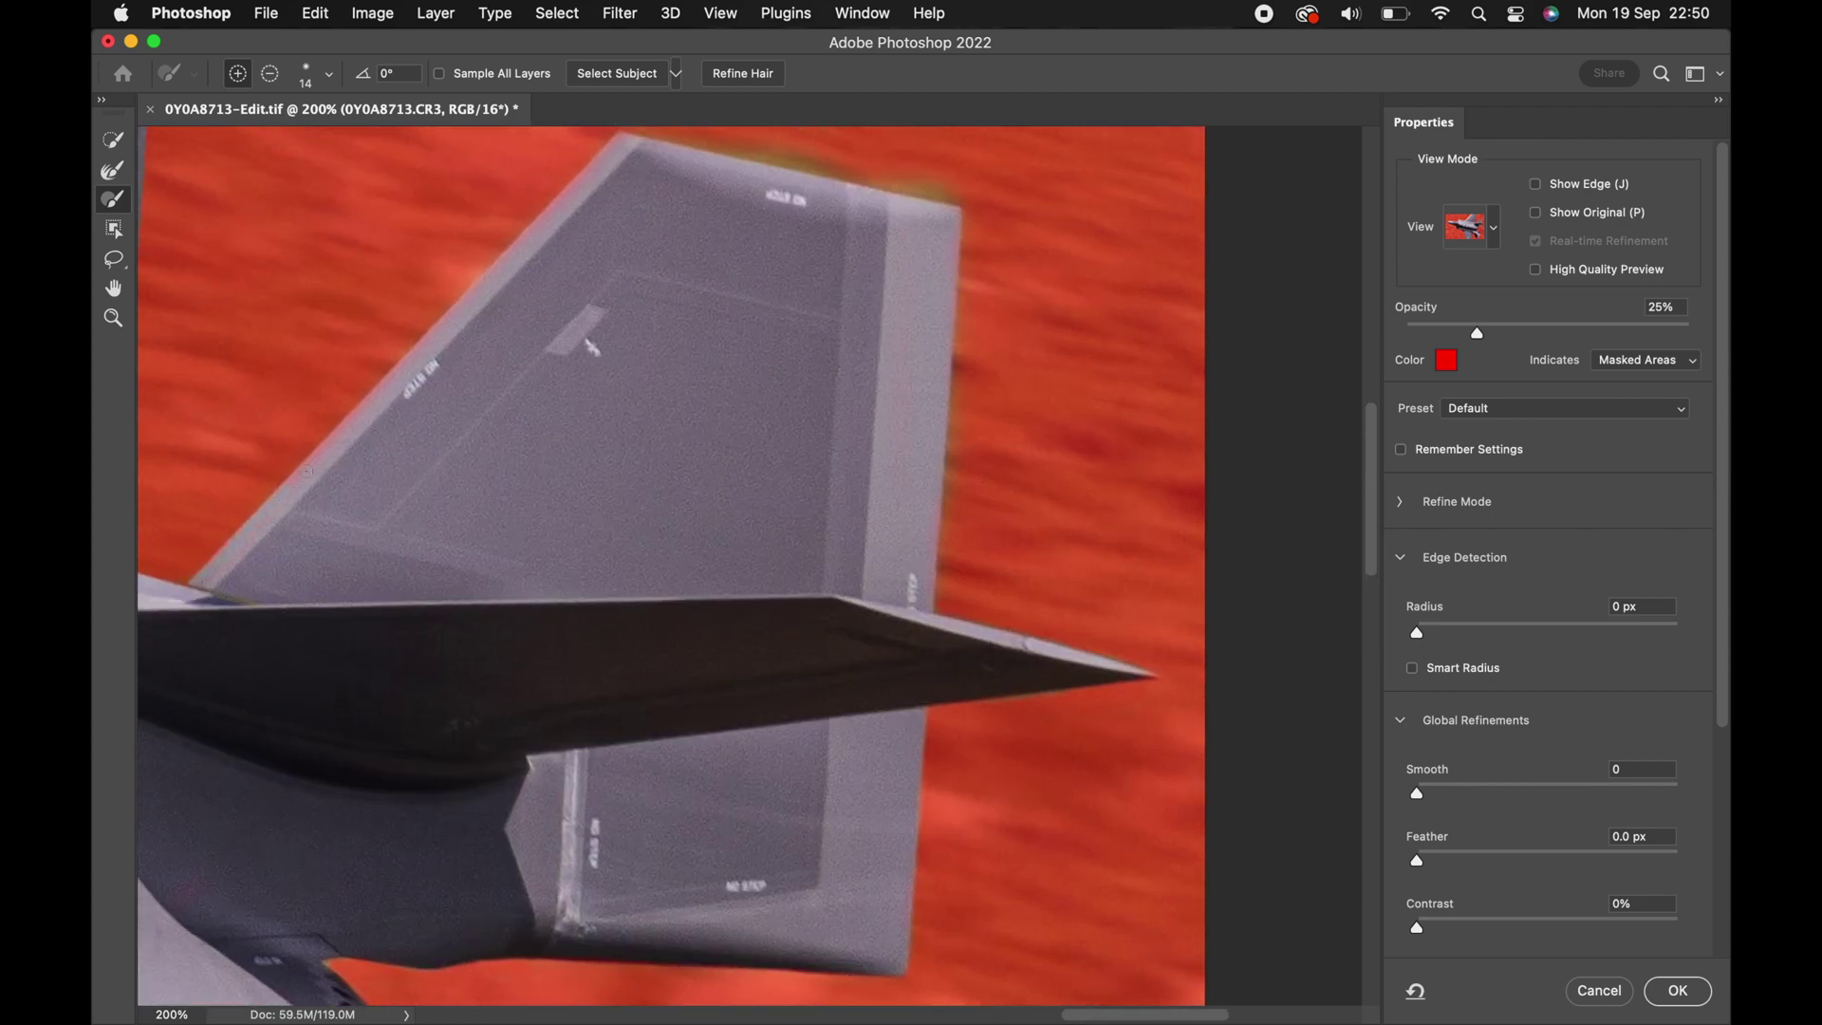
scroll(514, 258, "up", 2)
key("alt")
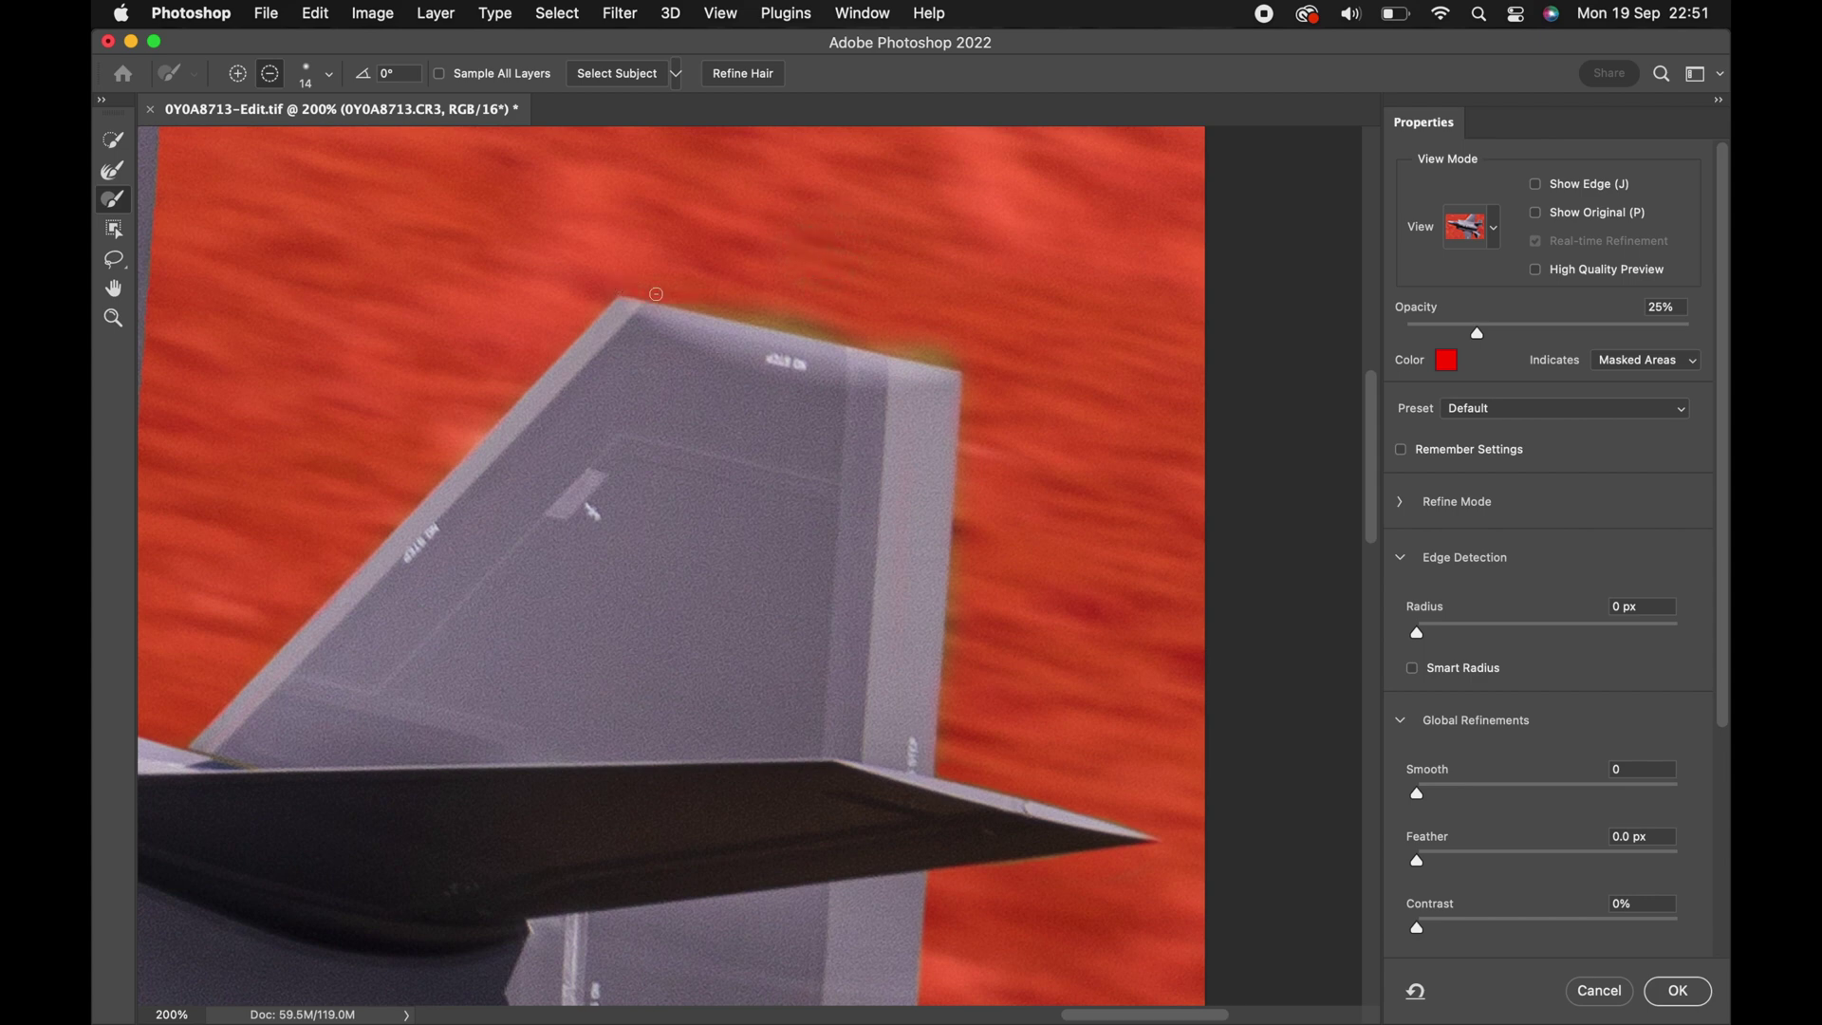
left_click_drag(953, 352, 670, 298)
key("super+plus")
key("super+minus")
key("super+minus")
key("super+minus")
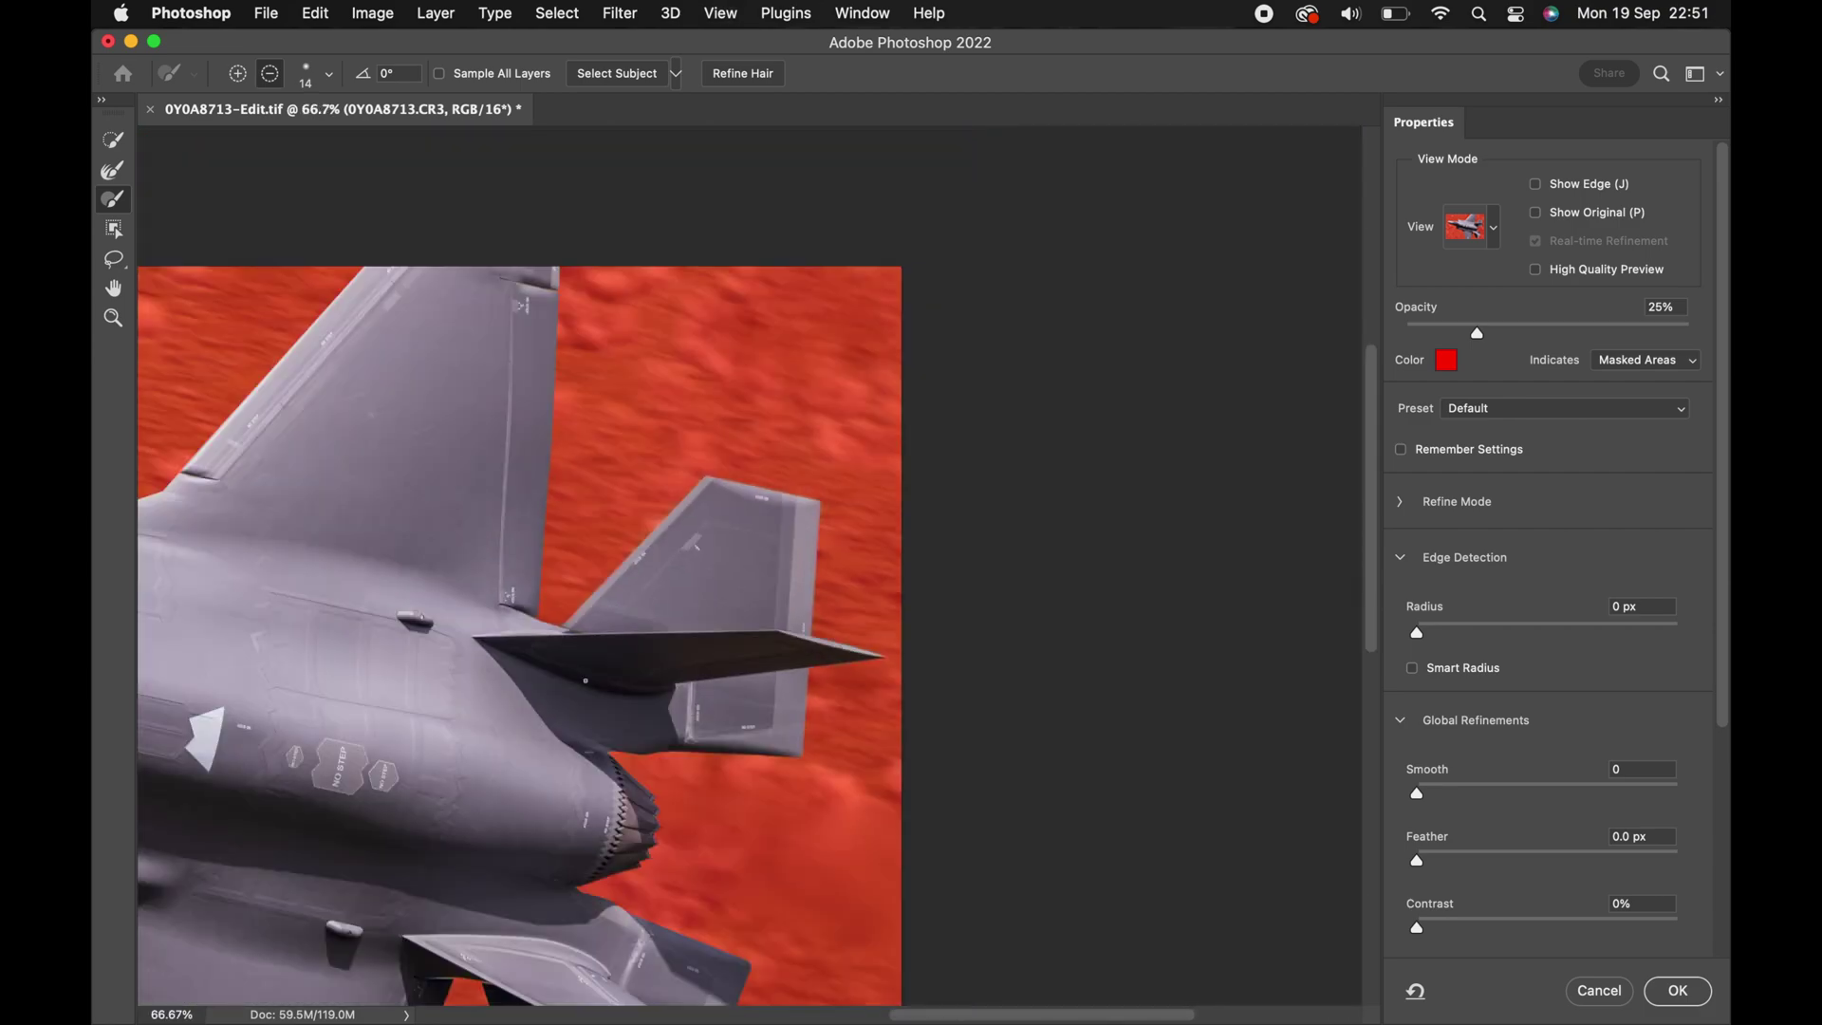
Refine the selection edge around the lower tail fin's outer corner and accept the Select and Mask result.
key("super+plus")
key("super+plus")
left_click_drag(1371, 465, 1370, 672)
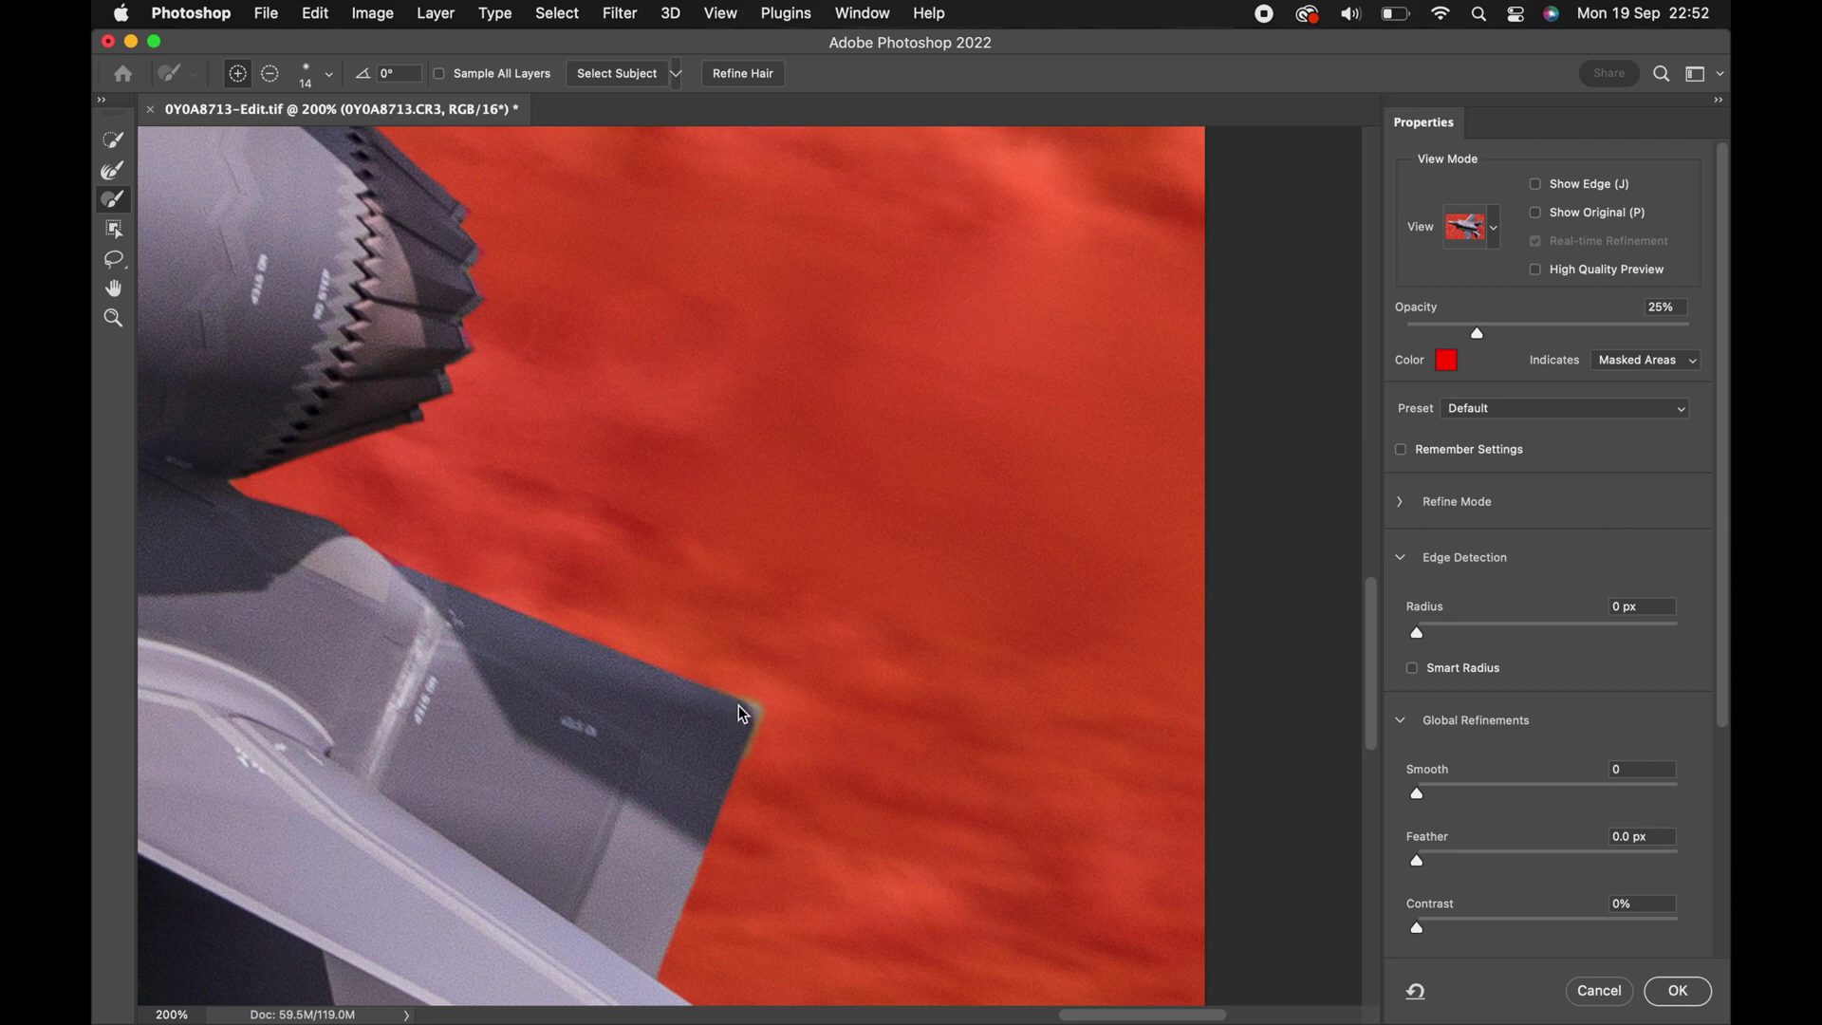
key("alt")
key("alt")
key("super+0")
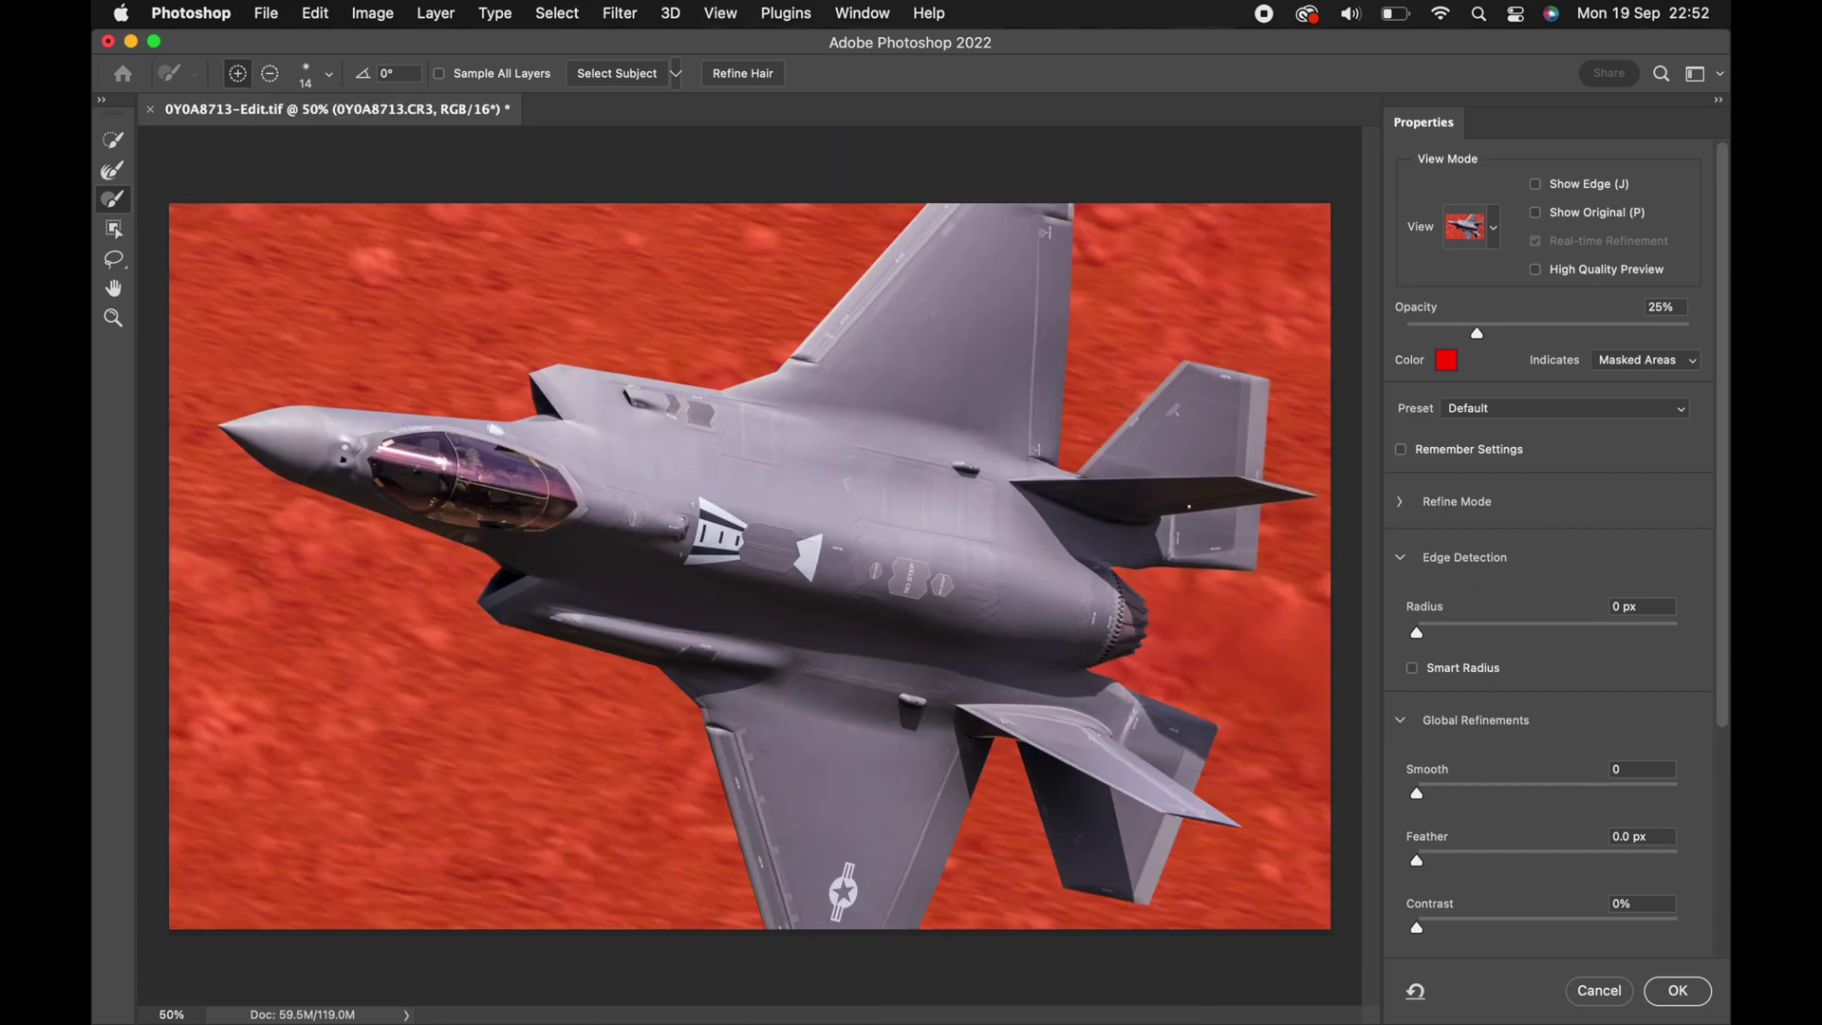
left_click(1677, 993)
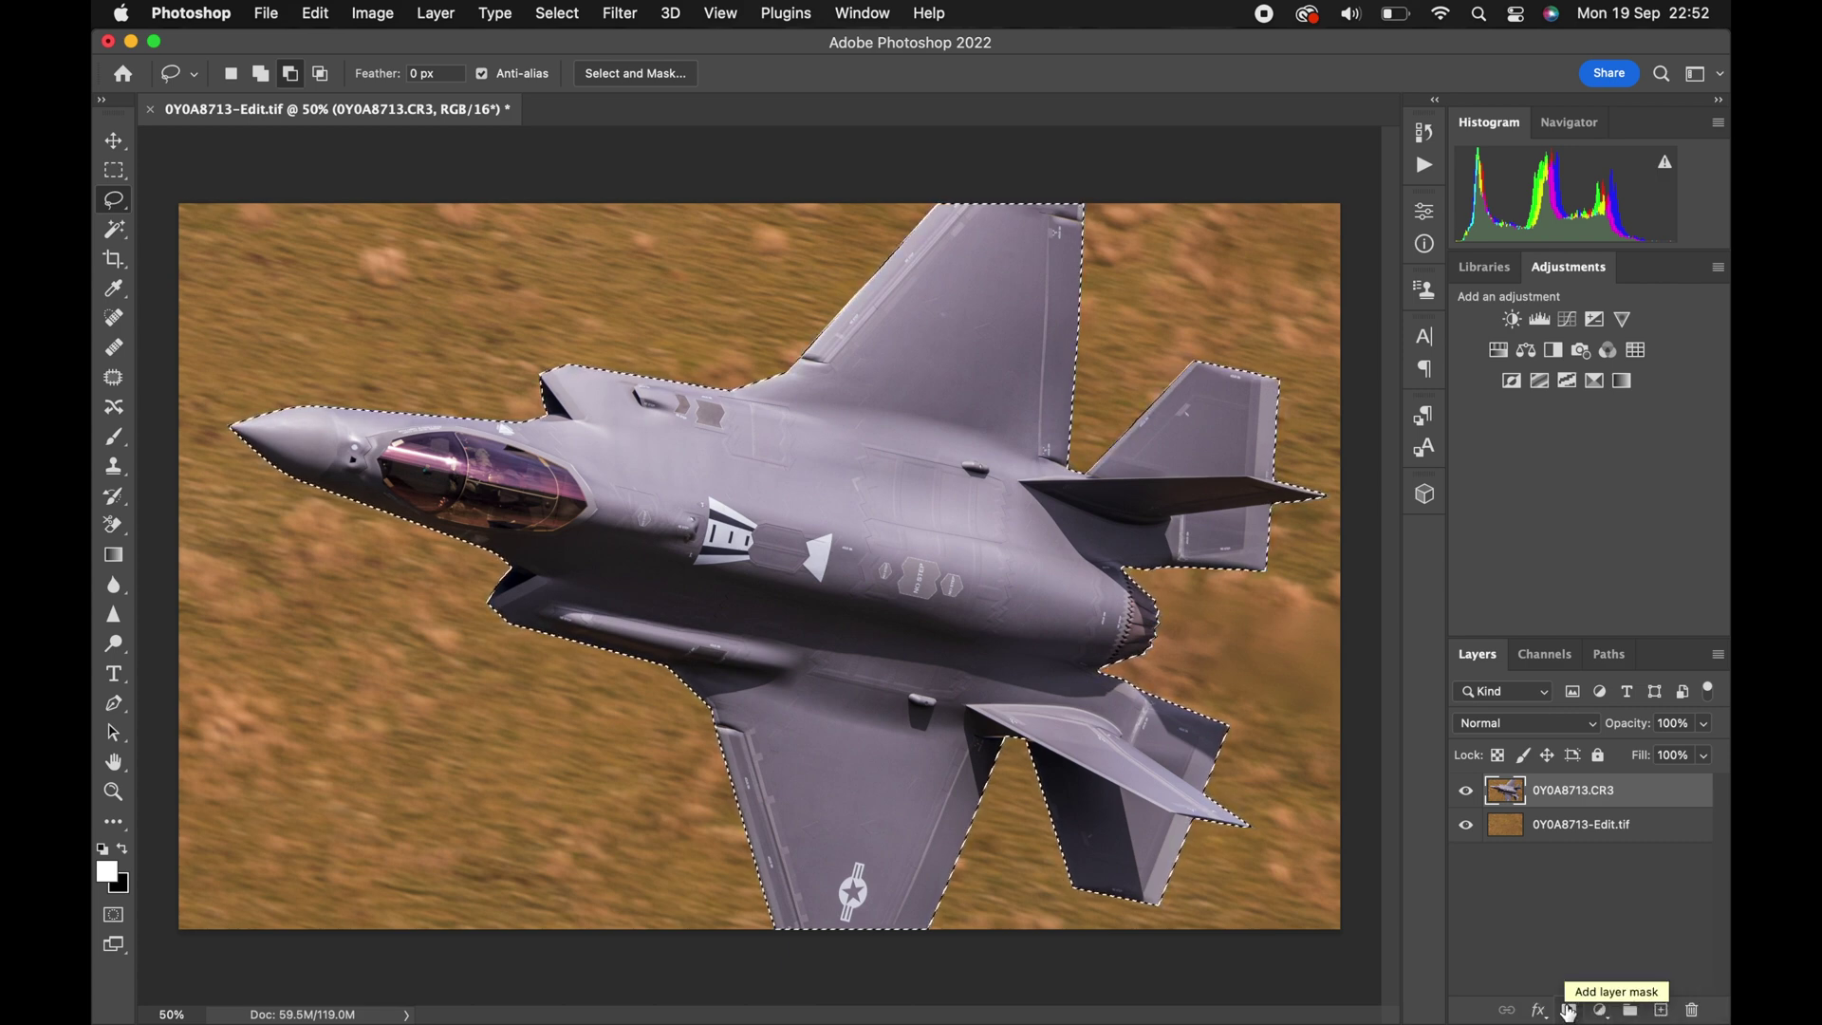
Add a layer mask from the jet selection to the 0Y0A8713.CR3 layer and toggle the blurred background layer's visibility.
left_click(1569, 1011)
left_click_drag(1557, 796, 1558, 839)
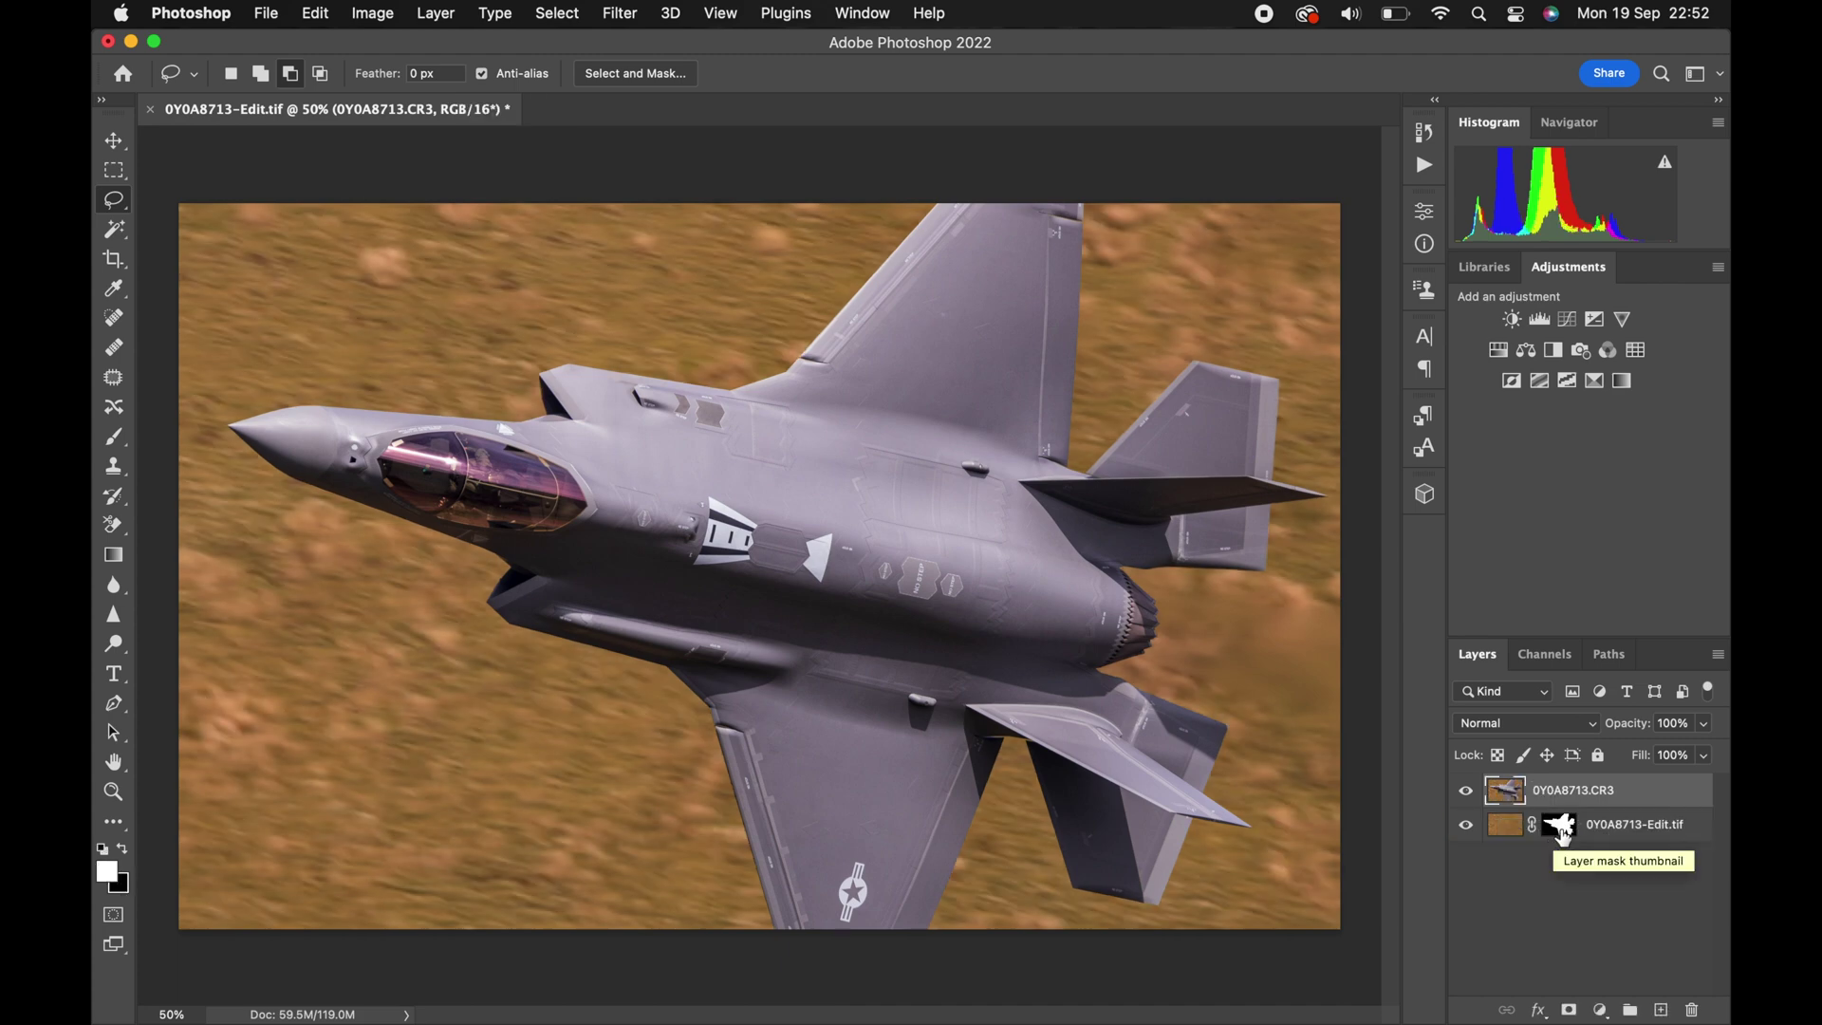
left_click_drag(1564, 837, 1564, 795)
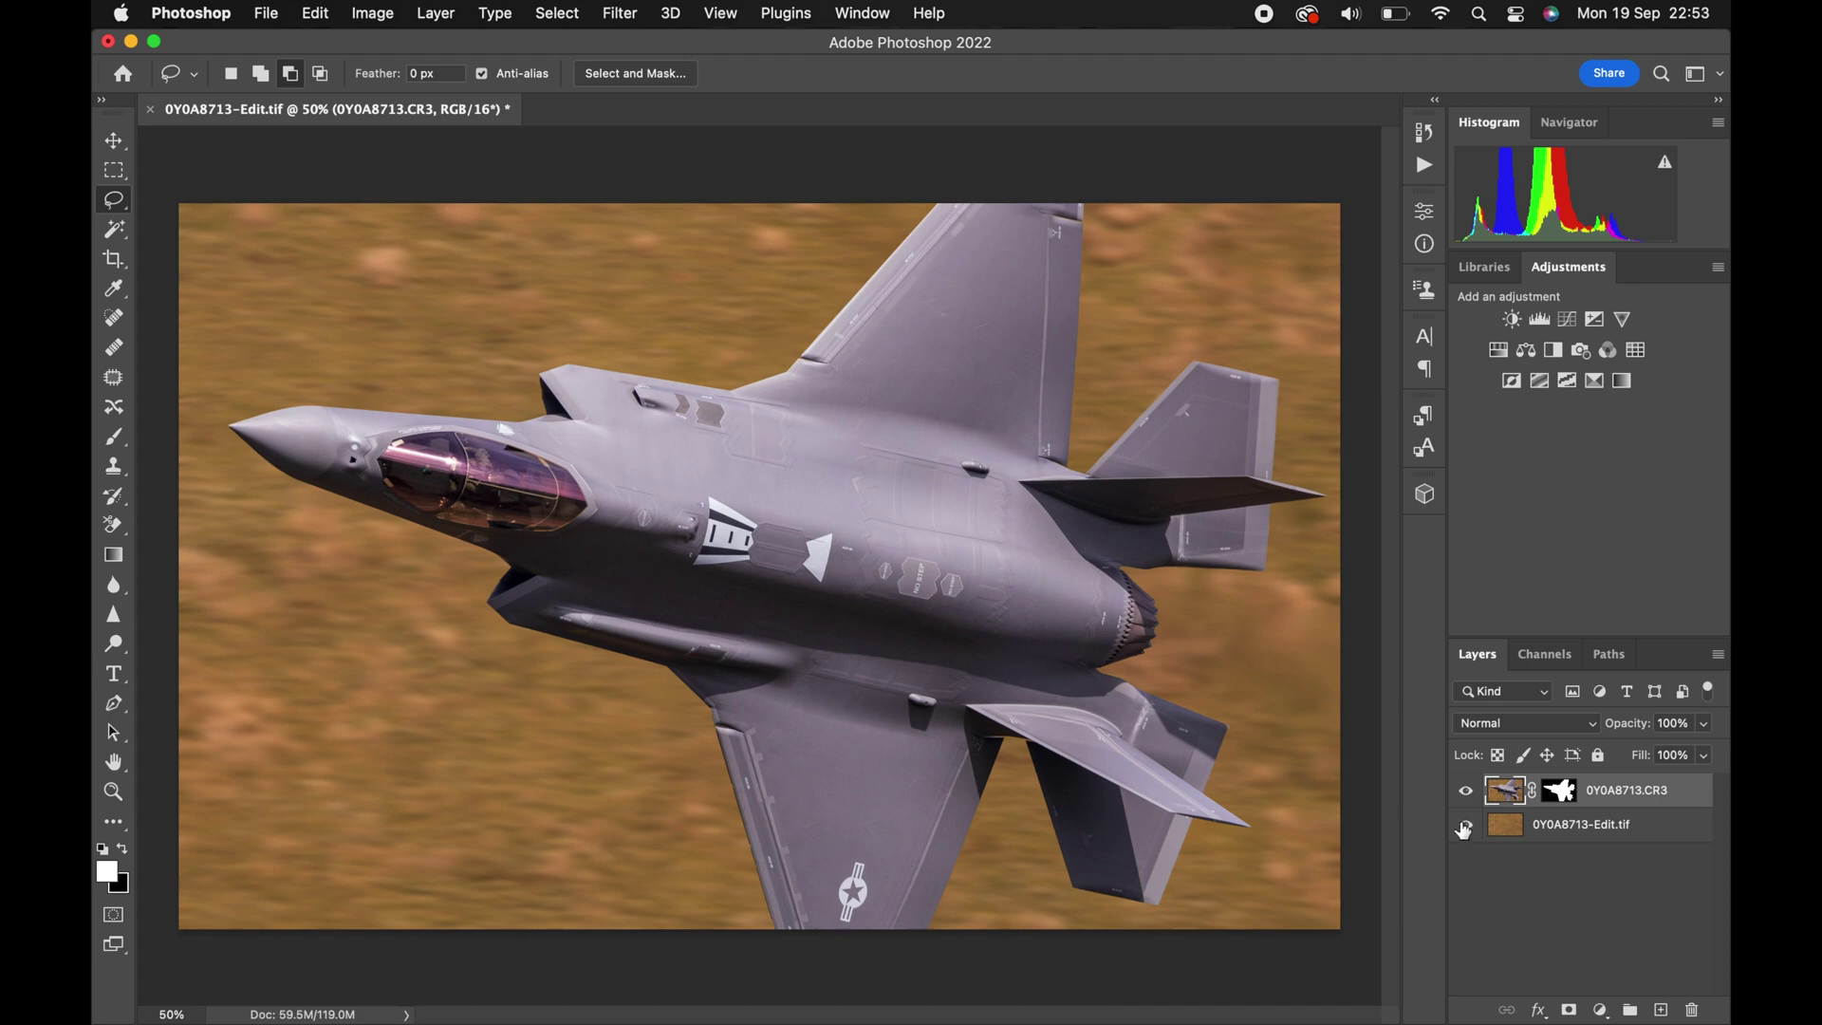
left_click(1466, 825)
left_click(1466, 827)
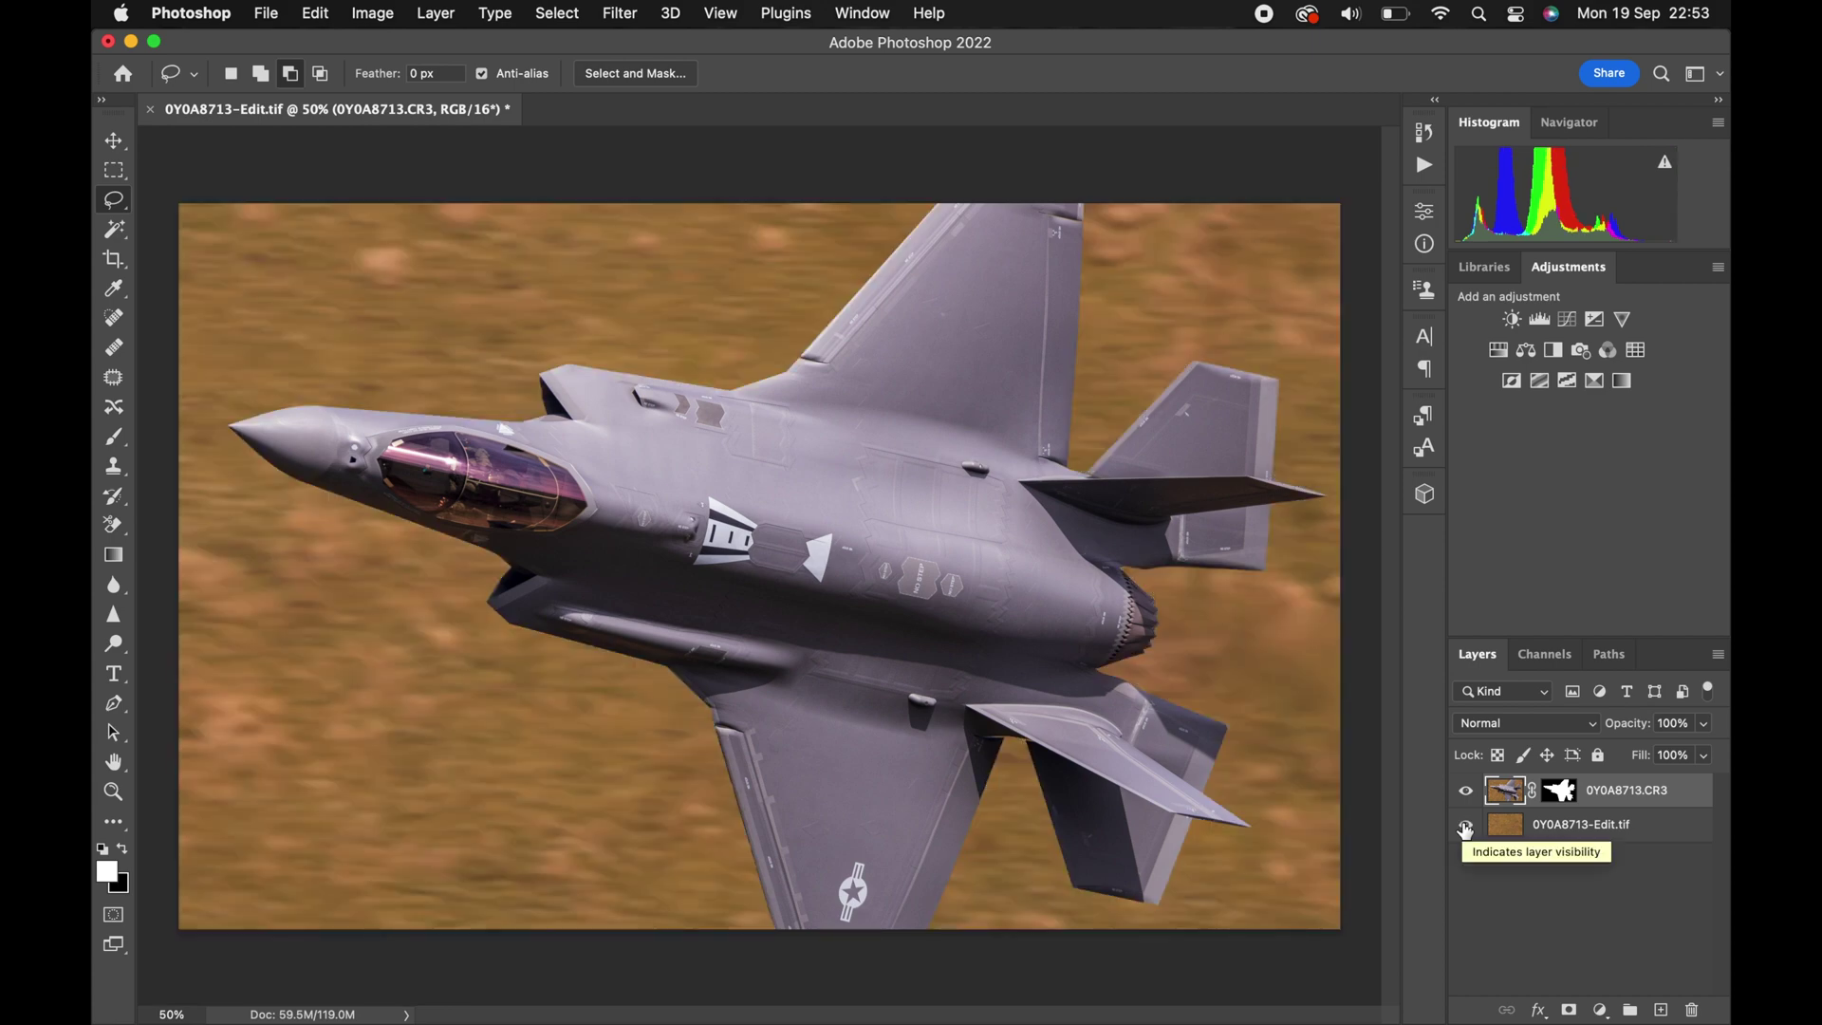
Flatten the composite into a single layer and save the changes to 0Y0A8713-Edit.tif while closing it.
left_click(435, 14)
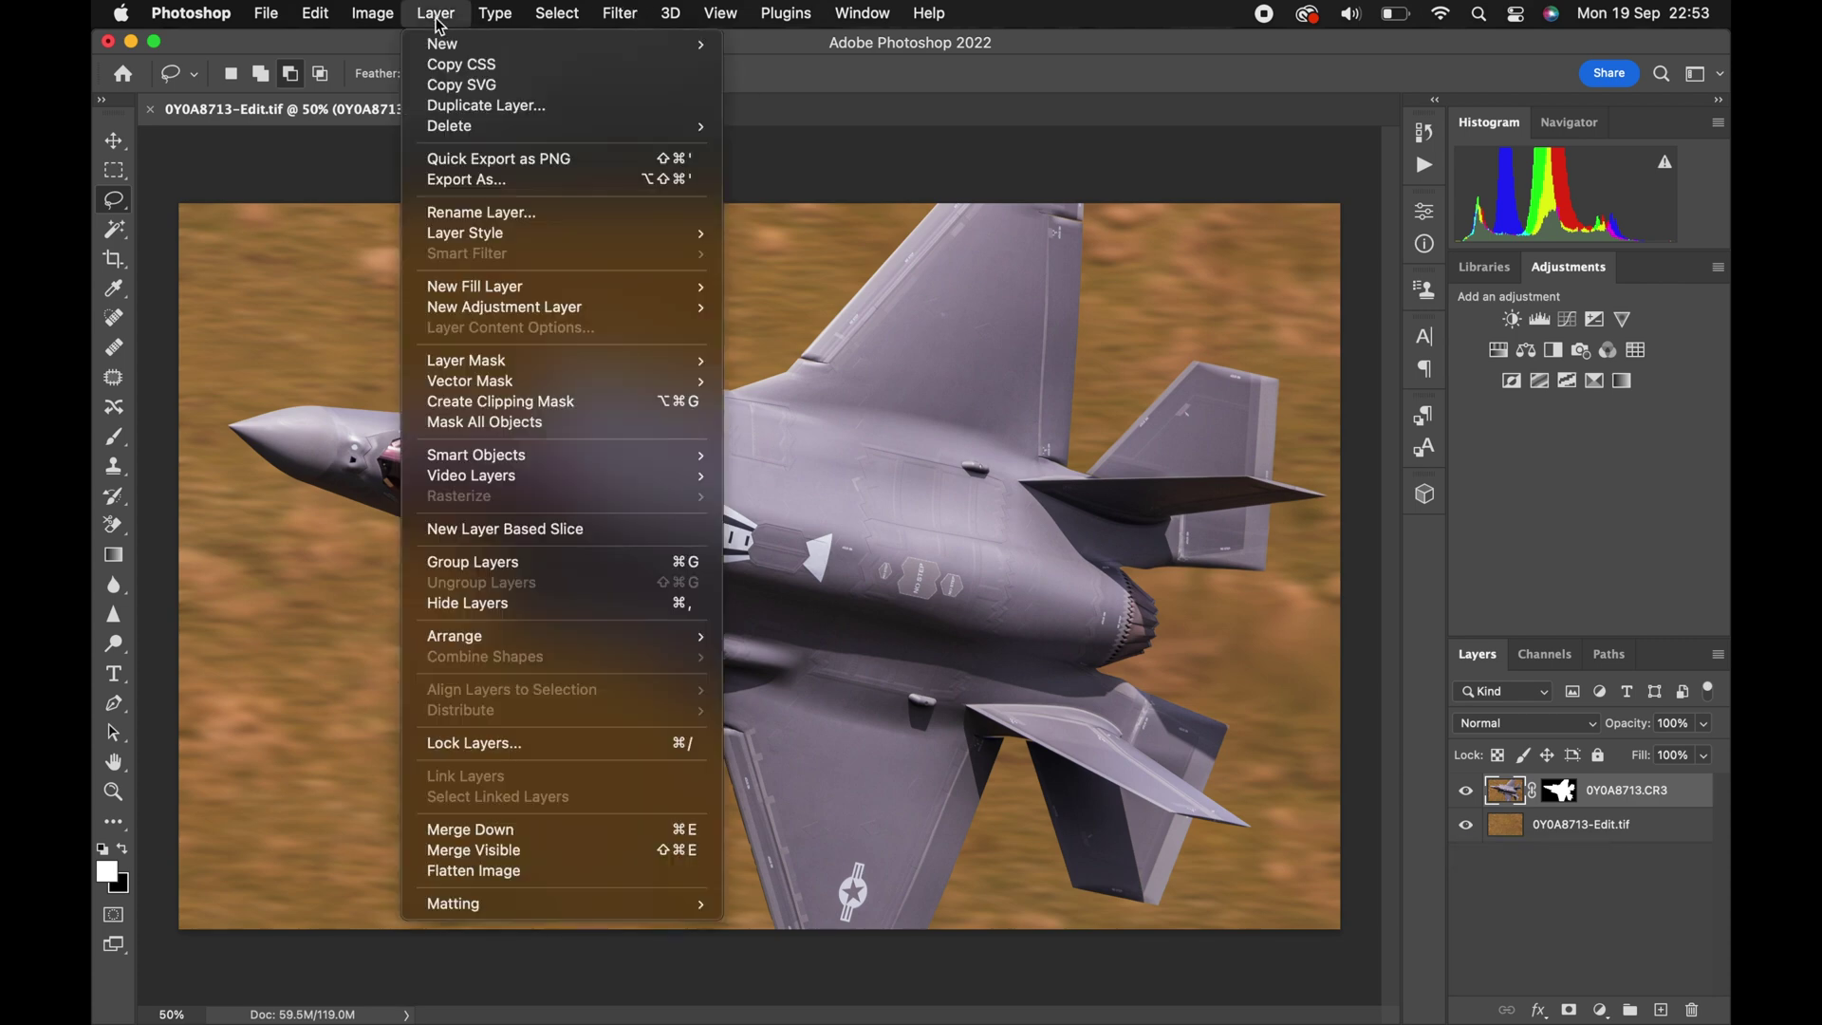
left_click(496, 872)
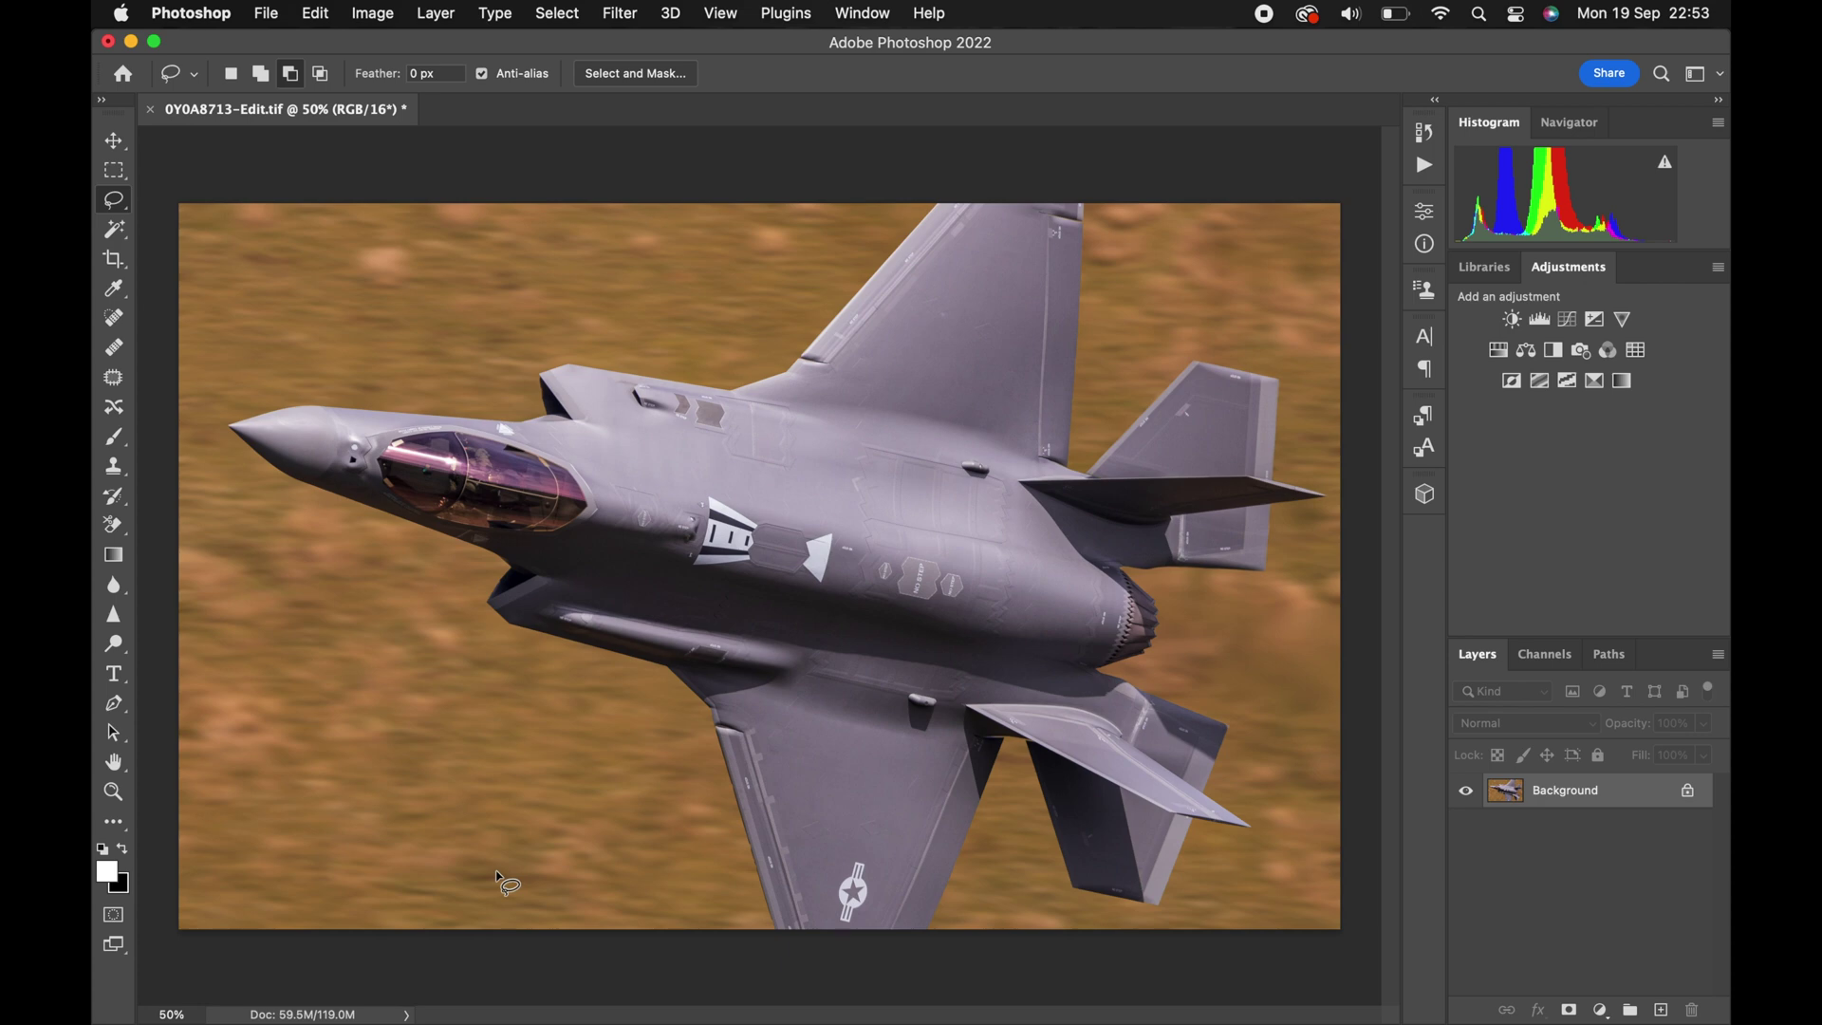
left_click(153, 112)
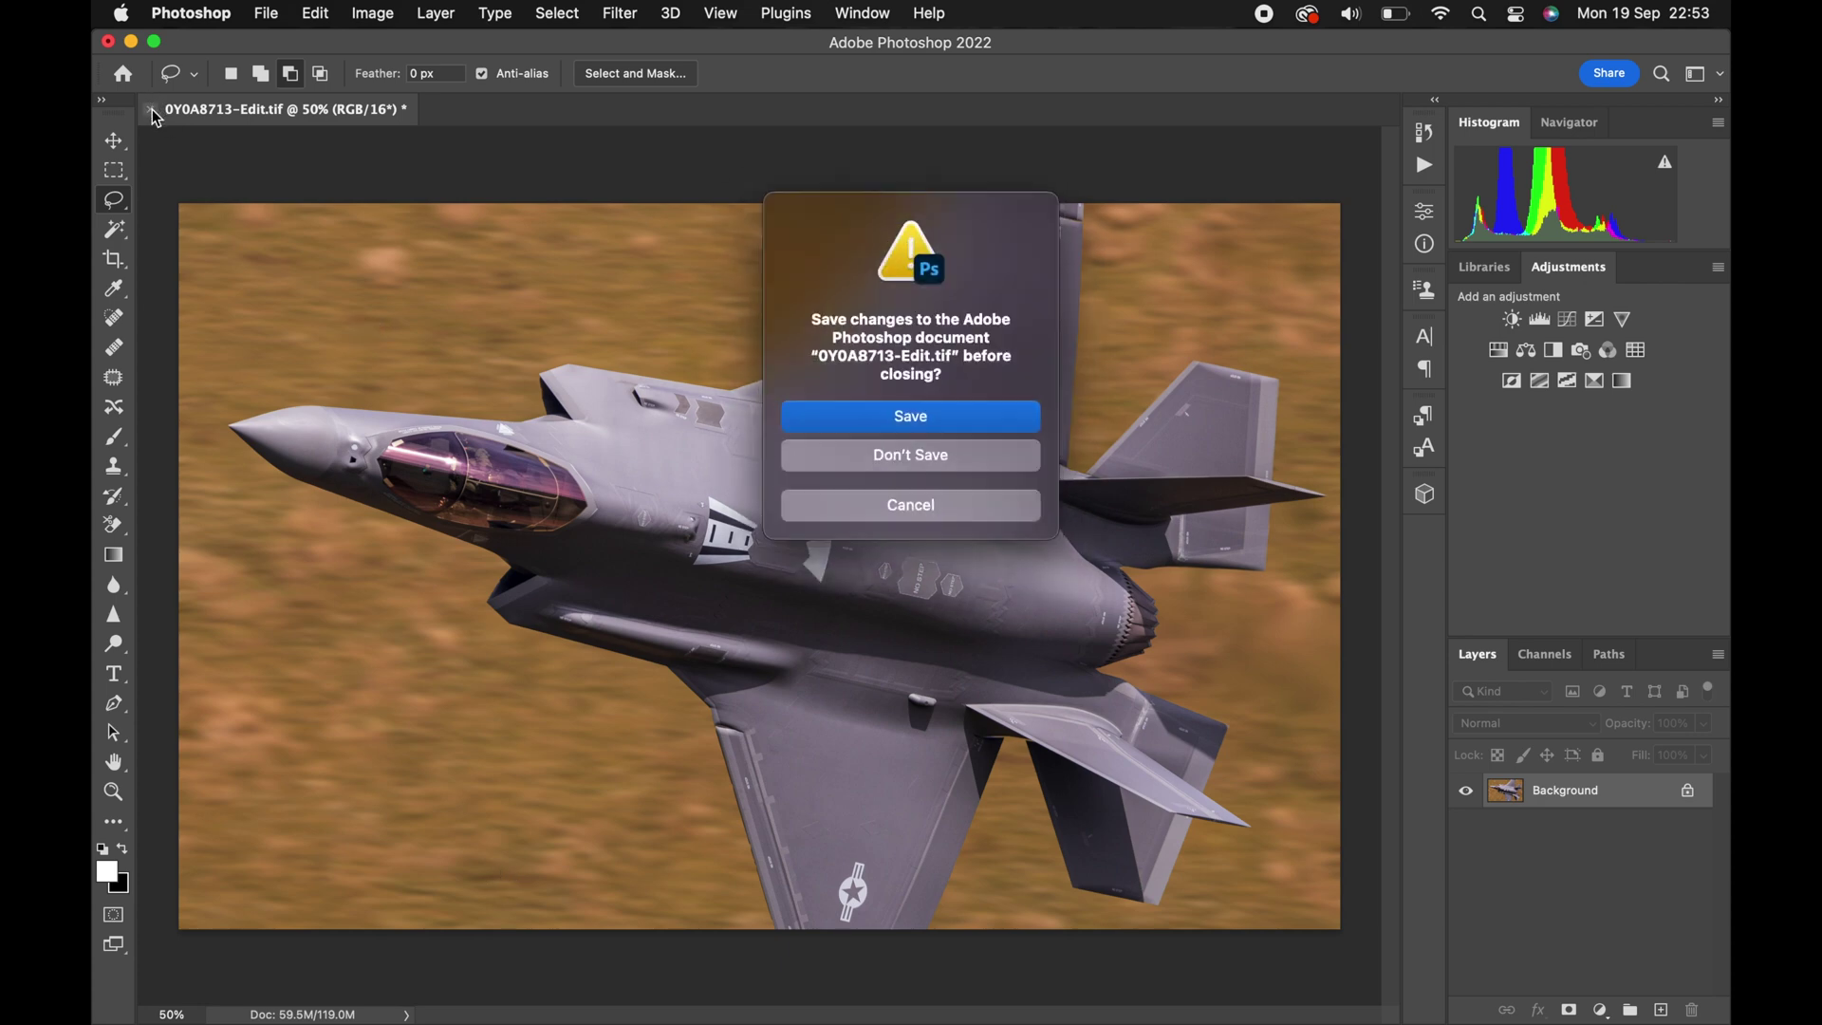
left_click(927, 428)
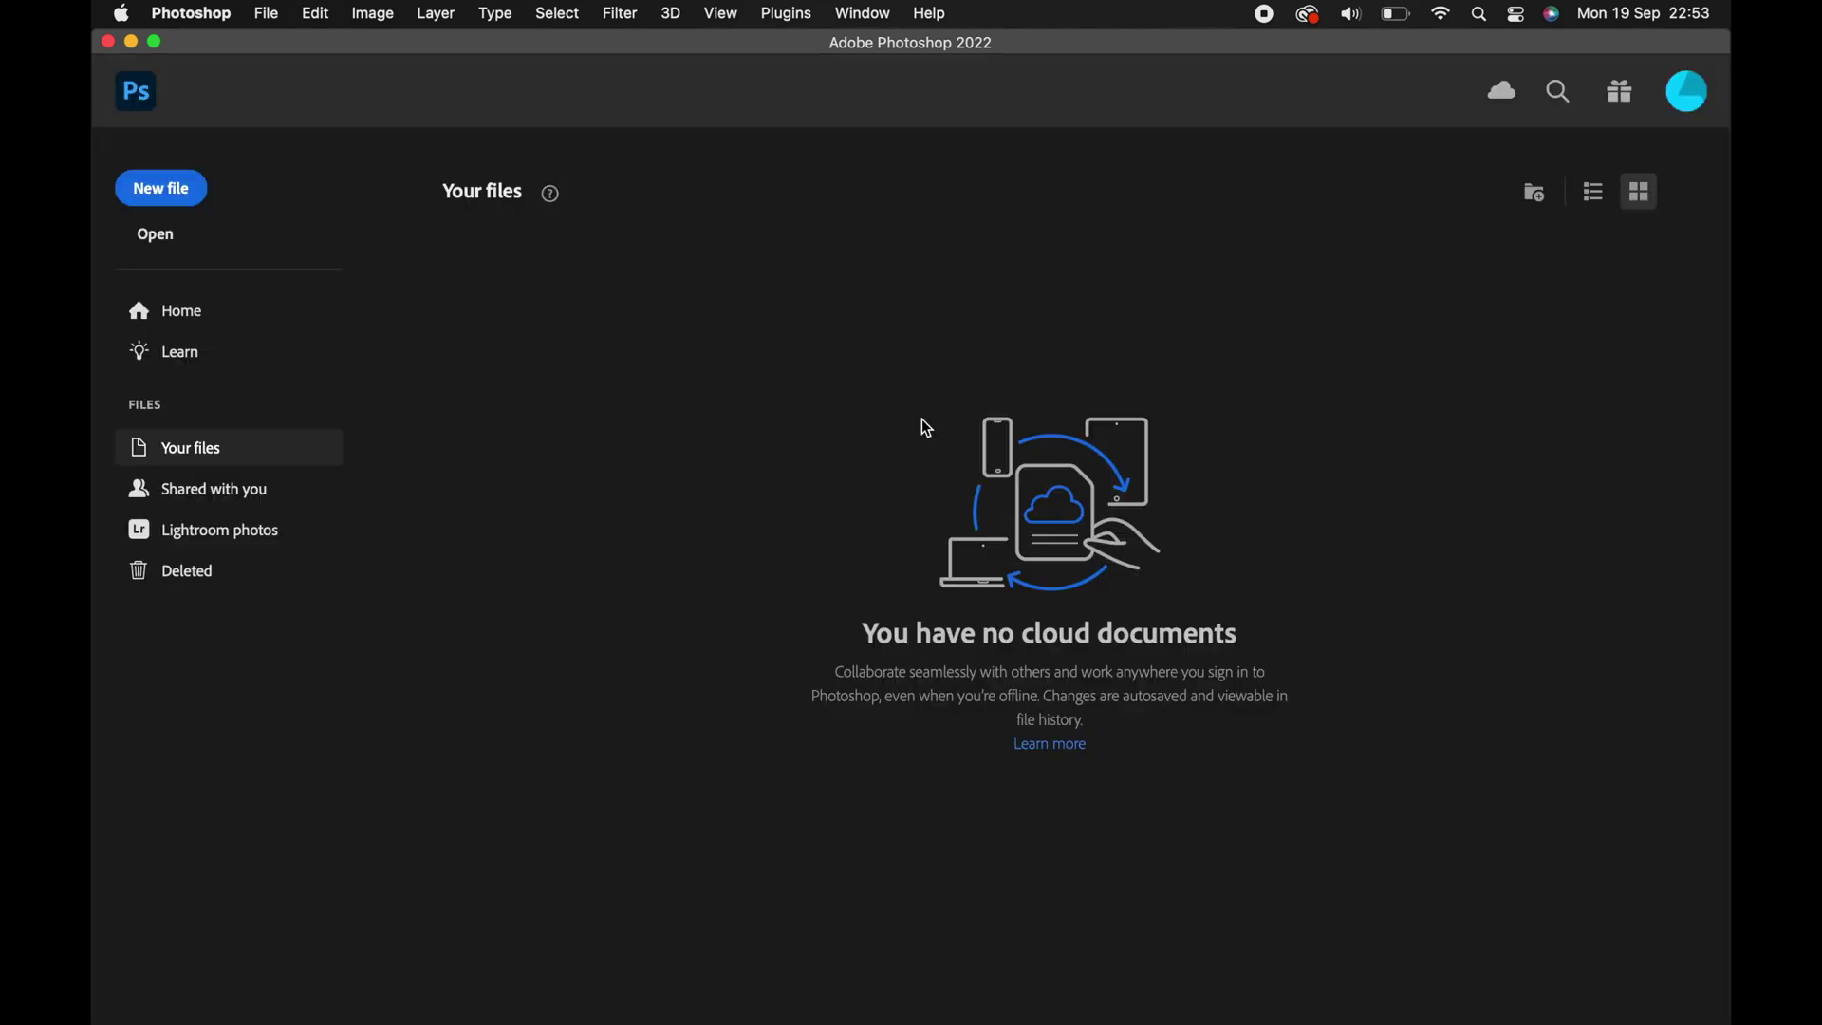
Switch to Lightroom Classic and set the composite's Texture to +40 and Dehaze to +10.
mouse_move(557, 1016)
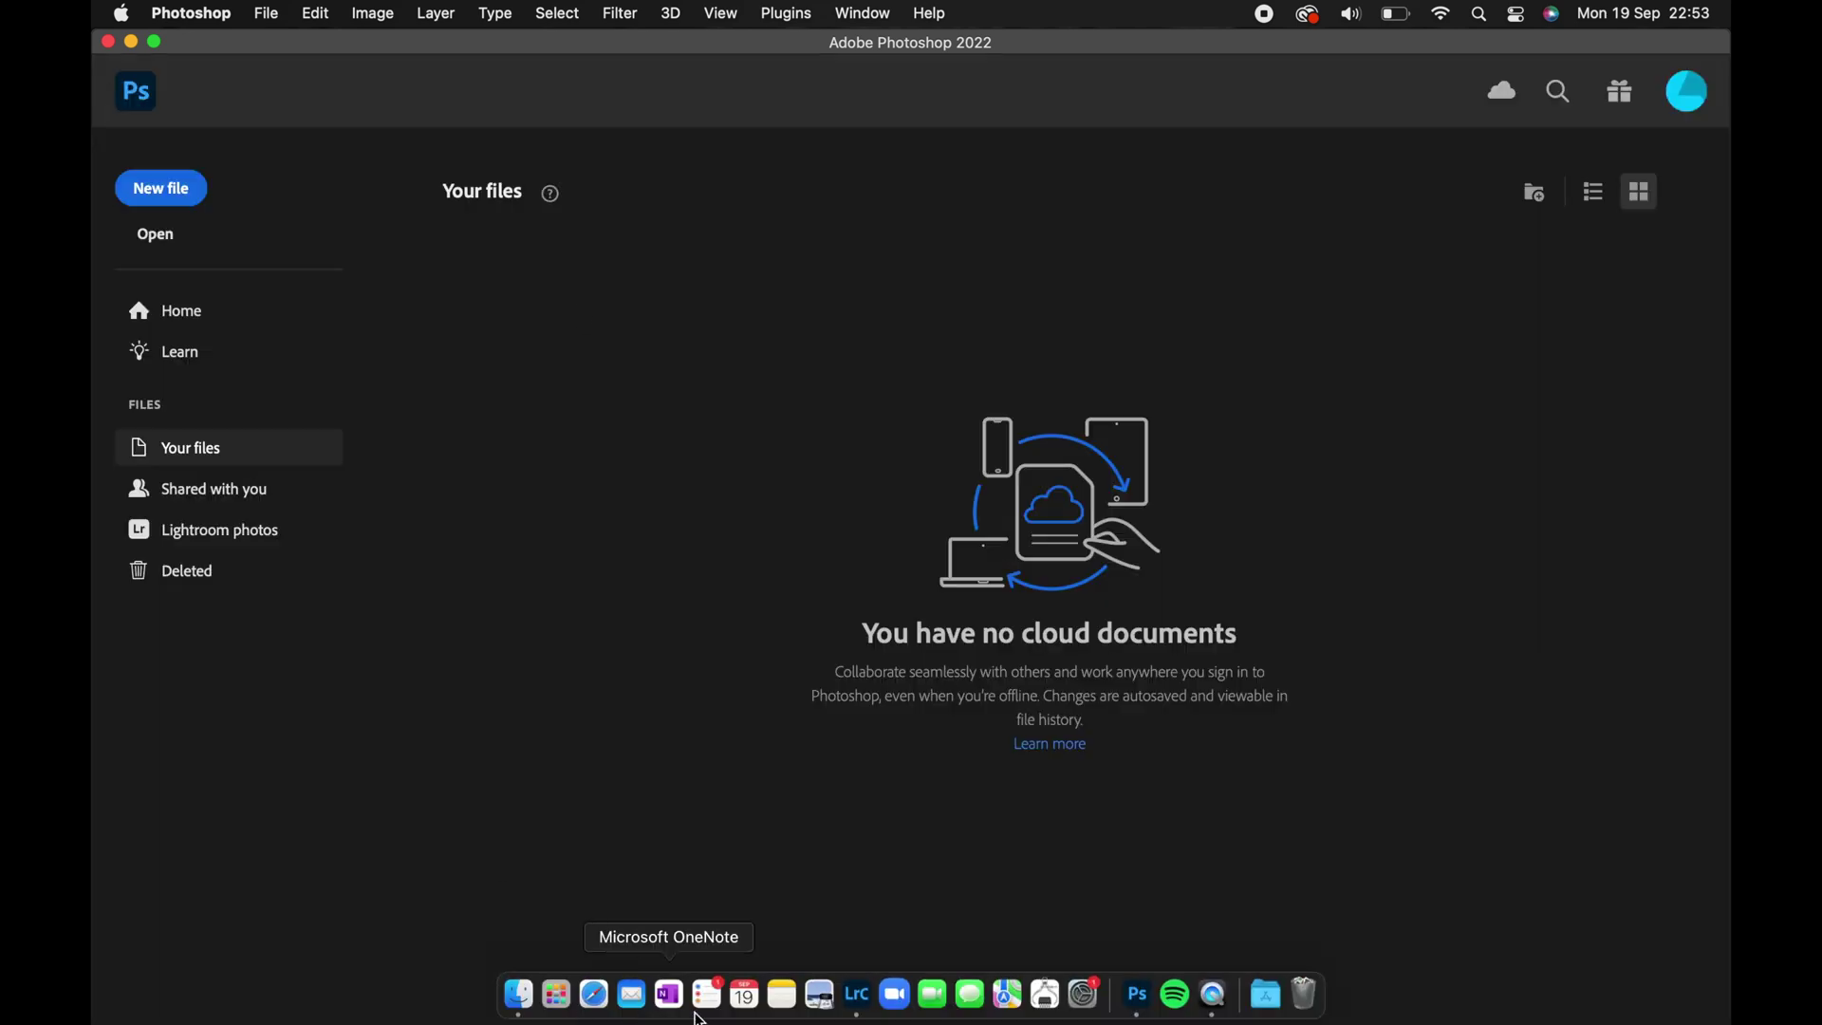
left_click(859, 997)
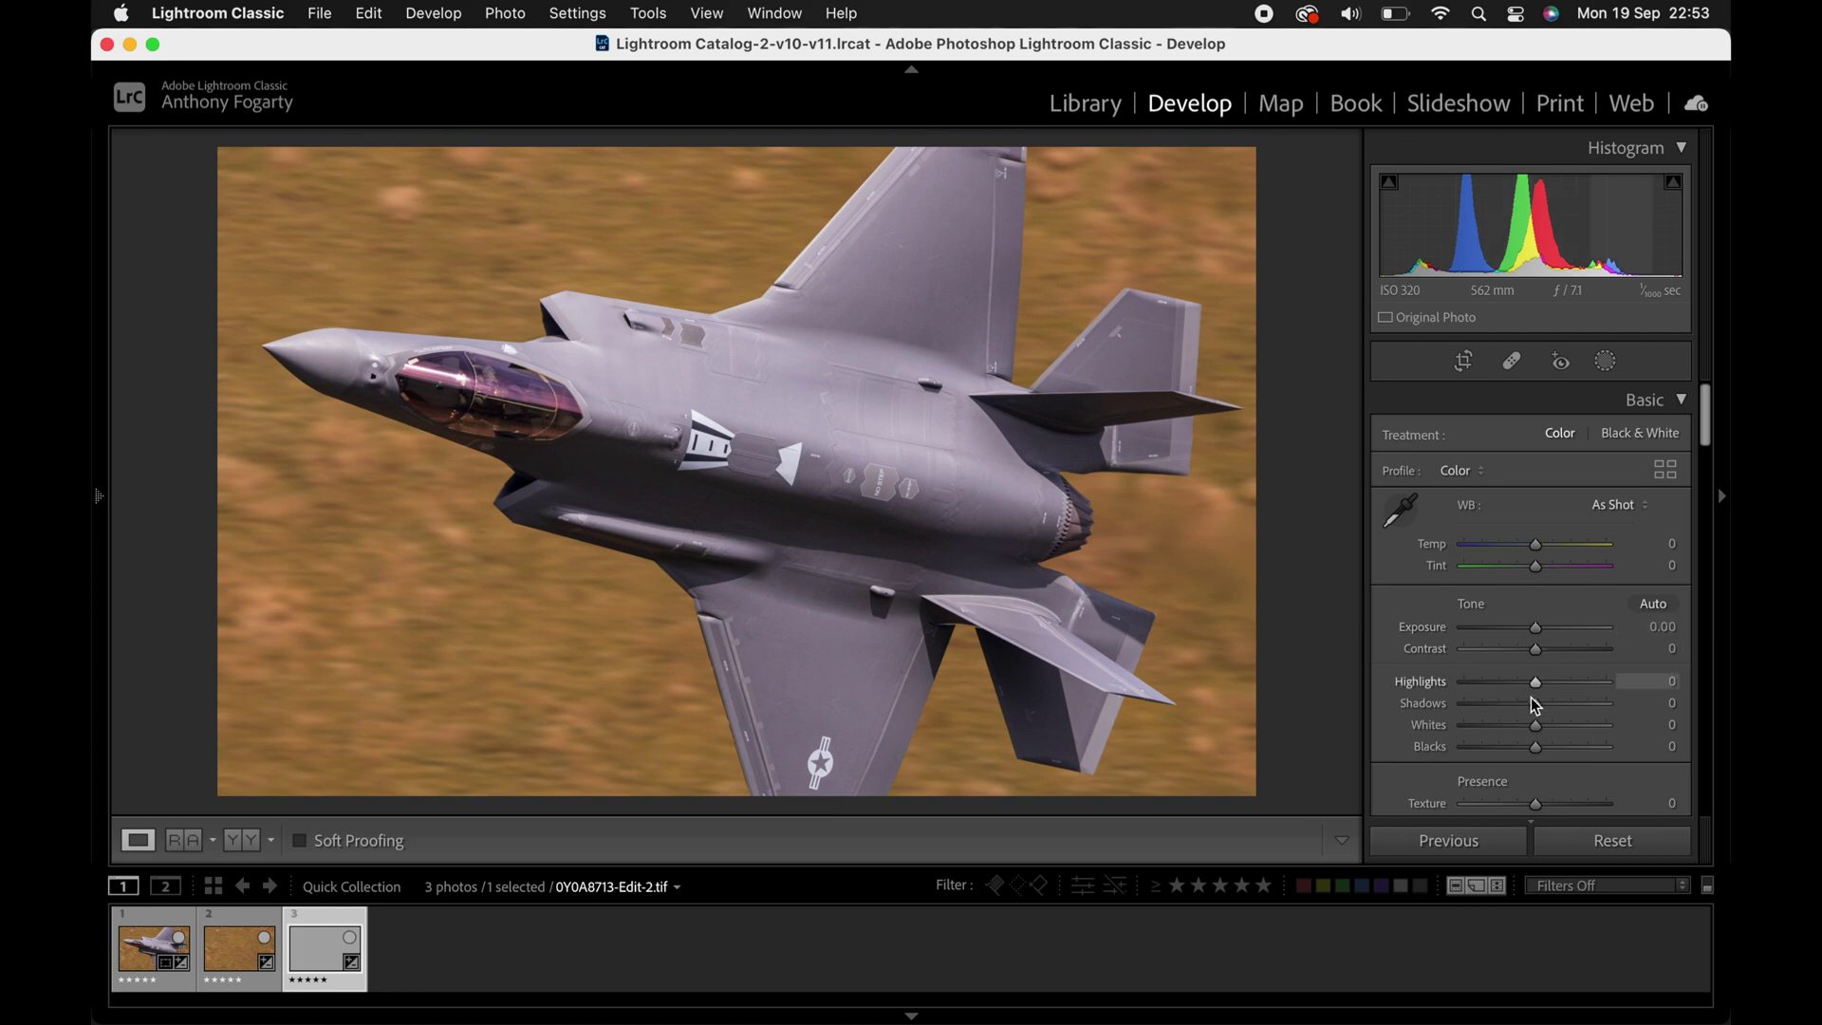
left_click_drag(1703, 412, 1703, 437)
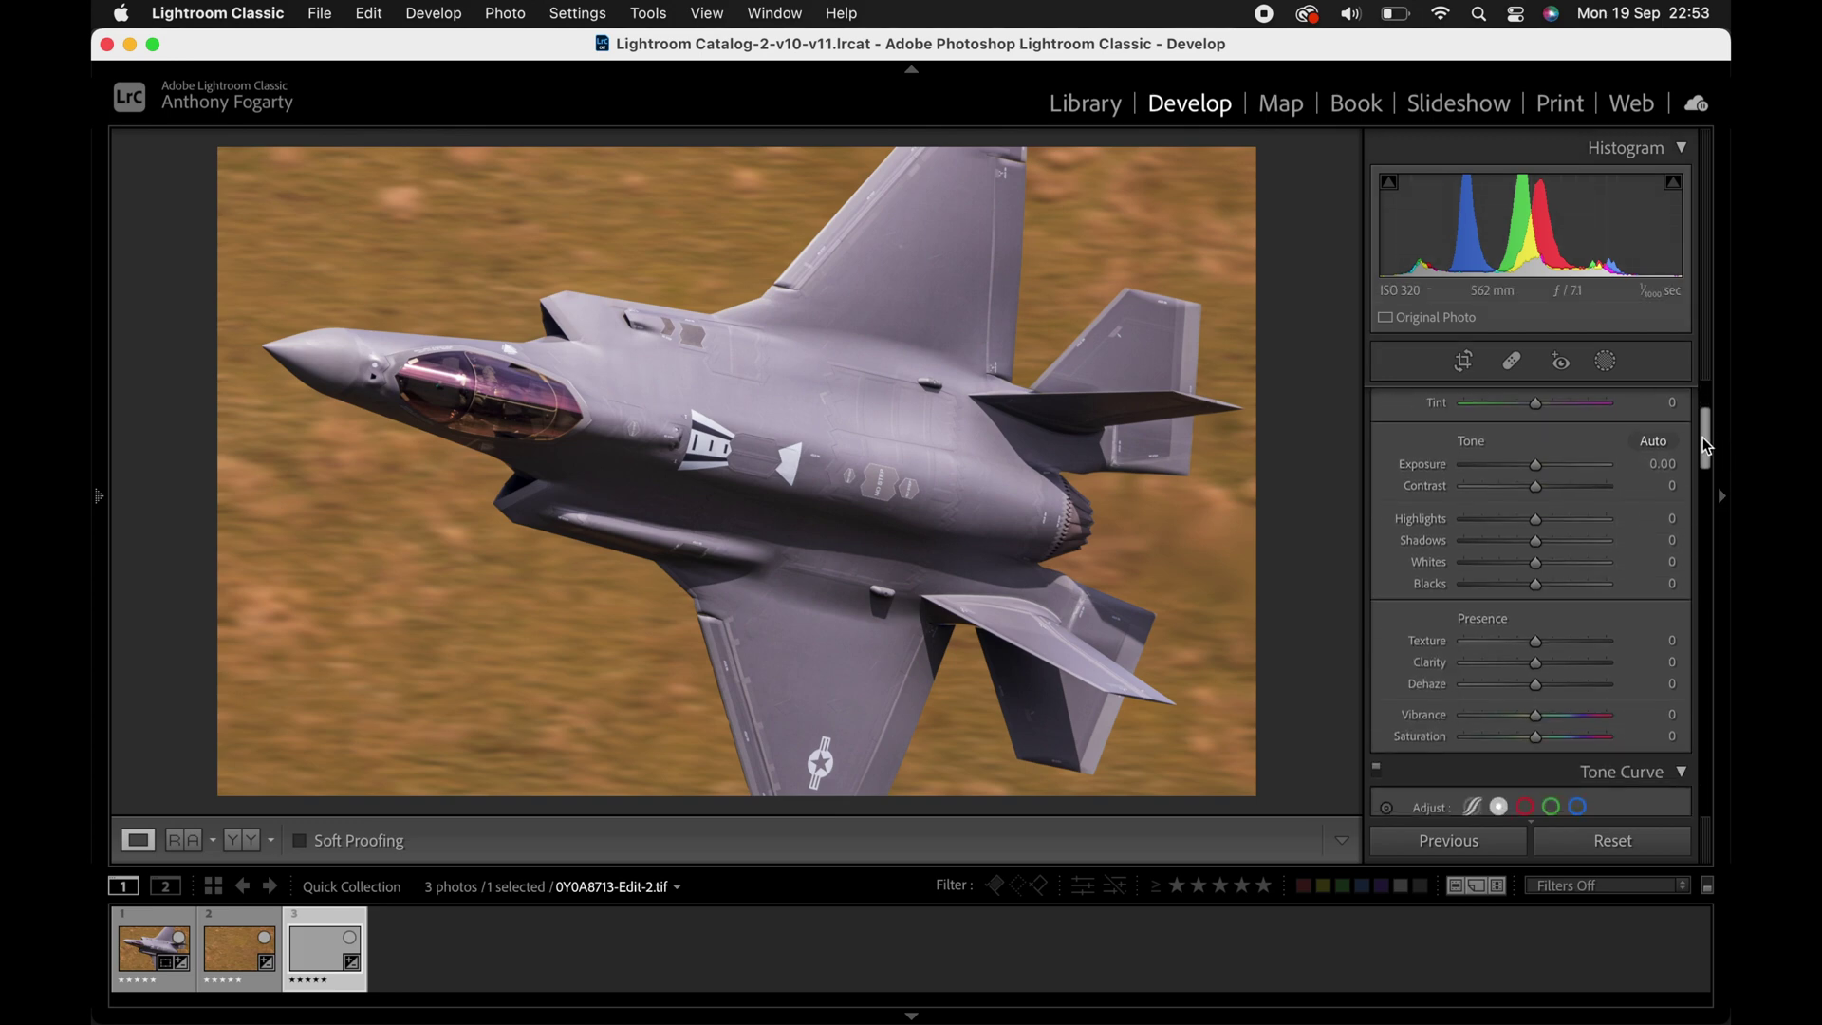
left_click_drag(1537, 638, 1565, 637)
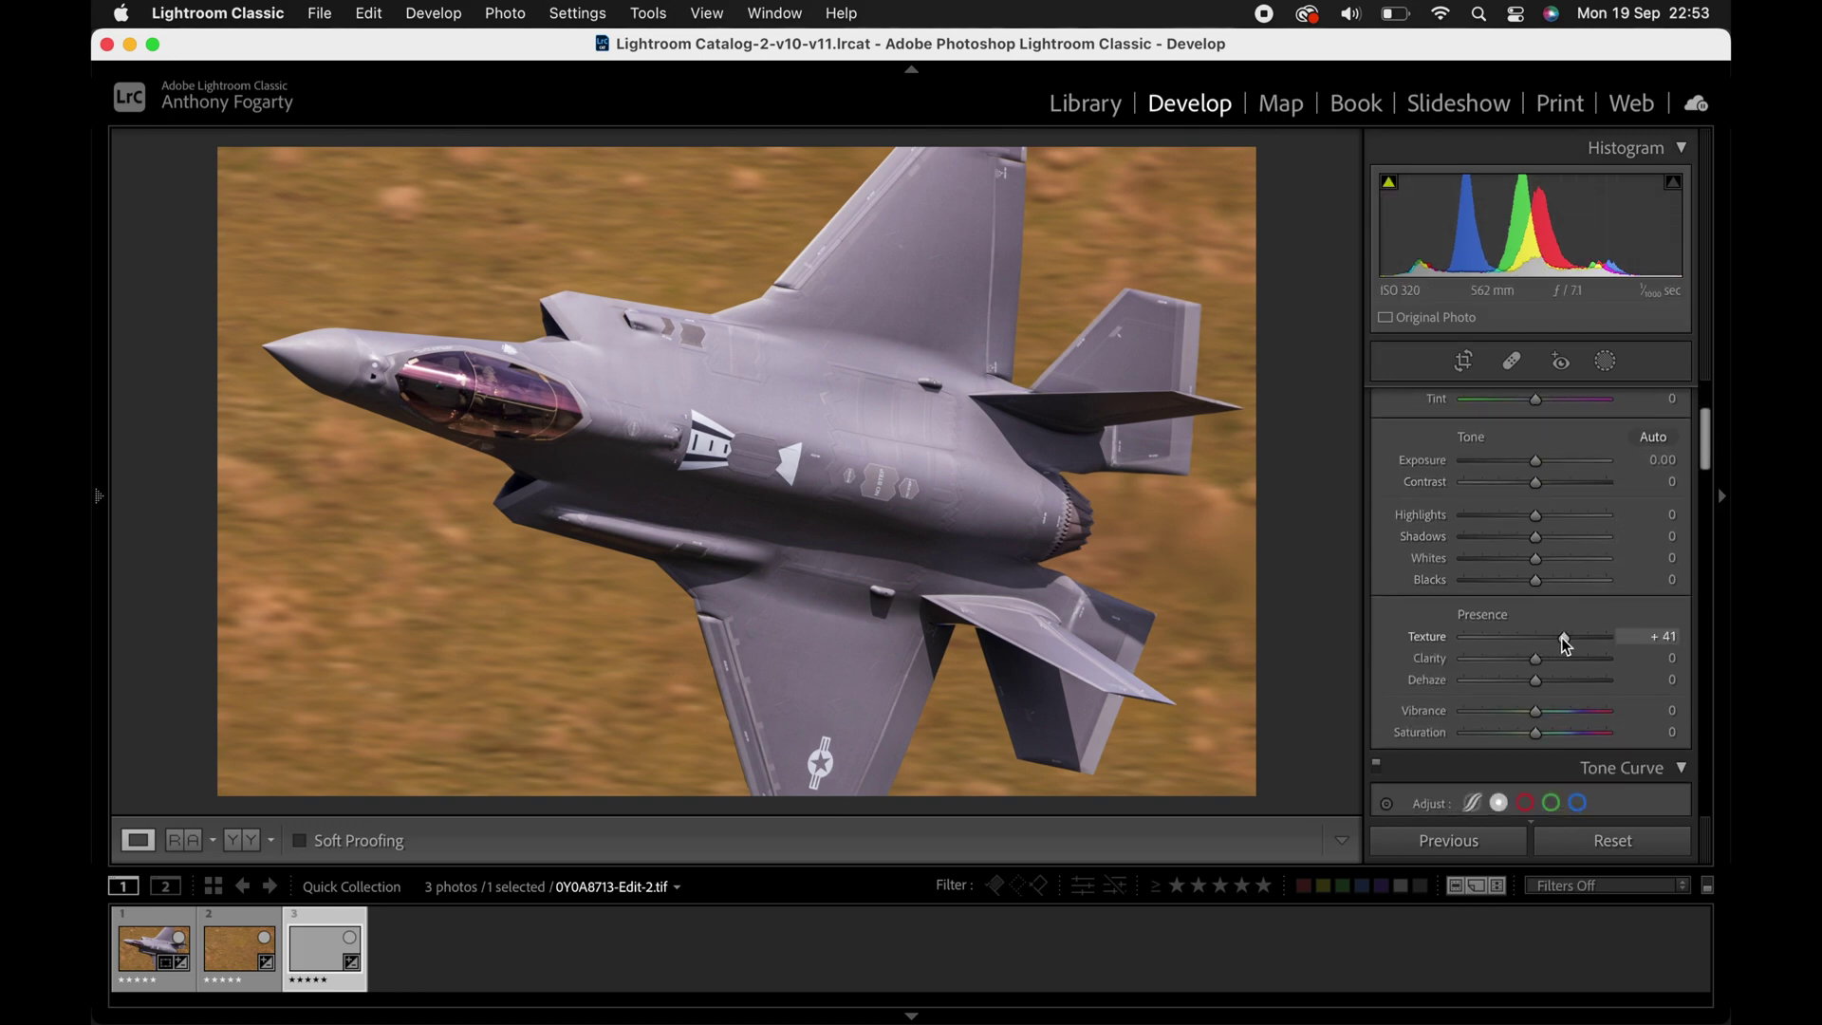
left_click_drag(1562, 638, 1541, 676)
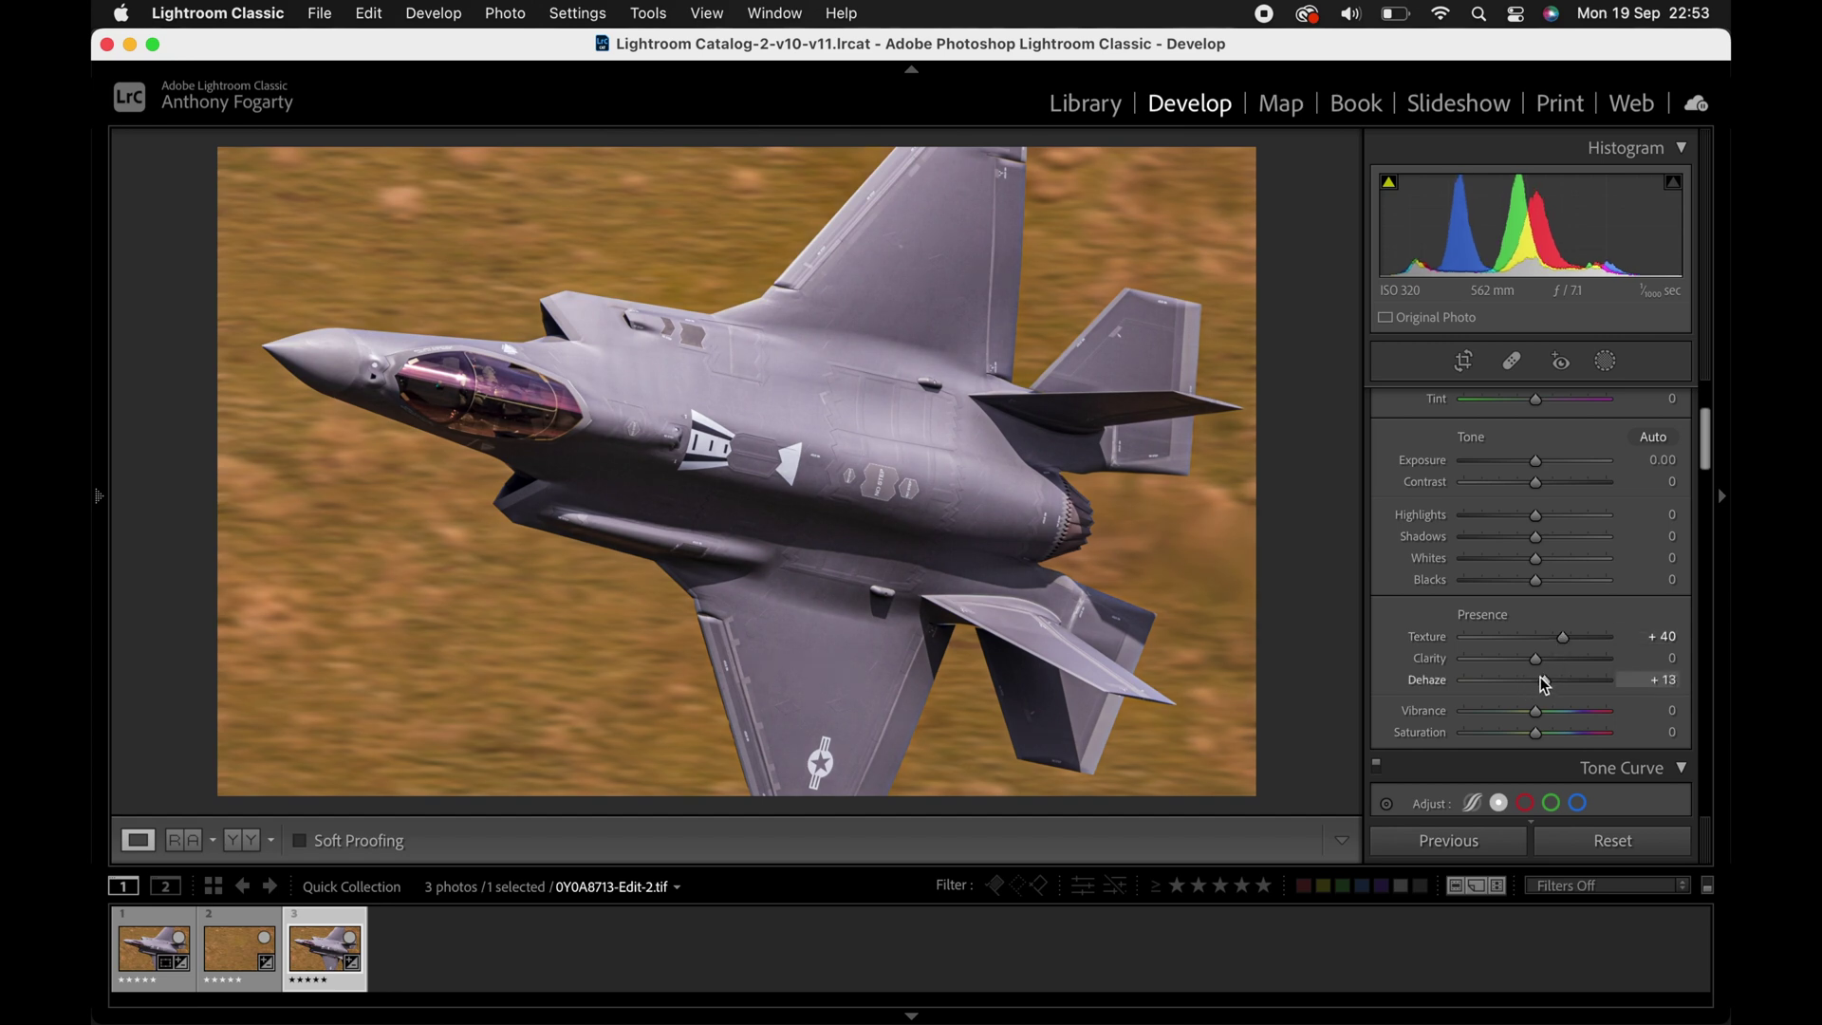
left_click_drag(1539, 675, 1539, 676)
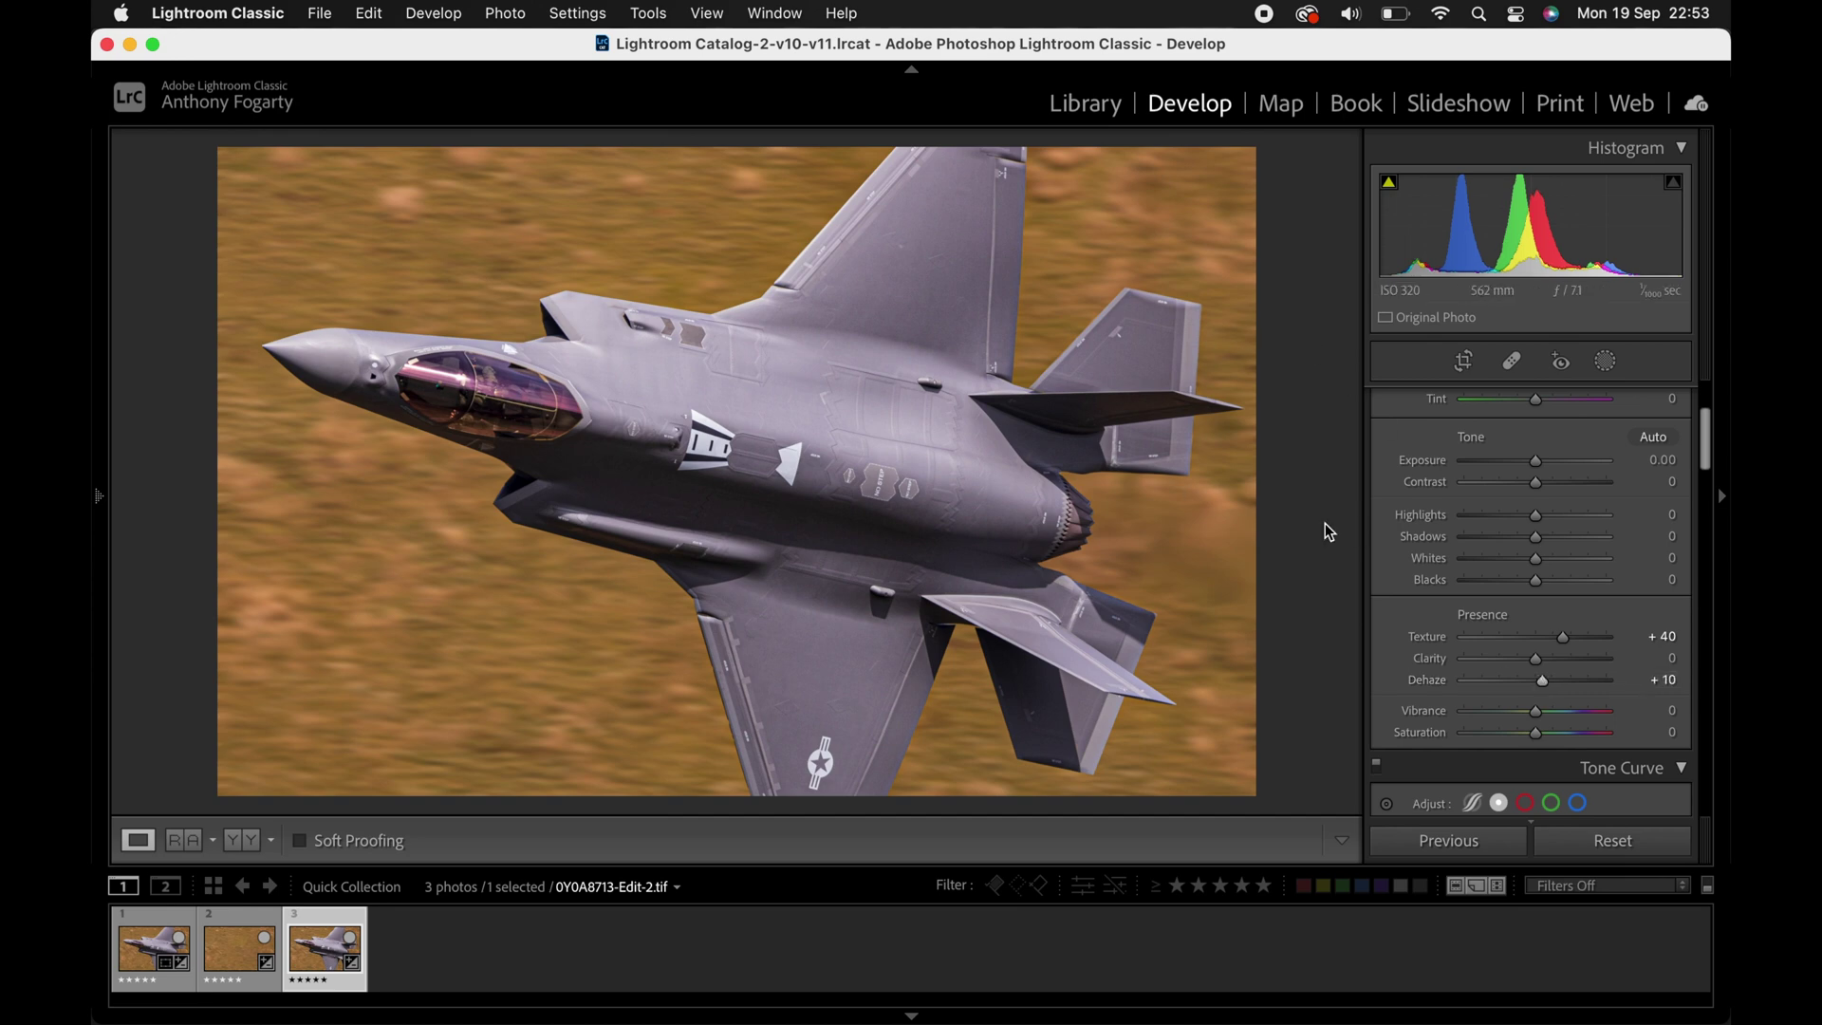
Add a diagonal linear gradient mask over the tail side of the image, fading toward the lower intake, and set its Exposure to −0.85.
left_click(1605, 360)
left_click(1443, 433)
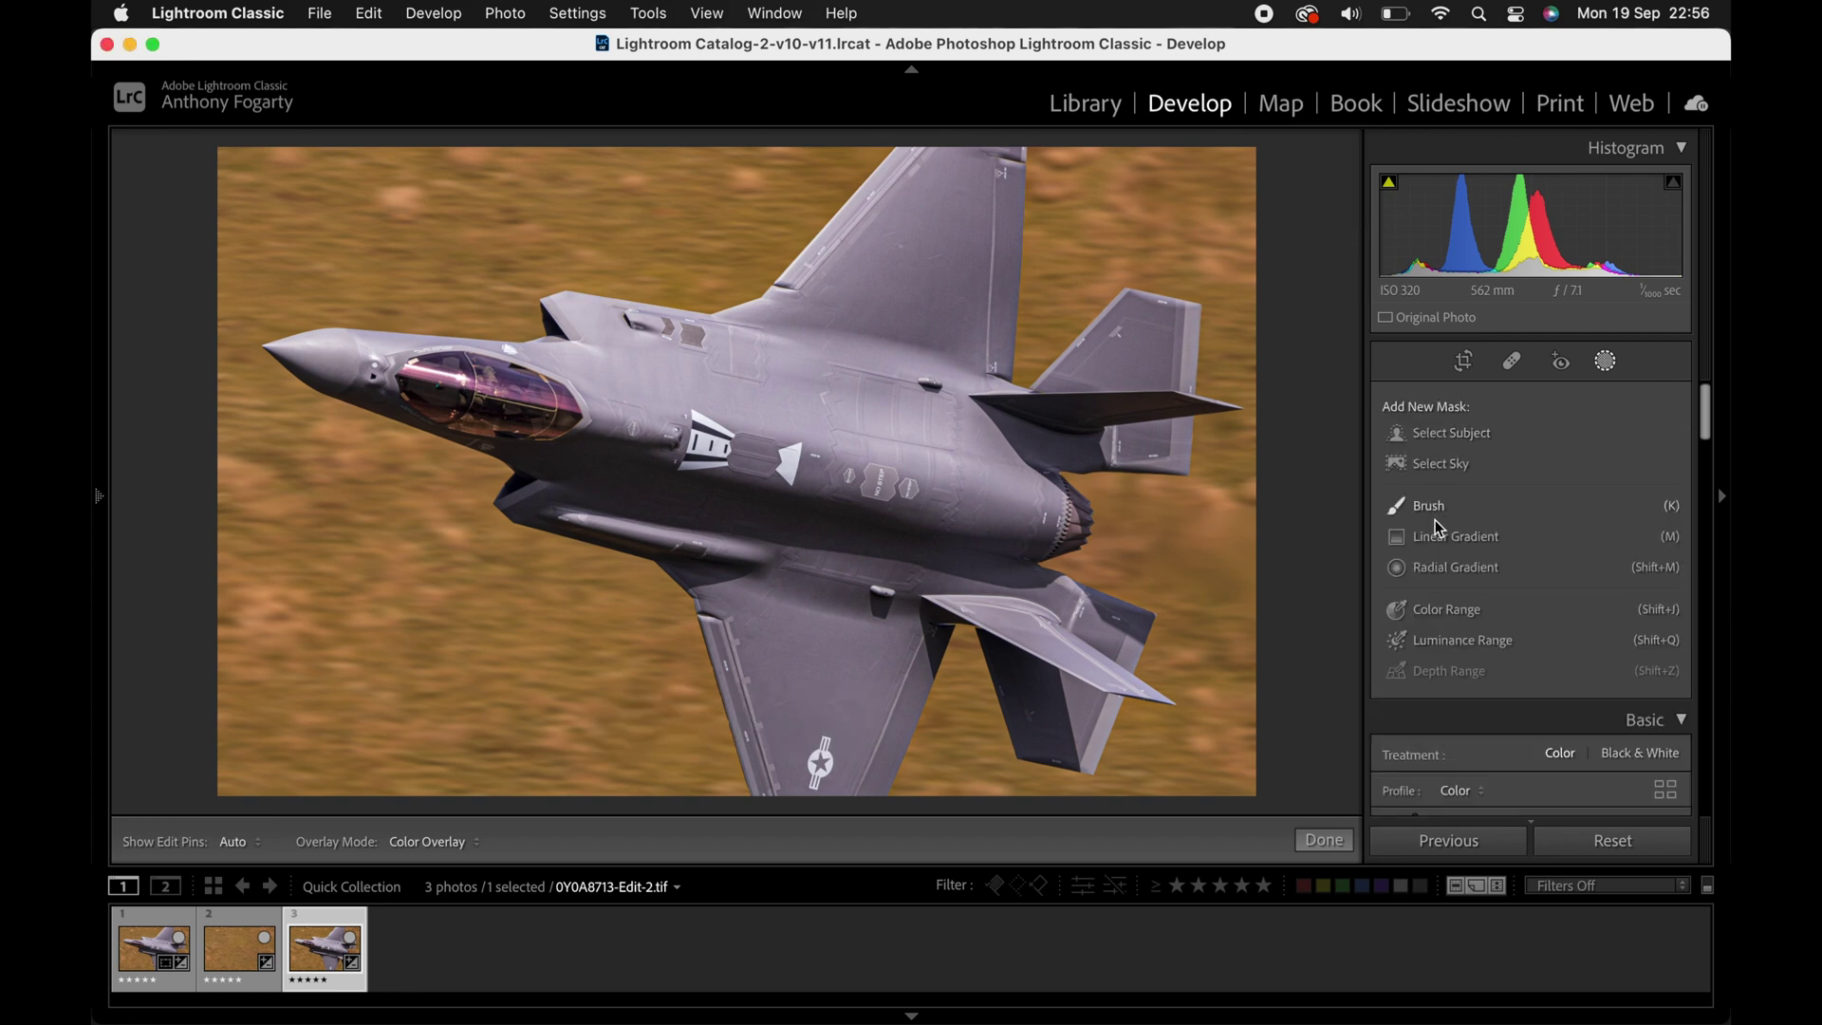
left_click(1437, 536)
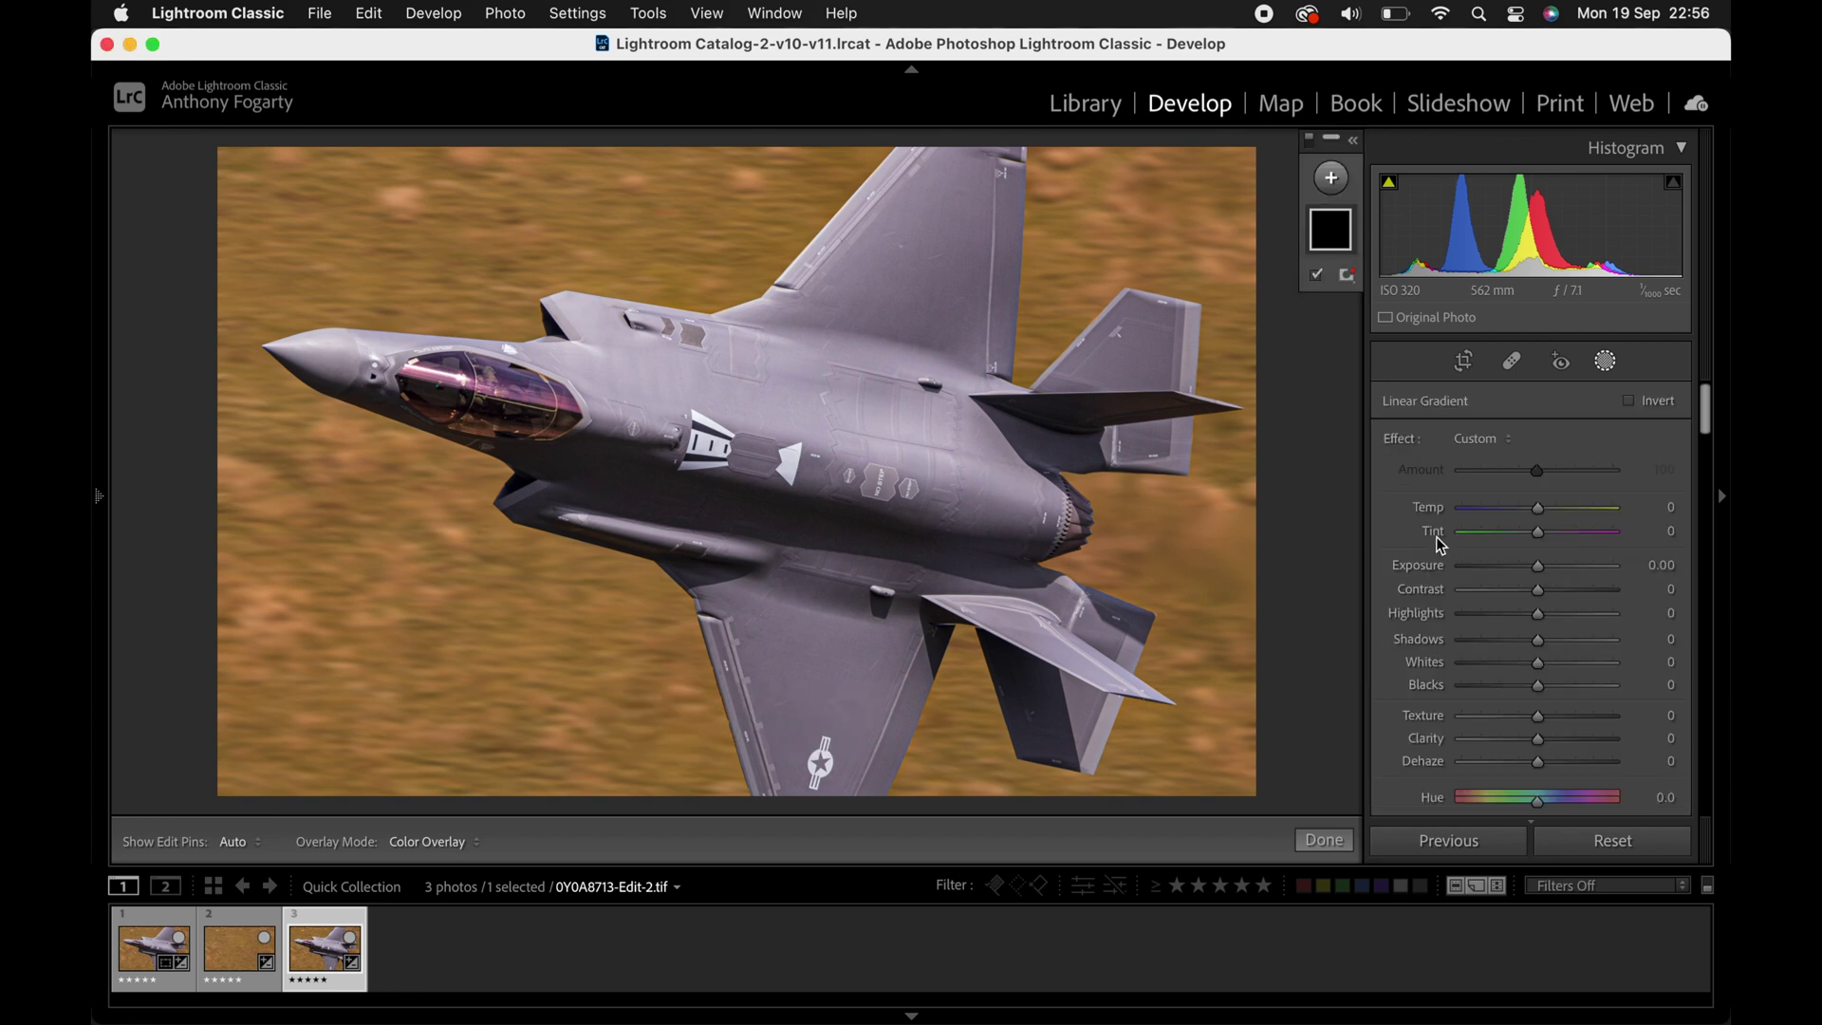
left_click_drag(588, 152, 312, 474)
left_click_drag(450, 311, 731, 304)
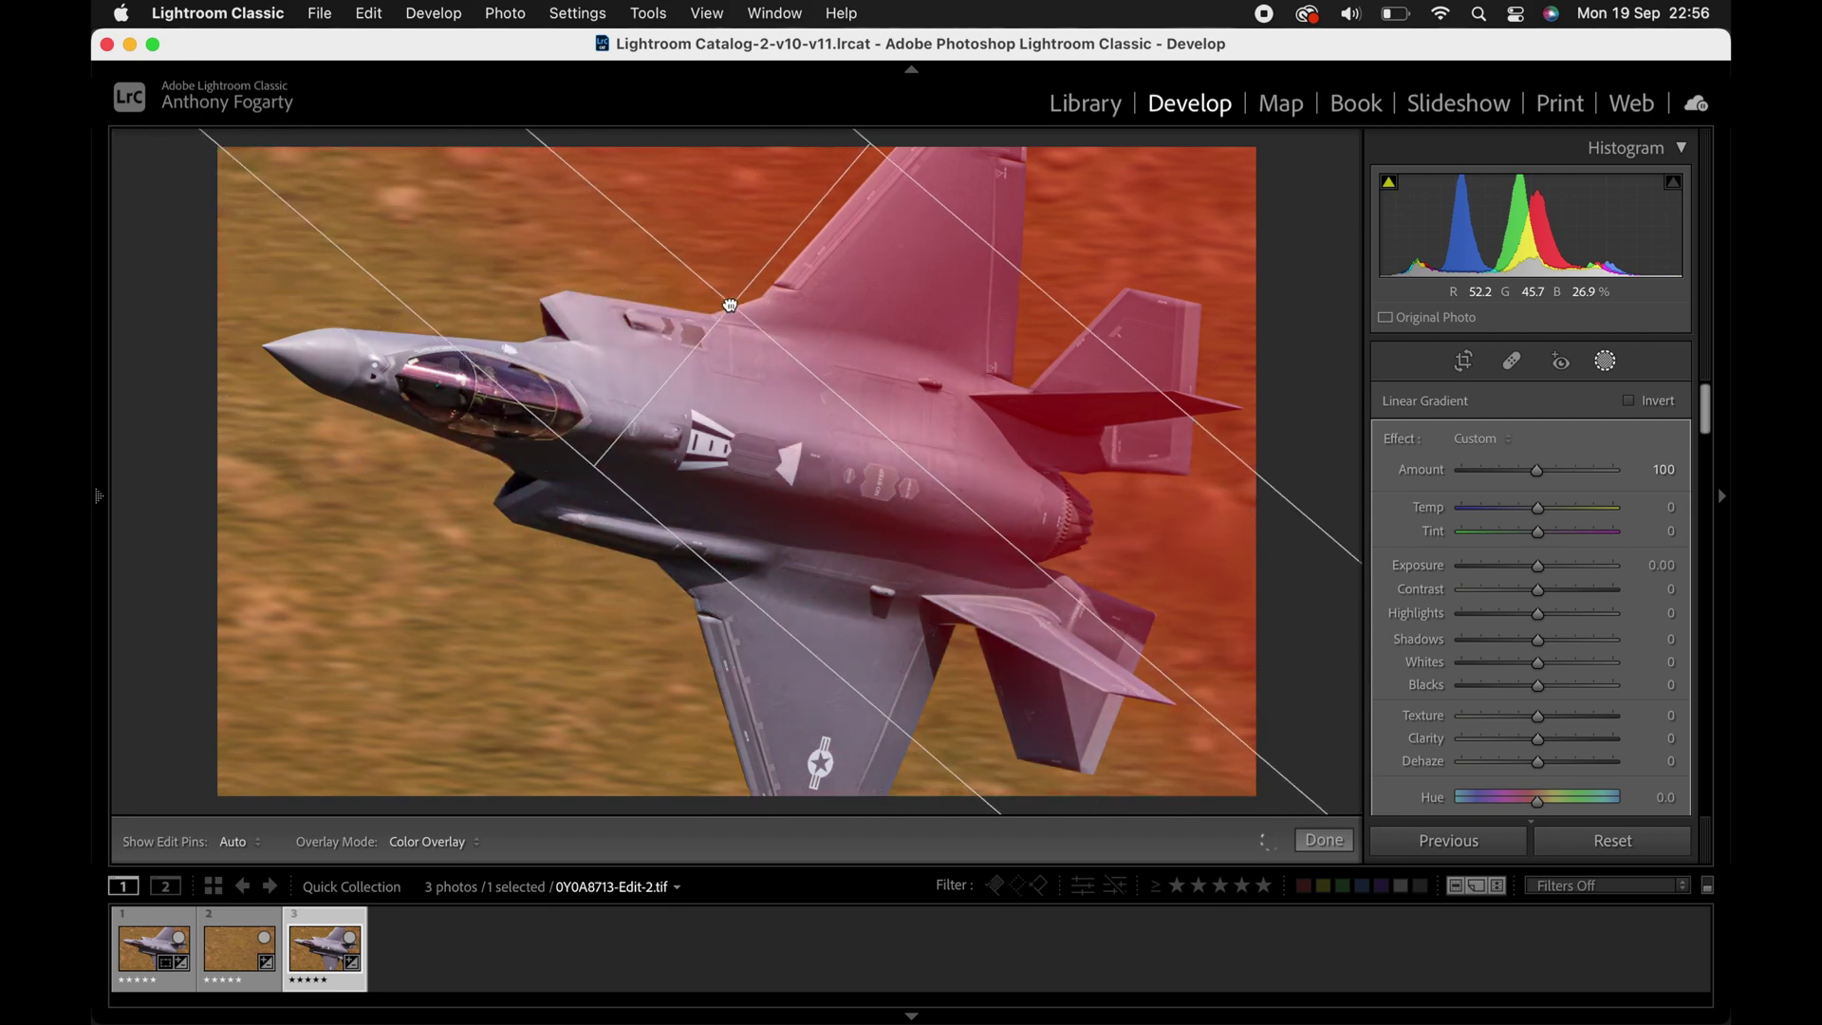
left_click_drag(599, 476, 542, 542)
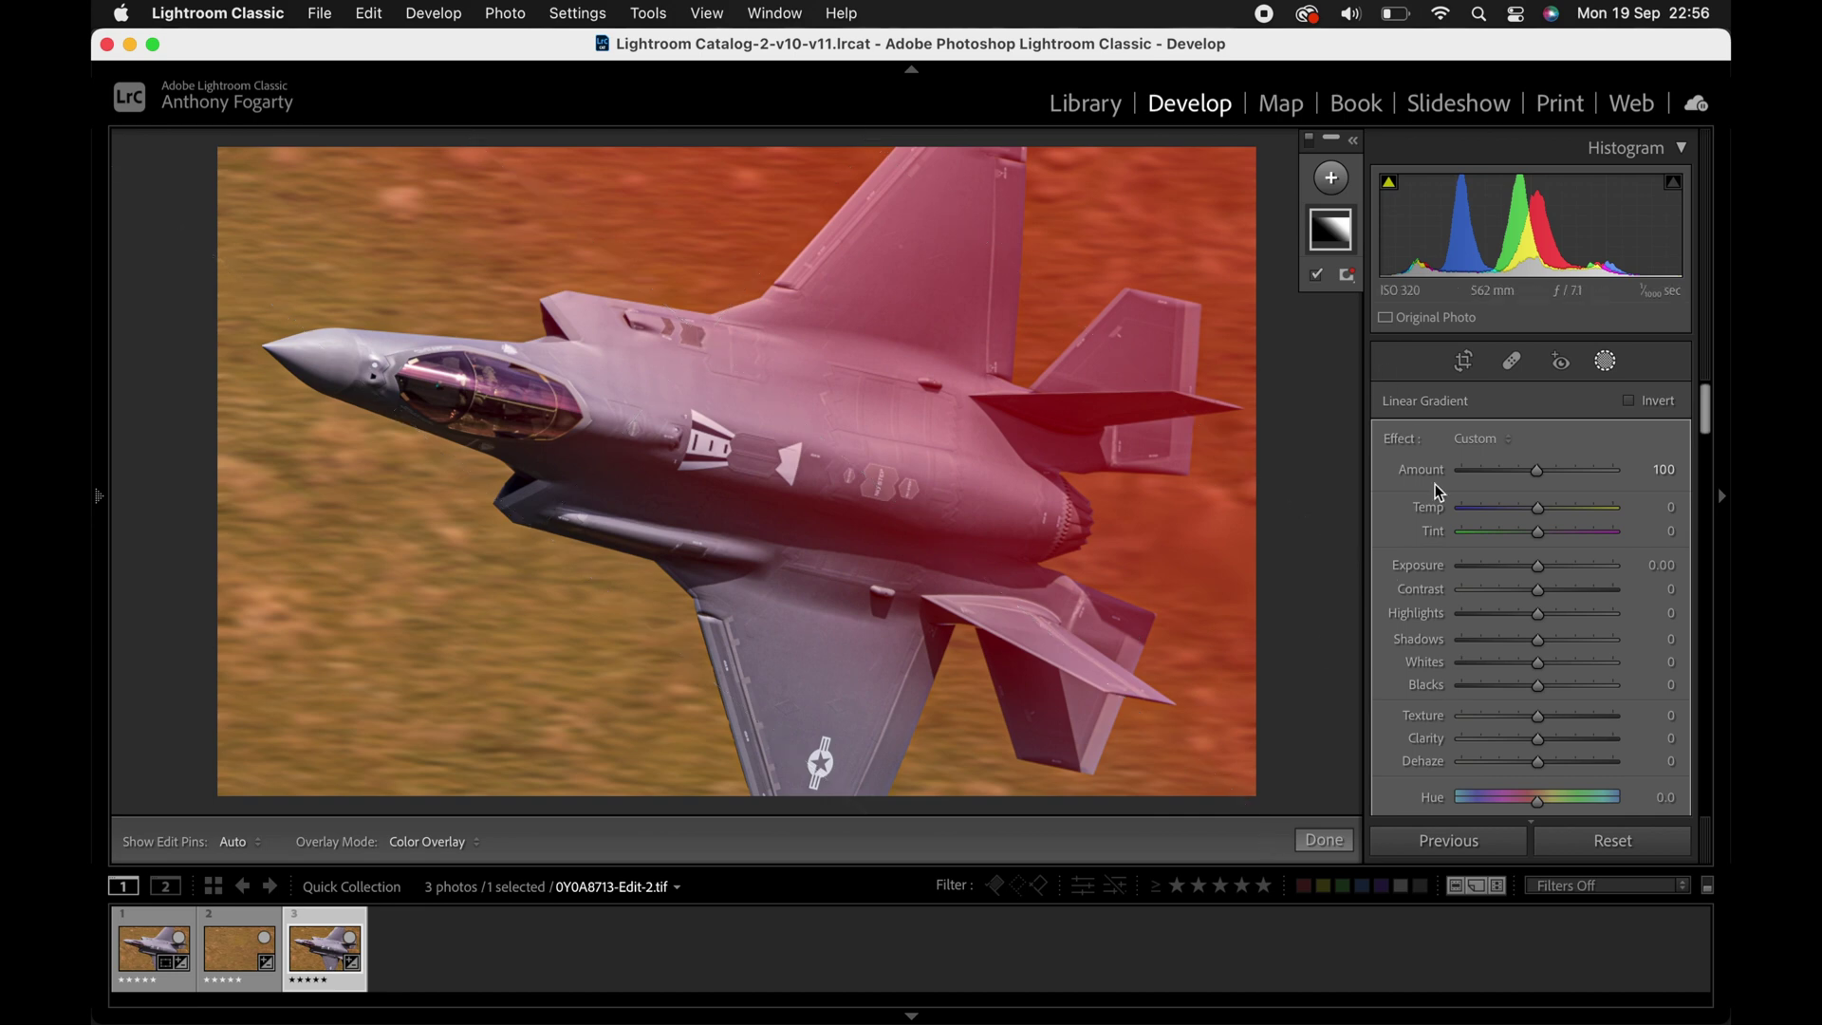
left_click_drag(1537, 569, 1520, 569)
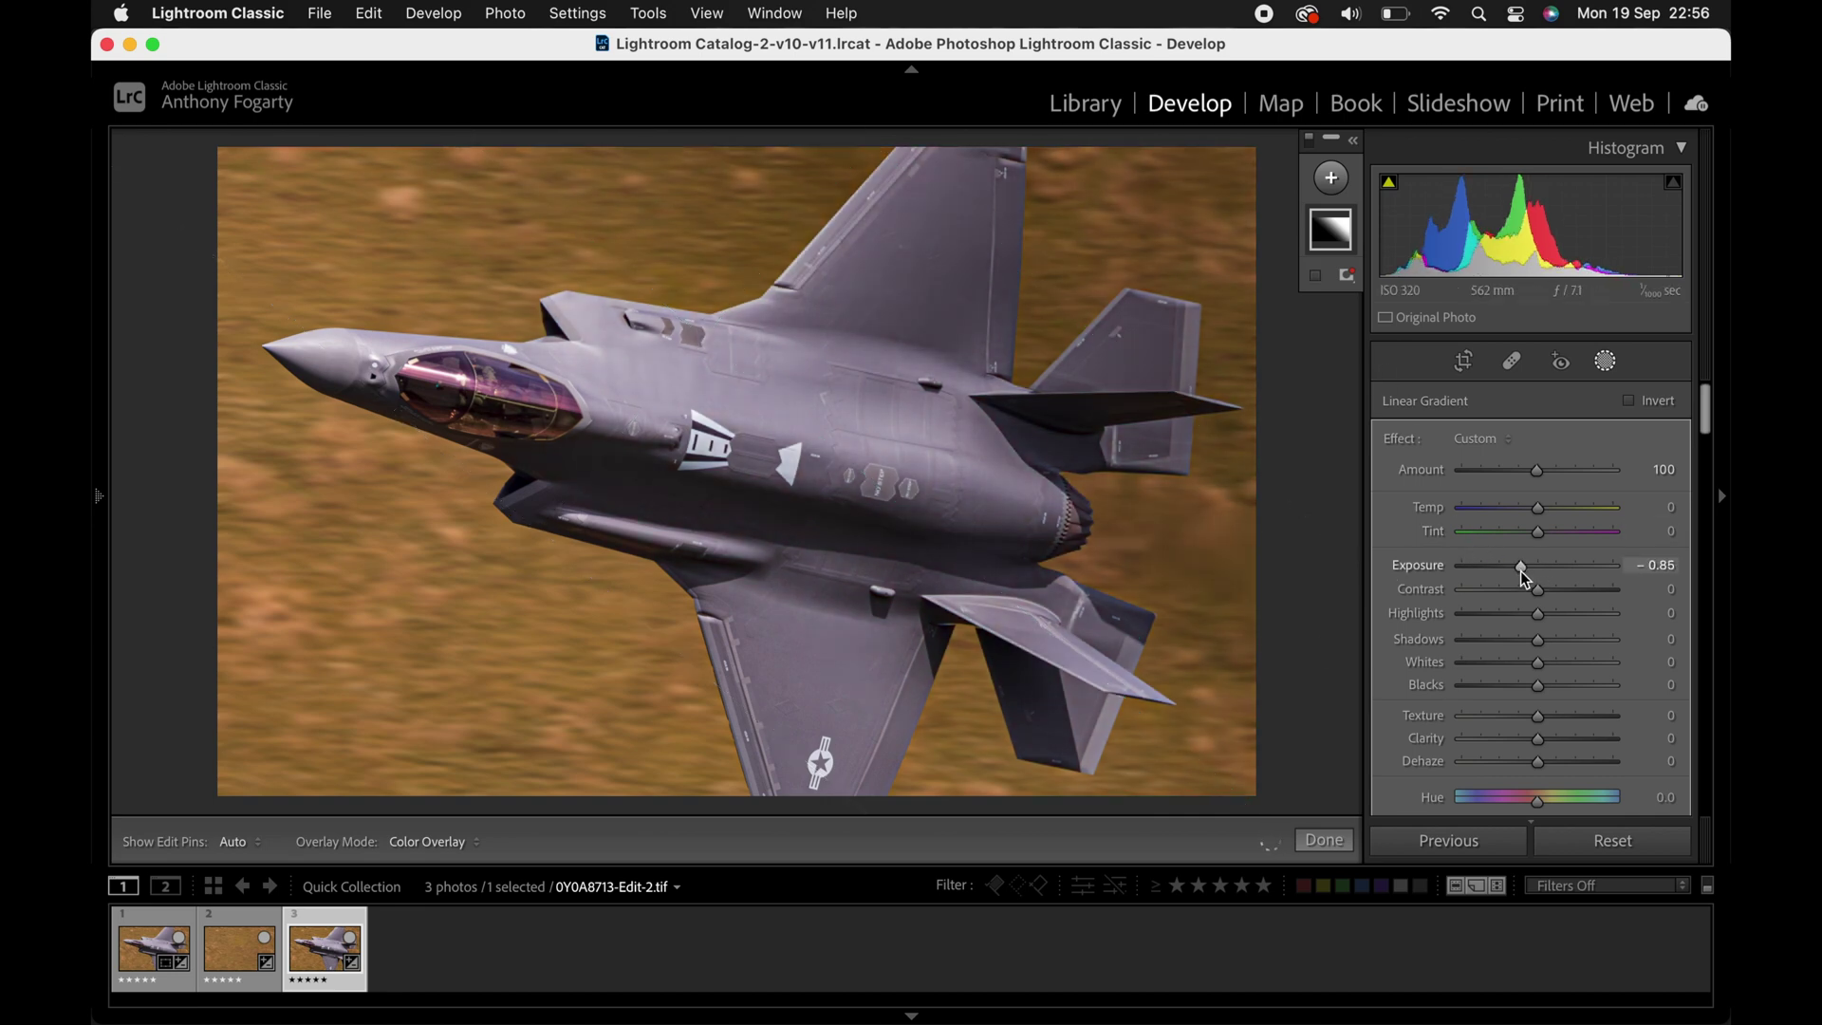
Intersect the linear gradient Mask 1 with the automatically selected subject so it covers only the jet.
right_click(1334, 231)
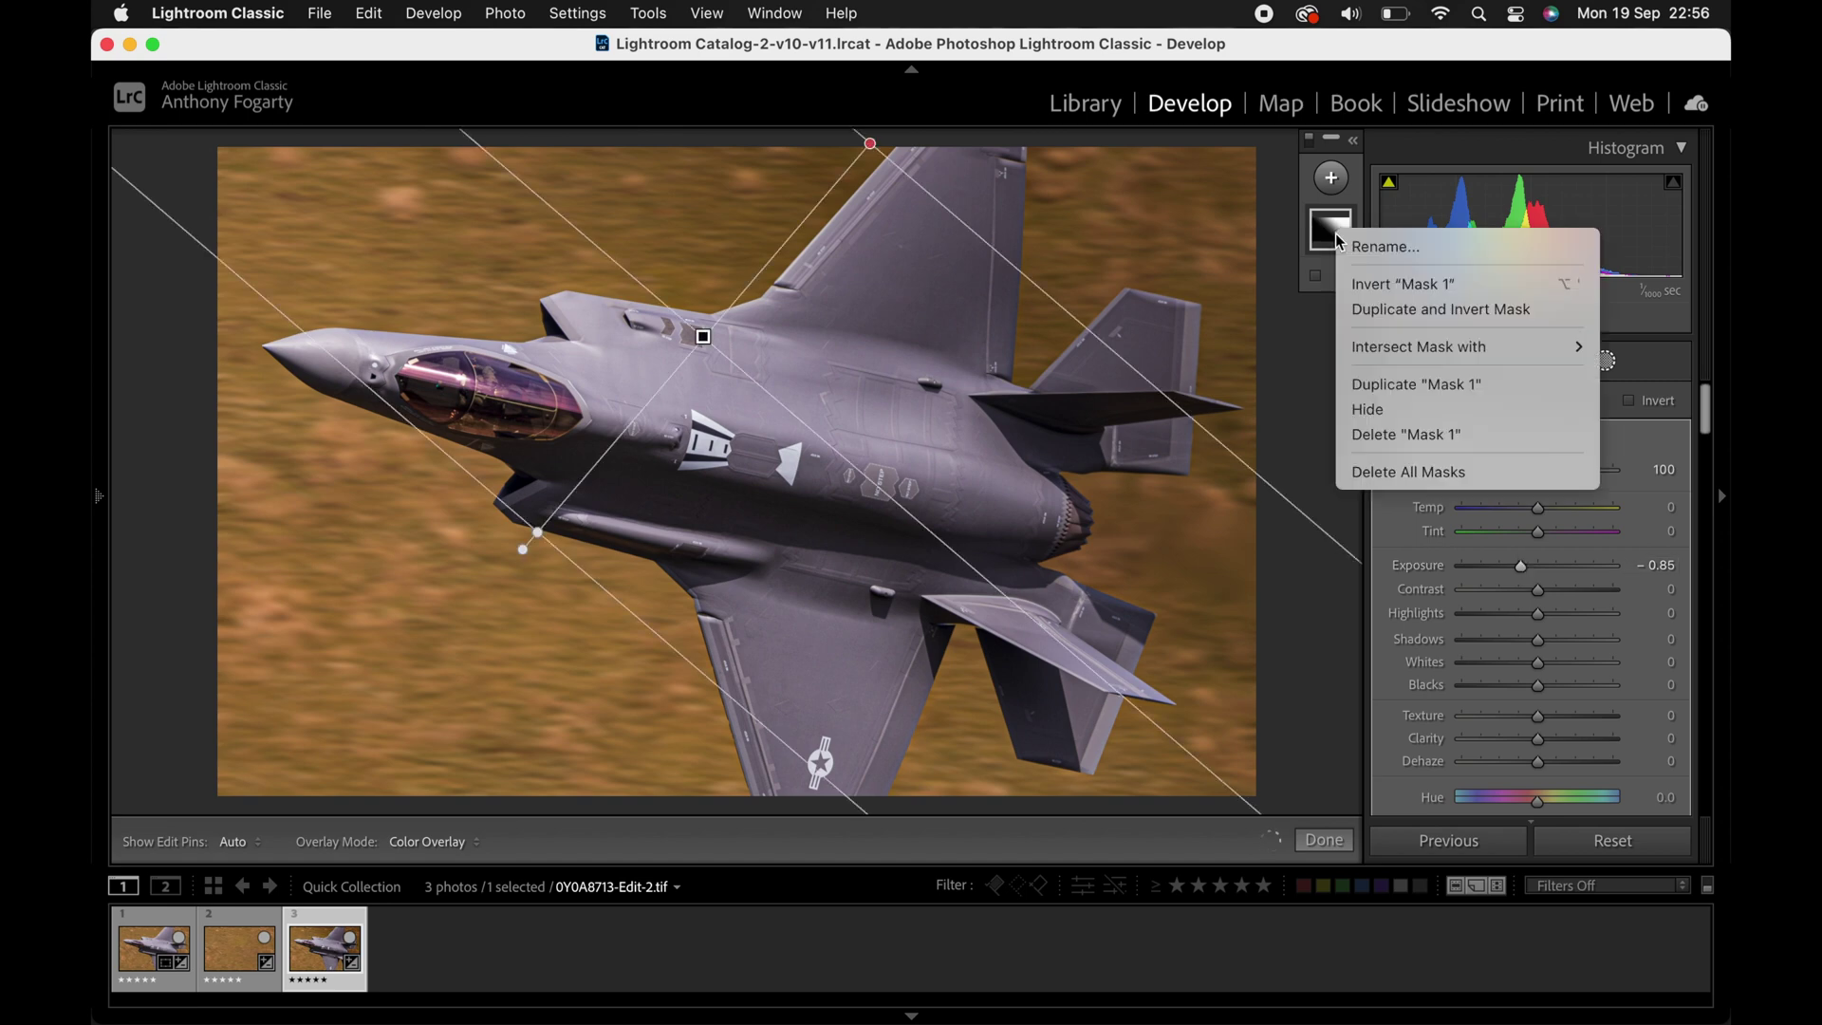
mouse_move(1405, 347)
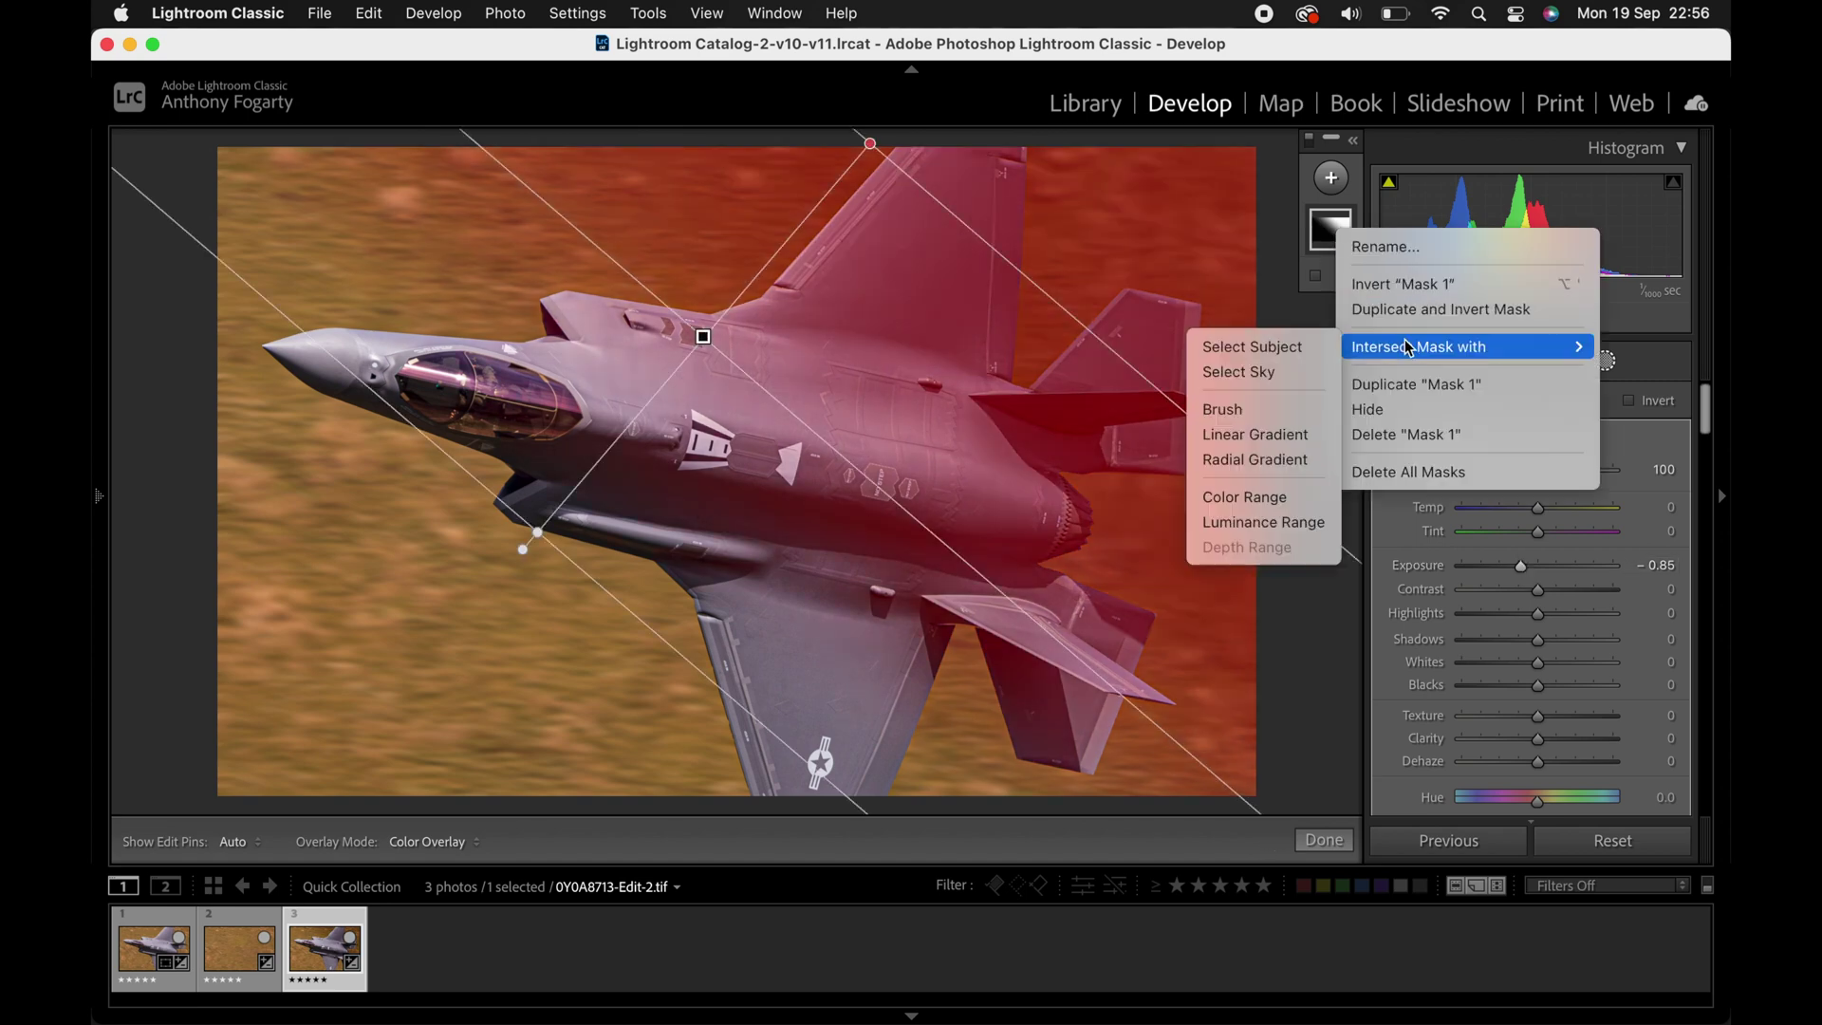
left_click(1302, 348)
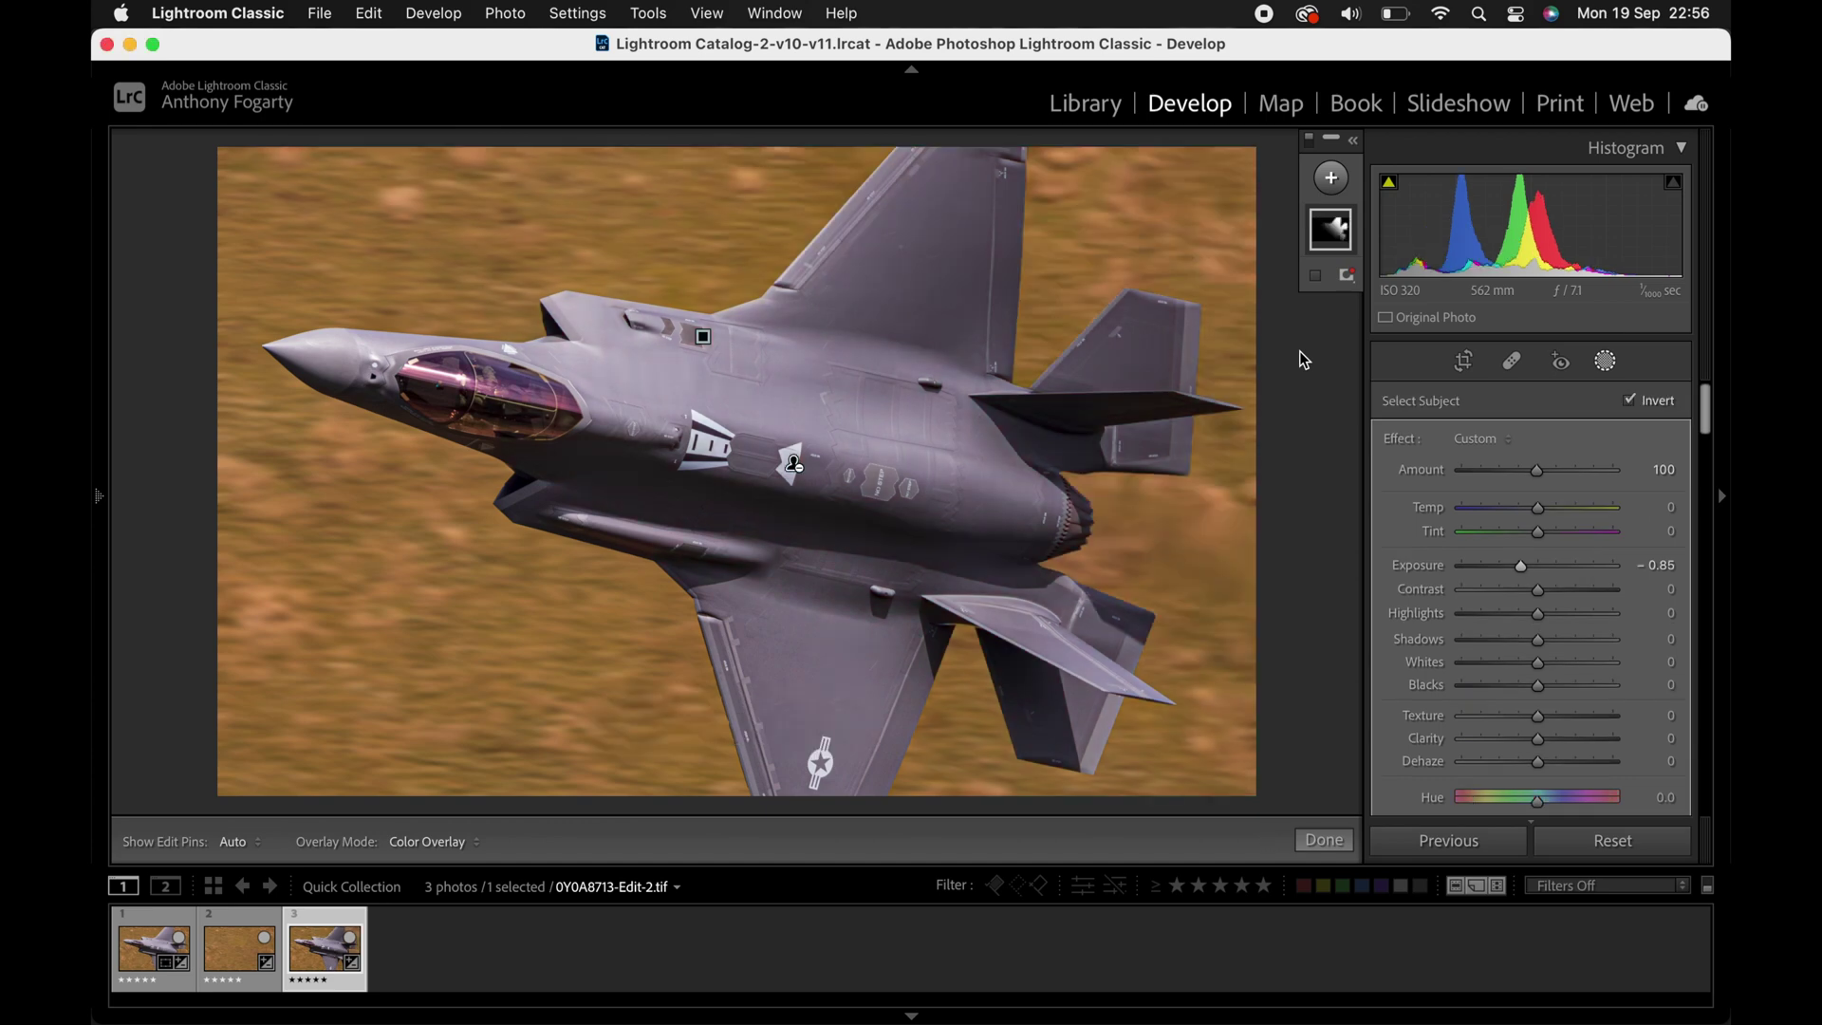
Duplicate and invert Mask 1, and select the inverted copy.
mouse_move(1333, 249)
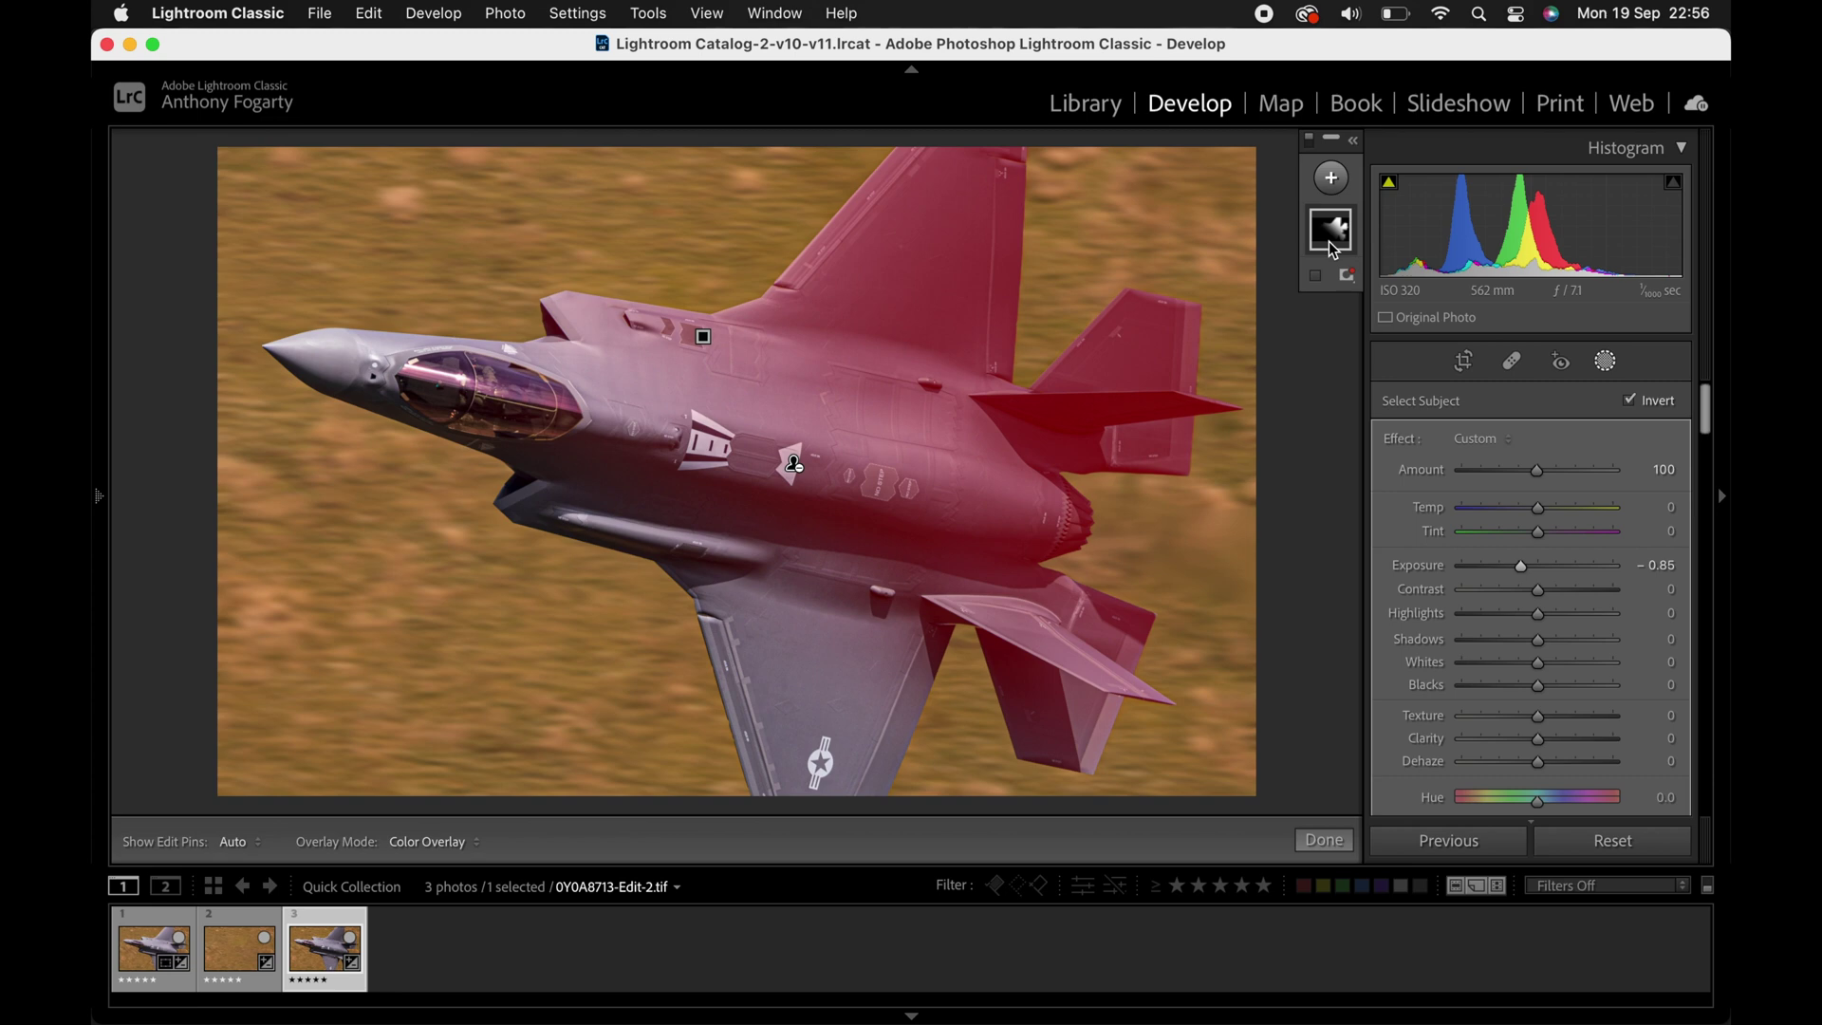
right_click(1329, 243)
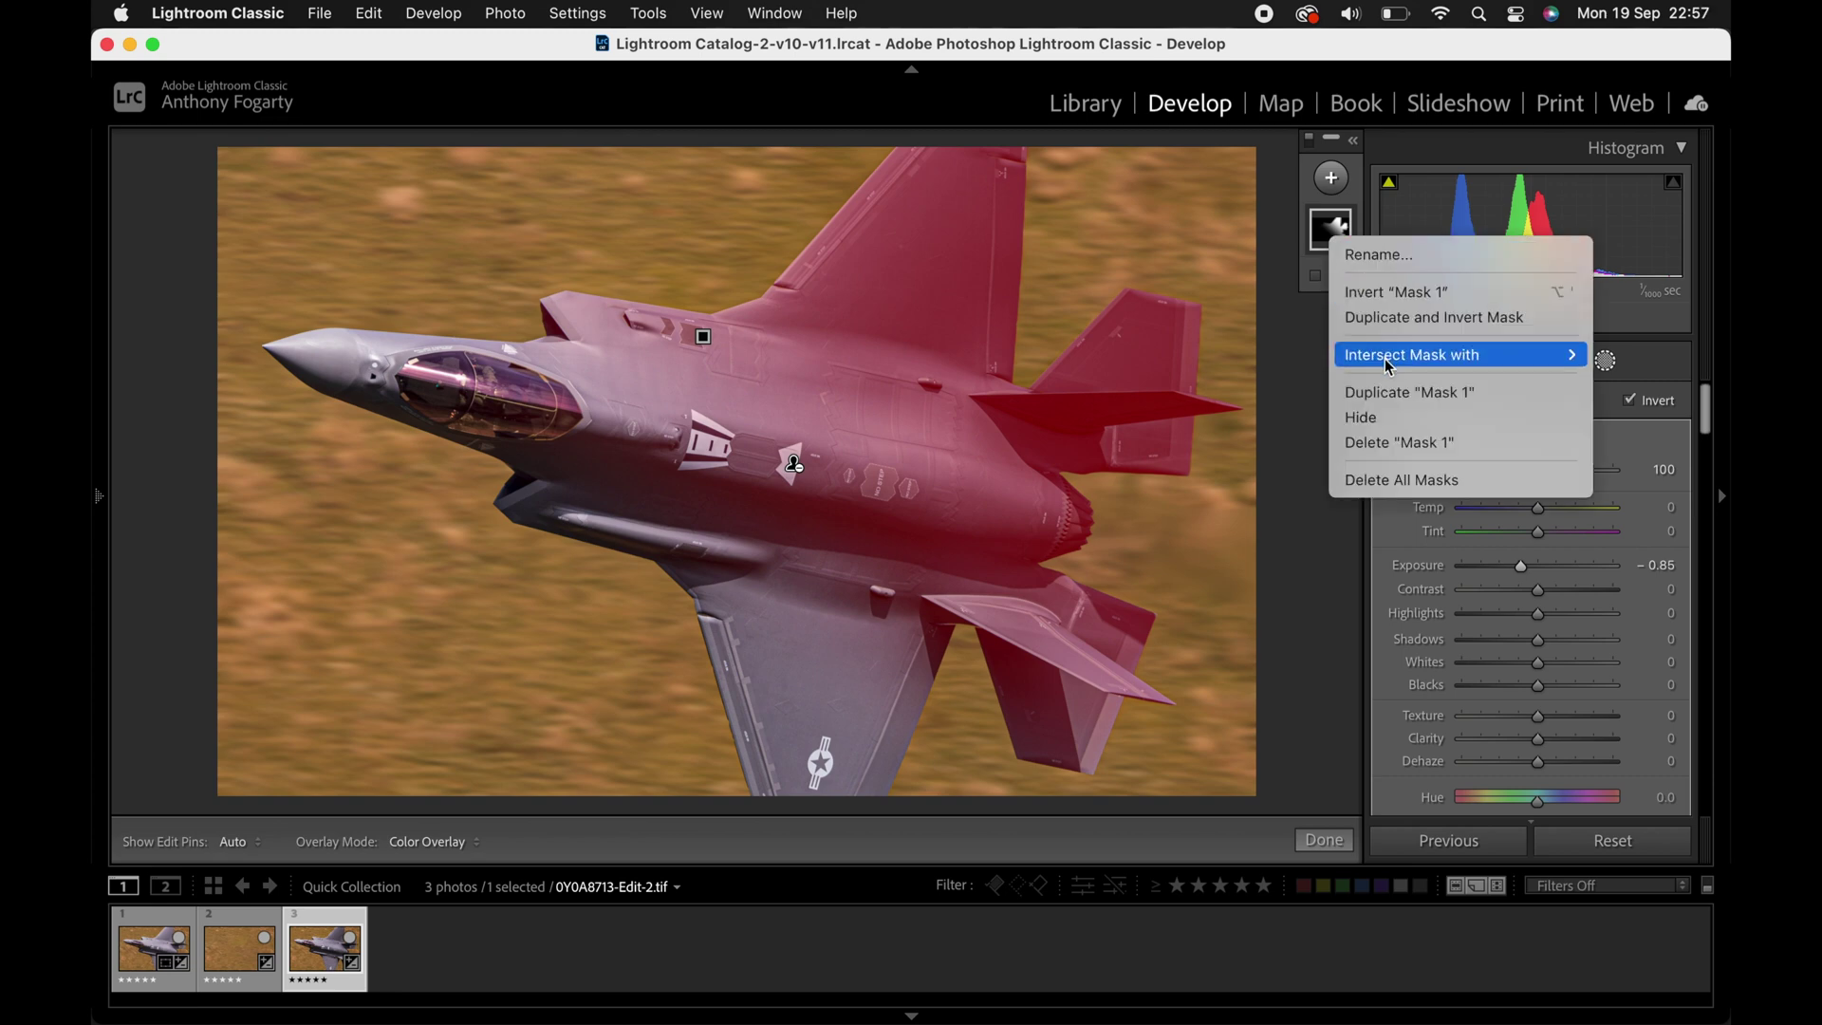
mouse_move(1385, 359)
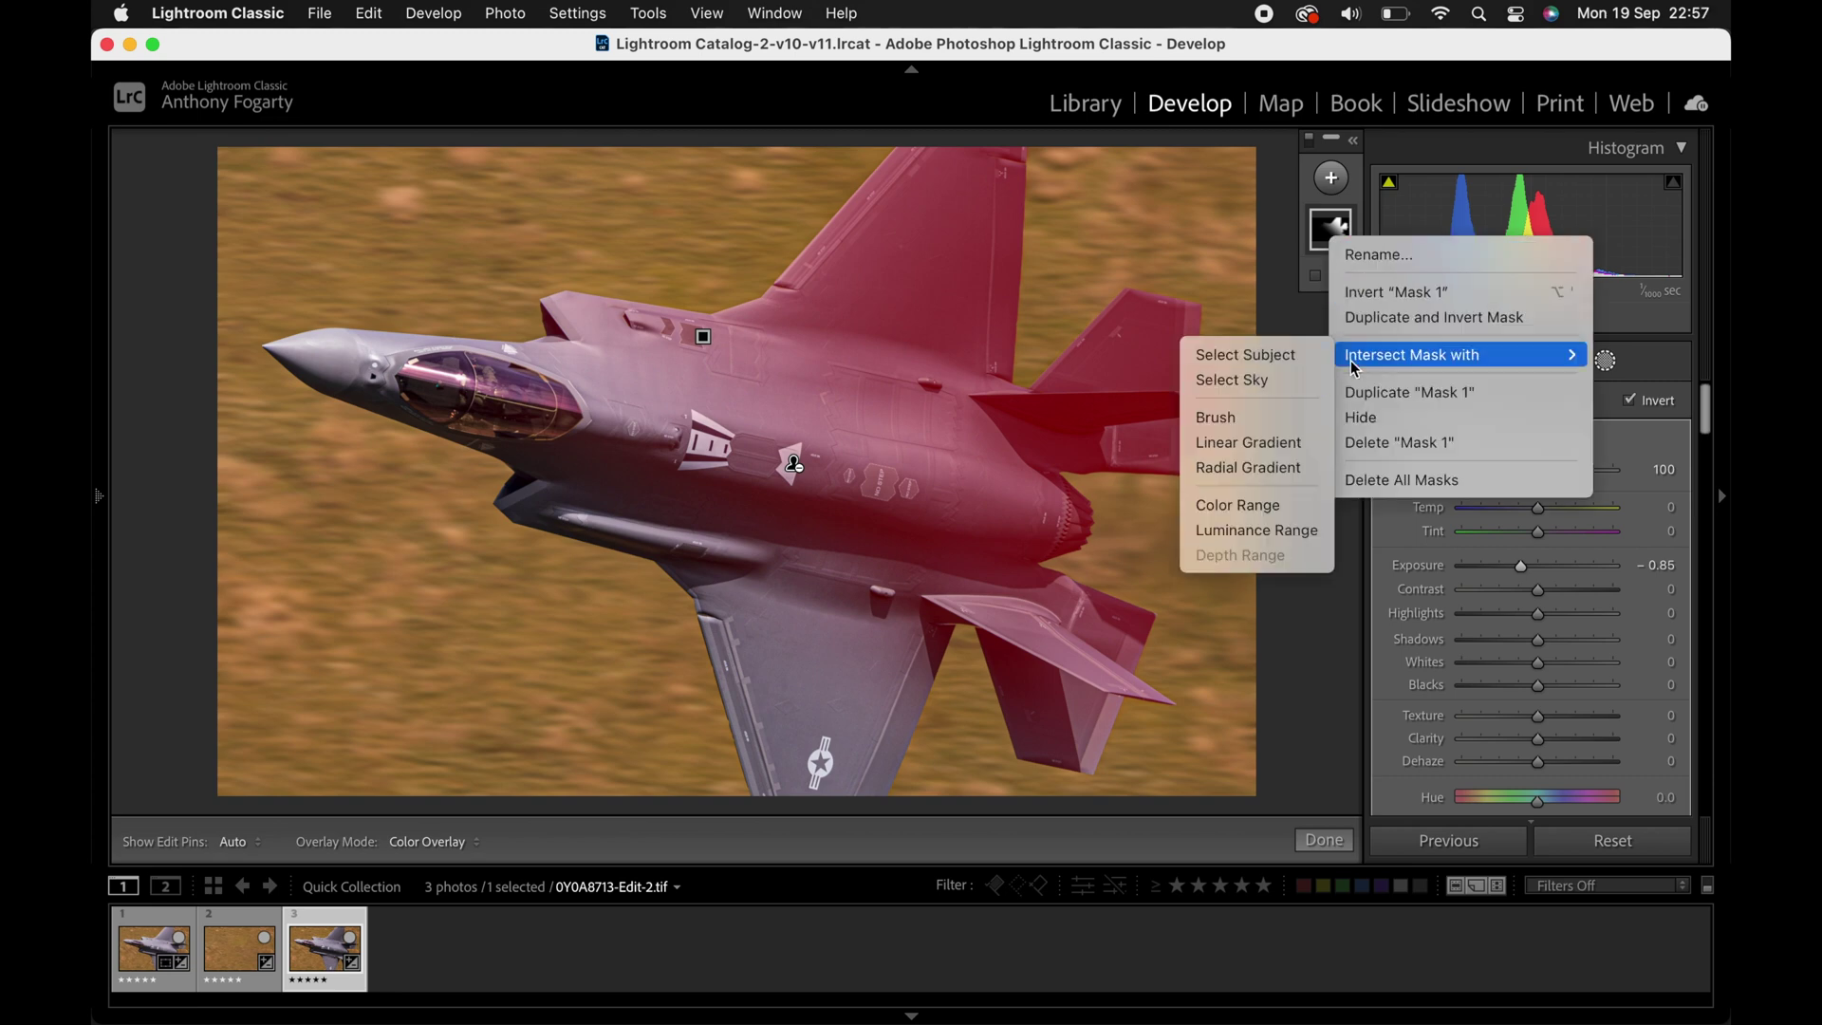
left_click(1439, 317)
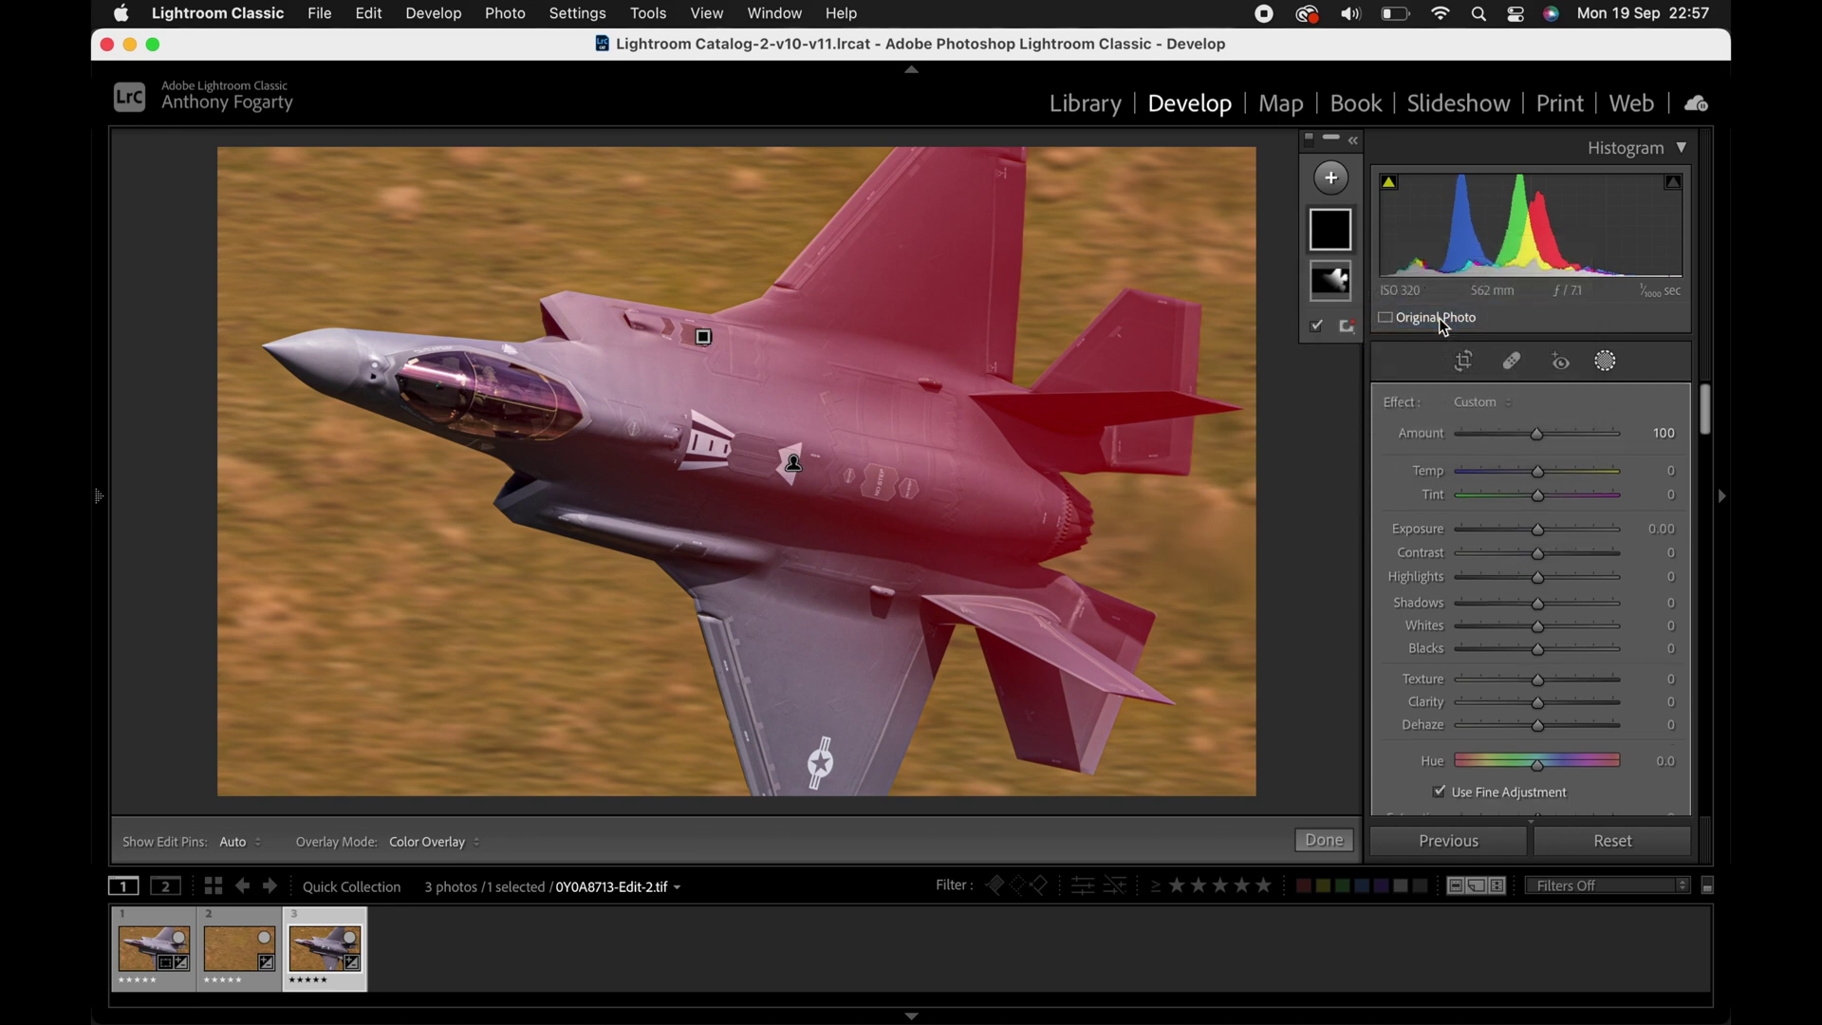
left_click(1333, 233)
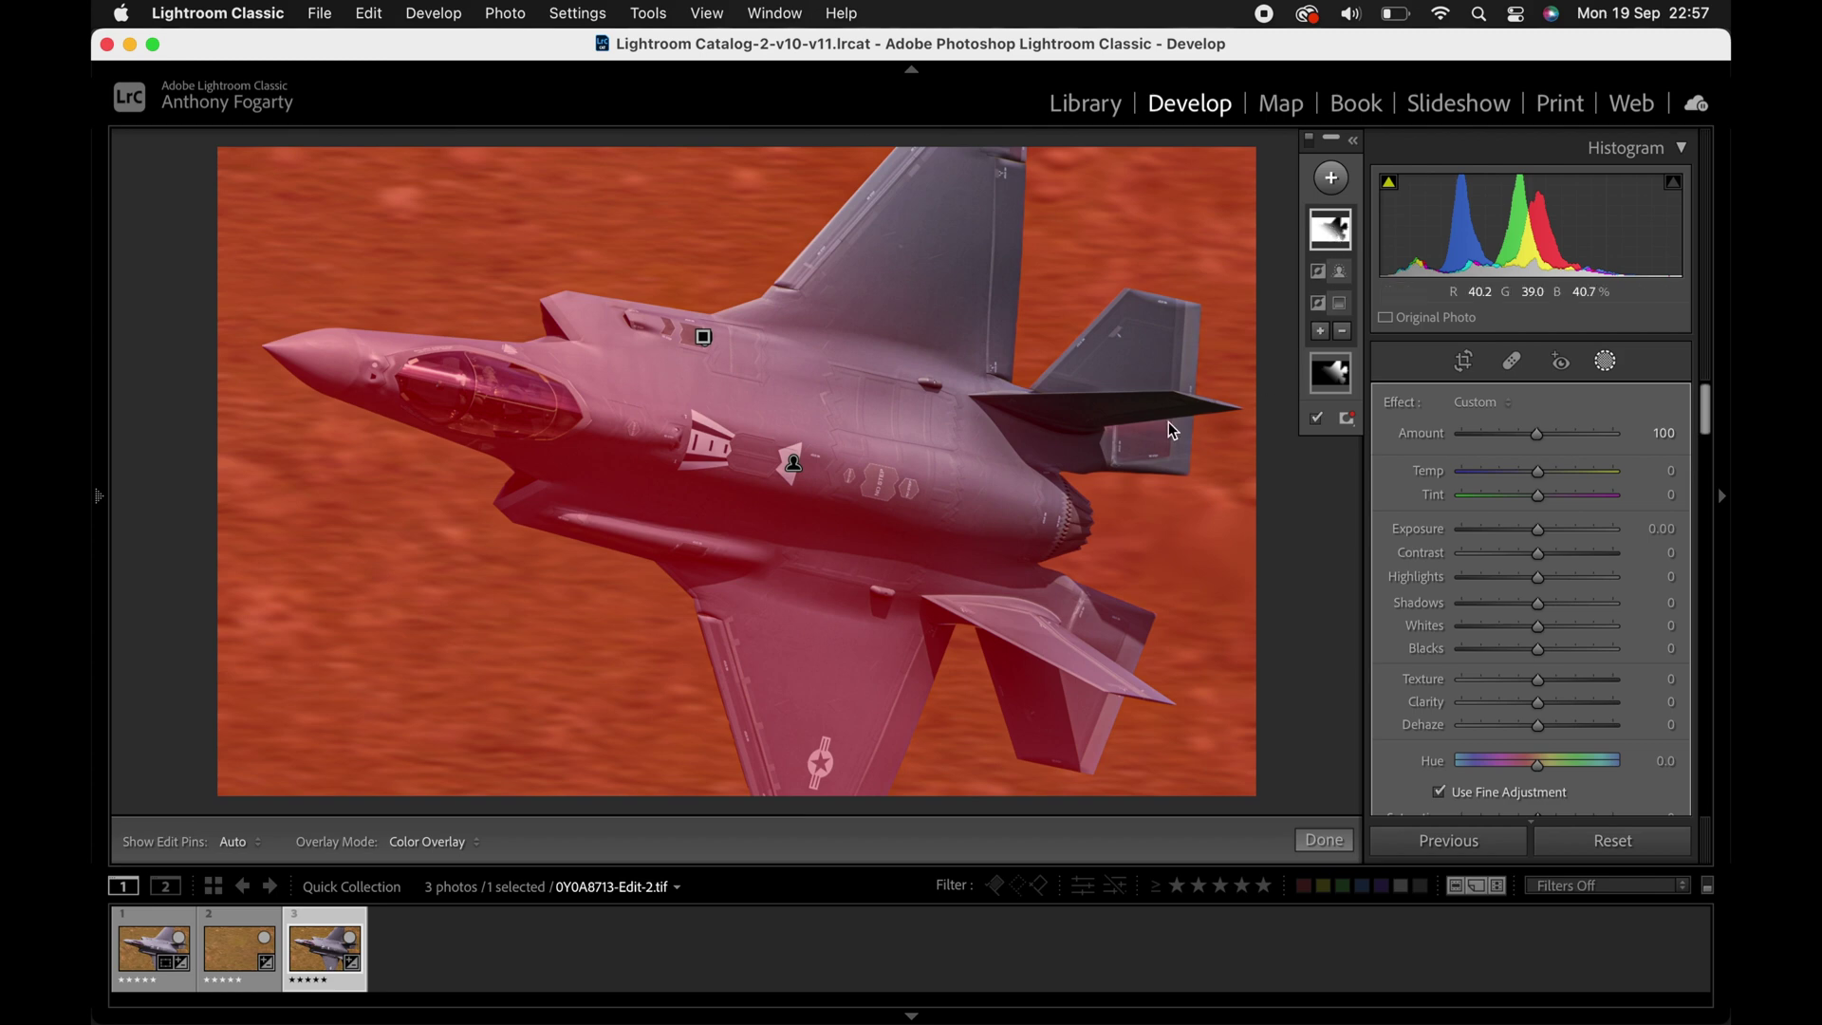
Delete the original Mask 1 covering the jet's tail side and select the remaining inverted mask.
left_click(1340, 368)
right_click(1330, 384)
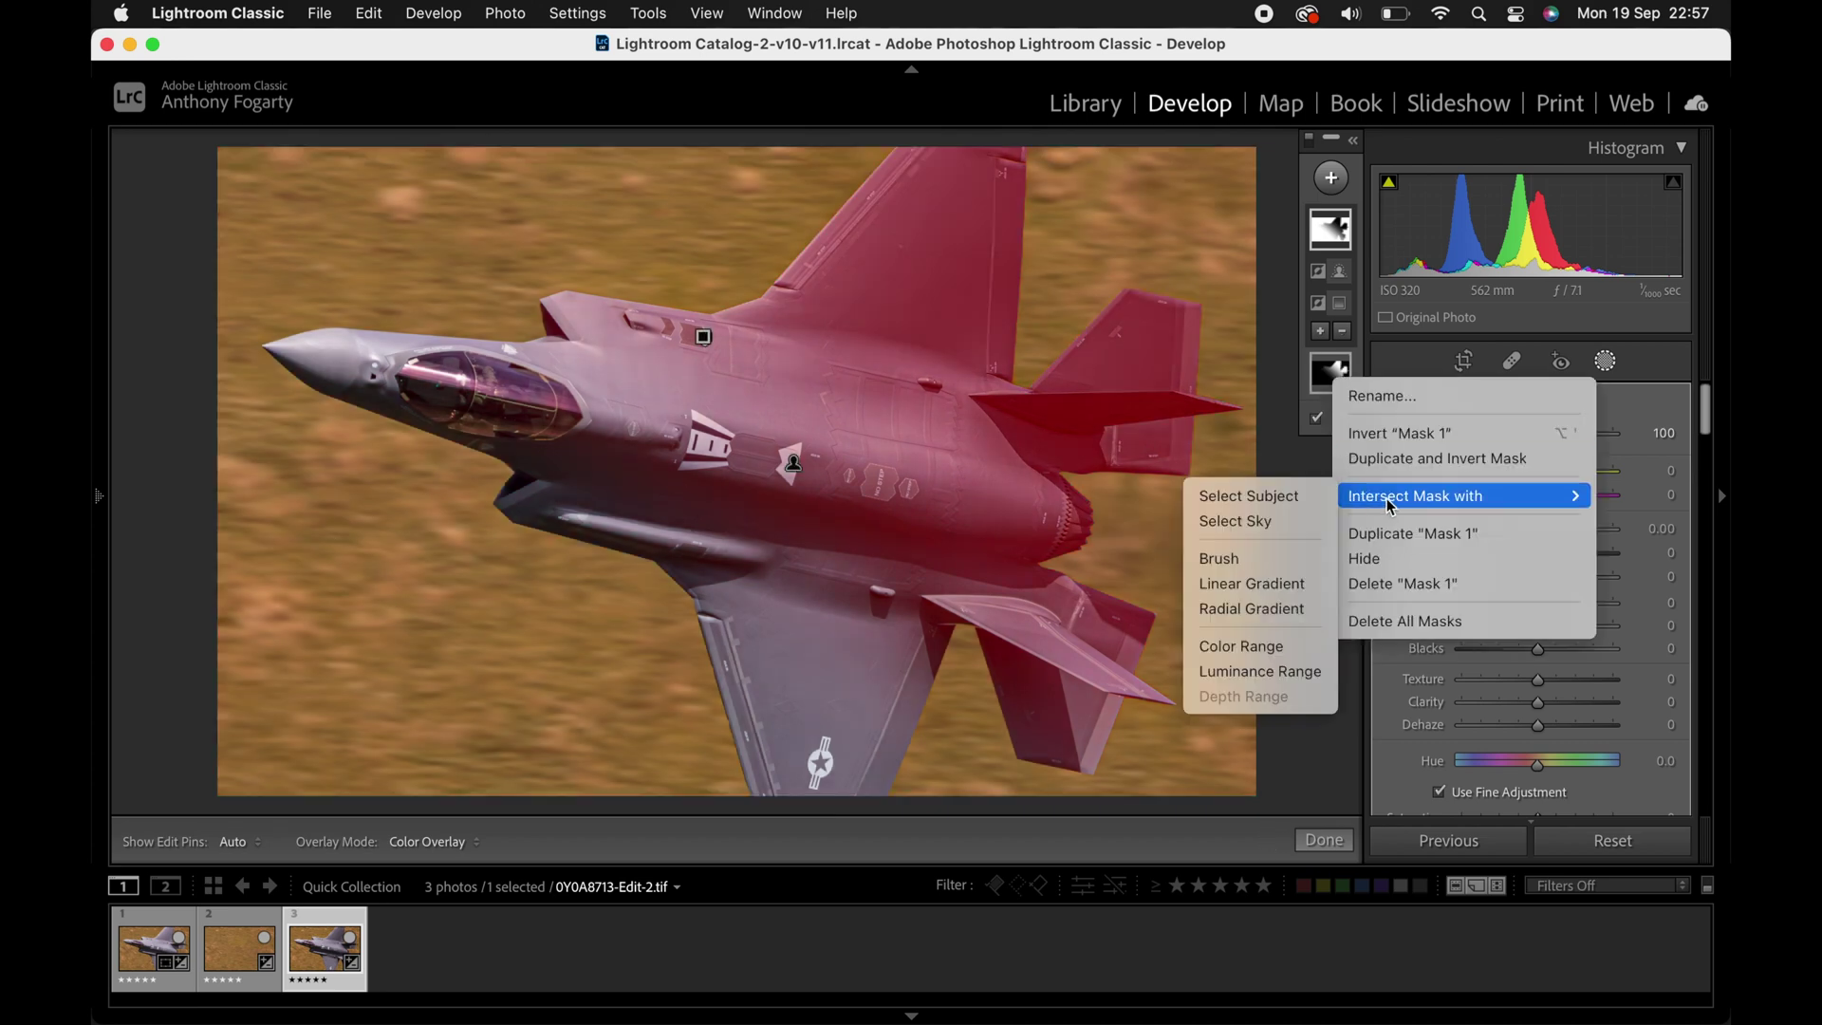
left_click(1381, 585)
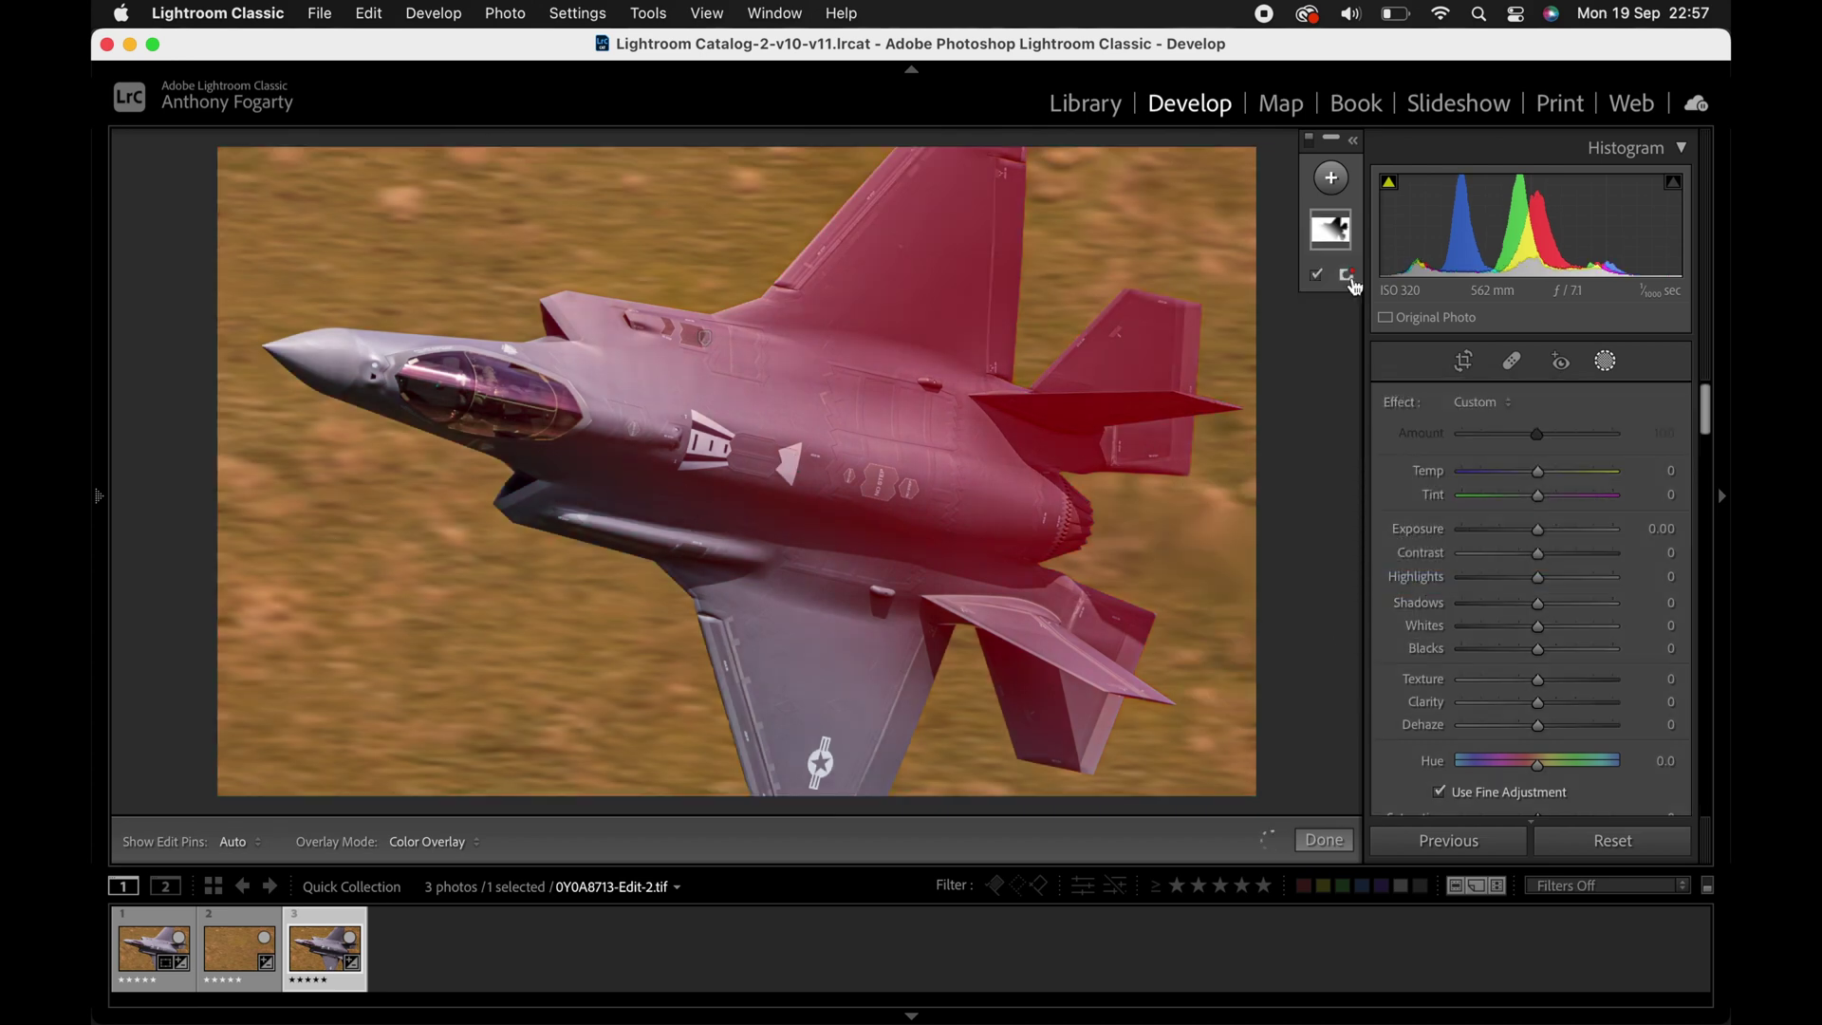
left_click(1334, 235)
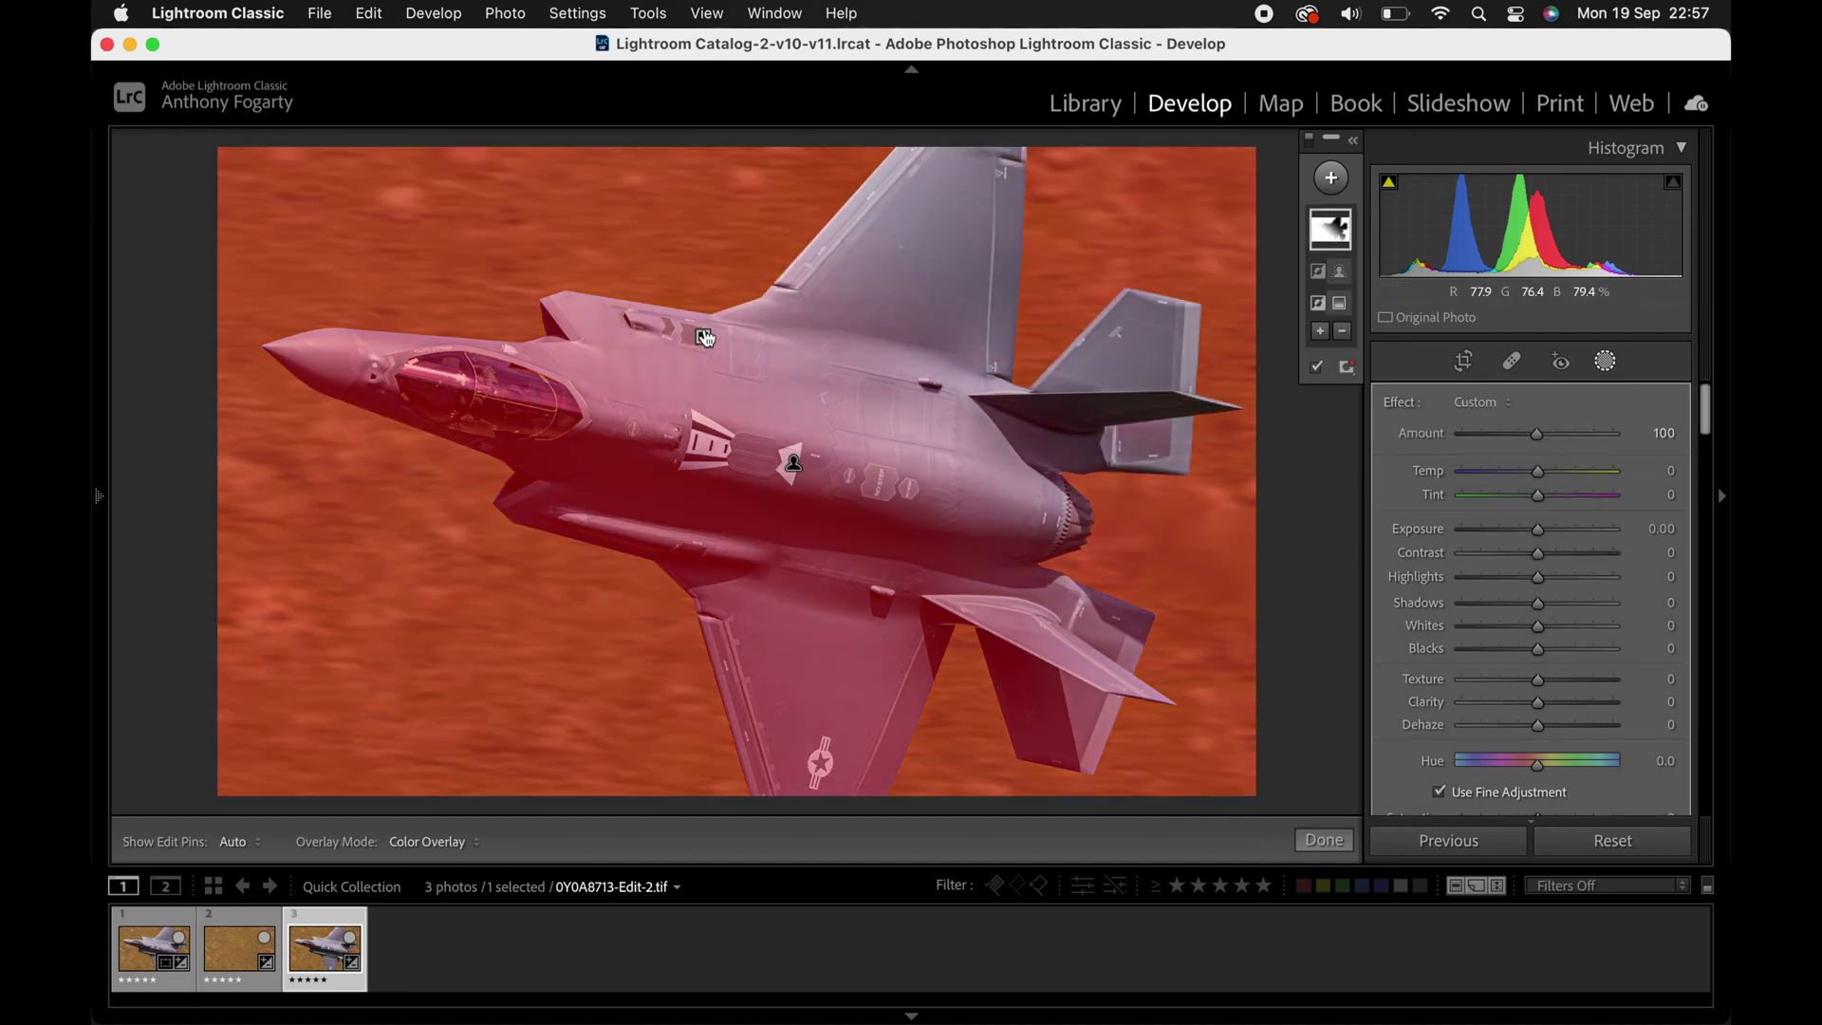
Move the inverted mask's linear gradient from the upper fuselage to the lower-left background and set its Exposure to −0.13.
left_click_drag(704, 336, 576, 475)
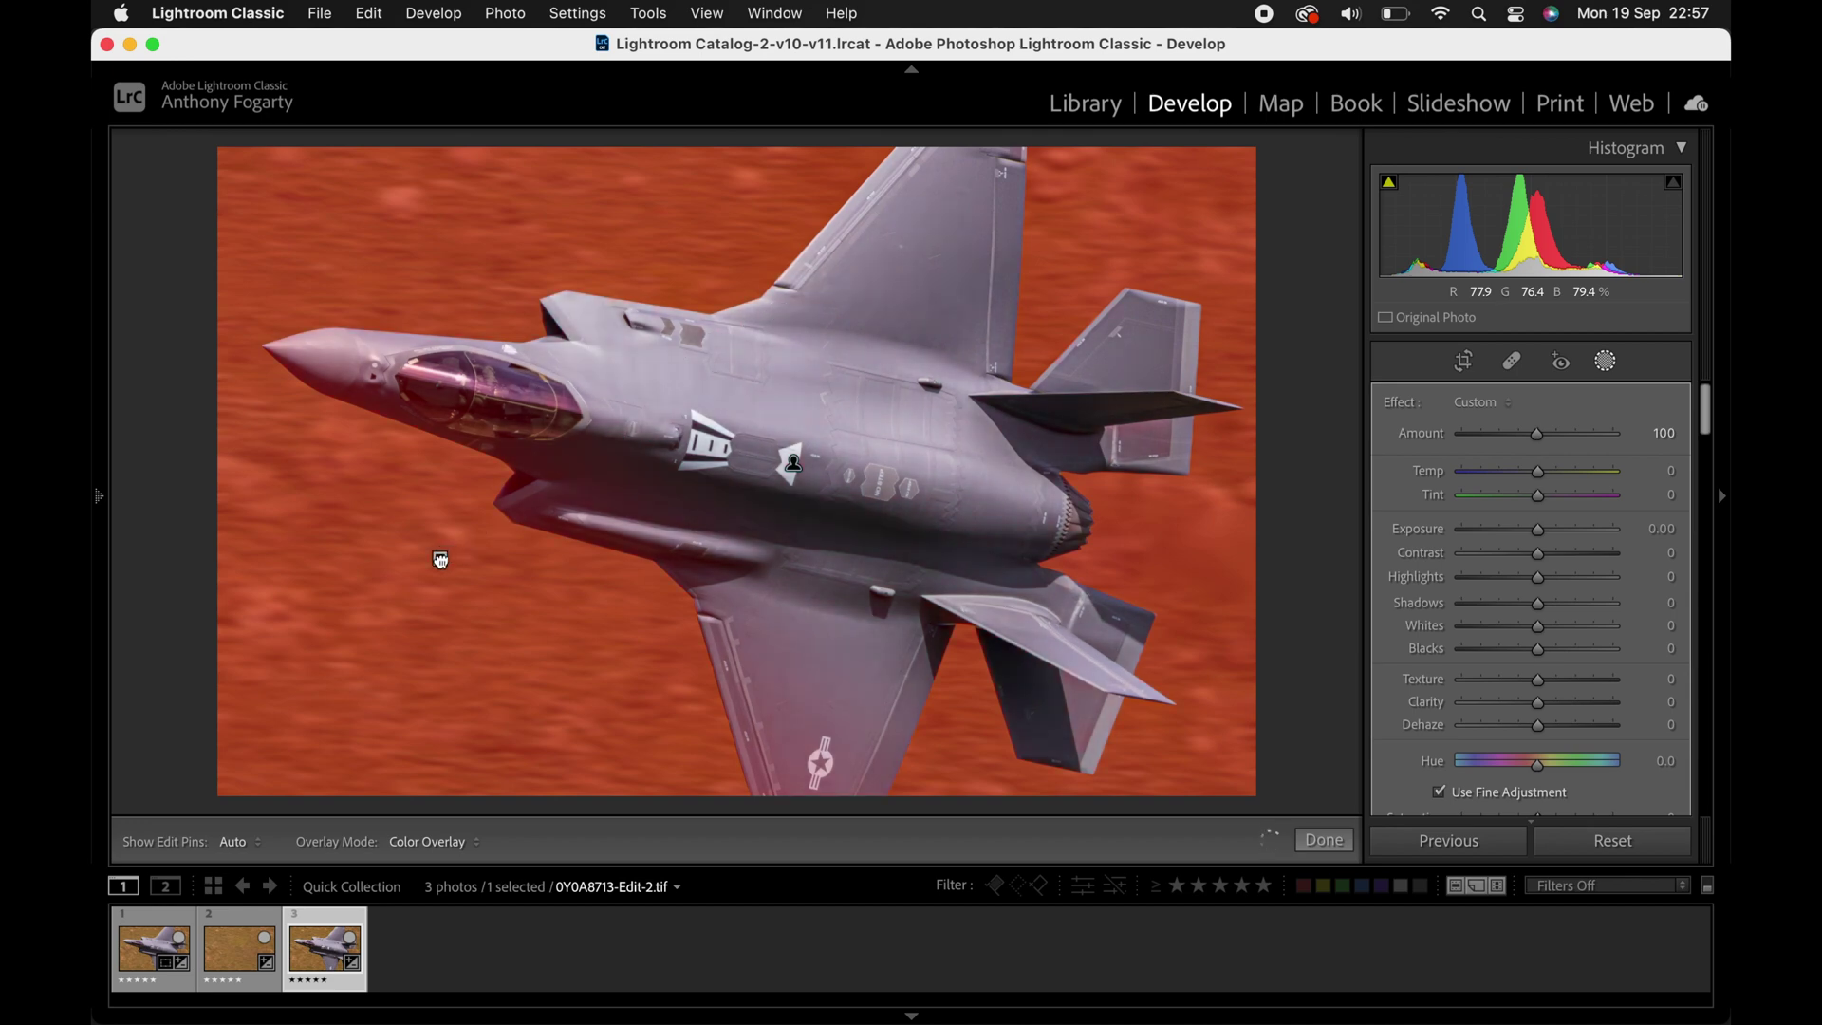
left_click(343, 653)
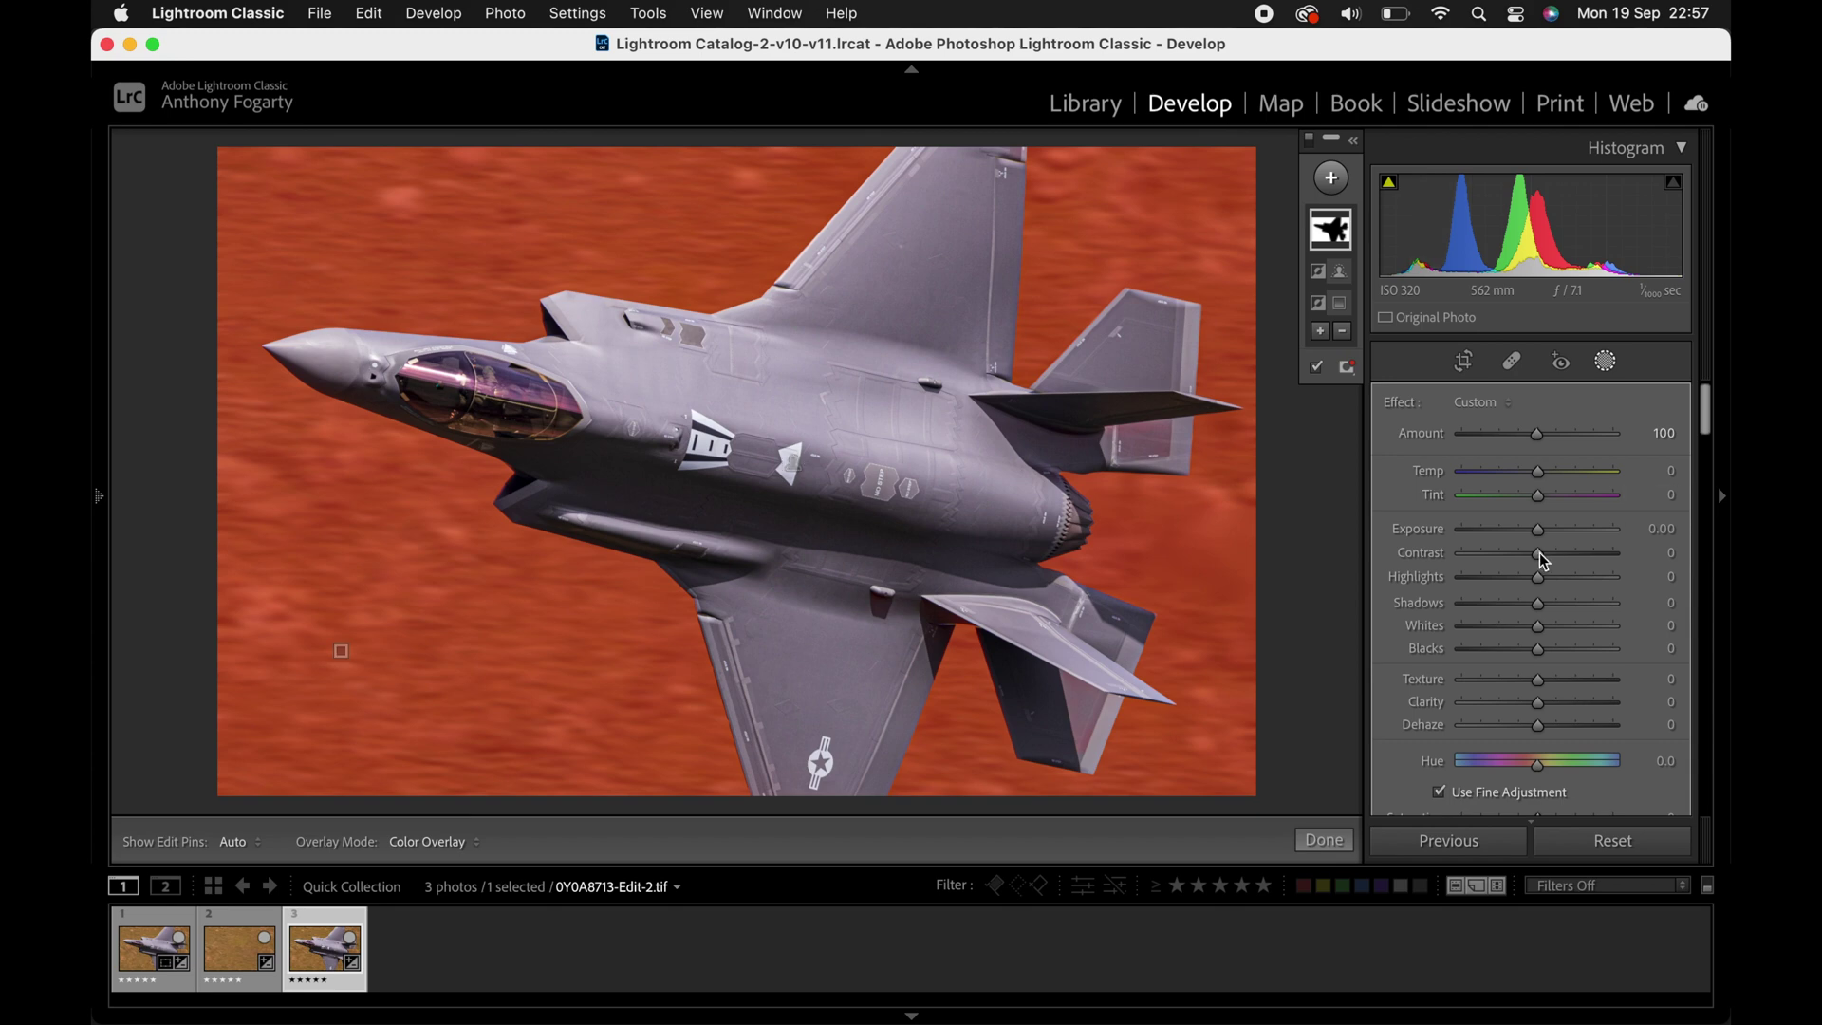
left_click_drag(1540, 532, 1536, 531)
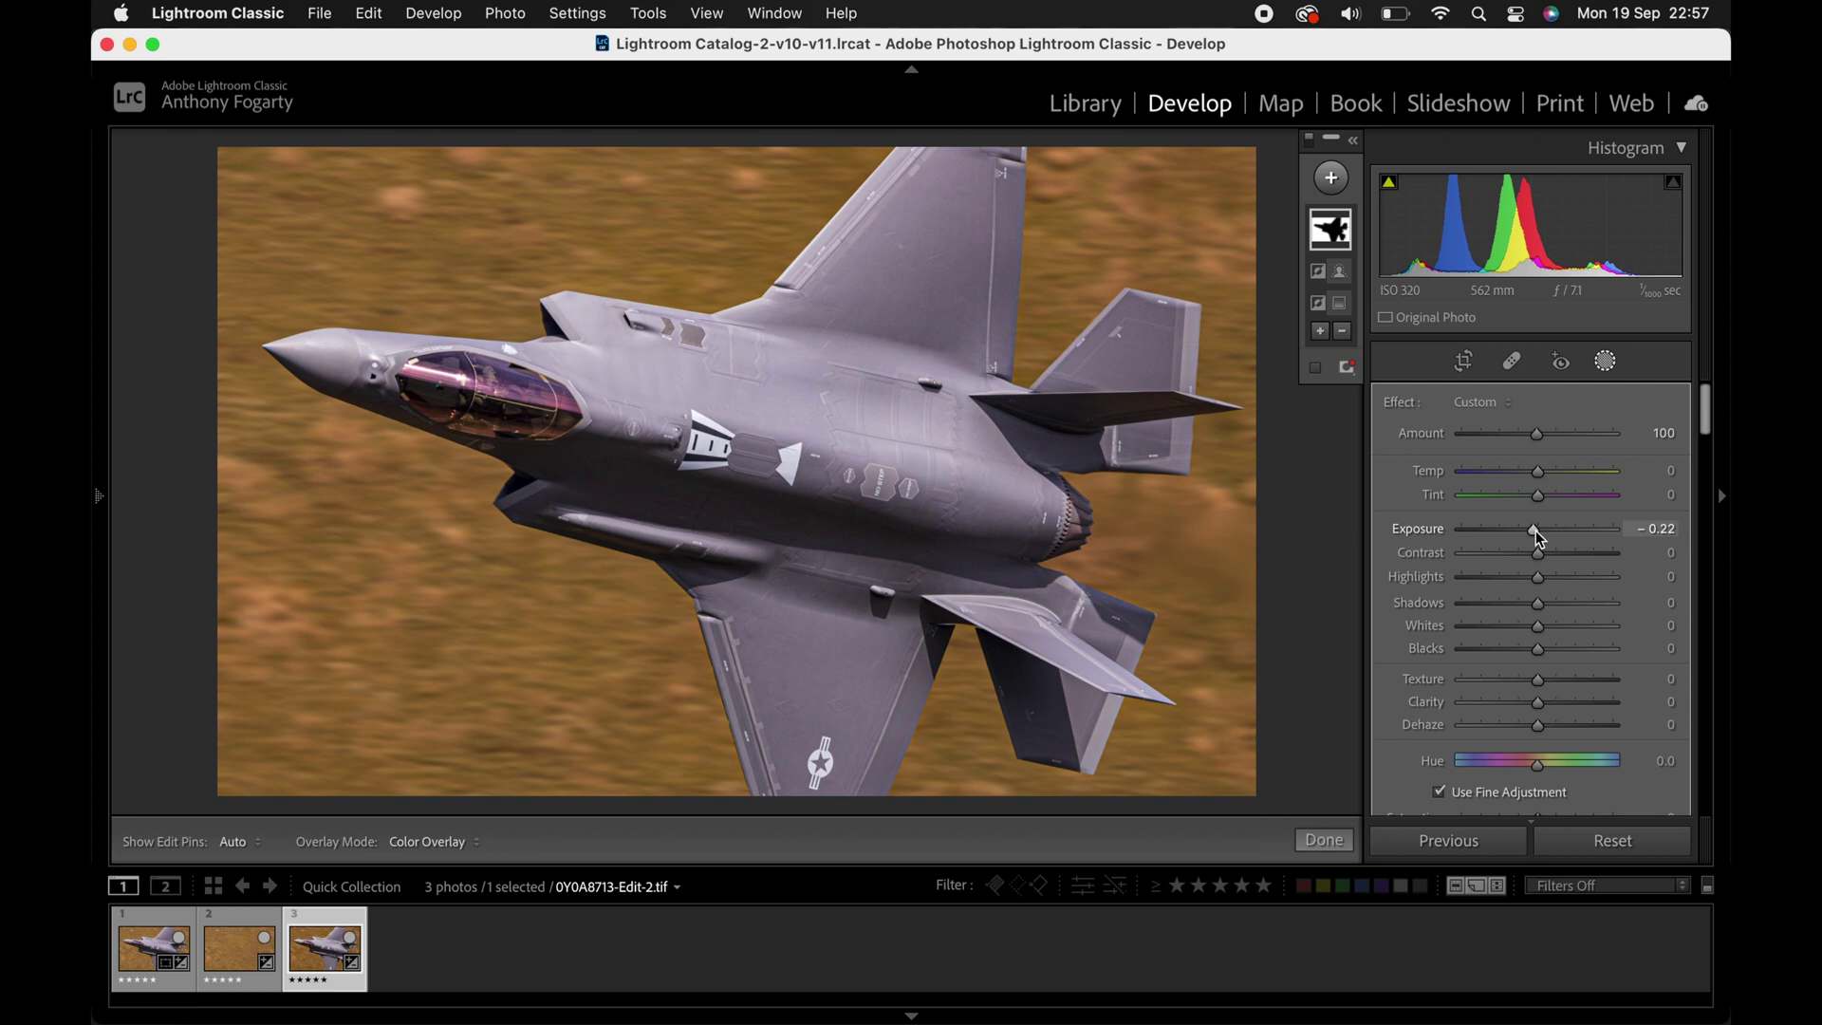
left_click_drag(1536, 531, 1538, 532)
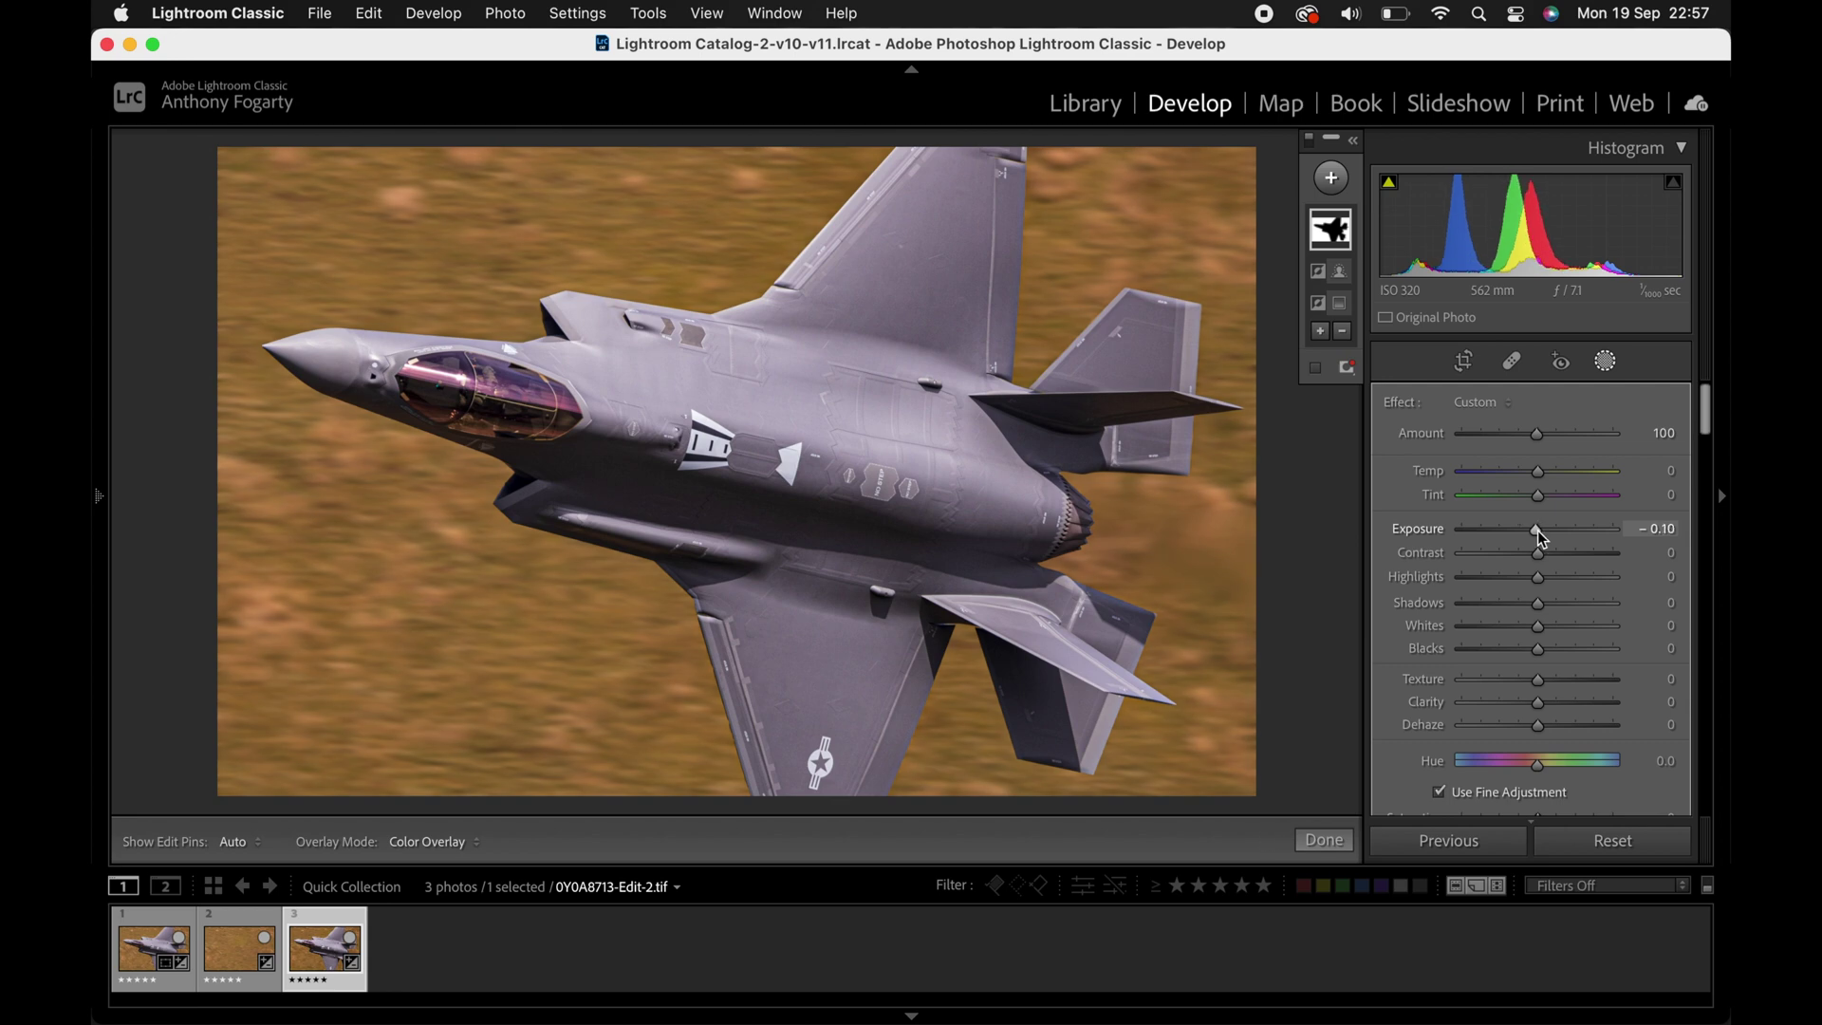
left_click_drag(1536, 531, 1533, 532)
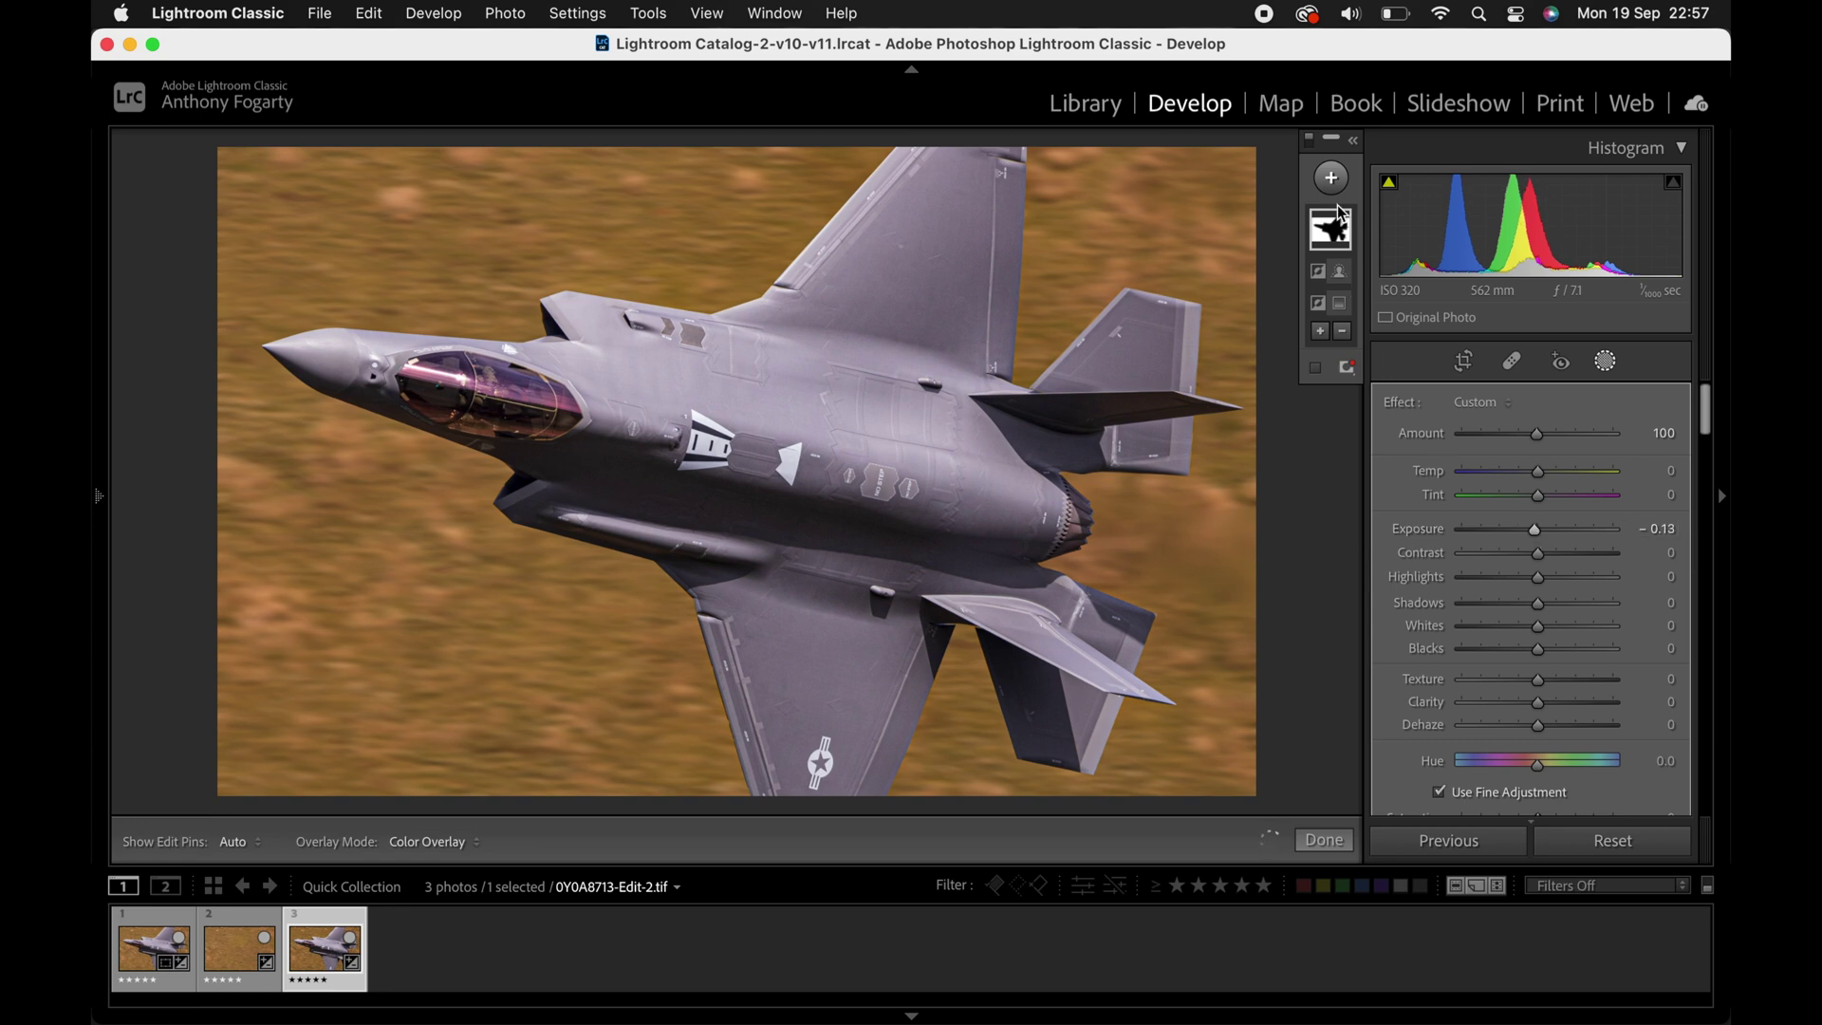
left_click(1332, 178)
left_click(1352, 323)
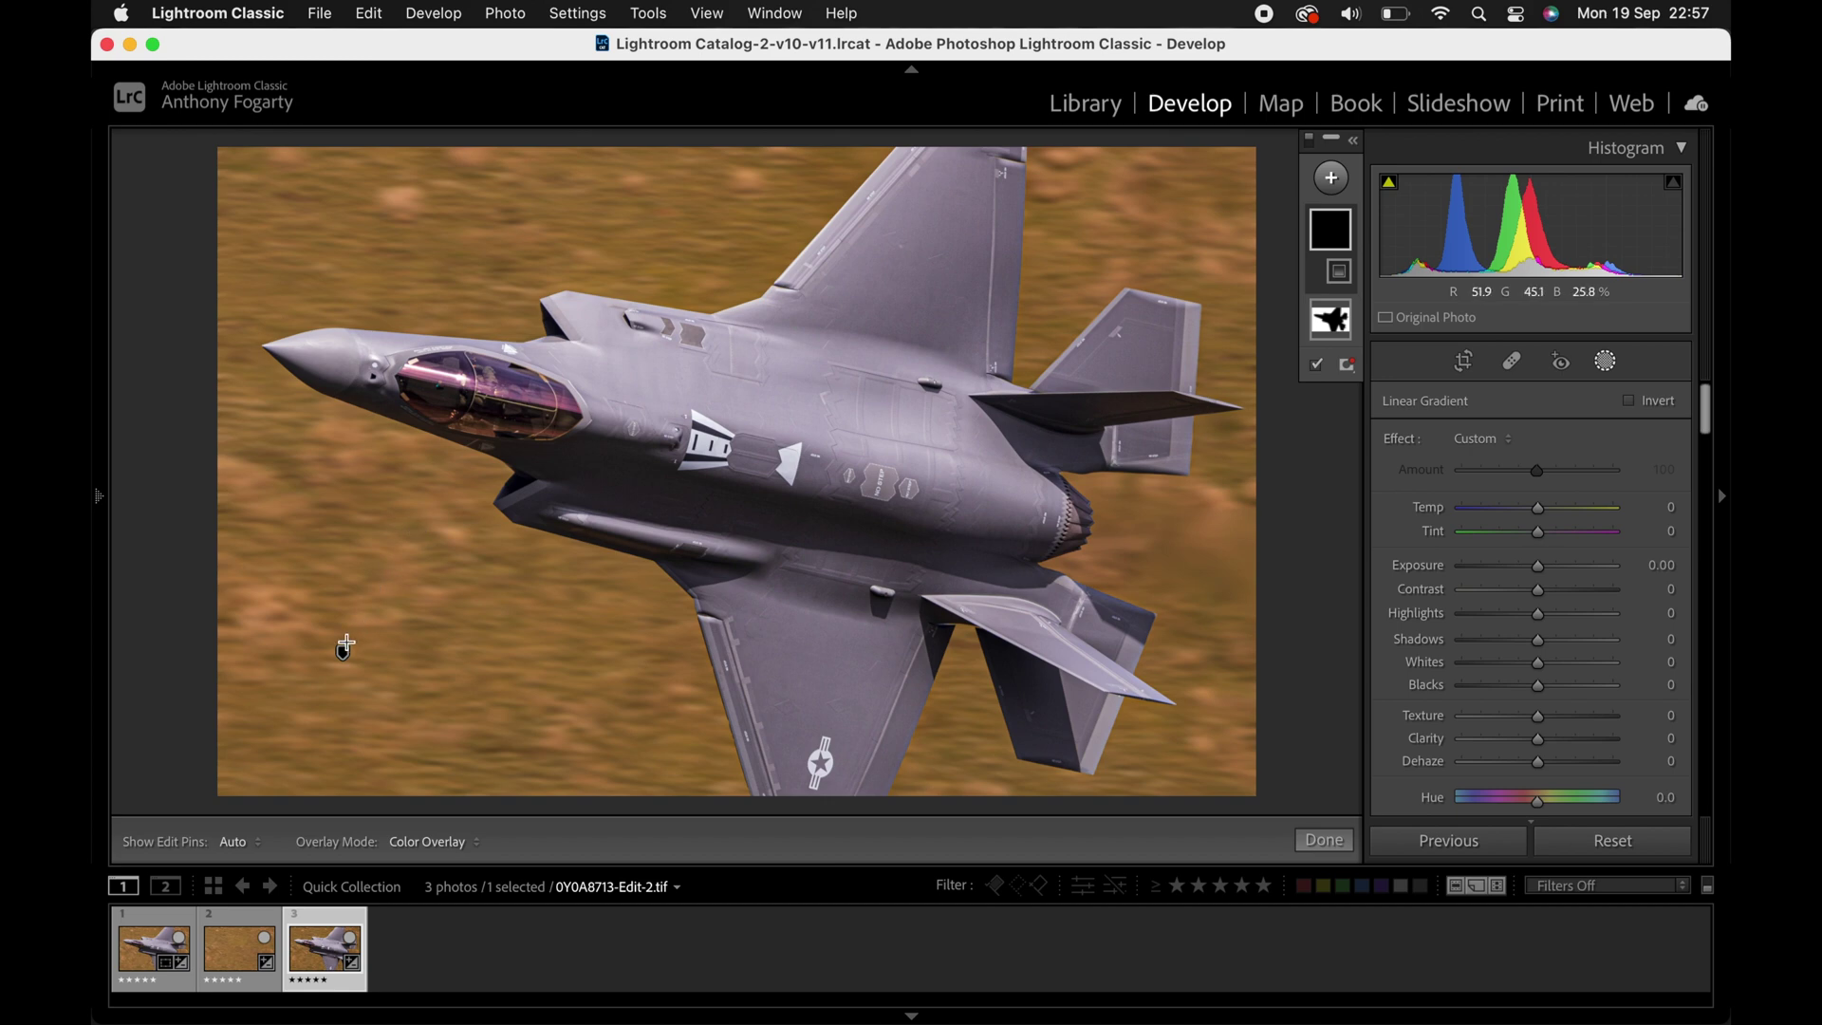
left_click(1331, 320)
Move the inverted mask's linear gradient onto the middle of the fuselage, set its Exposure to −0.40 and finish masking.
left_click_drag(341, 651, 815, 485)
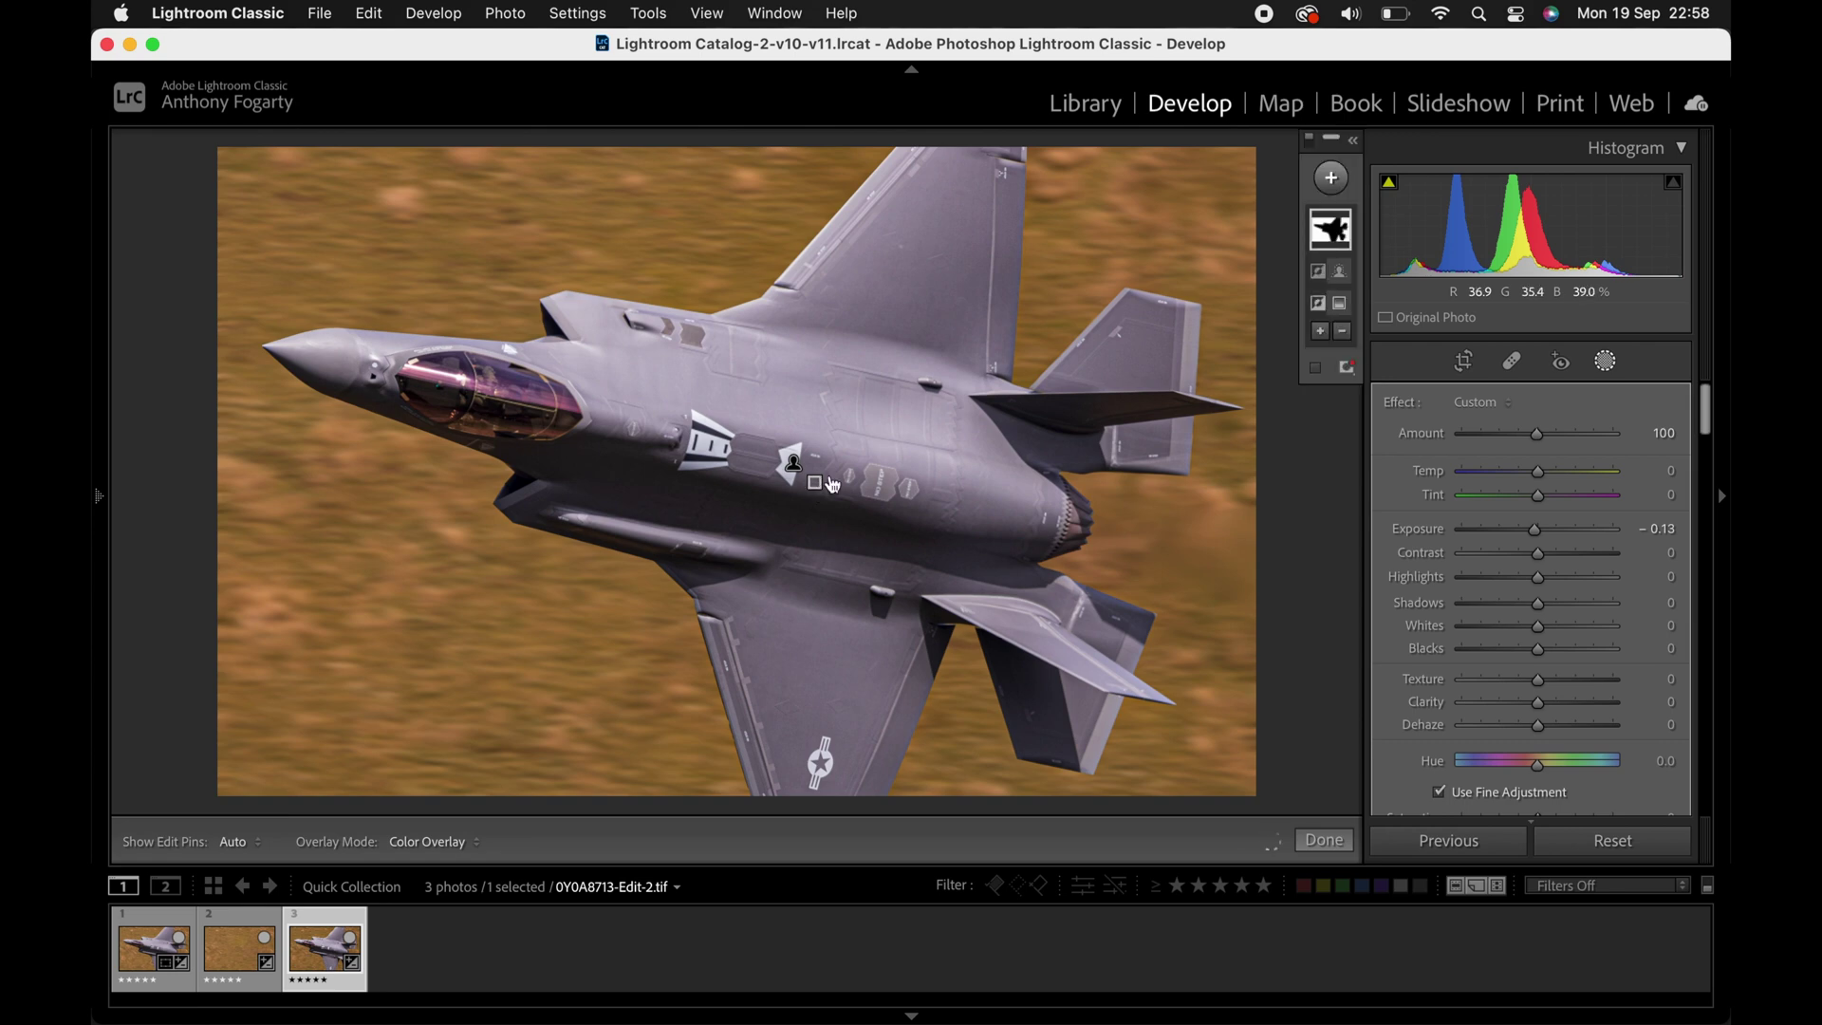
left_click_drag(1549, 528, 1521, 530)
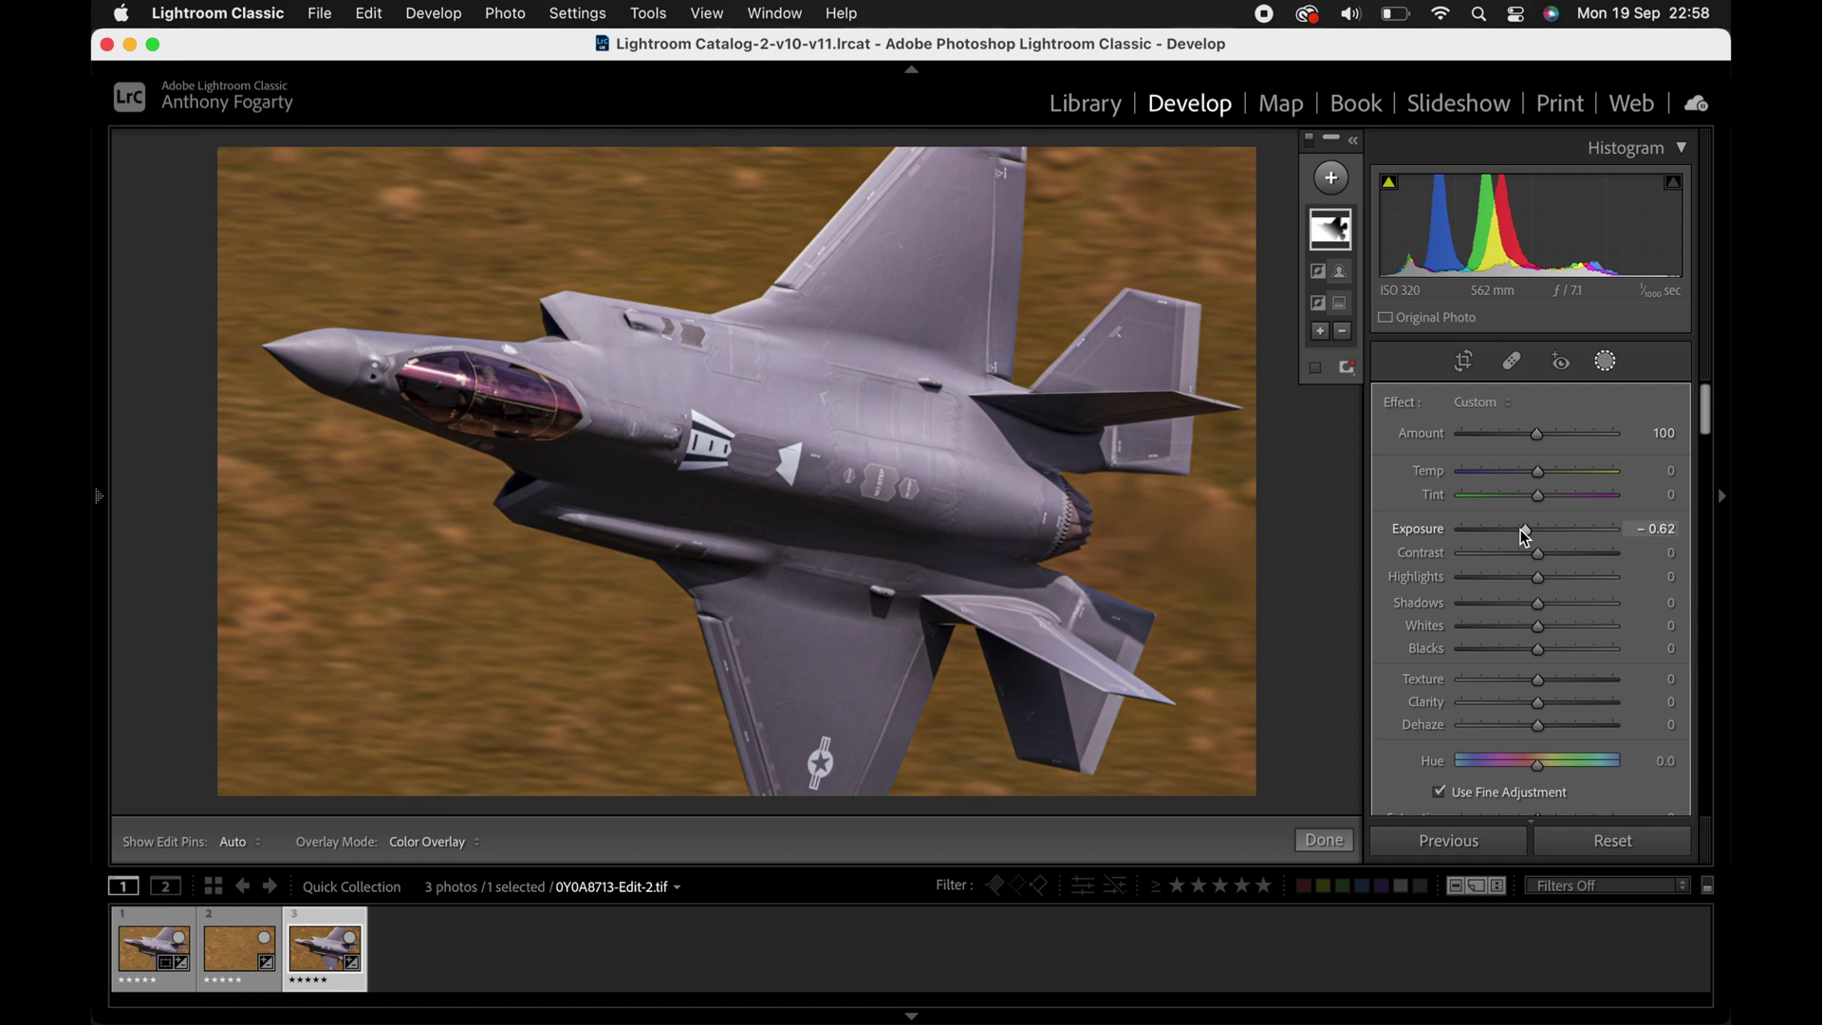
left_click_drag(1520, 530, 1529, 537)
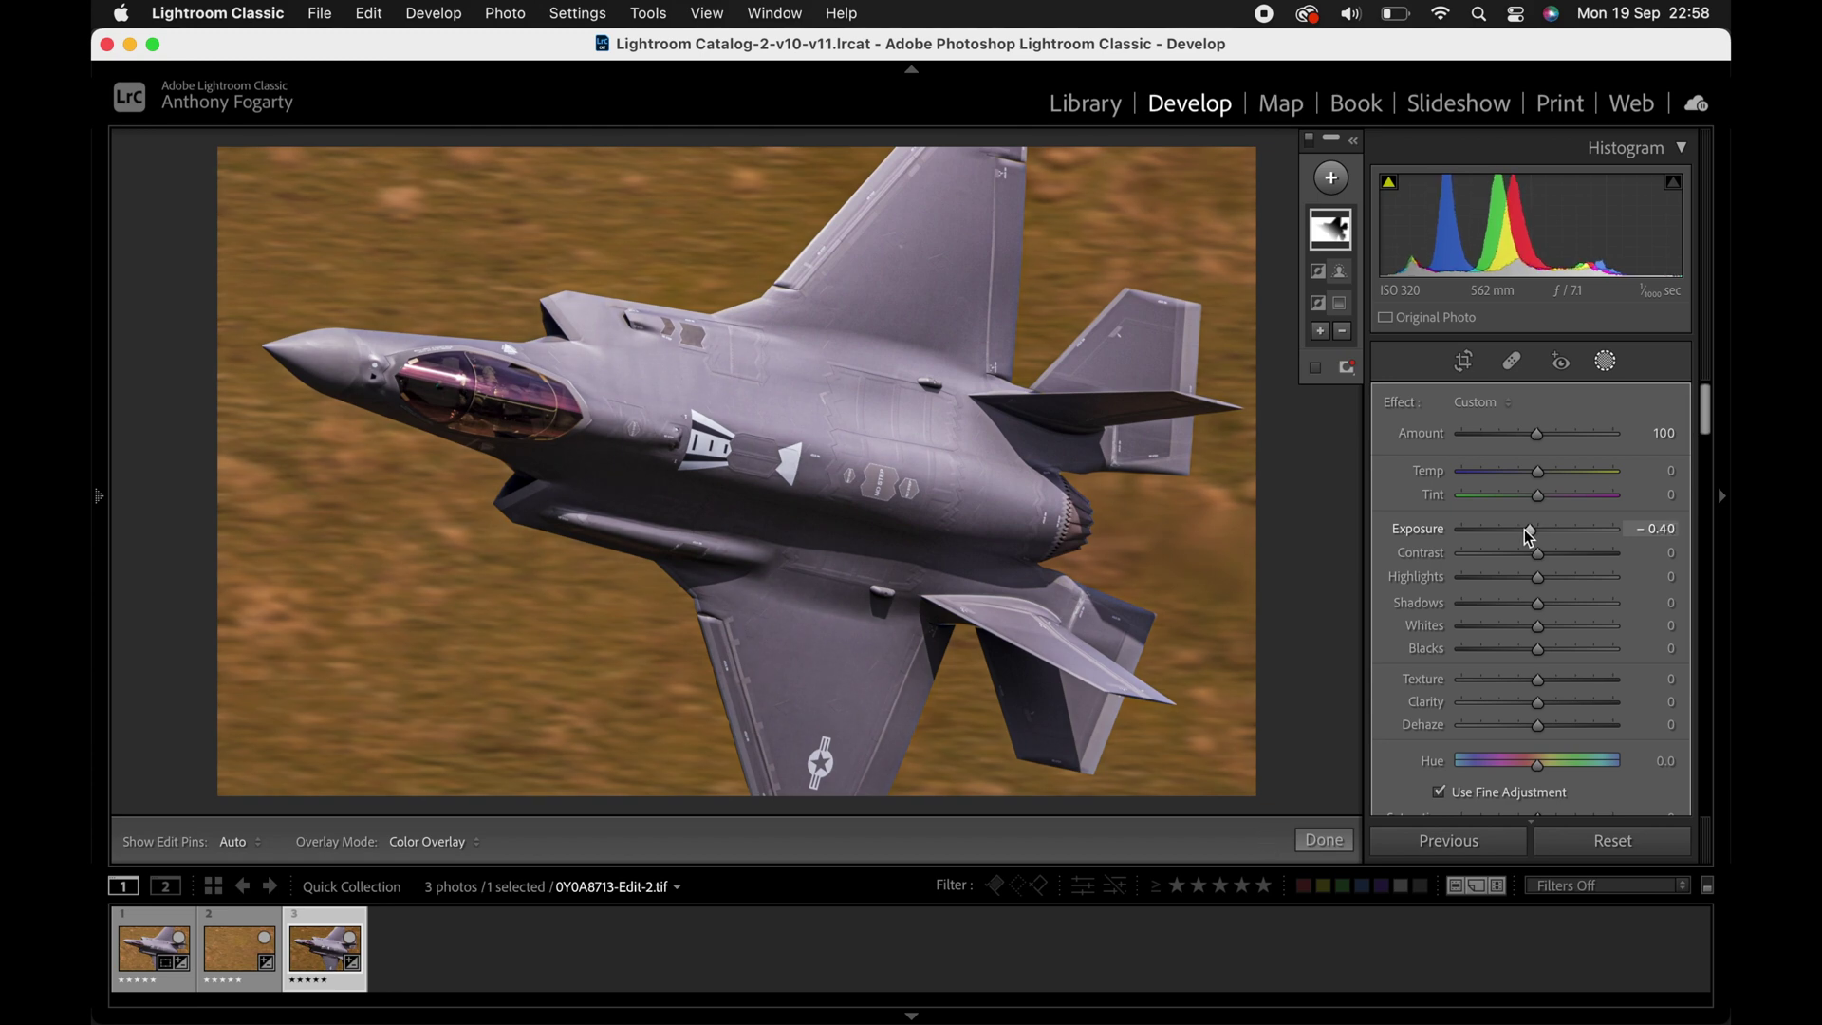
left_click(1329, 841)
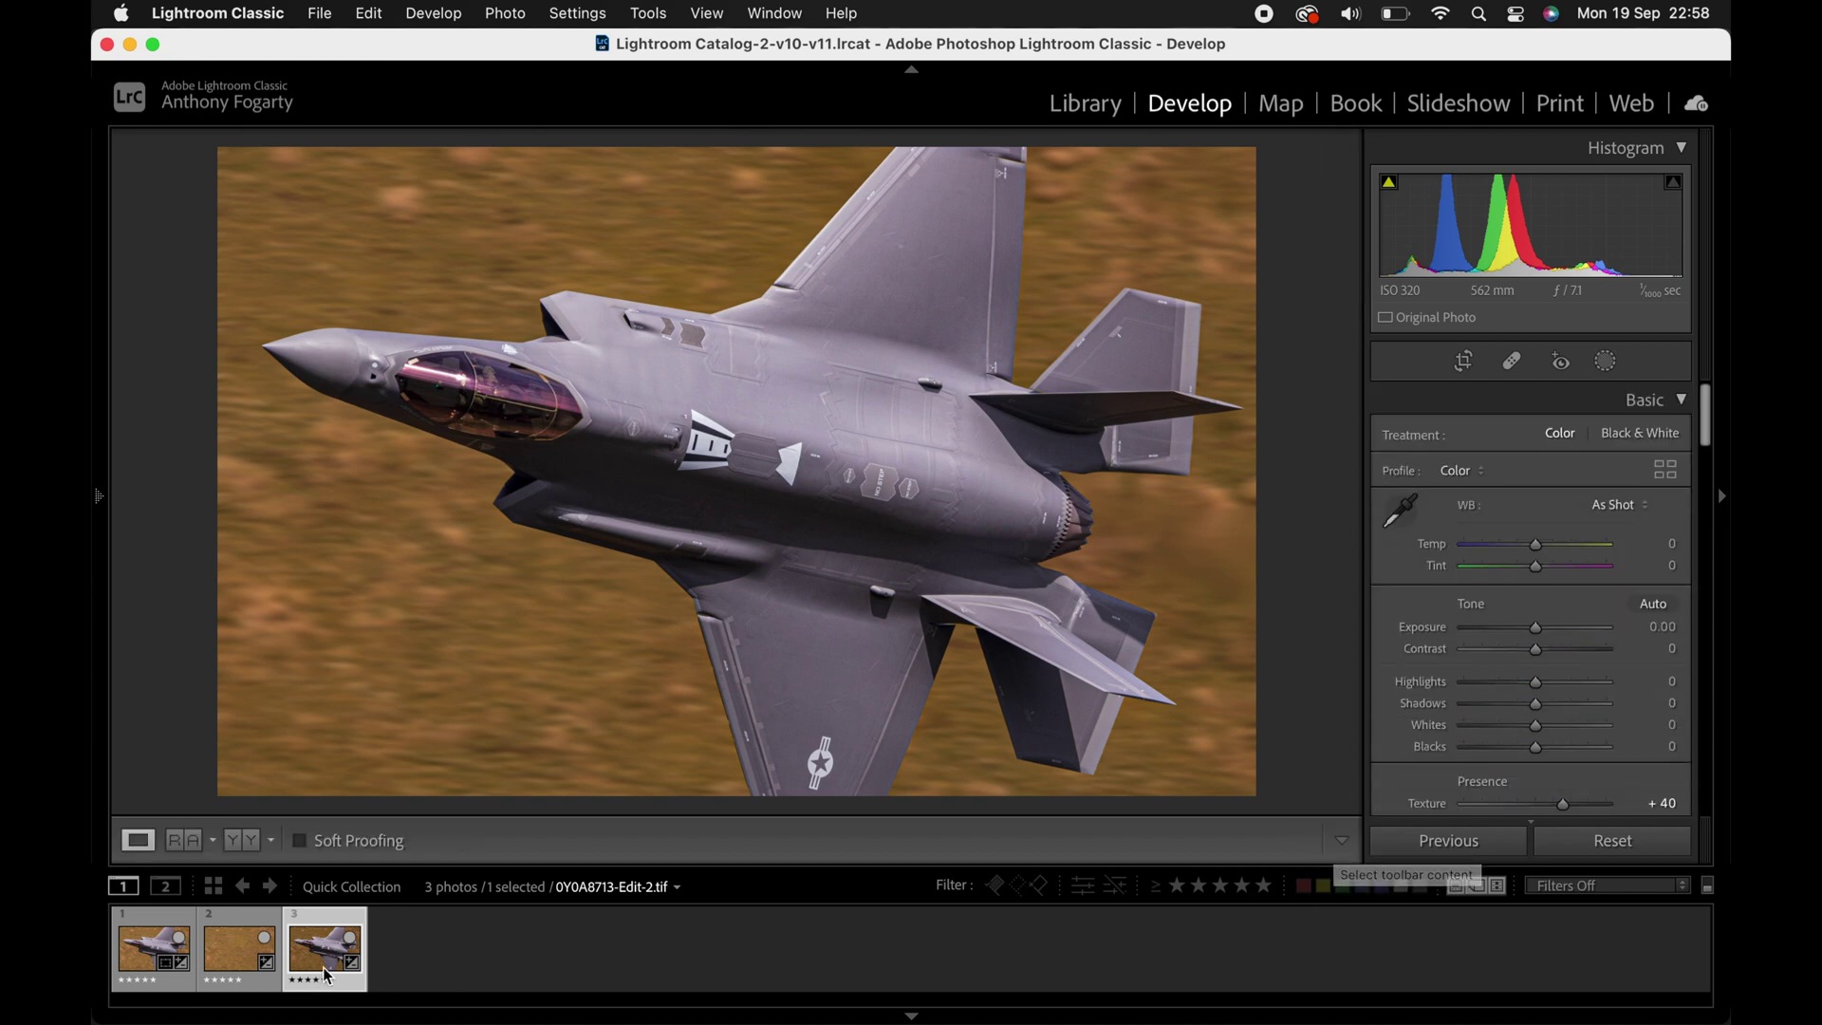
Open the export settings for 0Y0A8713-Edit-2.tif and set the custom file name to Valkyrie Blur.
right_click(354, 991)
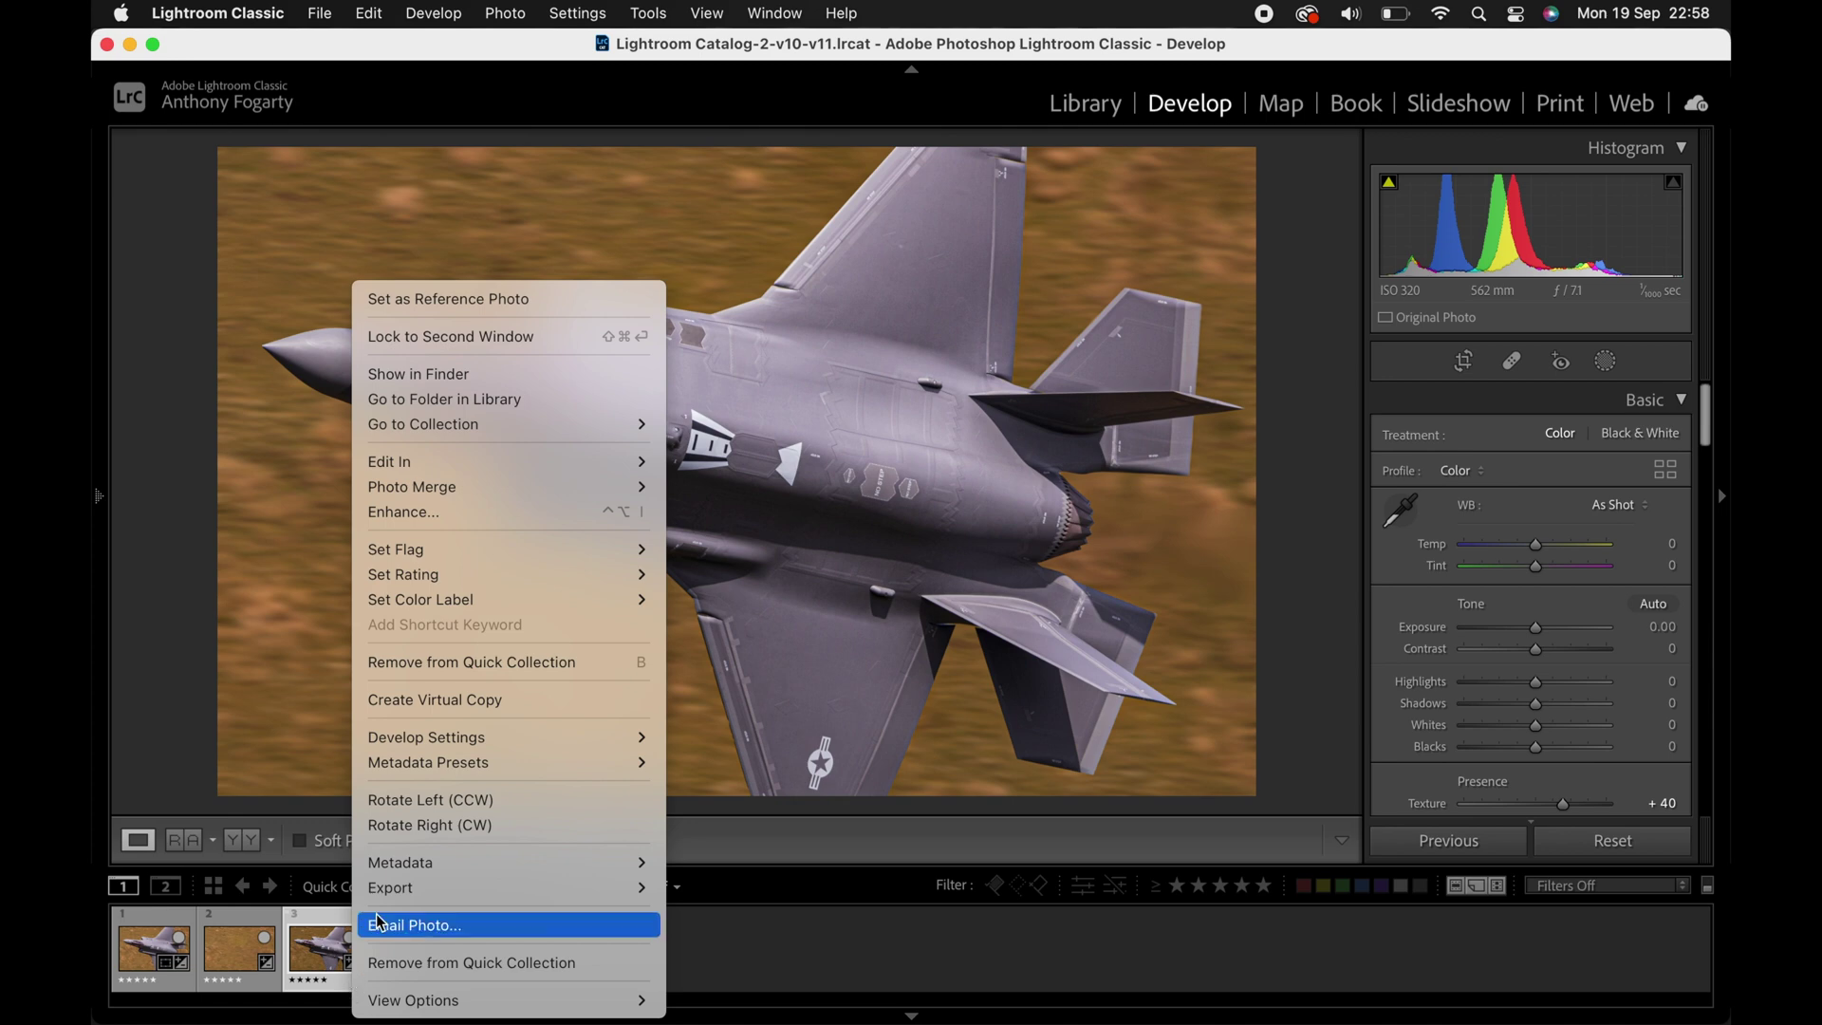
mouse_move(608, 887)
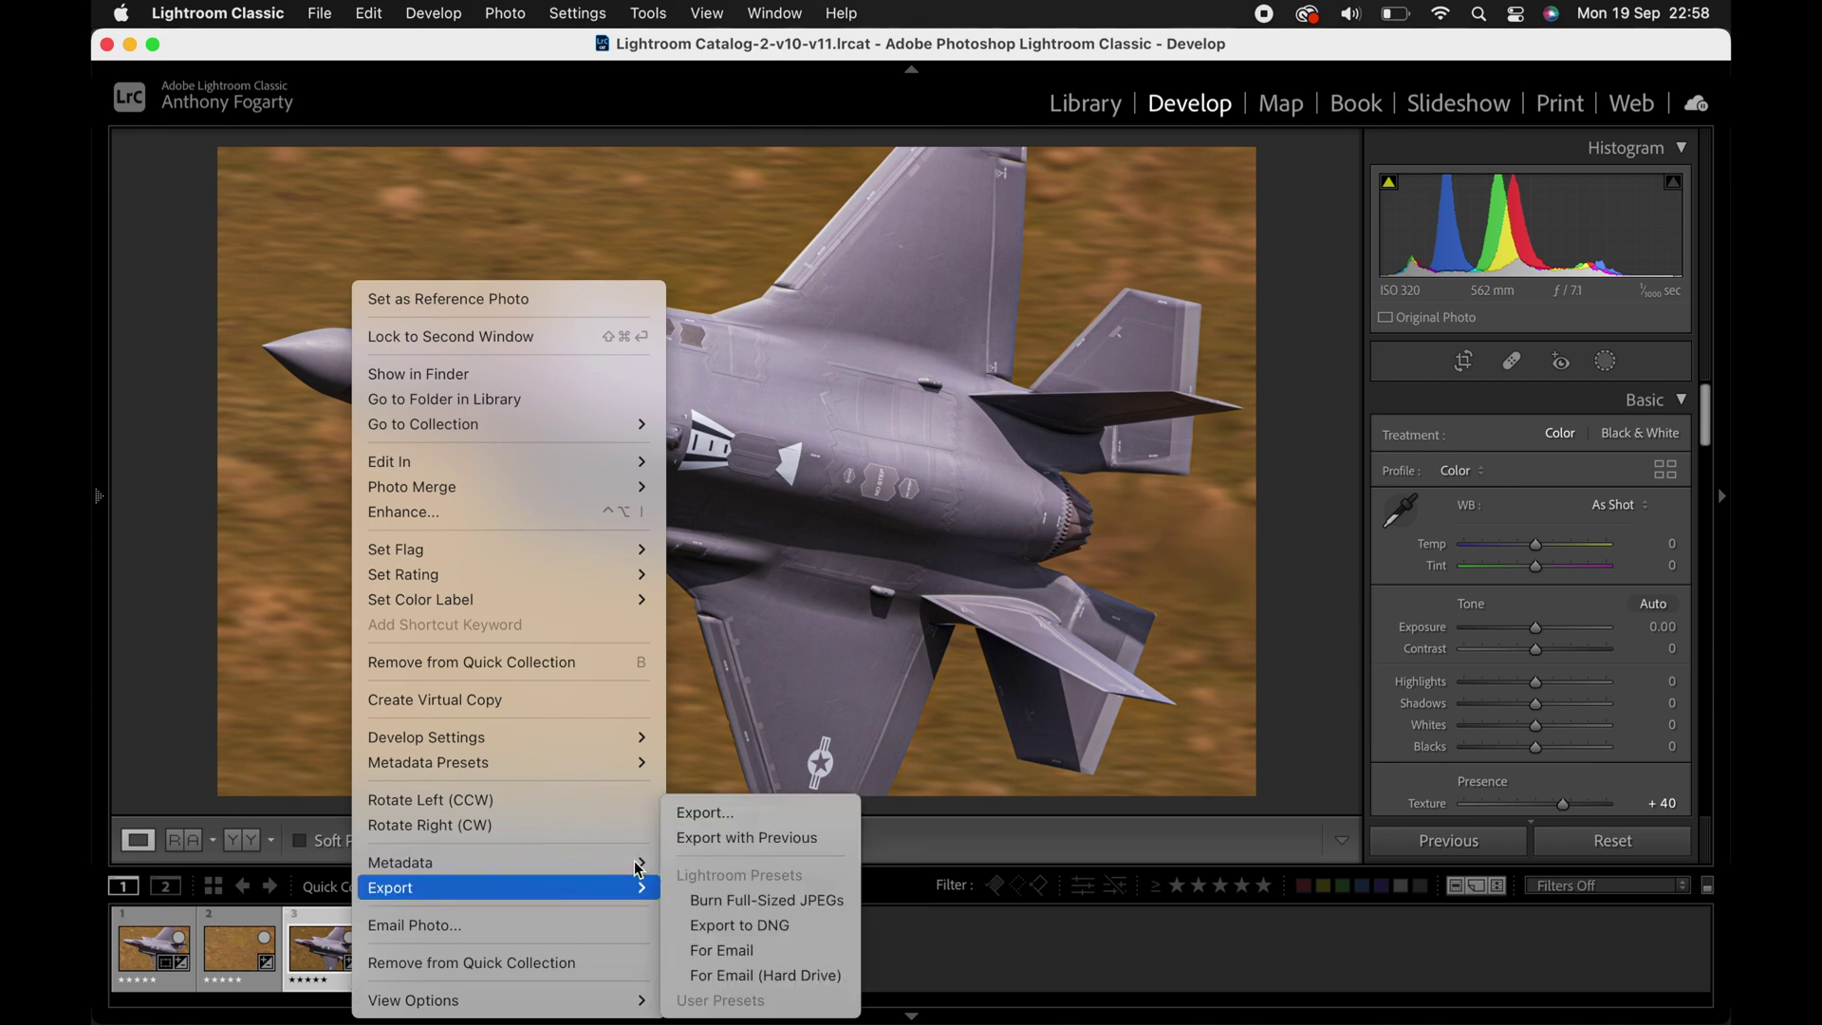
left_click(788, 822)
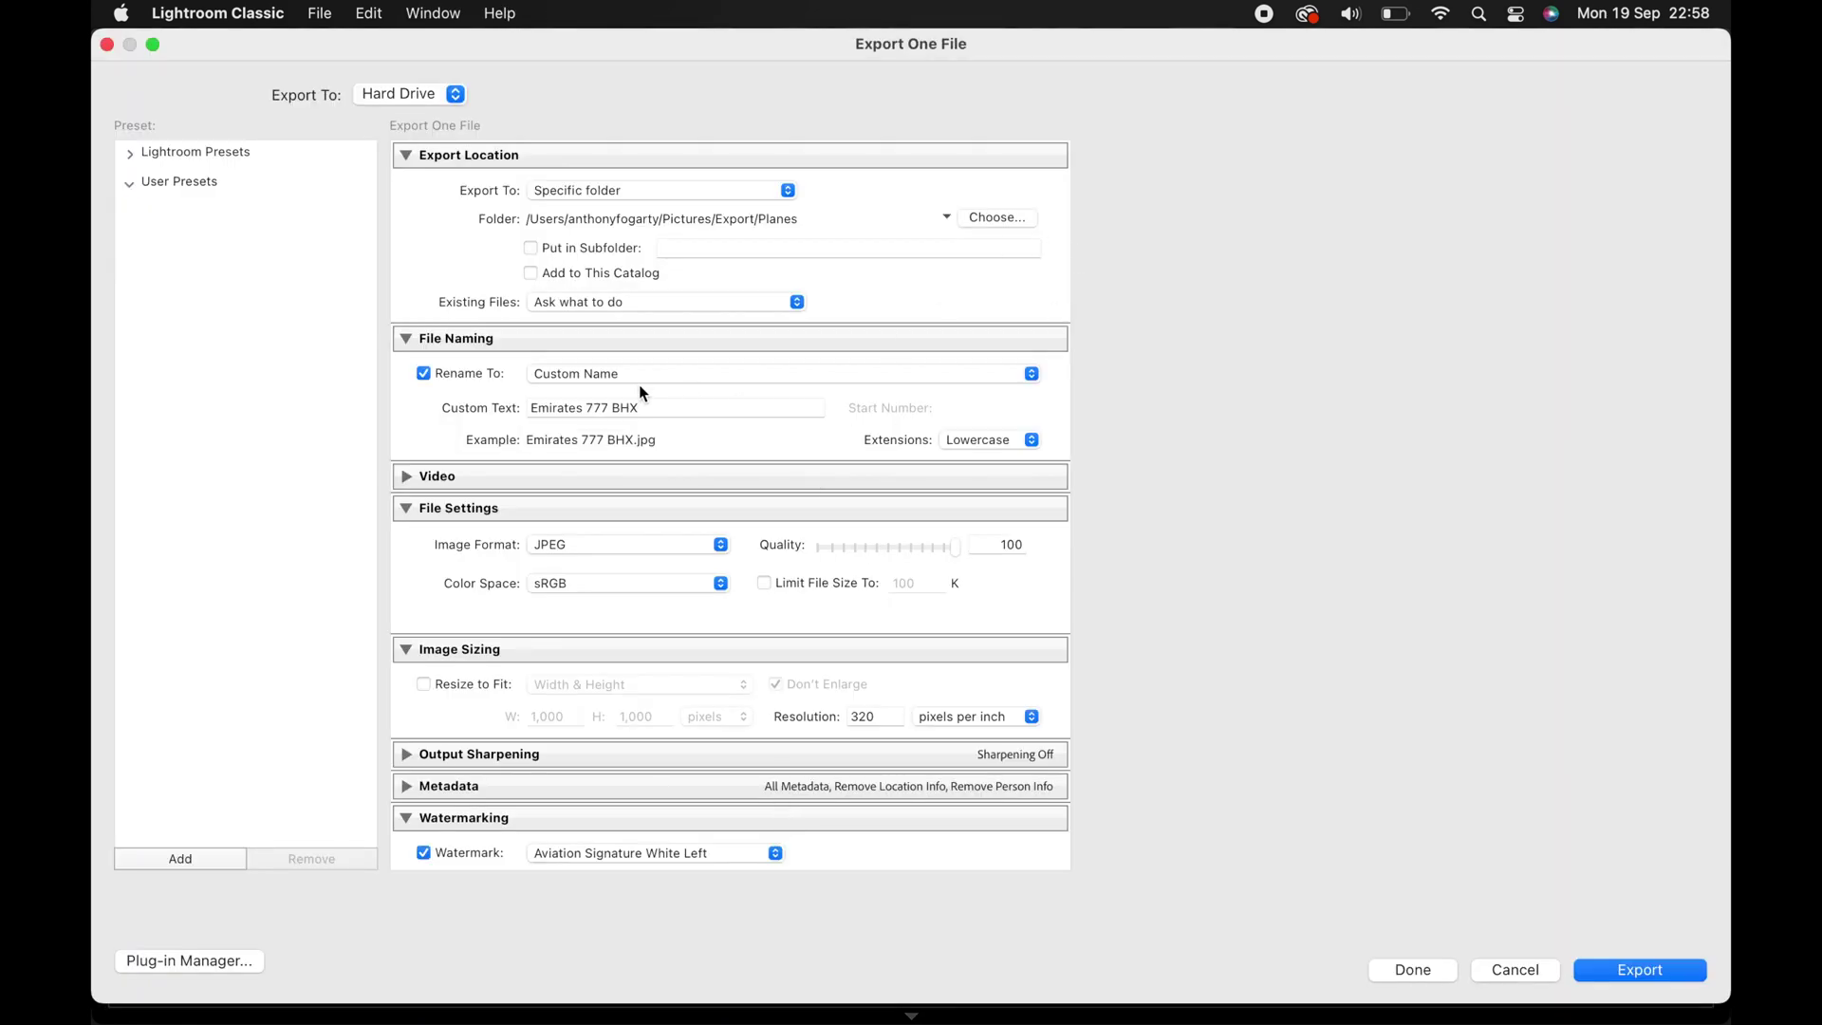
triple_click(652, 415)
key("BackSpace")
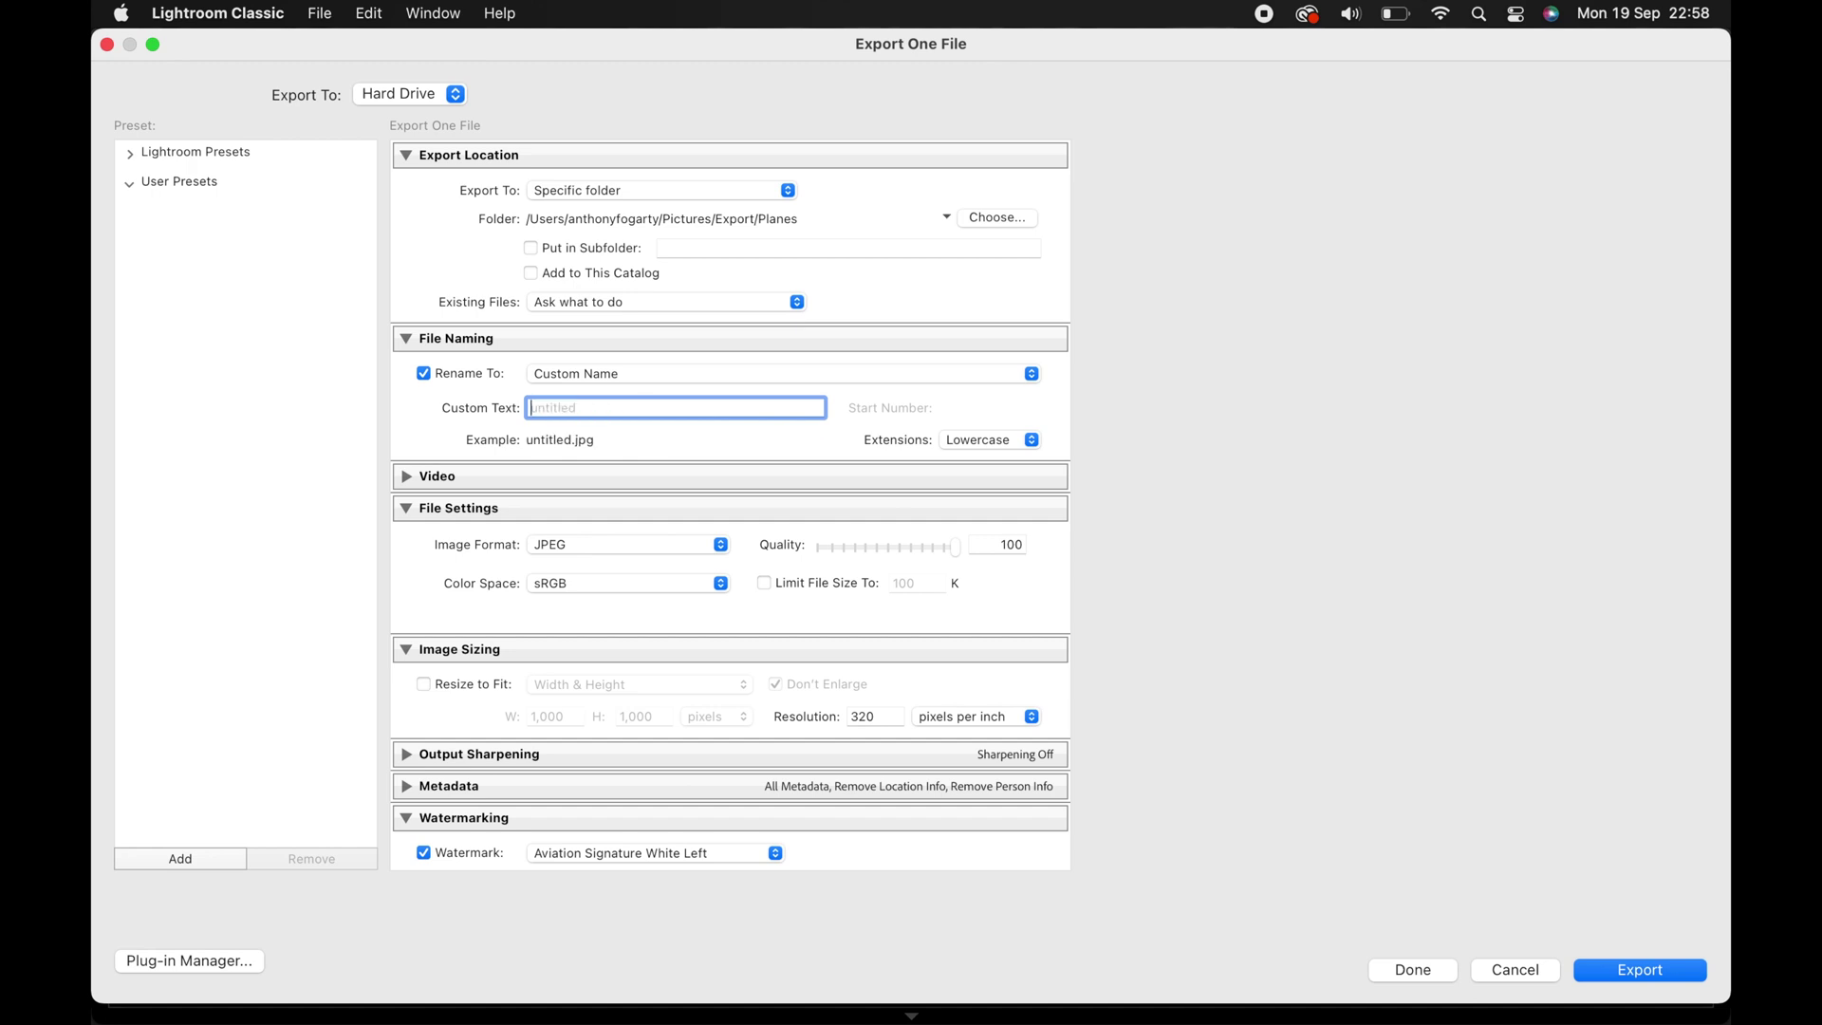
type("Valkyrie Blur")
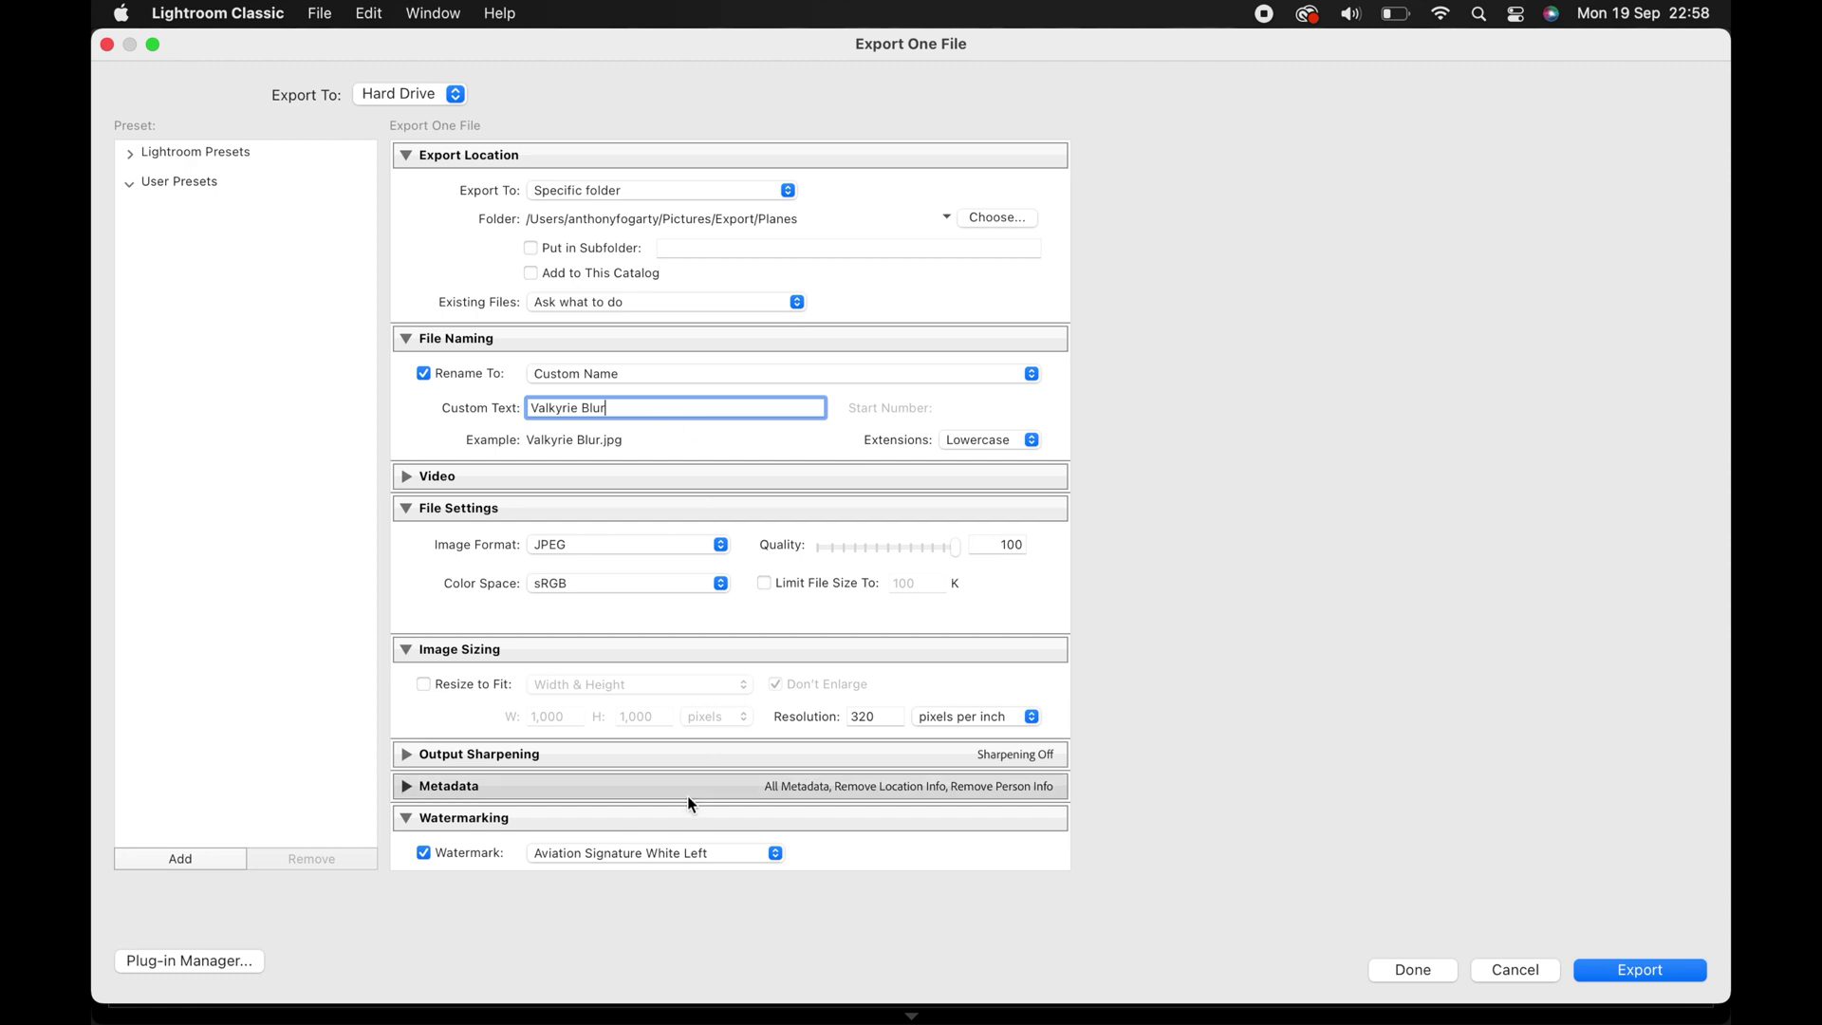
Export the JPEG with the Aviation Signature White Left watermark and open the exported Valkyrie Blur.jpg in Preview.
left_click(708, 853)
left_click(707, 855)
left_click(1639, 970)
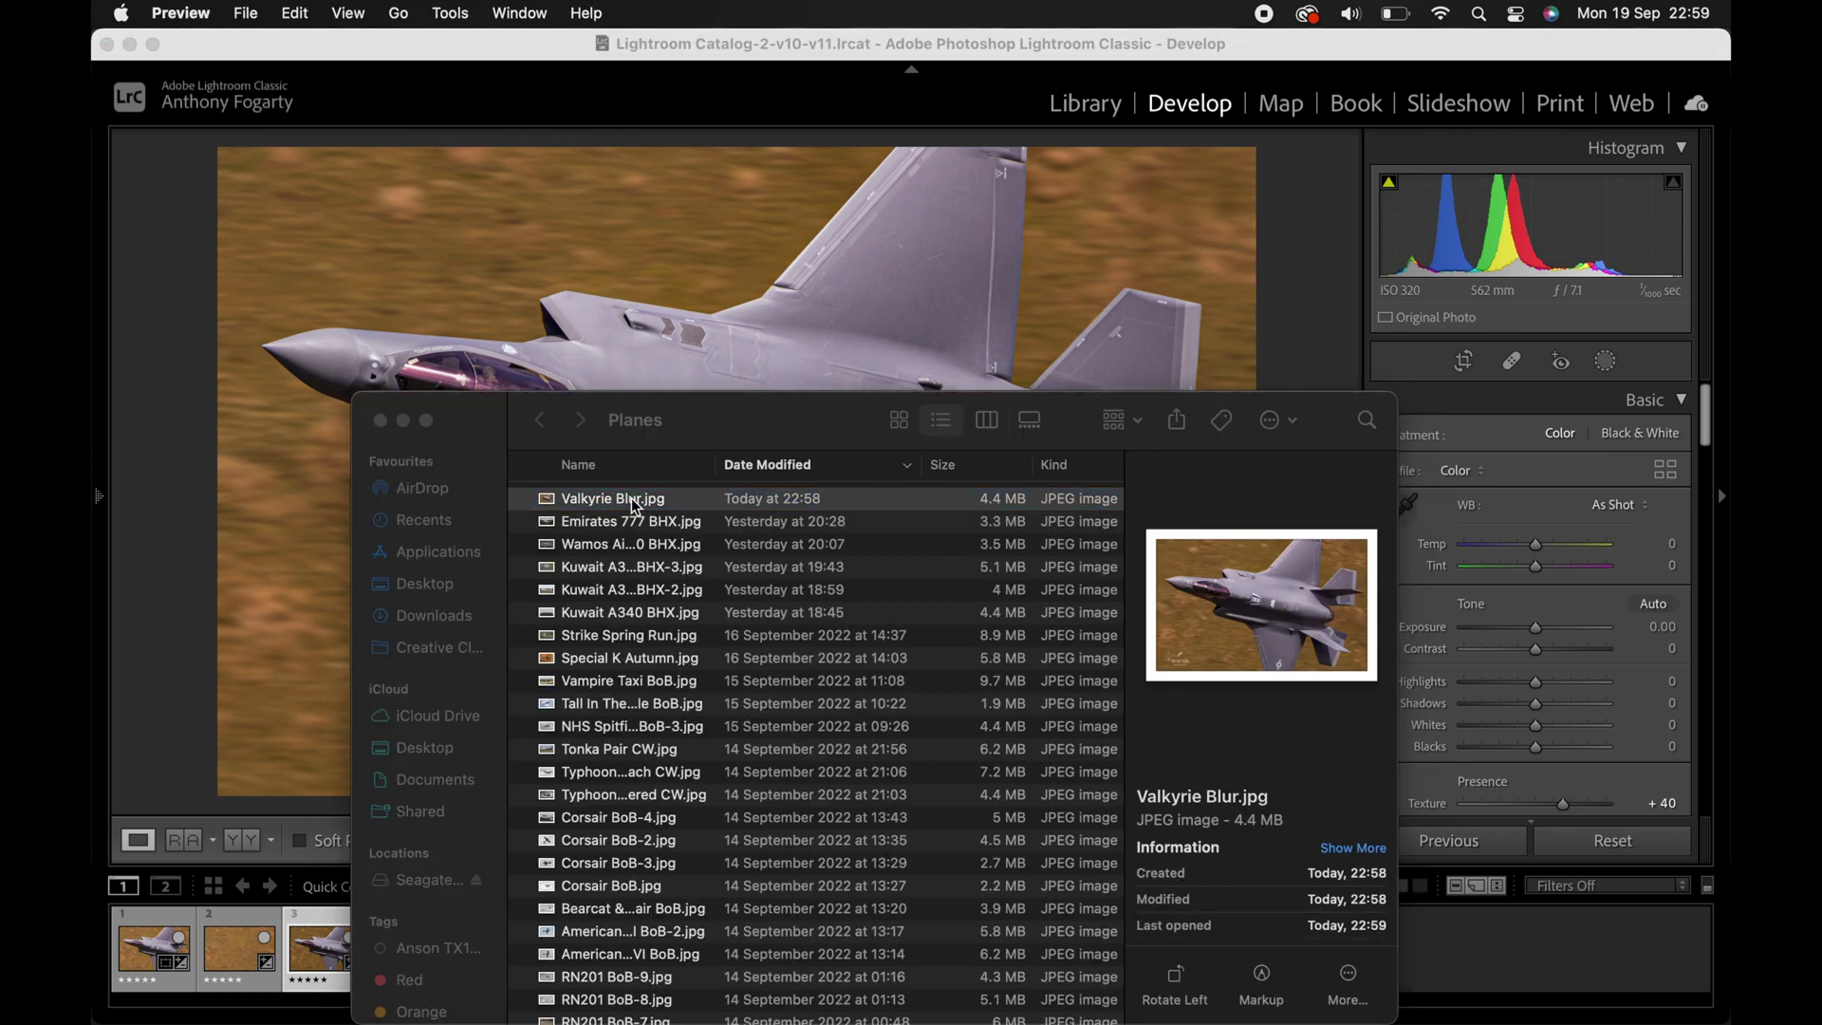
double_click(635, 500)
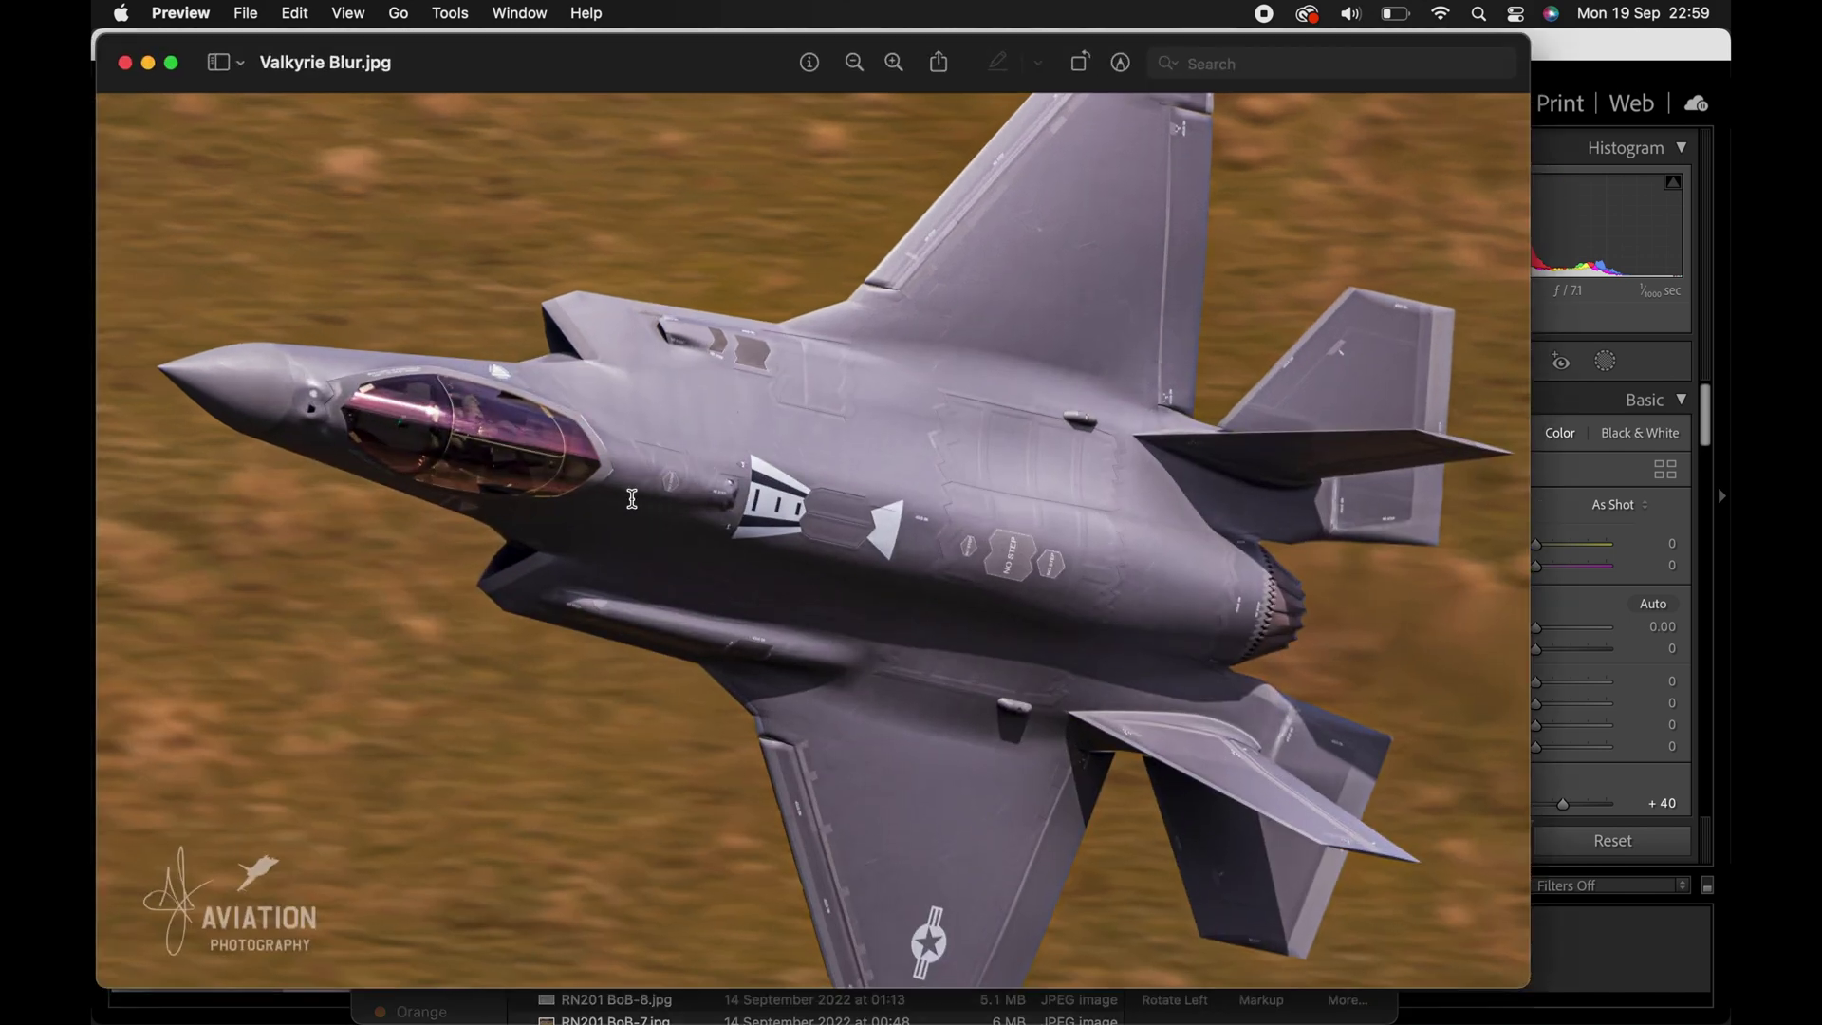